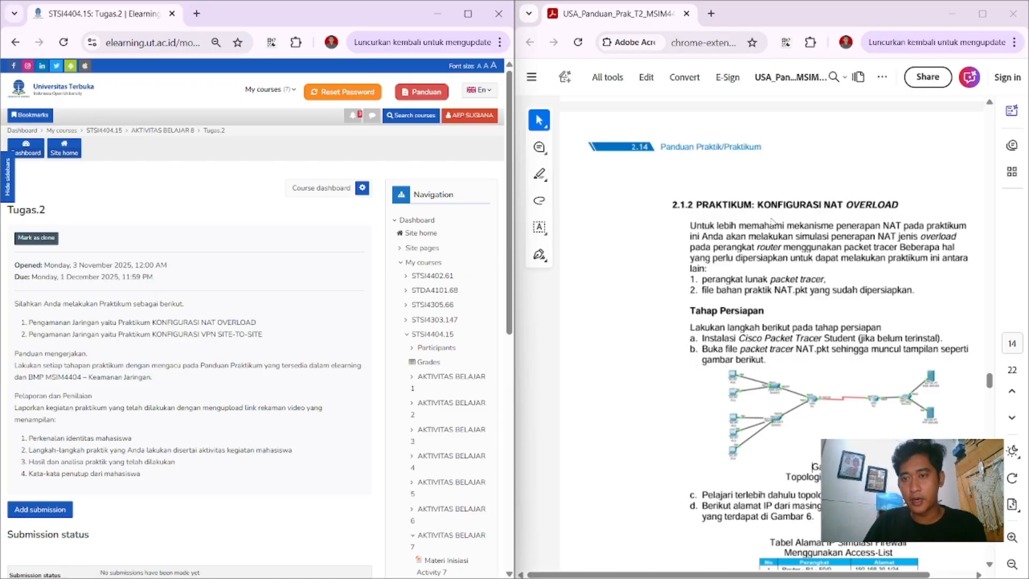
# Step: Review the guide's practical sections on NAT overload configuration and site-to-site VPN configuration
pyautogui.scroll(-20, 767, 216)
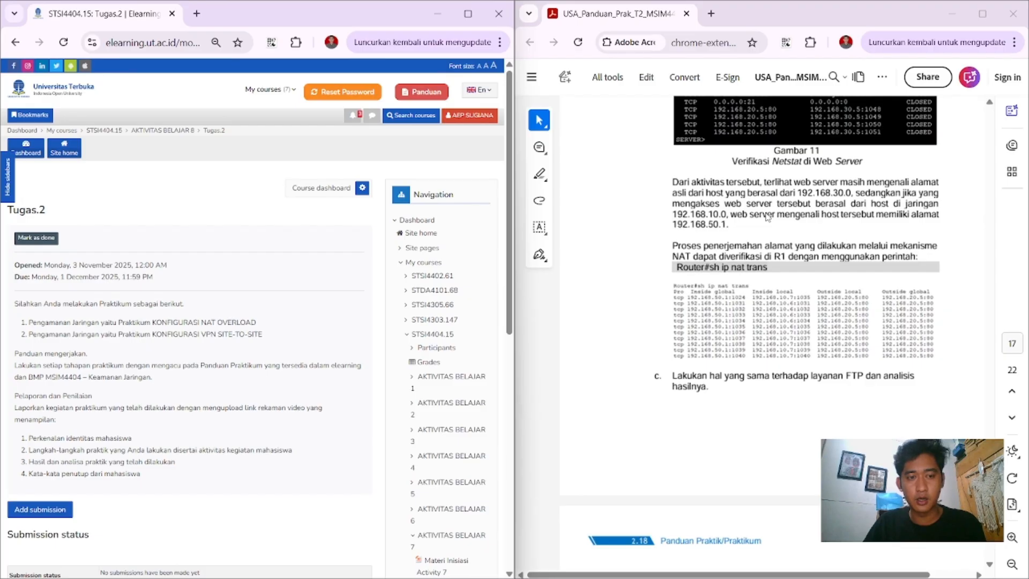
pyautogui.scroll(-5, 767, 217)
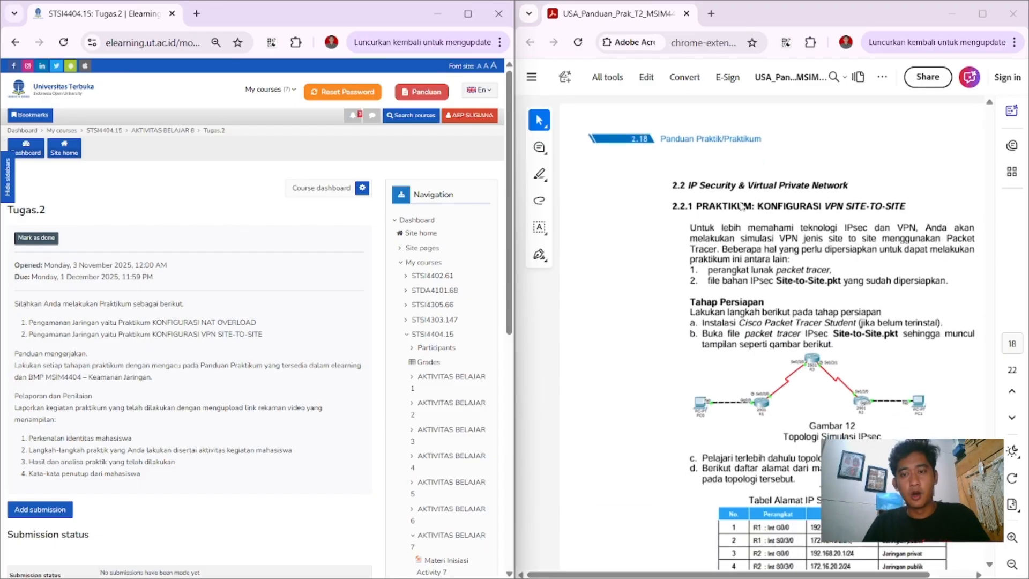
pyautogui.scroll(15, 717, 262)
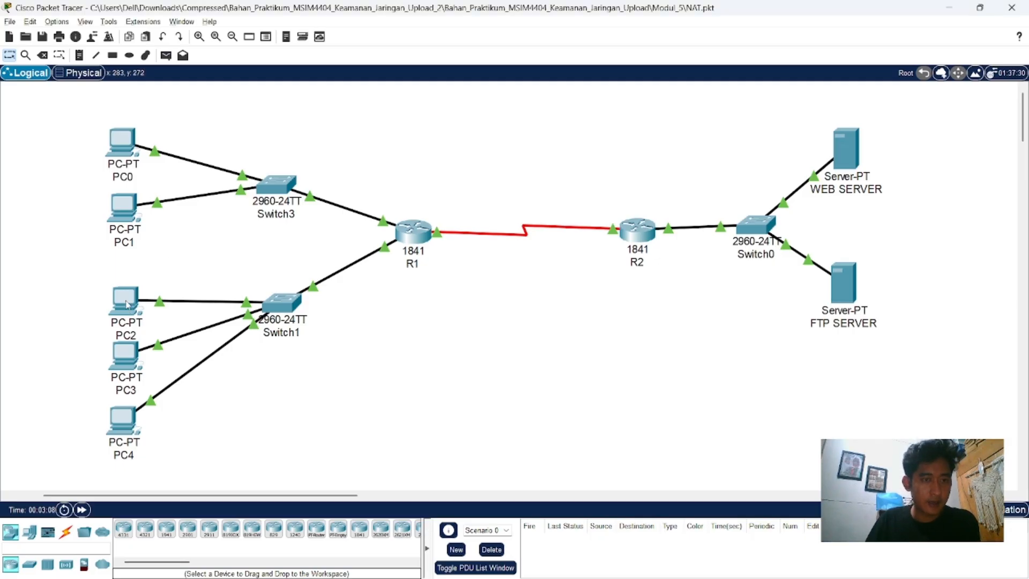
# Step: In the Packet Tracer NAT.pkt topology, open router R2's command line and enter global configuration mode
pyautogui.moveTo(128, 304)
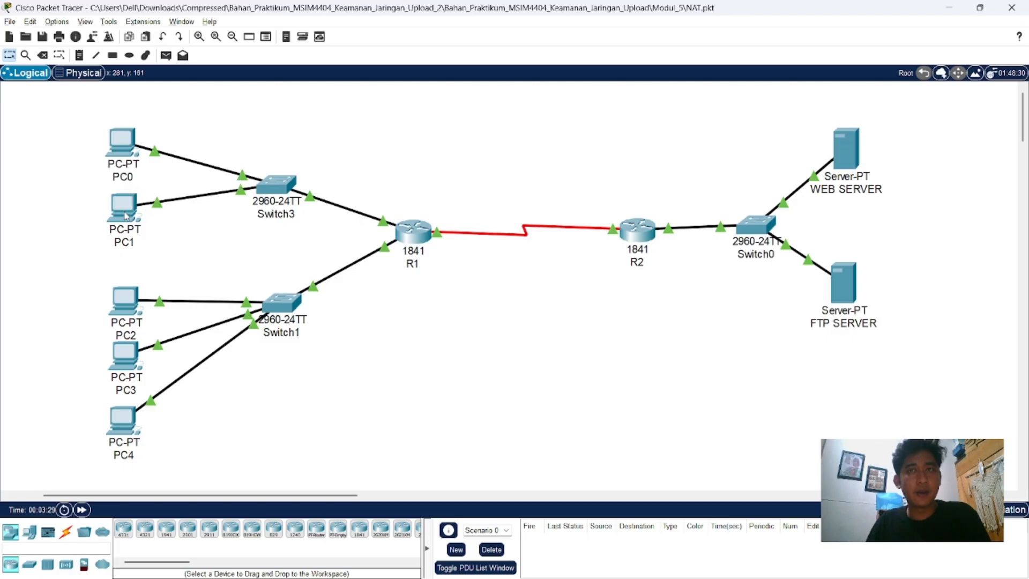
pyautogui.moveTo(126, 215)
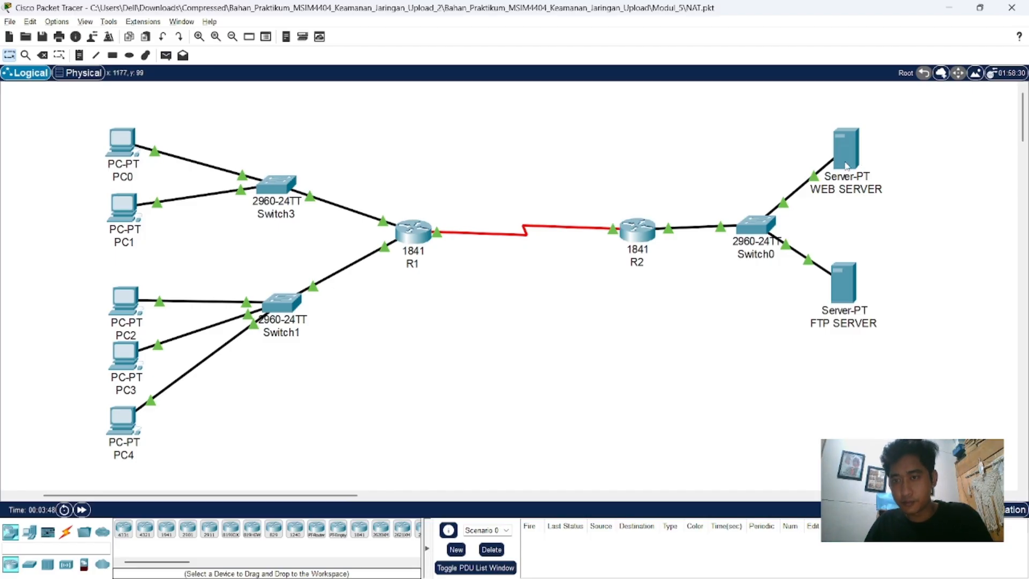
pyautogui.moveTo(847, 165)
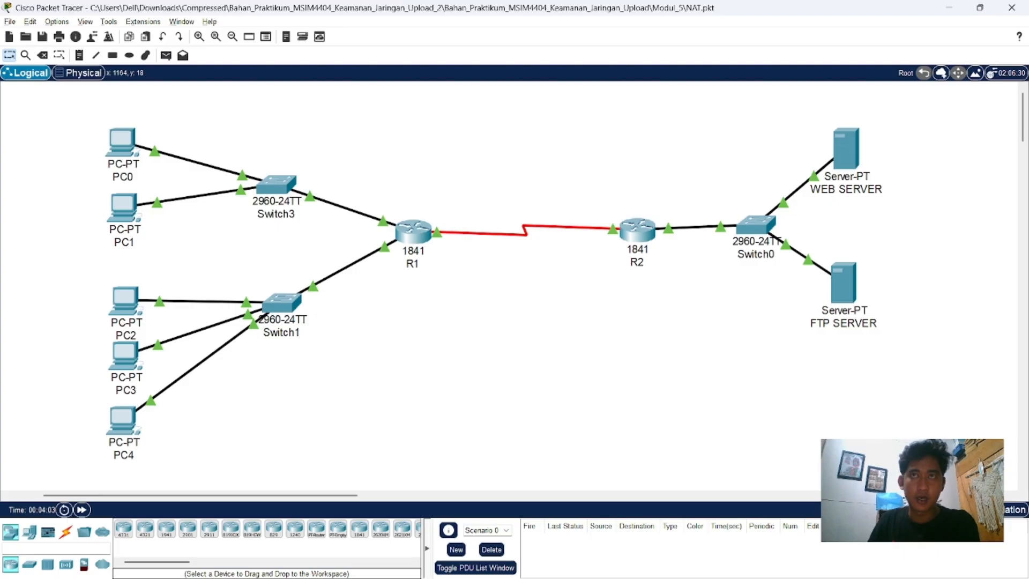
pyautogui.click(637, 231)
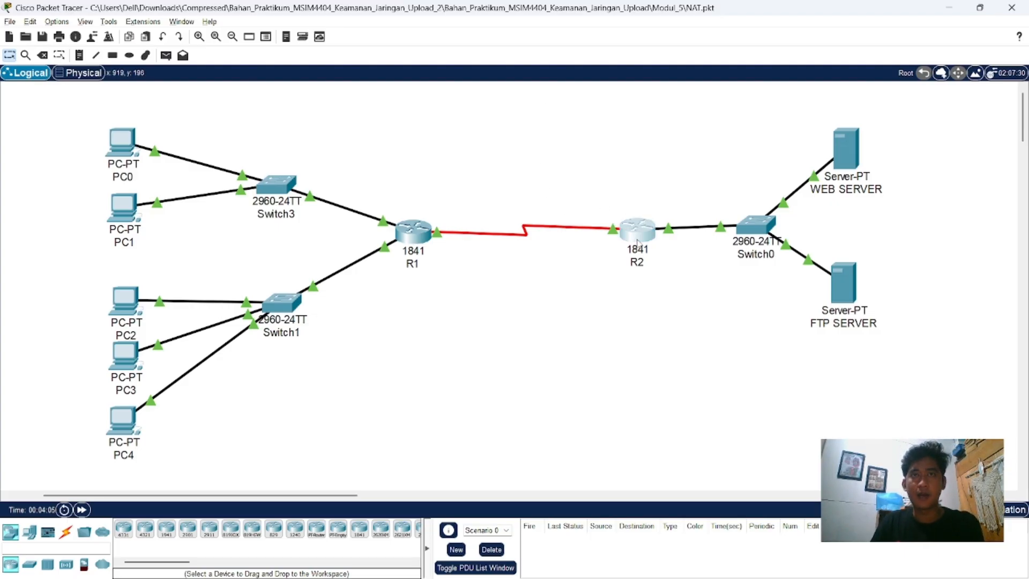
pyautogui.click(458, 138)
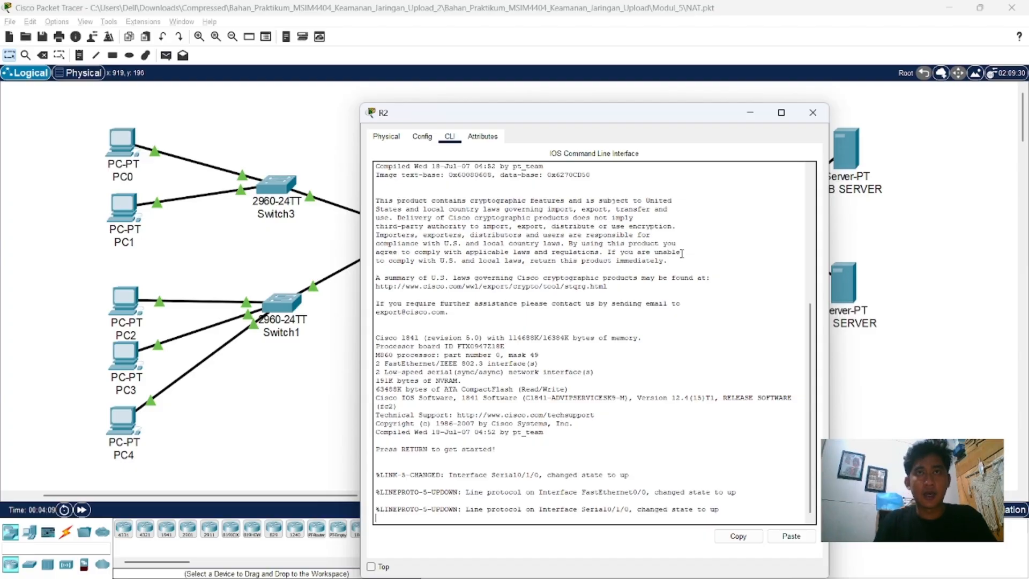
pyautogui.press('Return')
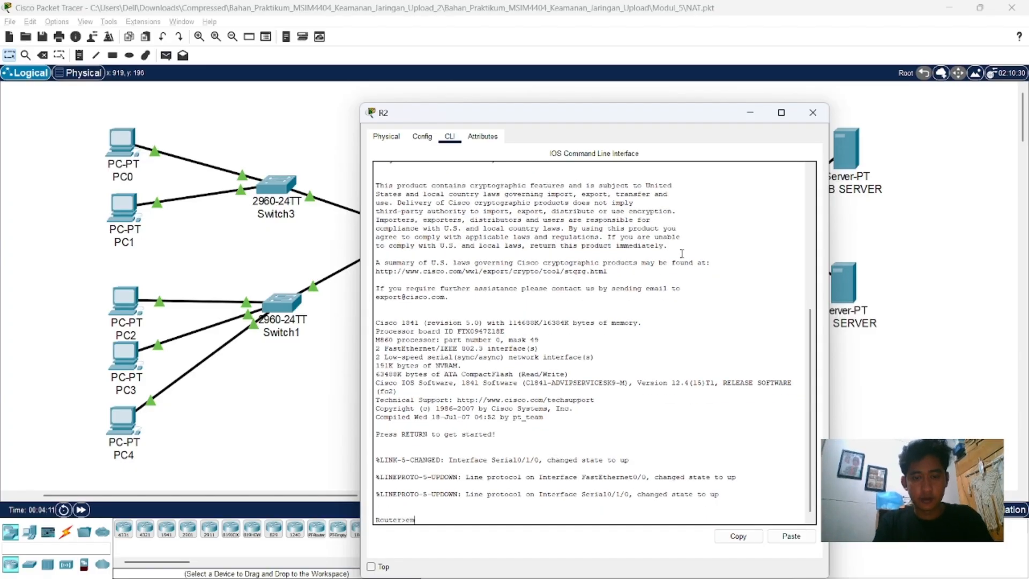
pyautogui.write('en')
pyautogui.press('Return')
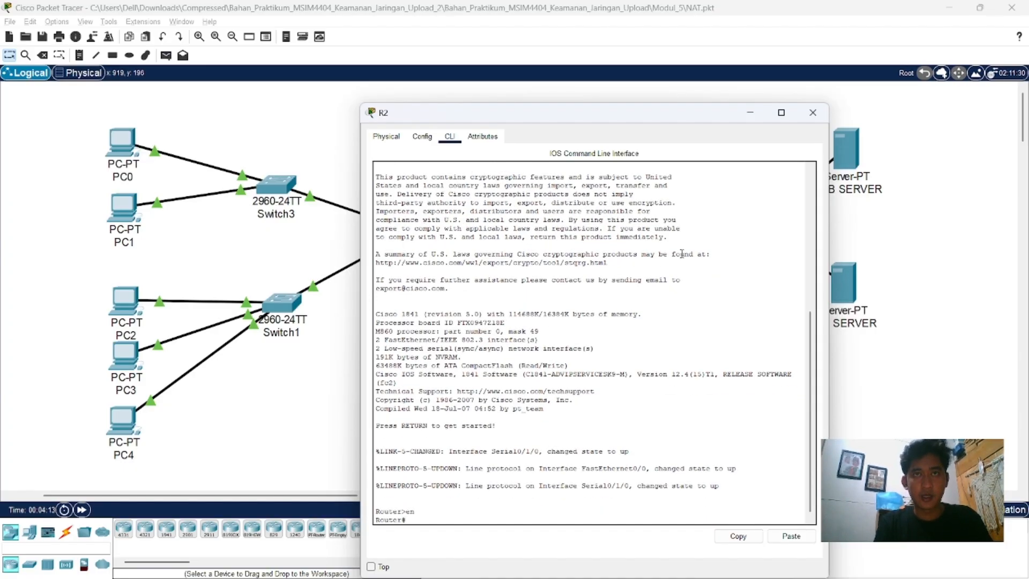
pyautogui.write('conf y')
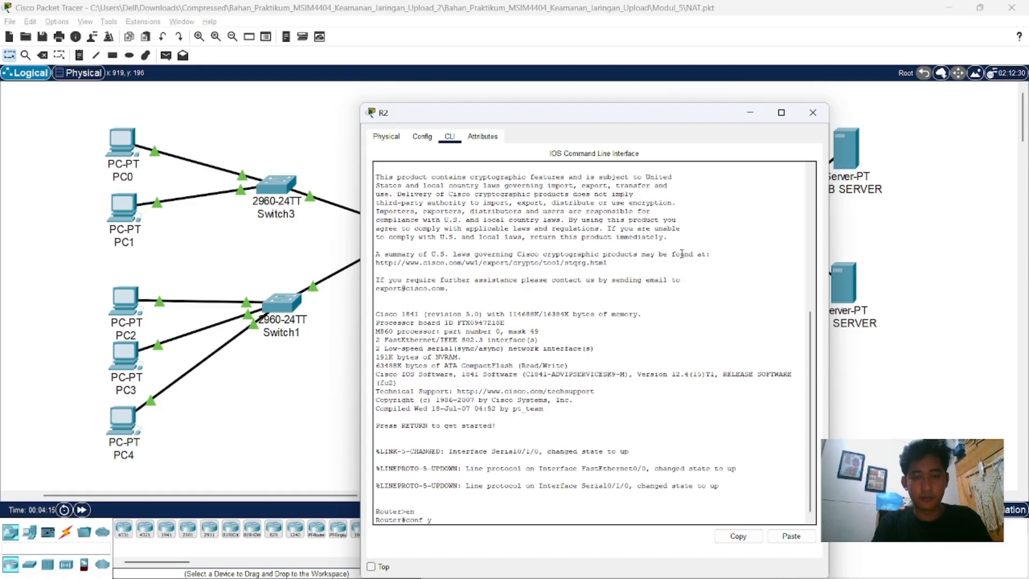
pyautogui.press('Return')
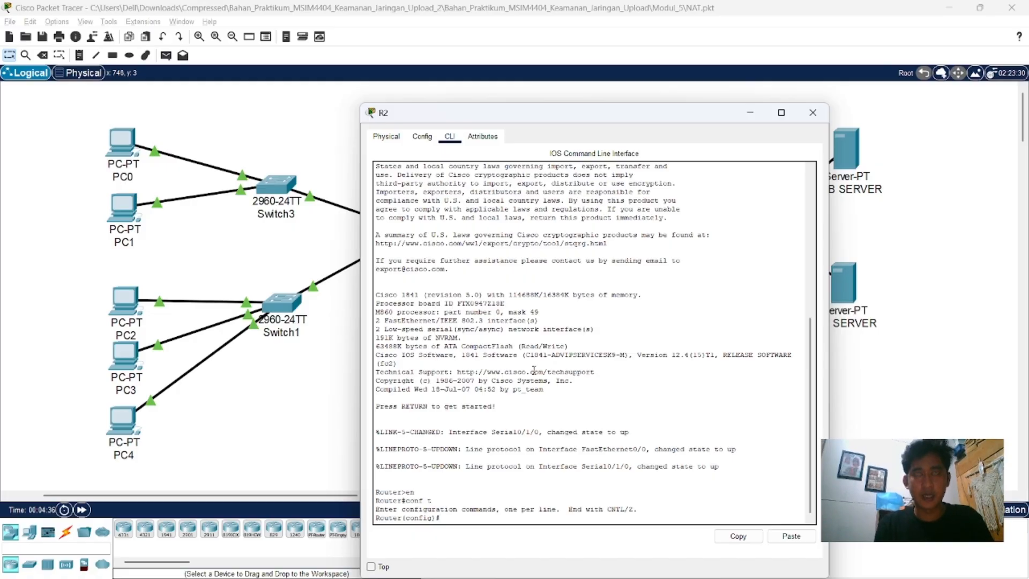
# Step: Remove inbound access group 100 from R2's interface se0/1/0 and return to global configuration mode
pyautogui.write('int ')
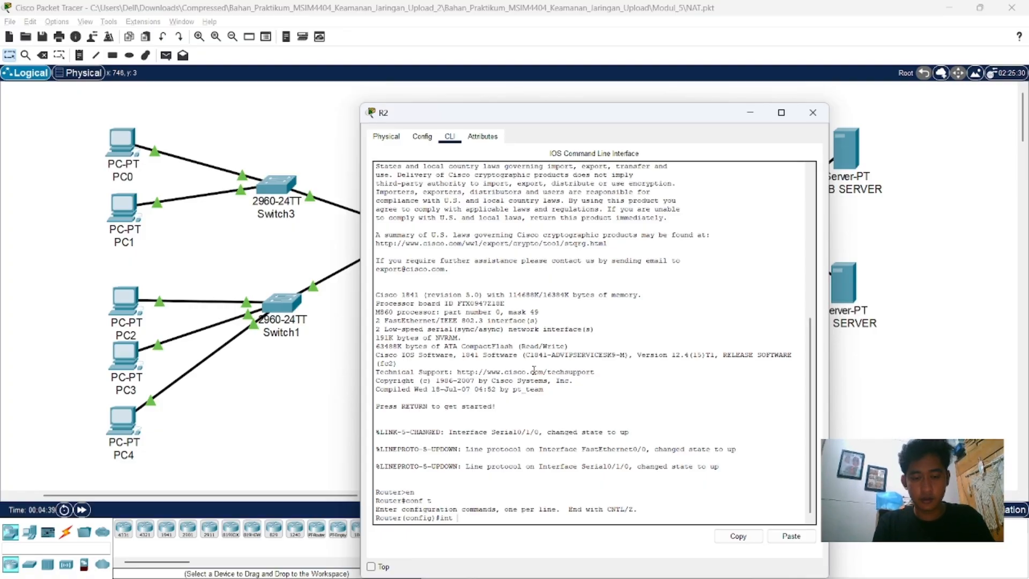
pyautogui.write('se0/')
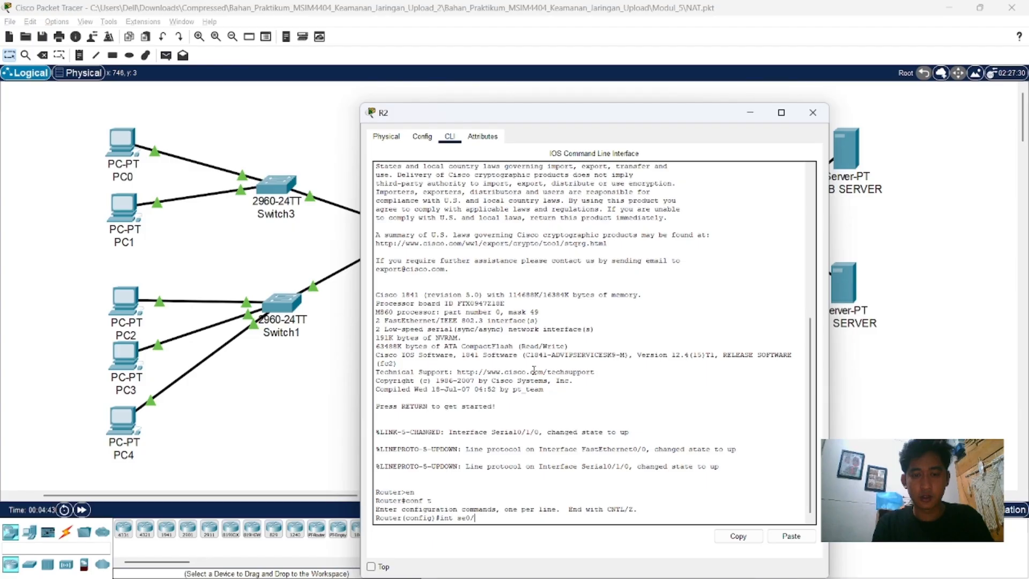
pyautogui.write('1/0')
pyautogui.press('Return')
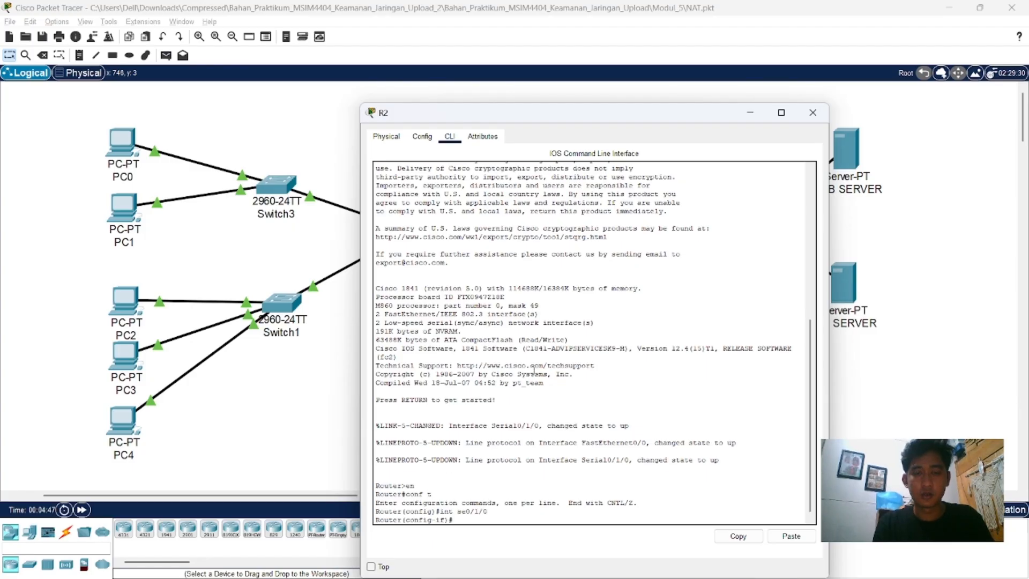
pyautogui.write('no ip acce')
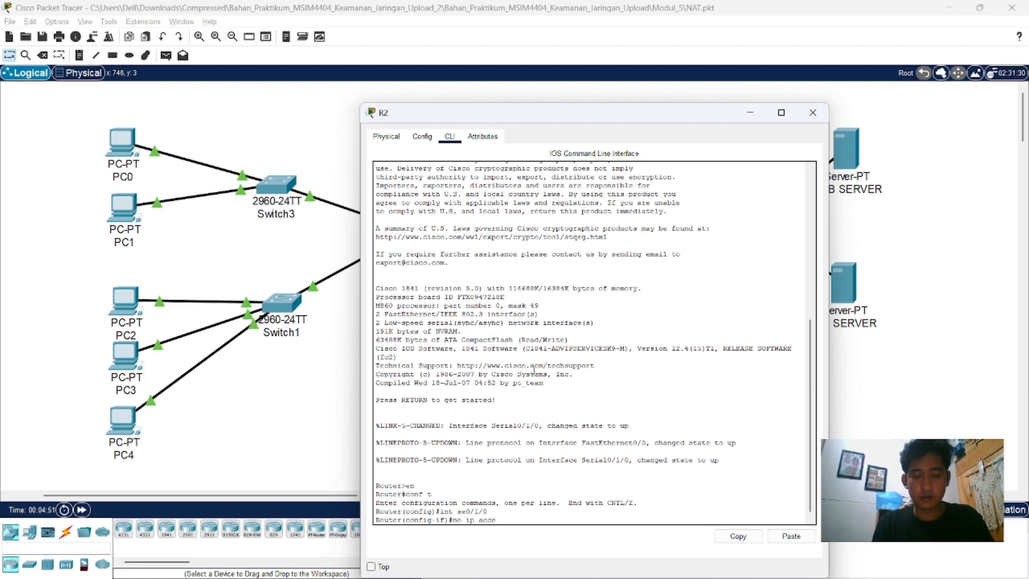
pyautogui.write('ss-group')
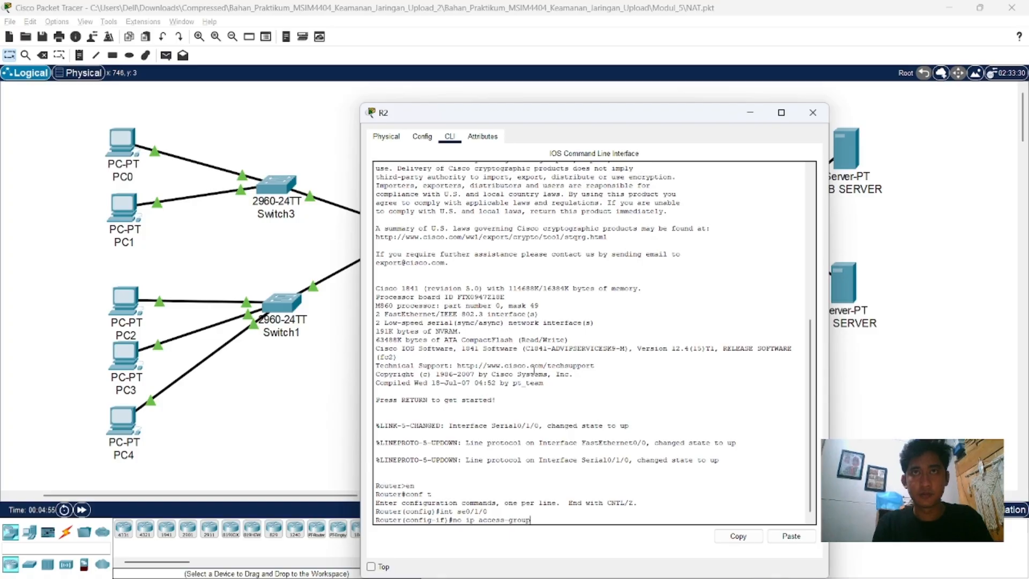
pyautogui.write(' 100 in')
pyautogui.press('Return')
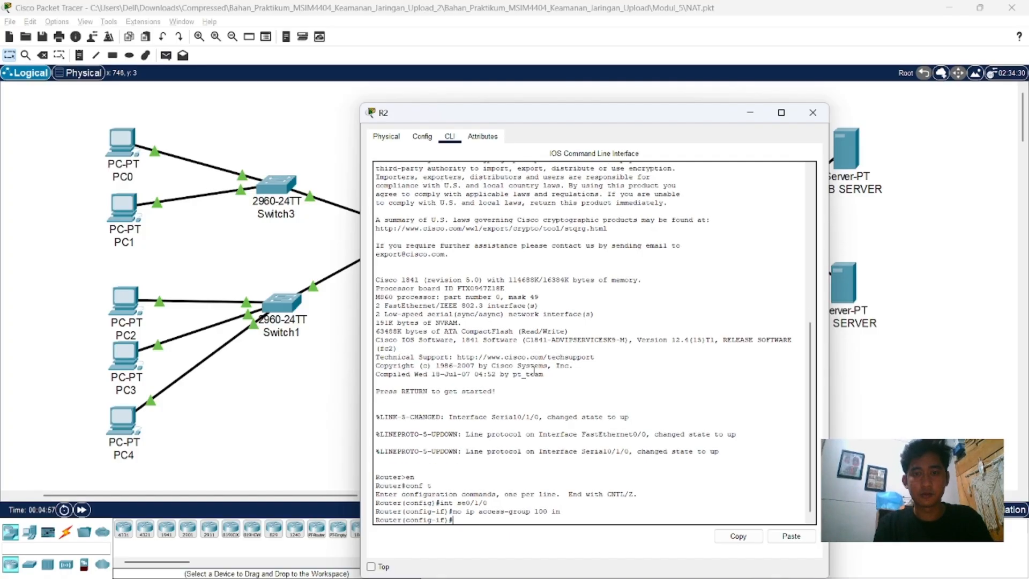
pyautogui.write('exit')
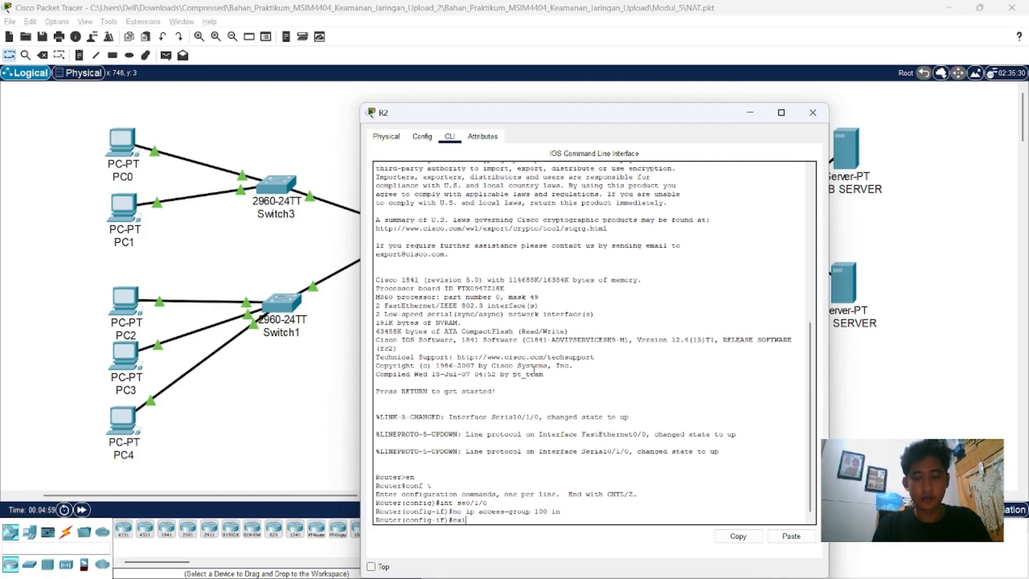
pyautogui.press('Return')
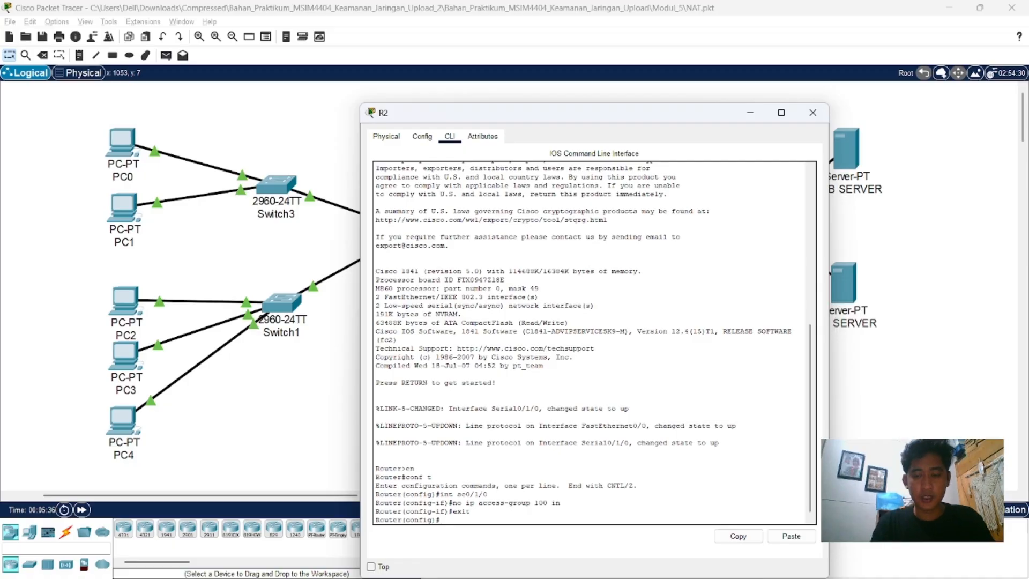
# Step: Add a static route on R2 to network 192.168.30.0 with mask 255.255.255.0 through next hop 192.168.50.1
pyautogui.write('ip rou')
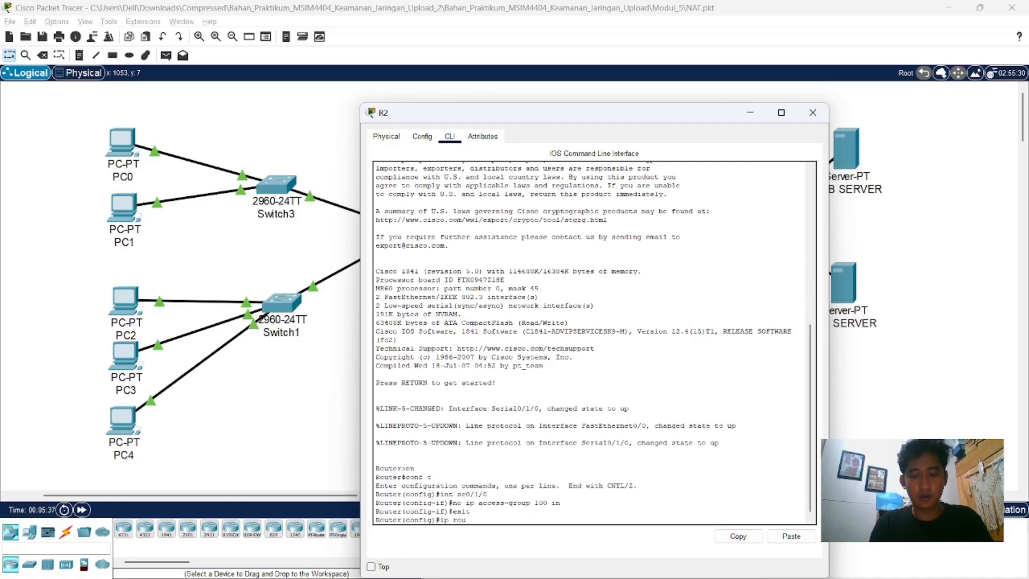
pyautogui.write('te 192.16')
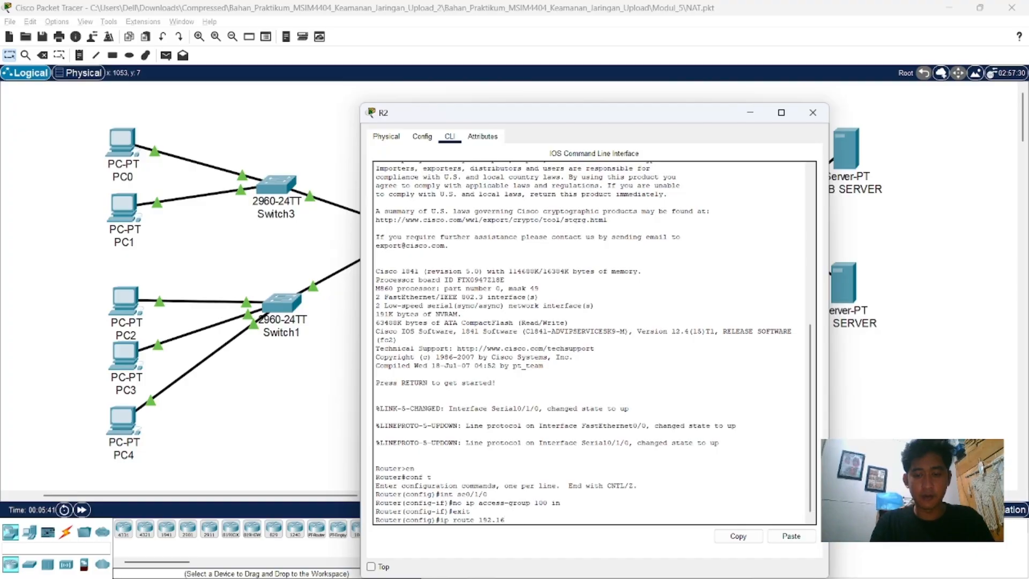
pyautogui.write('8.')
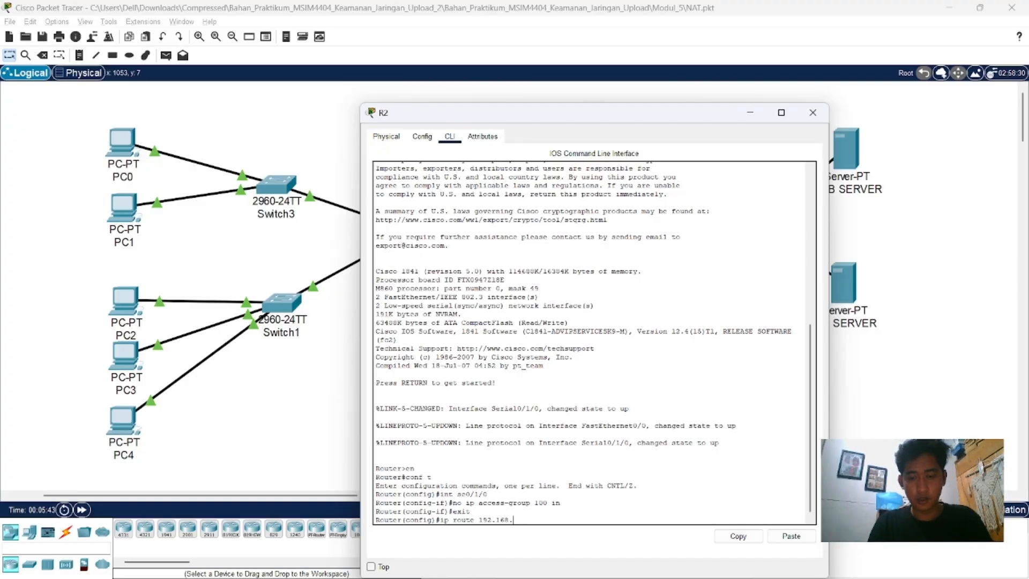
pyautogui.write('30.0')
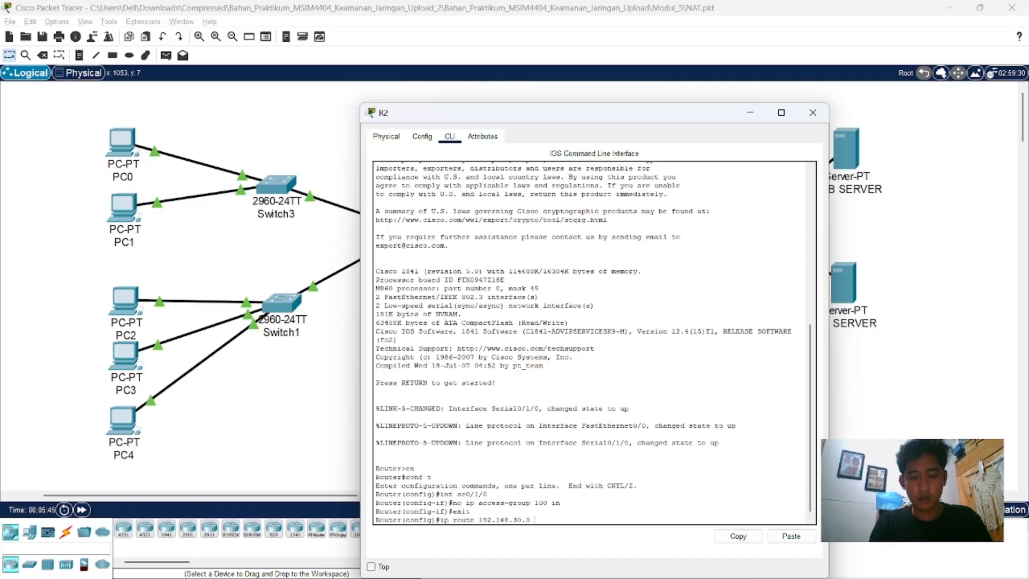
pyautogui.write(' 255')
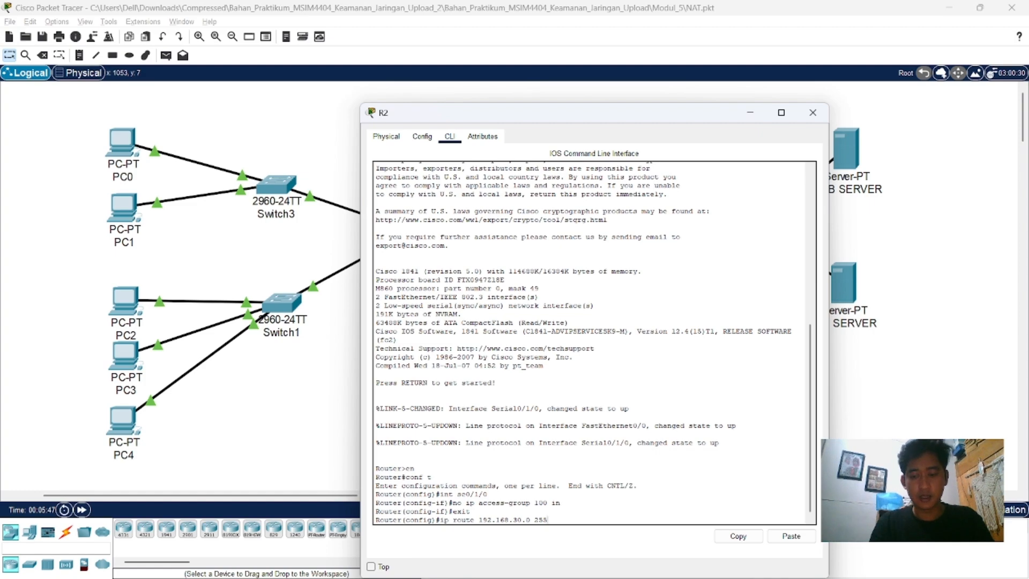
pyautogui.write('.255.')
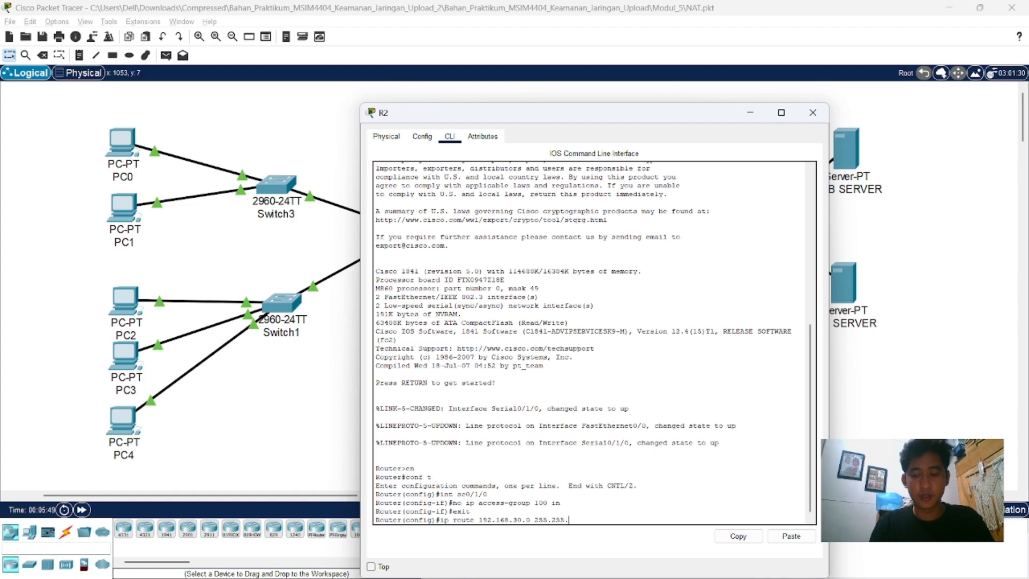
pyautogui.write('255')
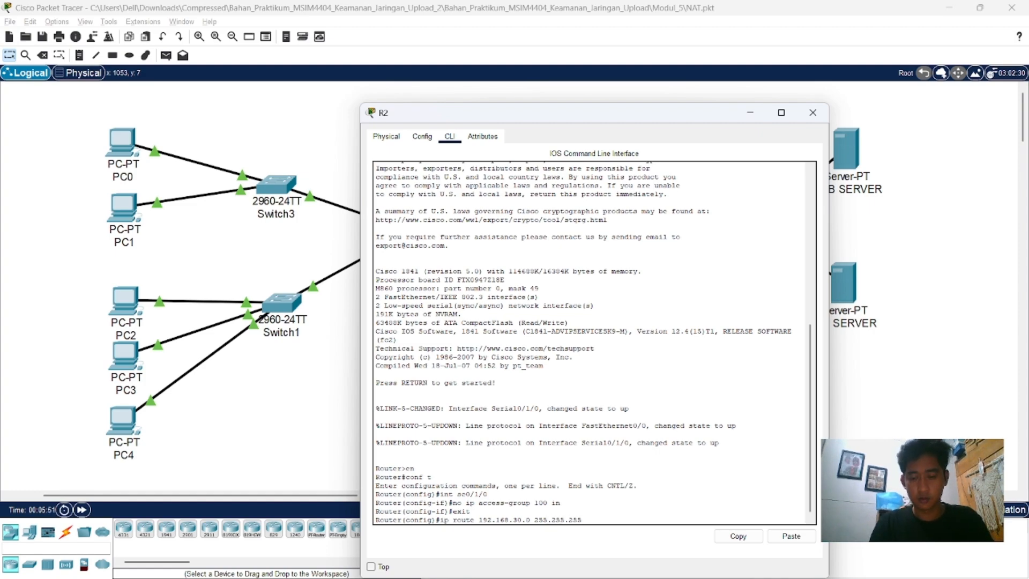
pyautogui.write('.0')
pyautogui.write(' 192.')
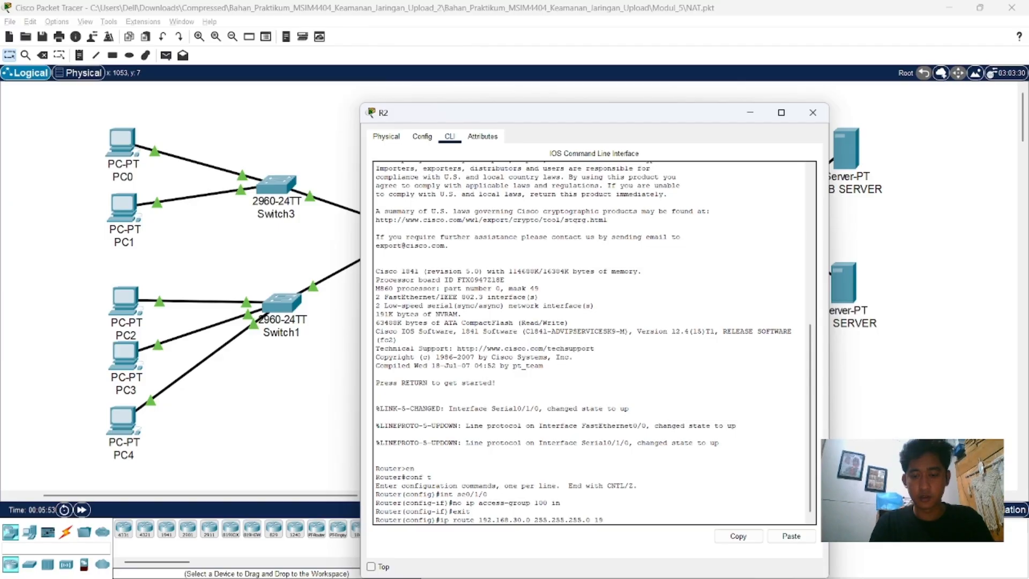
pyautogui.write('168')
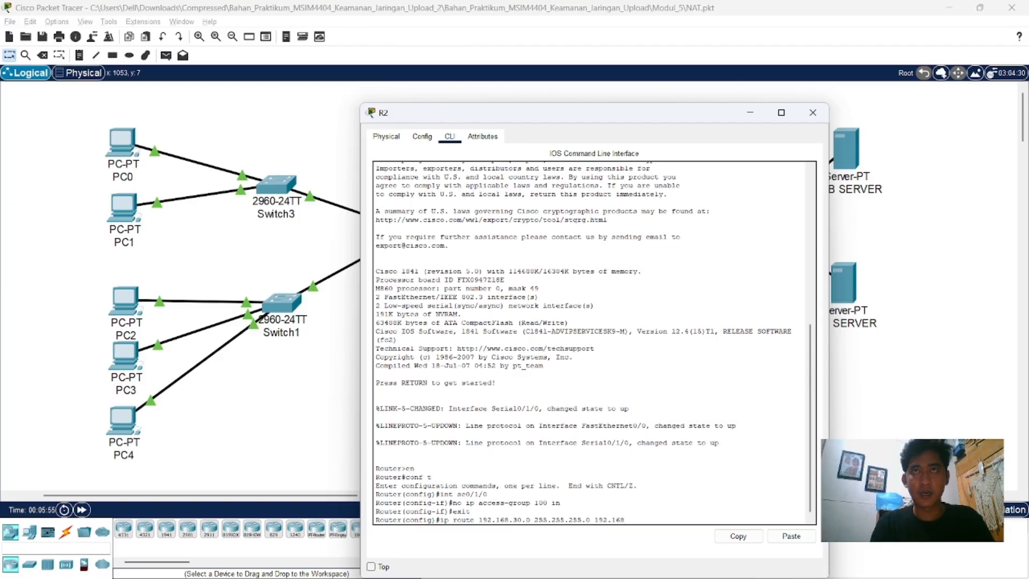
pyautogui.write('.')
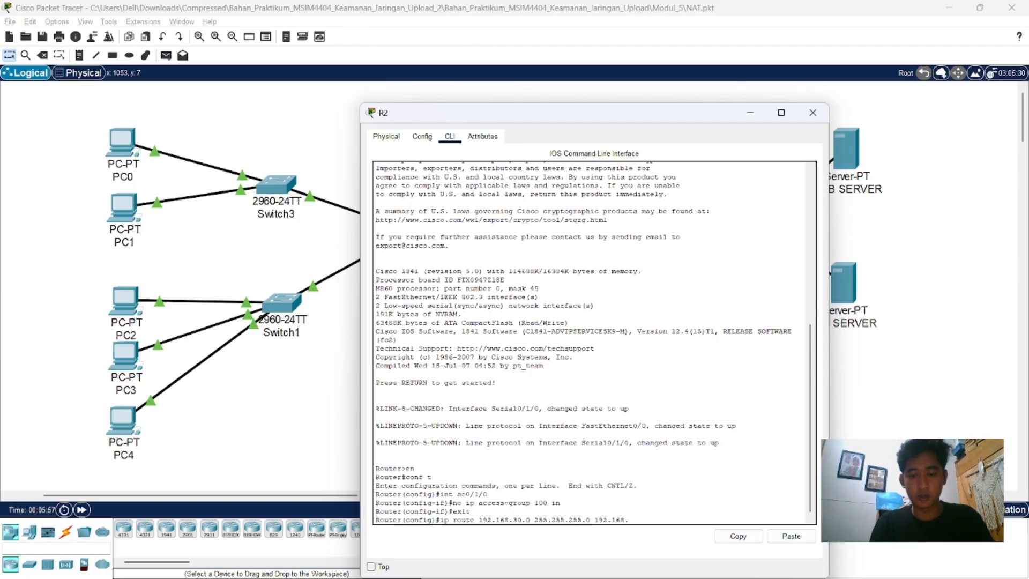
pyautogui.write('50')
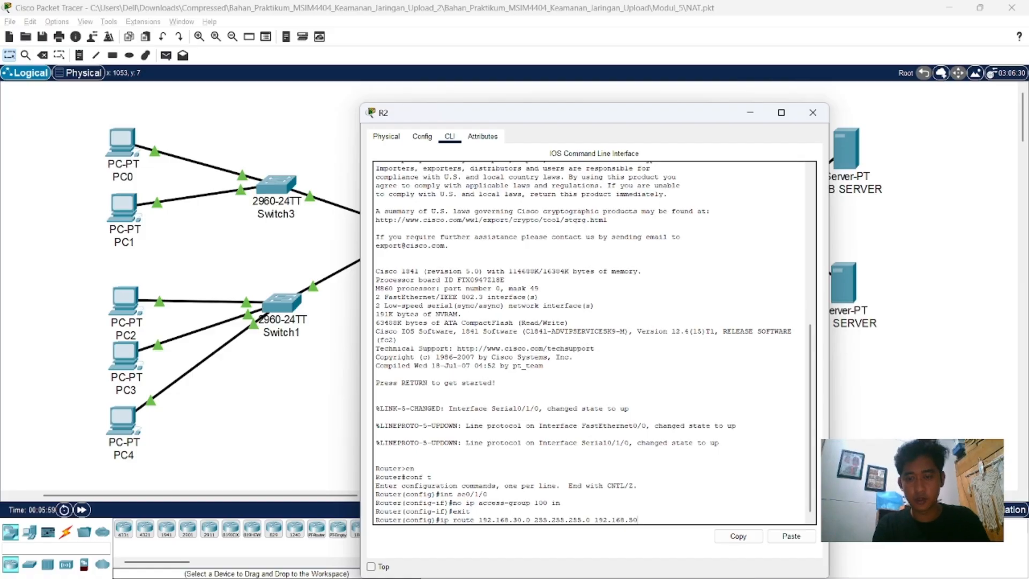
pyautogui.write('.1')
pyautogui.press('Return')
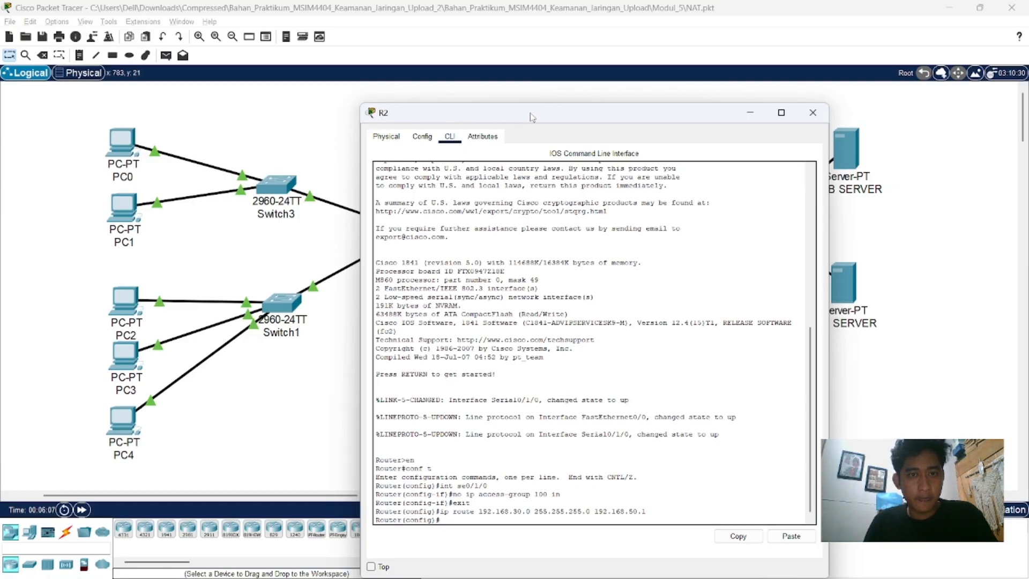
# Step: Close R2's device window and open the command line of router R1
pyautogui.moveTo(532, 117); pyautogui.dragTo(511, 101)
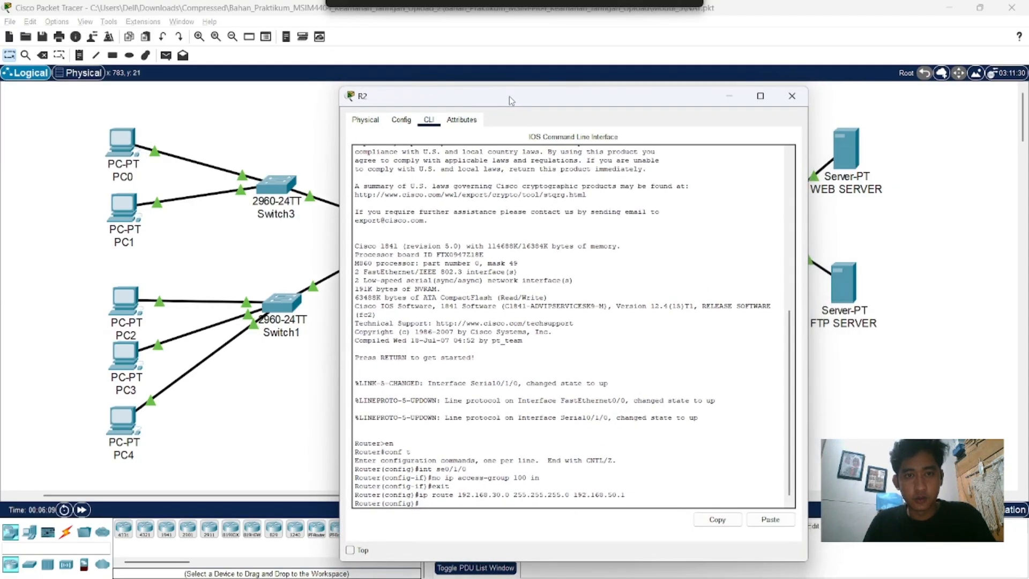
pyautogui.click(798, 101)
pyautogui.click(422, 229)
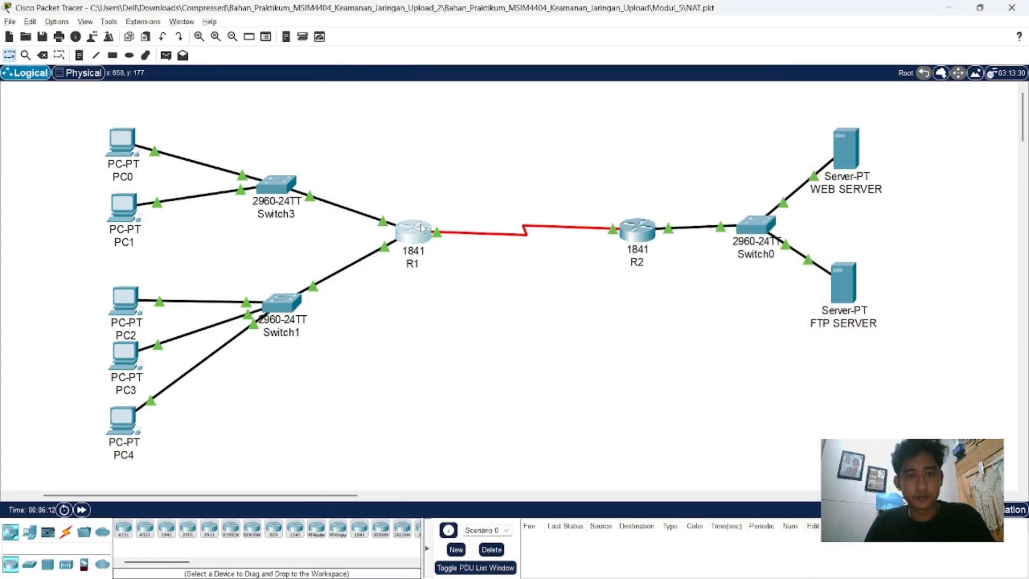
pyautogui.click(449, 137)
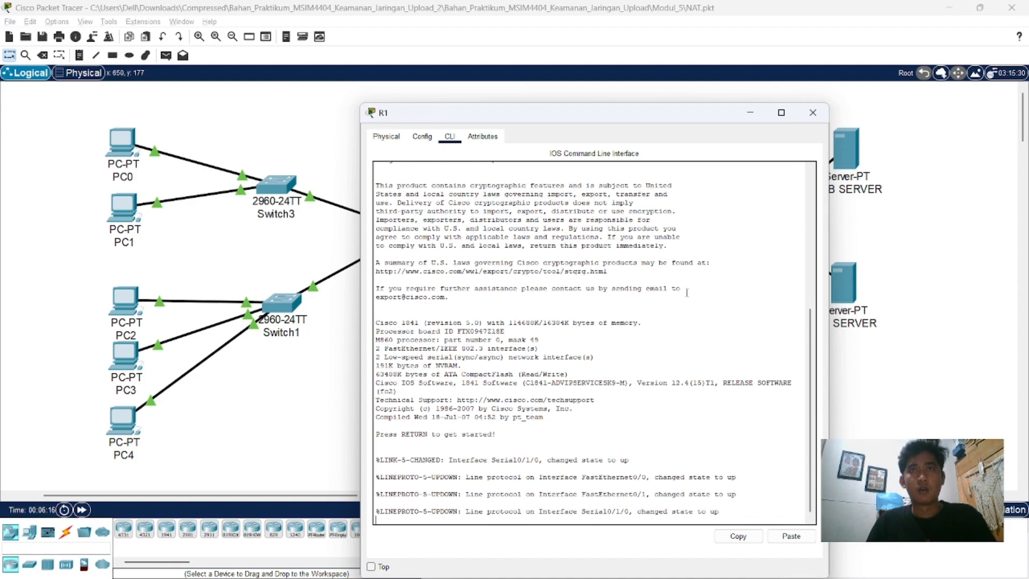
# Step: Enter privileged mode and open global configuration mode on router R1
pyautogui.press('Return')
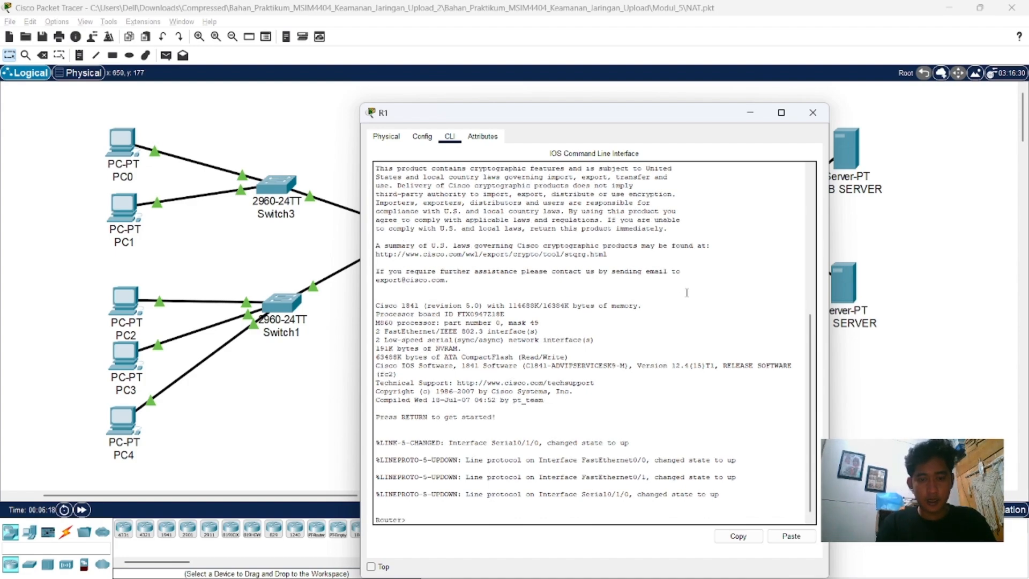
pyautogui.write('en')
pyautogui.press('Return')
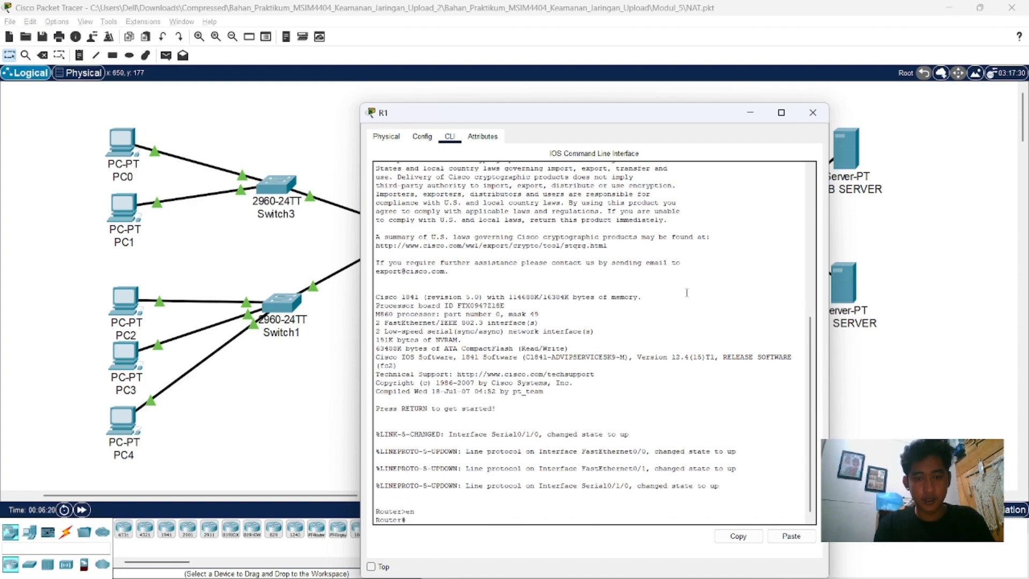
pyautogui.write('con')
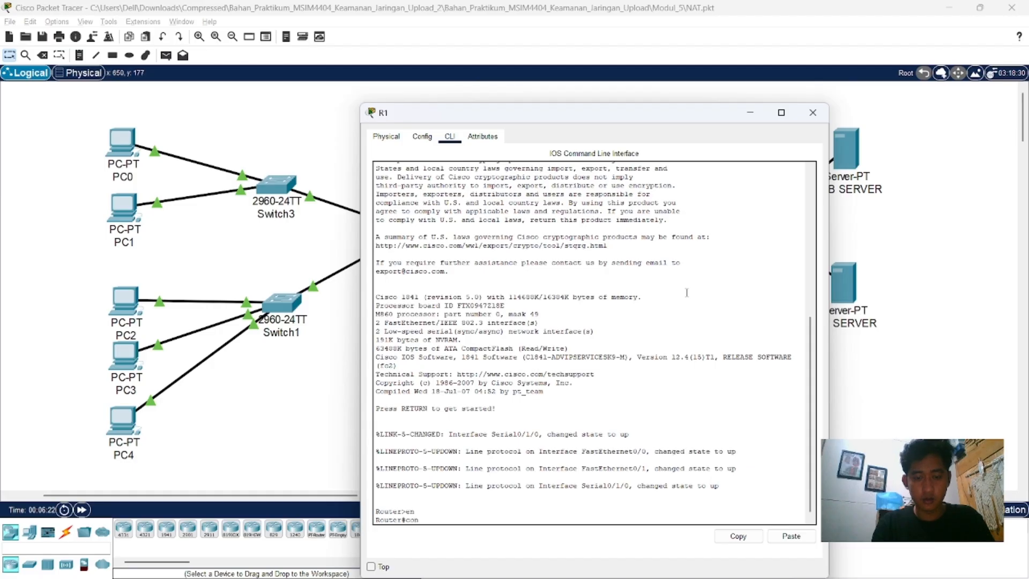
pyautogui.write('f t')
pyautogui.press('Return')
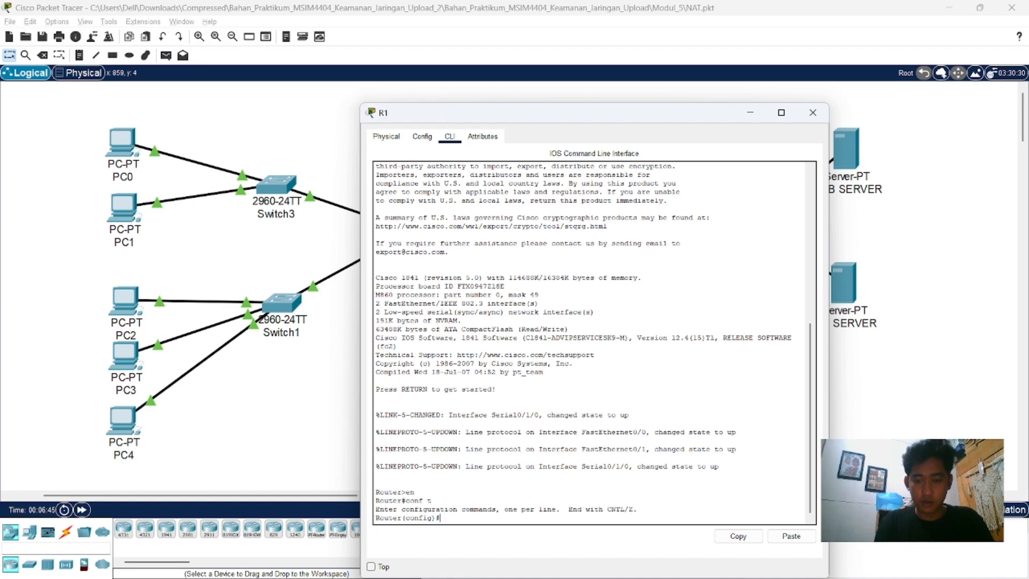
# Step: Add a default static route on R1, 0.0.0.0 0.0.0.0, through next hop 192.168.50.2
pyautogui.write('ip route')
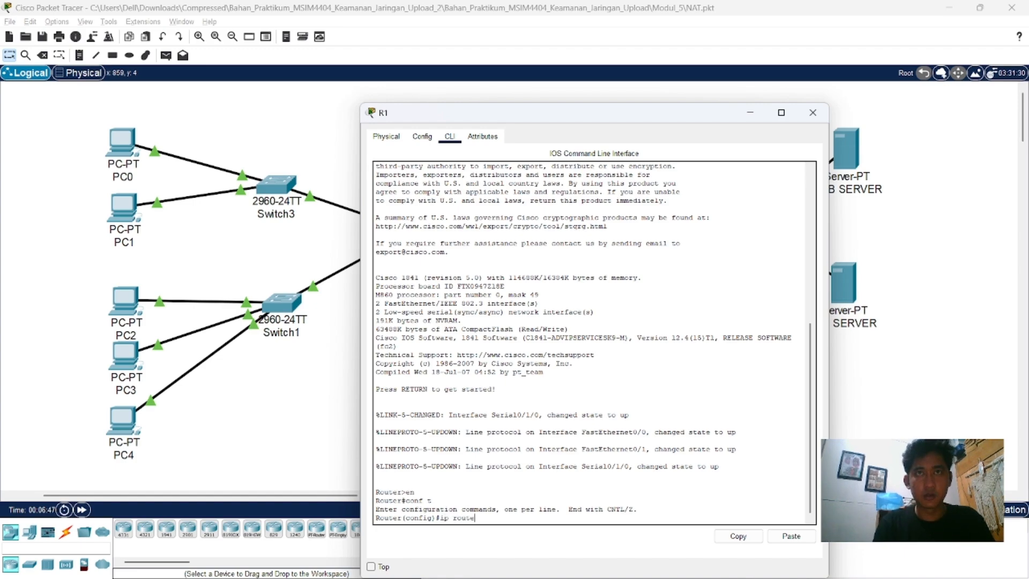
pyautogui.write(' 0.0')
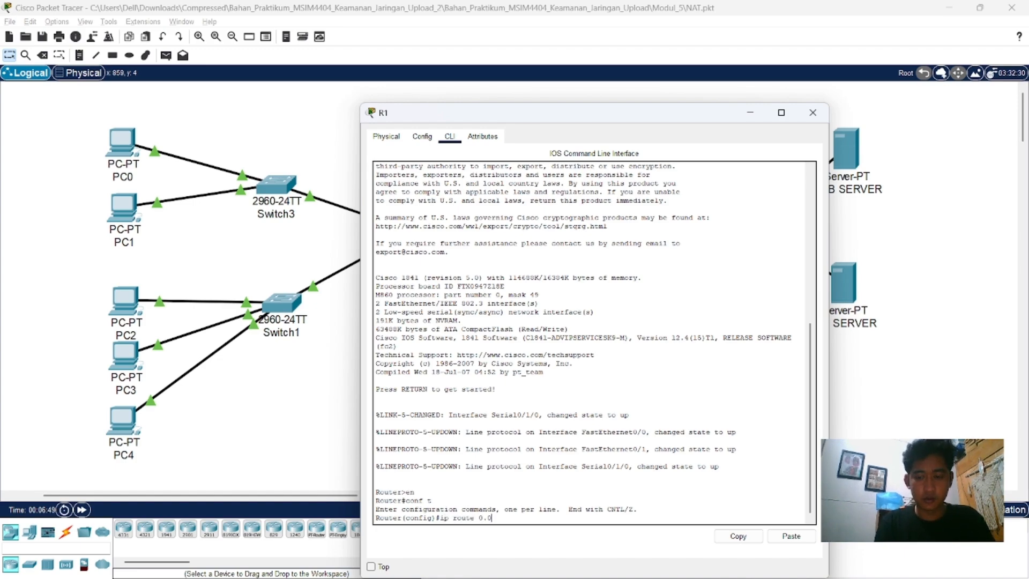
pyautogui.write('.0.0')
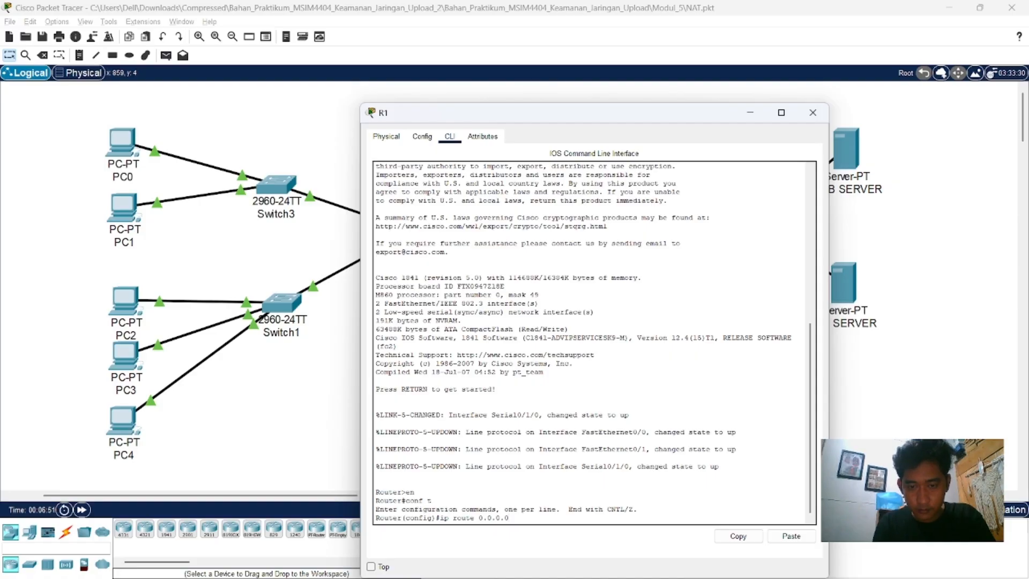
pyautogui.write(' 0.0.0')
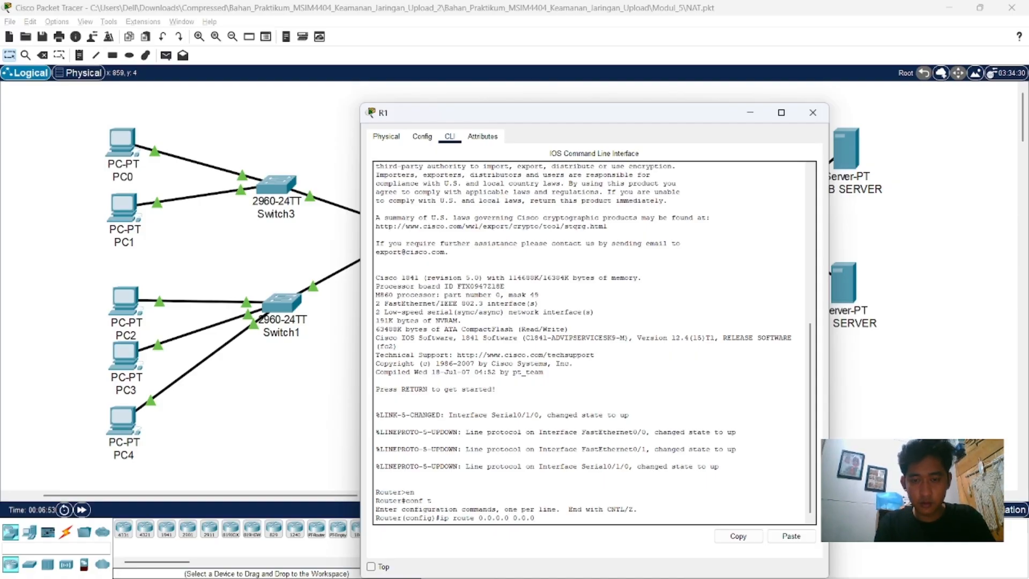
pyautogui.write('.0')
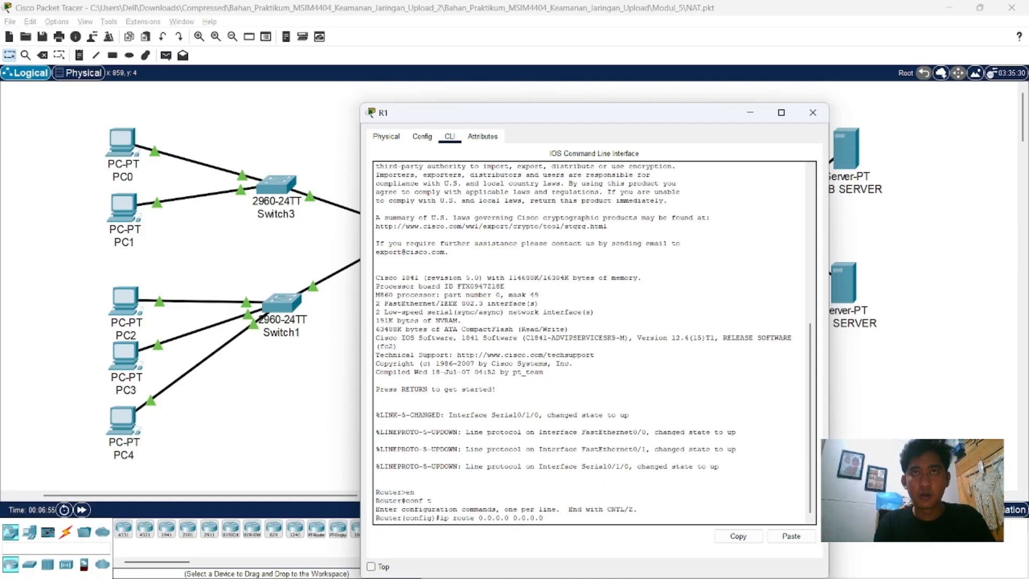
pyautogui.write(' 192.16')
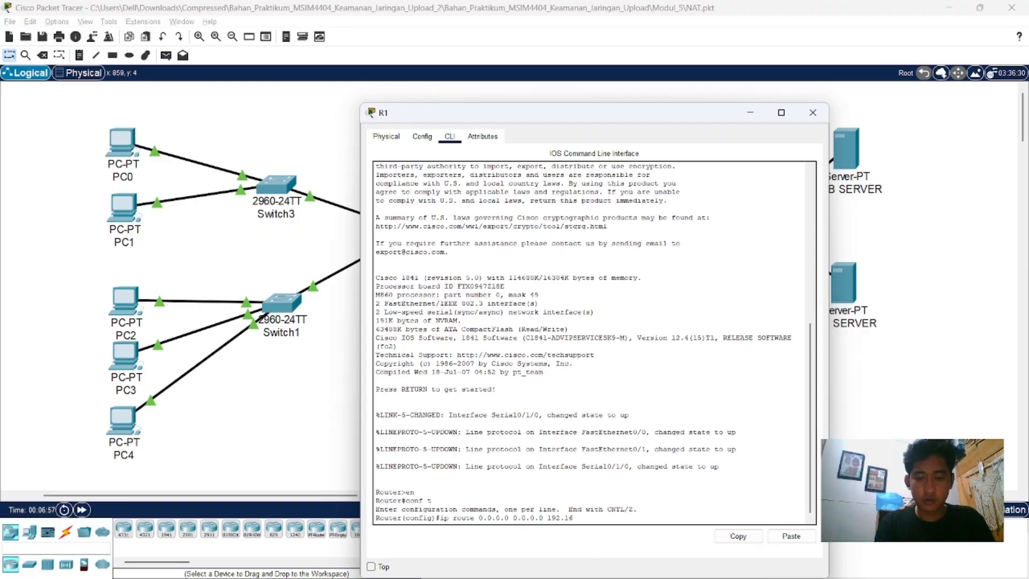
pyautogui.write('8.')
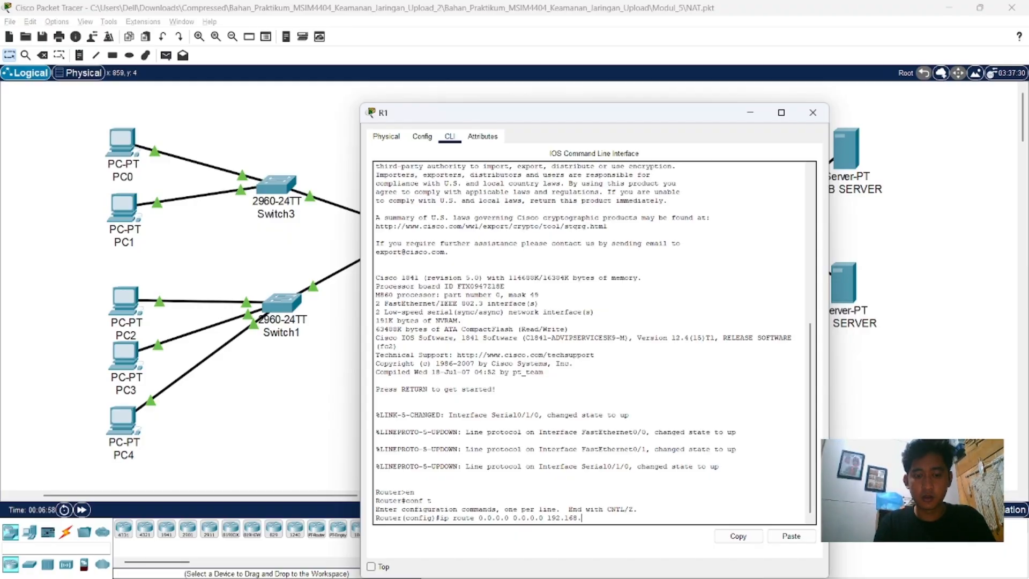
pyautogui.write('50.2')
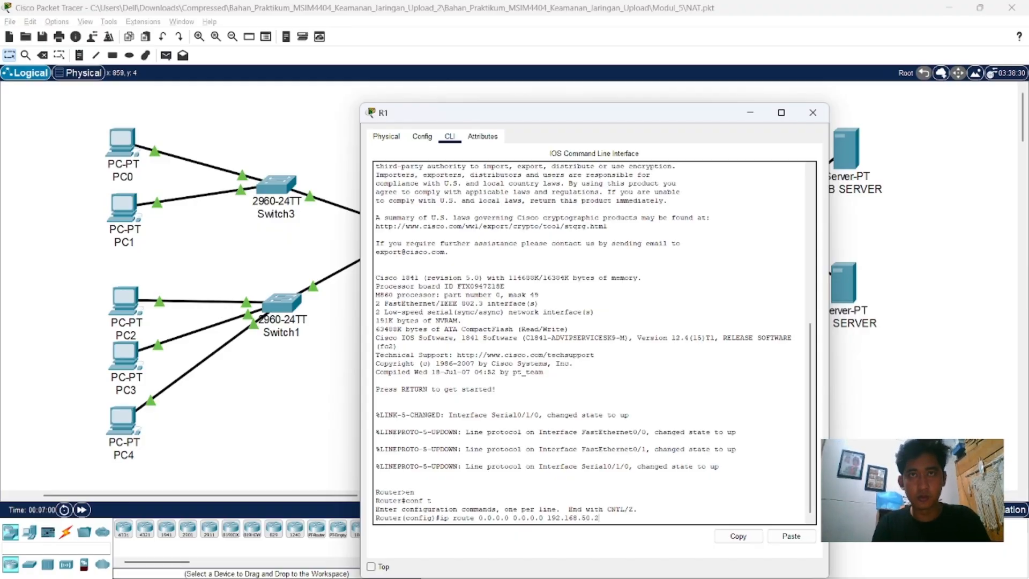
pyautogui.press('Return')
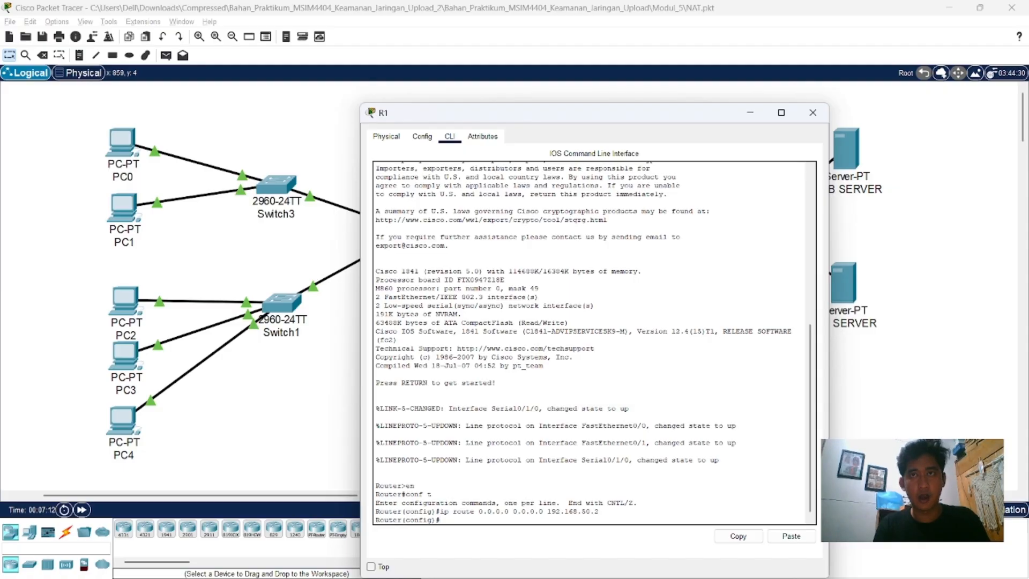
# Step: Mark R1's interface fa0/0 as NAT inside and return to global configuration mode
pyautogui.write('i')
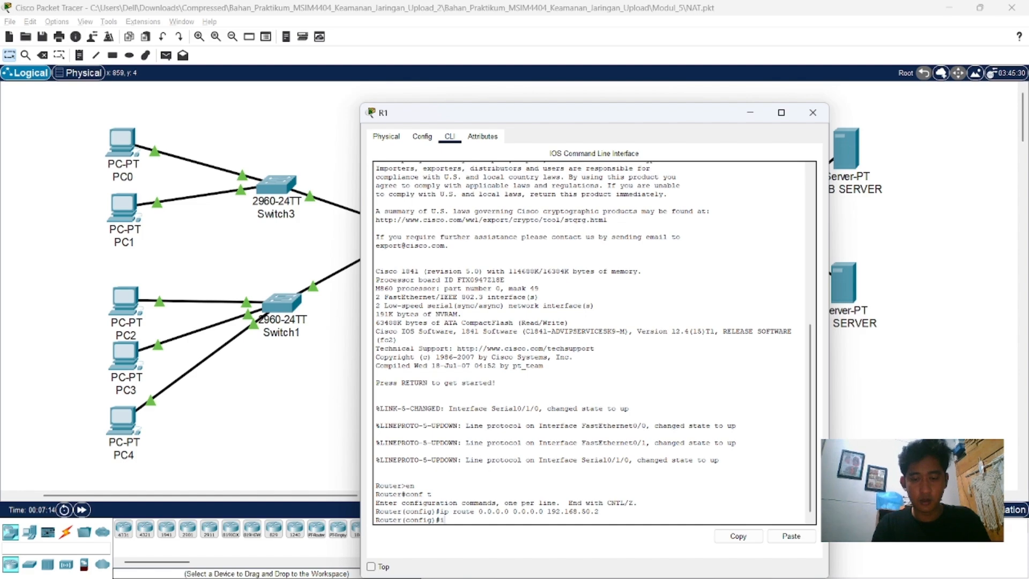
pyautogui.write('nt fa0/')
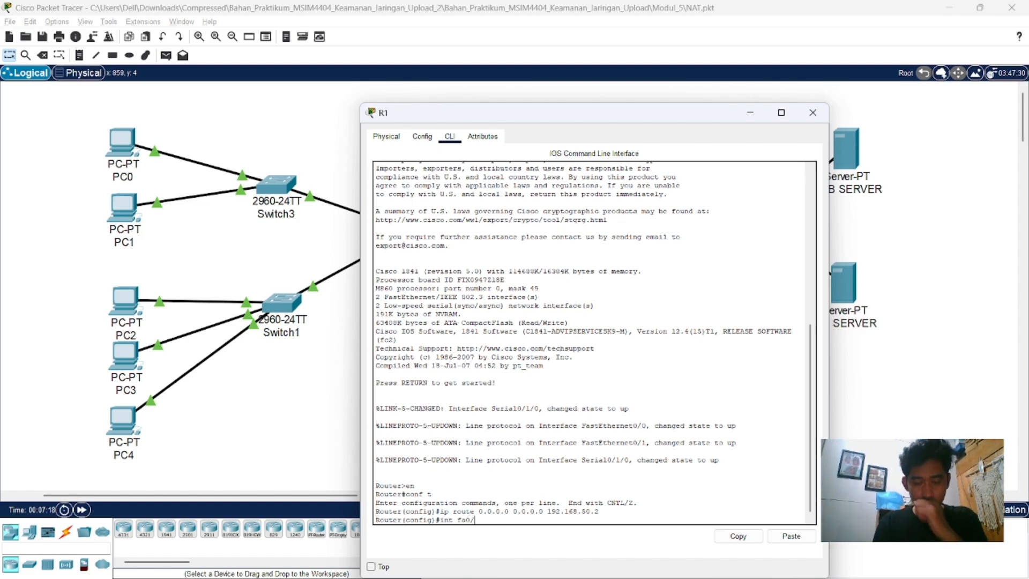
pyautogui.write('0')
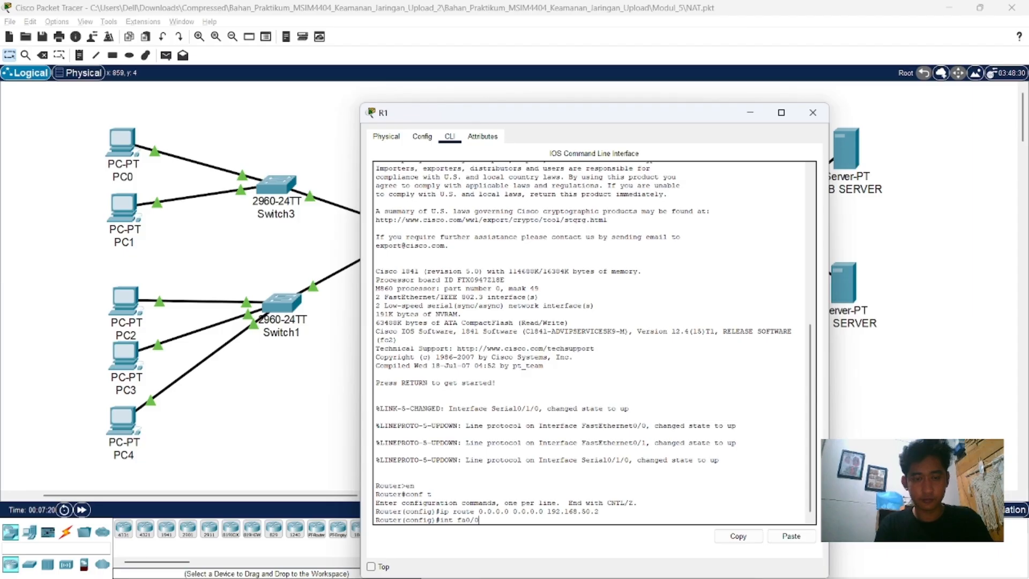
pyautogui.press('Return')
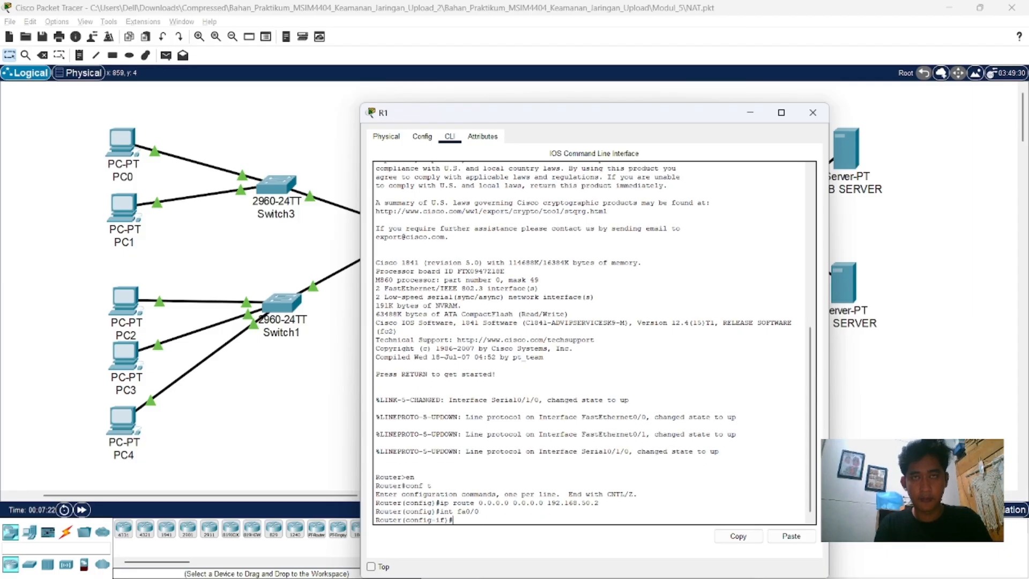
pyautogui.write('ip na')
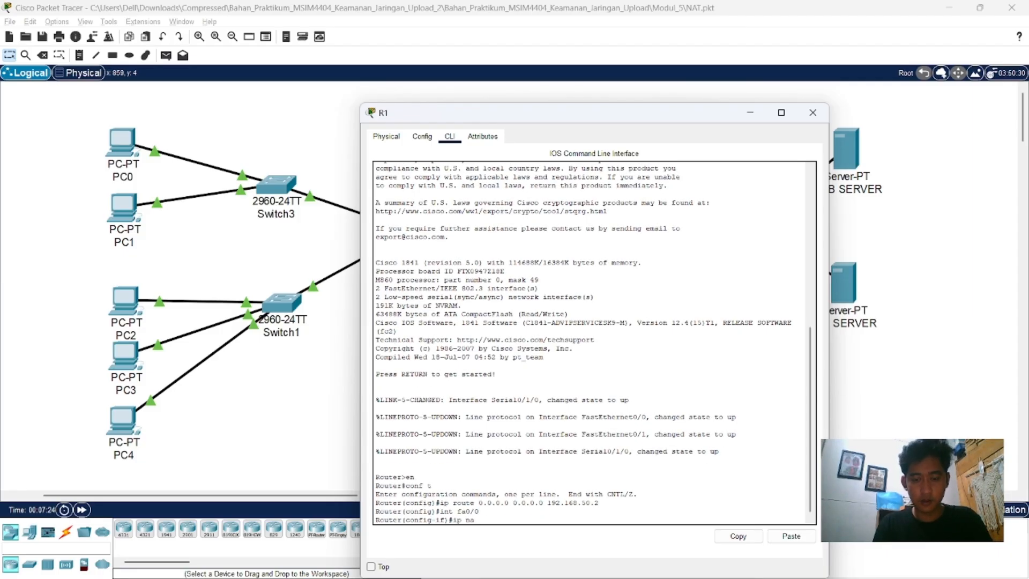
pyautogui.write('t insite')
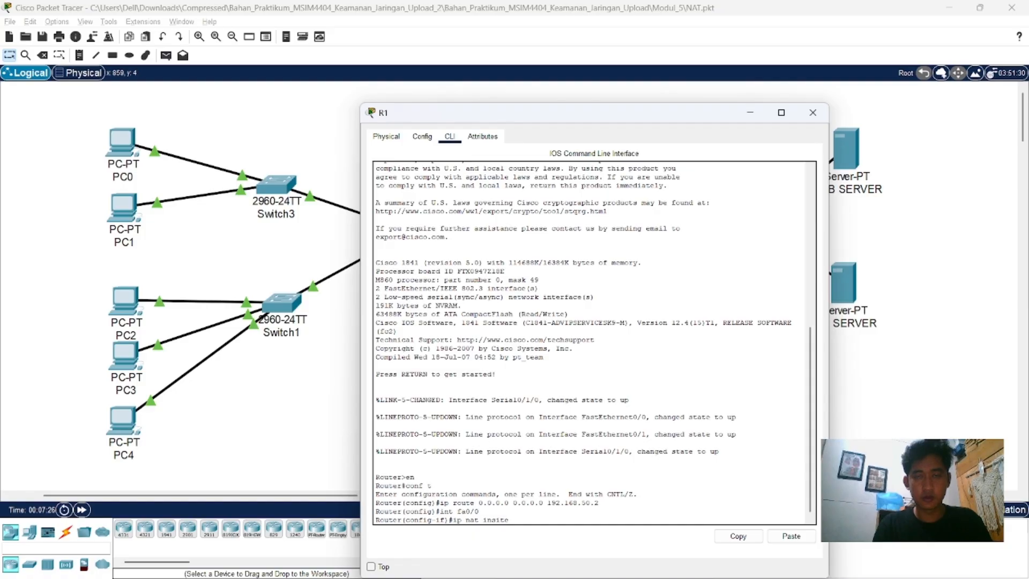
pyautogui.press('Return')
pyautogui.write('ip nat insid')
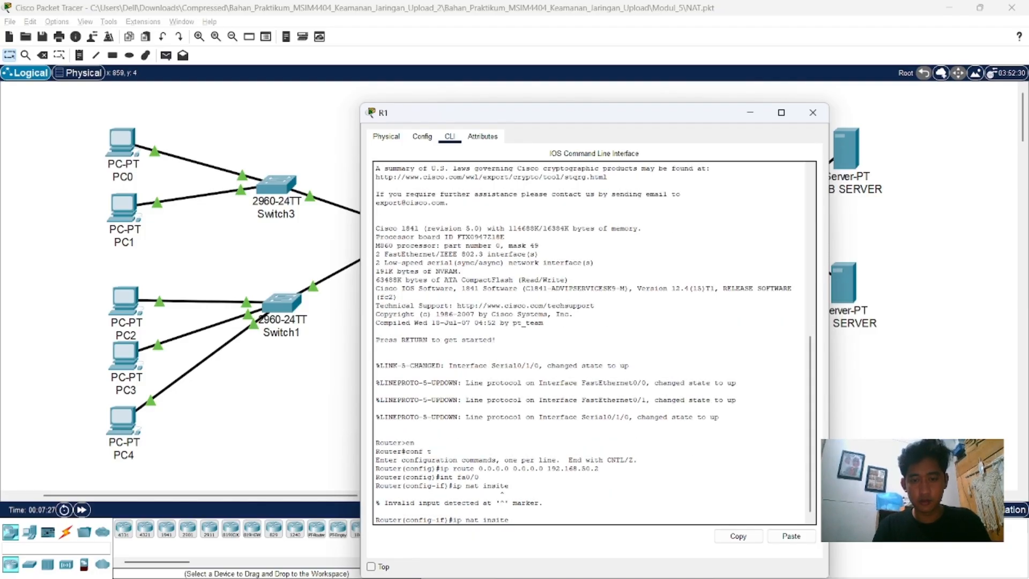
pyautogui.write('e')
pyautogui.press('Return')
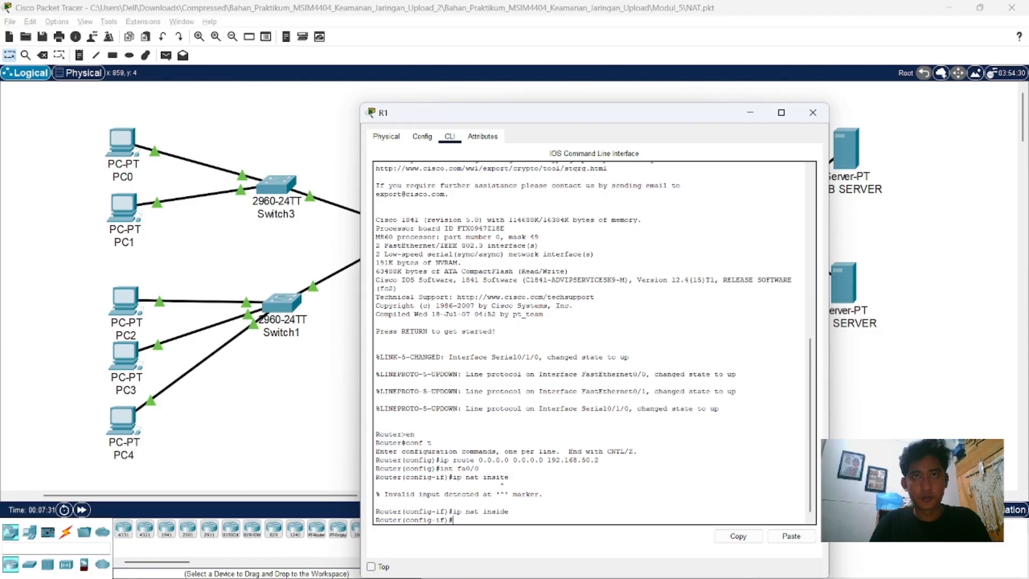
pyautogui.write('exi')
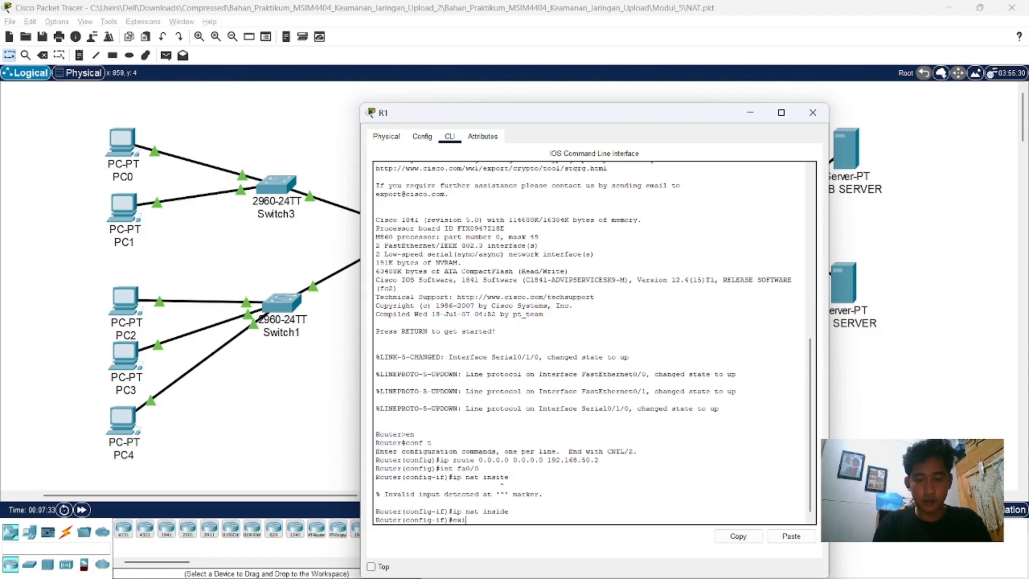
pyautogui.write('t')
pyautogui.press('Return')
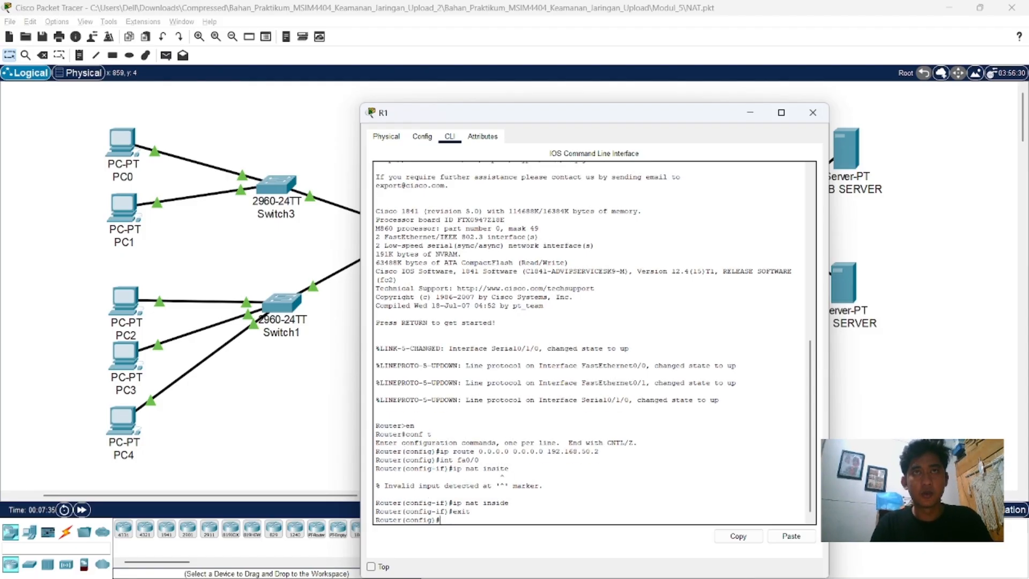
# Step: Mark R1's interface fa0/1 as NAT inside and return to global configuration mode
pyautogui.write('int')
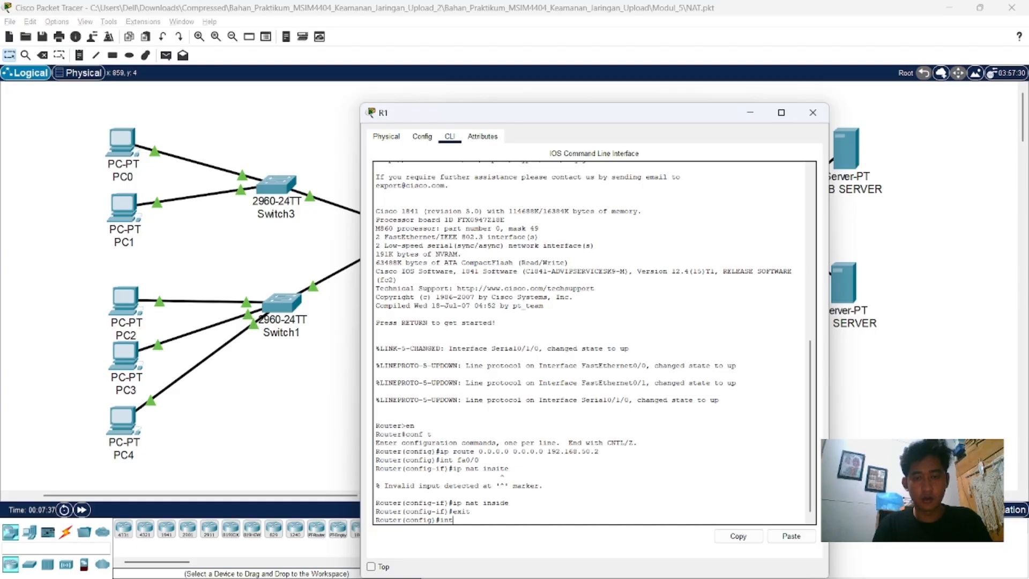
pyautogui.write(' fa')
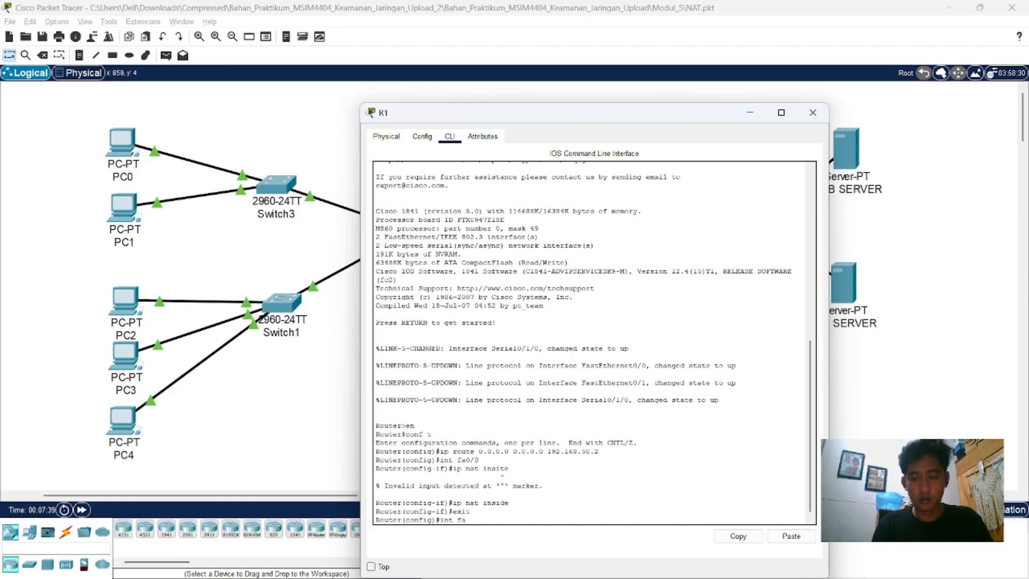
pyautogui.write('0/')
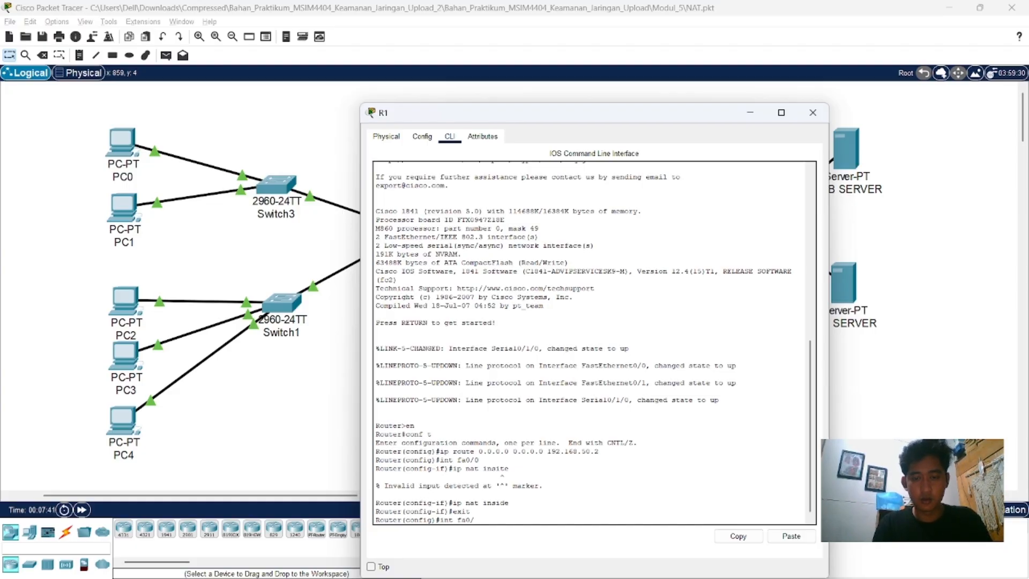
pyautogui.write('1')
pyautogui.press('Return')
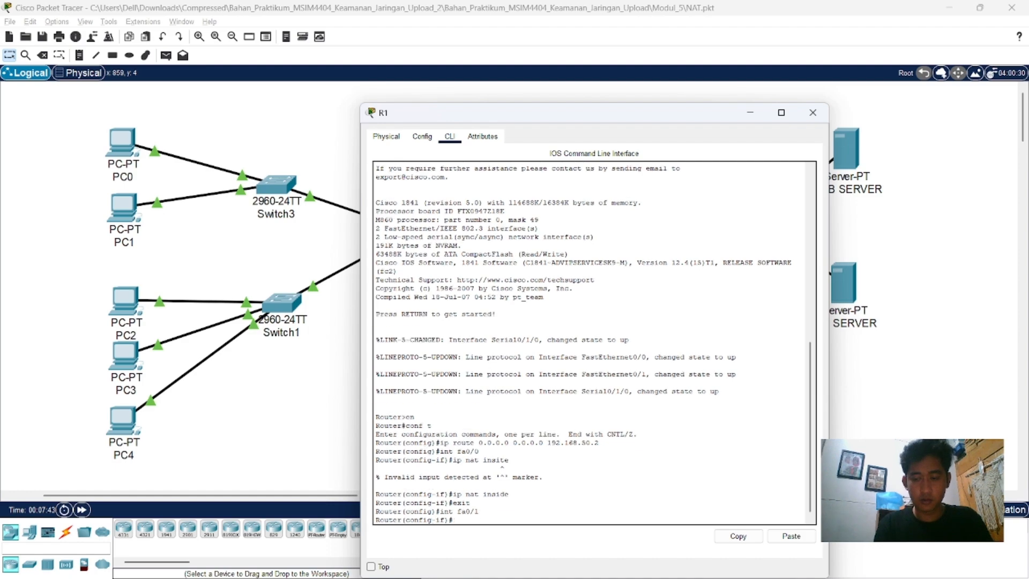
pyautogui.write('ip nat')
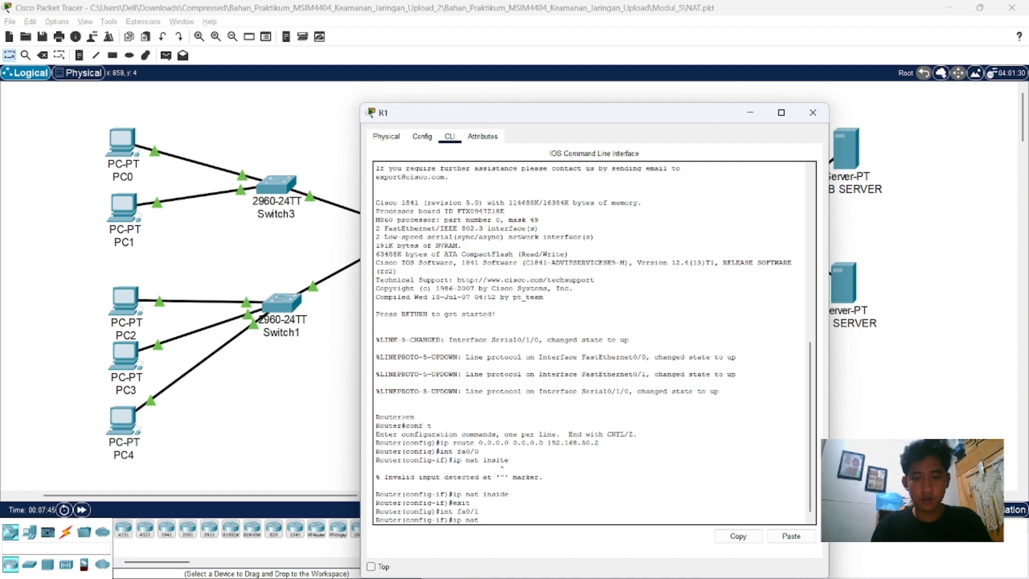
pyautogui.write(' insit')
pyautogui.write('e')
pyautogui.press('Return')
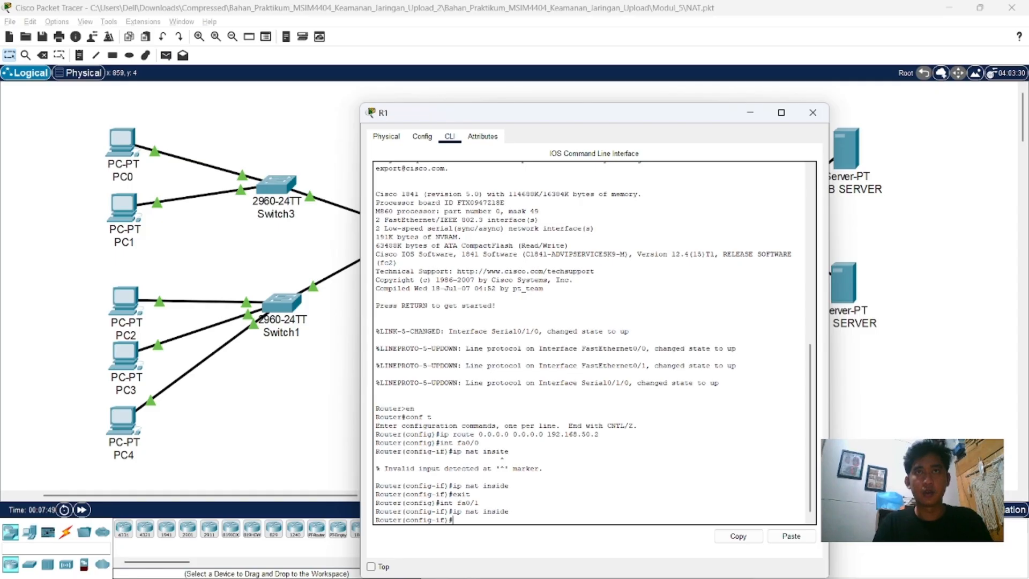
pyautogui.write('exit')
pyautogui.press('Return')
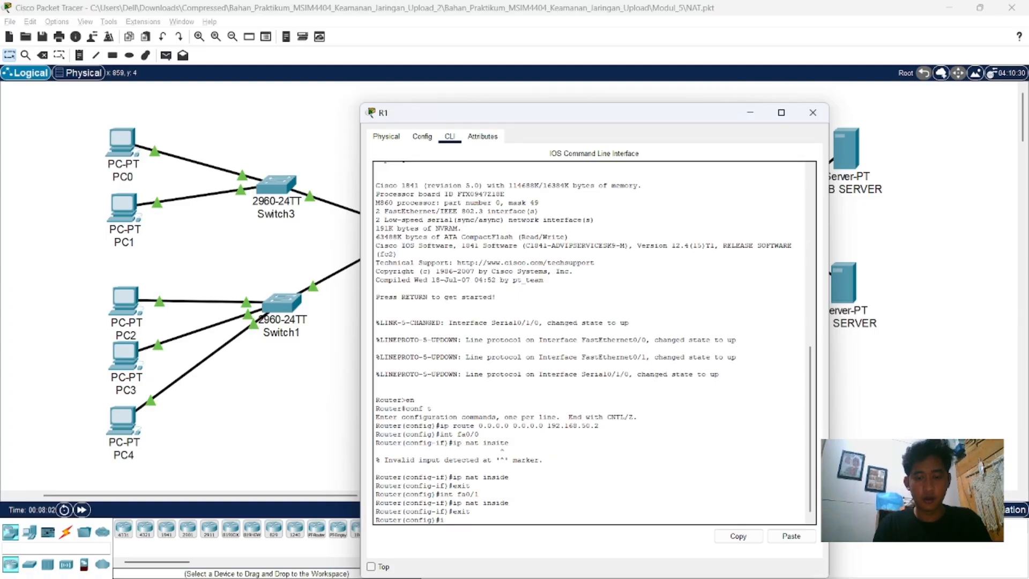
# Step: Mark R1's interface se0/1/0 as NAT outside and return to global configuration mode
pyautogui.press('BackSpace')
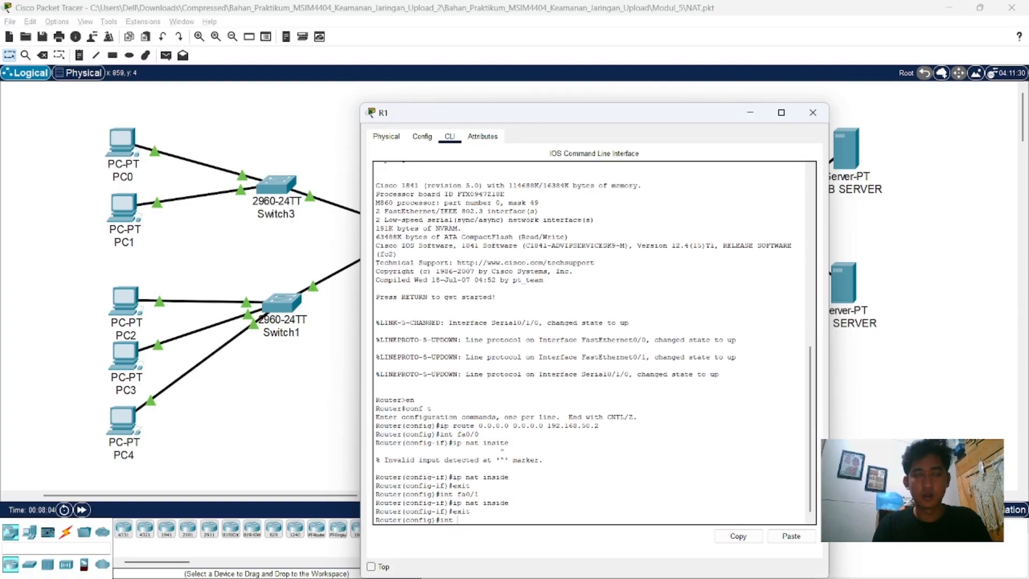
pyautogui.write('nt se0/1/')
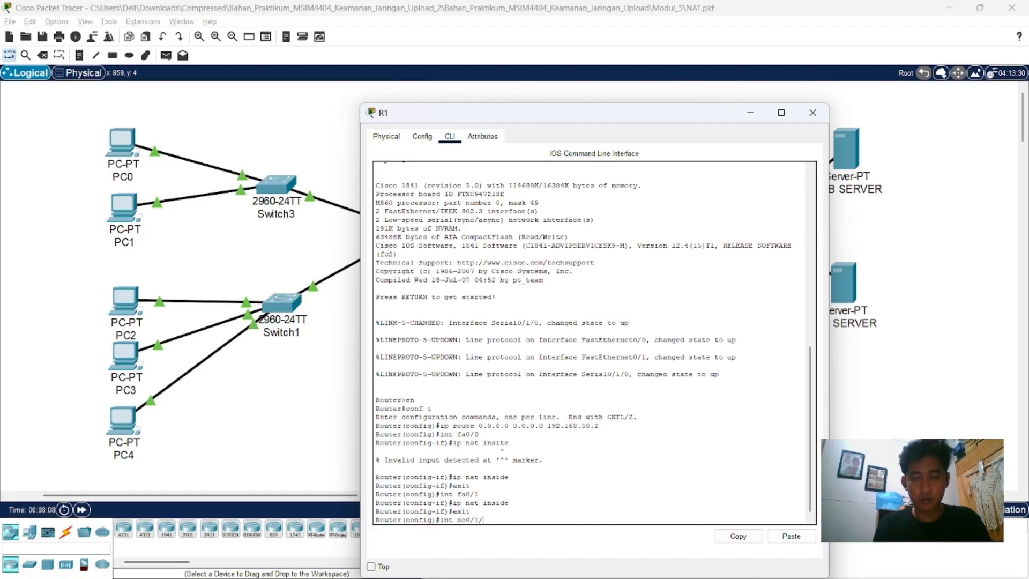
pyautogui.write('0')
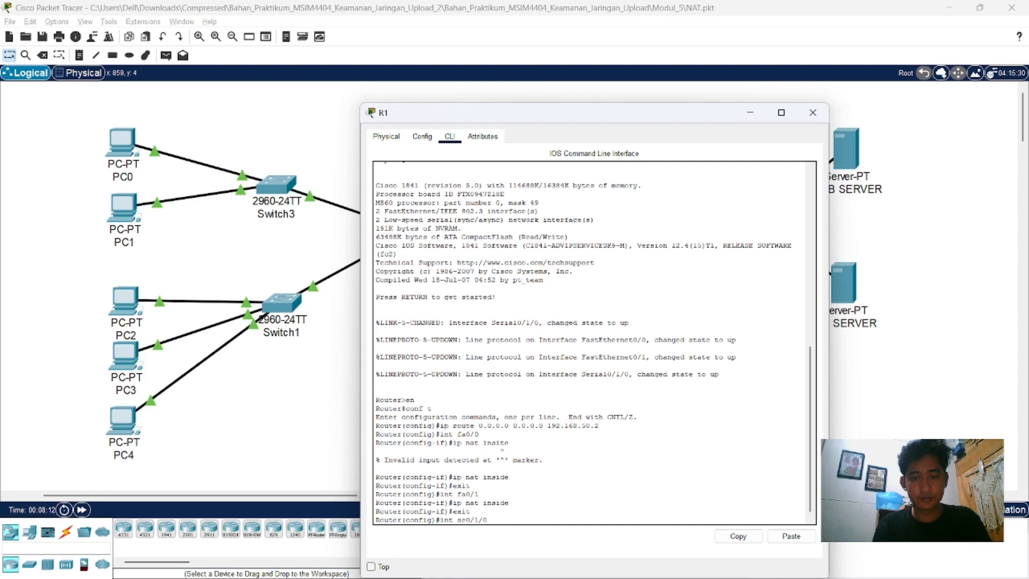
pyautogui.press('Return')
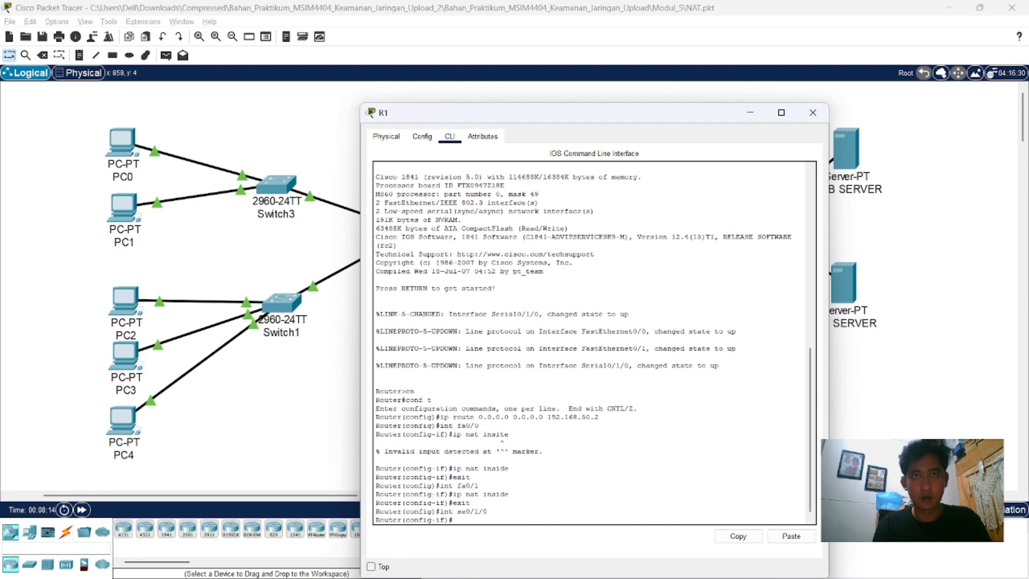
pyautogui.write('ip nat')
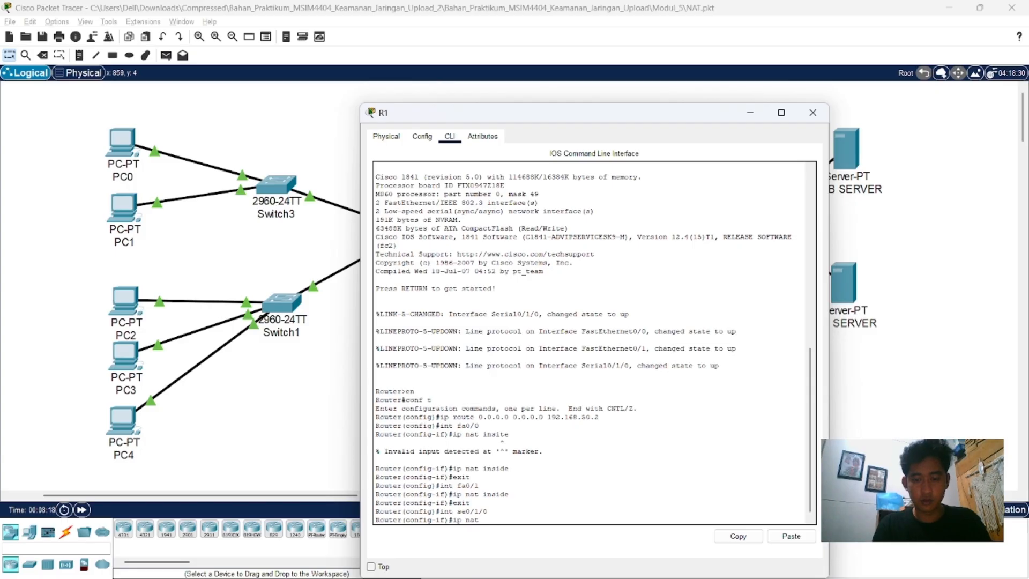
pyautogui.write(' out')
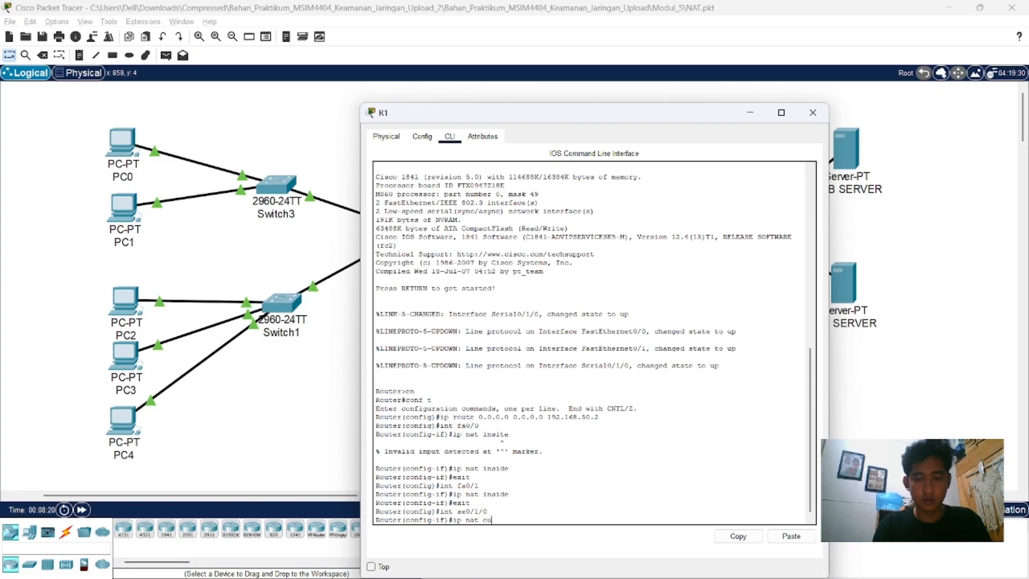
pyautogui.write('side')
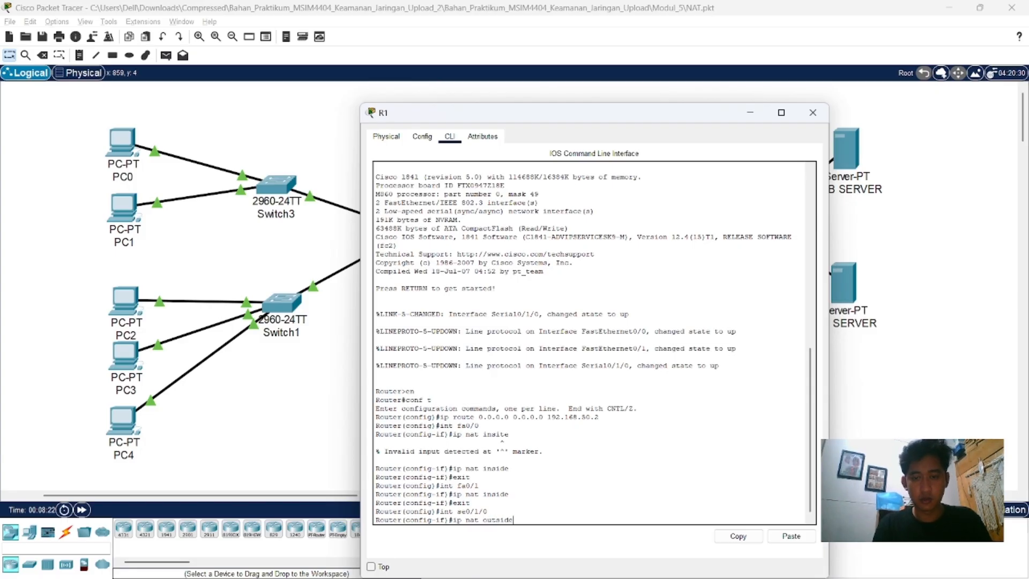
pyautogui.press('Return')
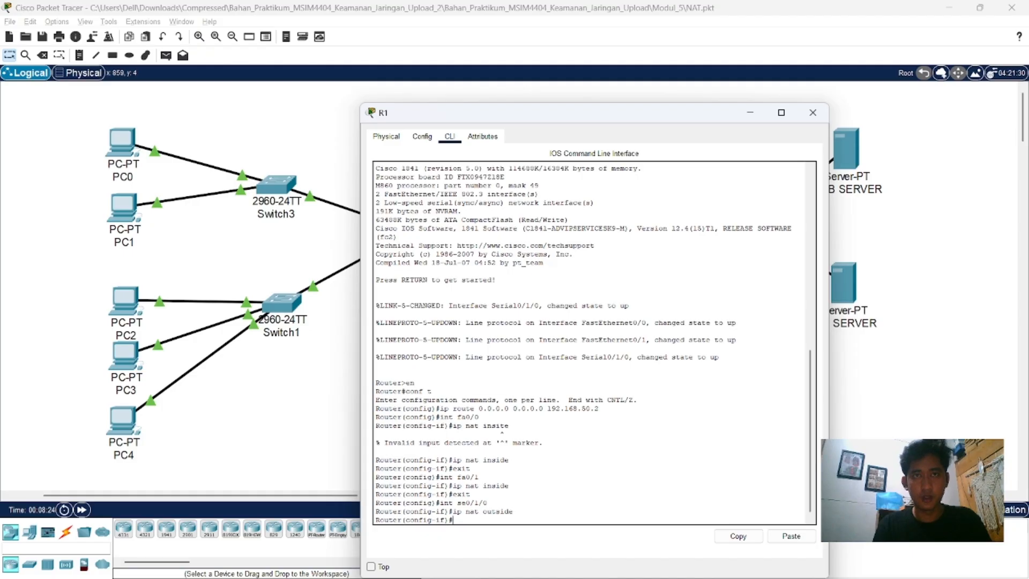
pyautogui.write('exit')
pyautogui.press('Return')
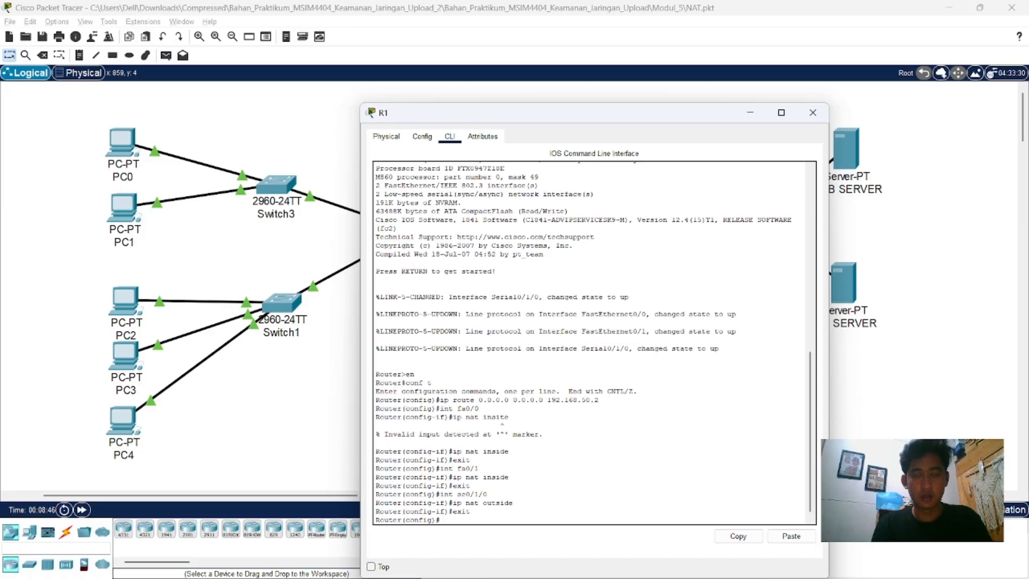
# Step: Create access list 1 on R1 permitting network 192.168.10.0 with wildcard mask 0.0.0.255
pyautogui.write('cces')
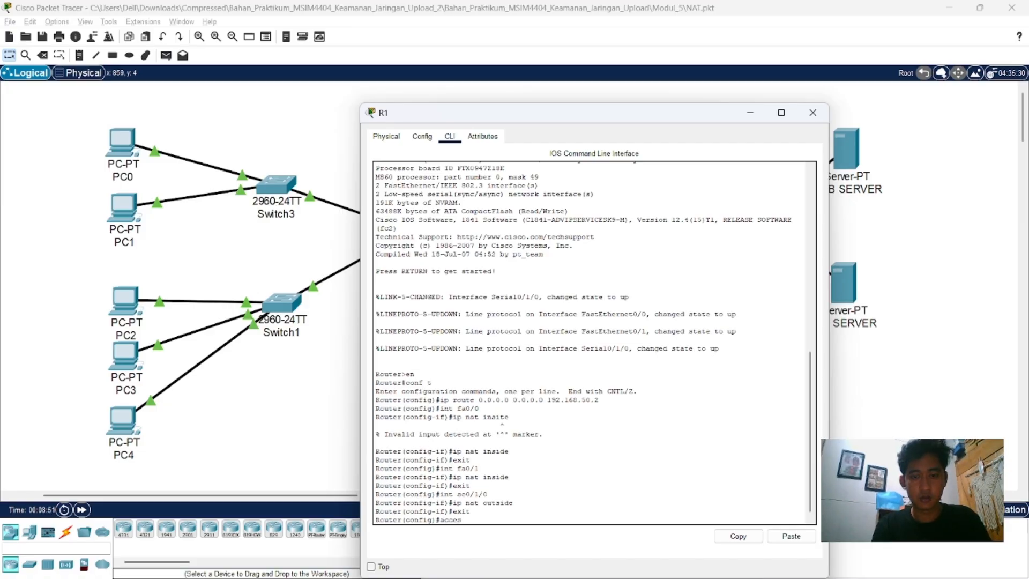
pyautogui.write('s-list 1 ')
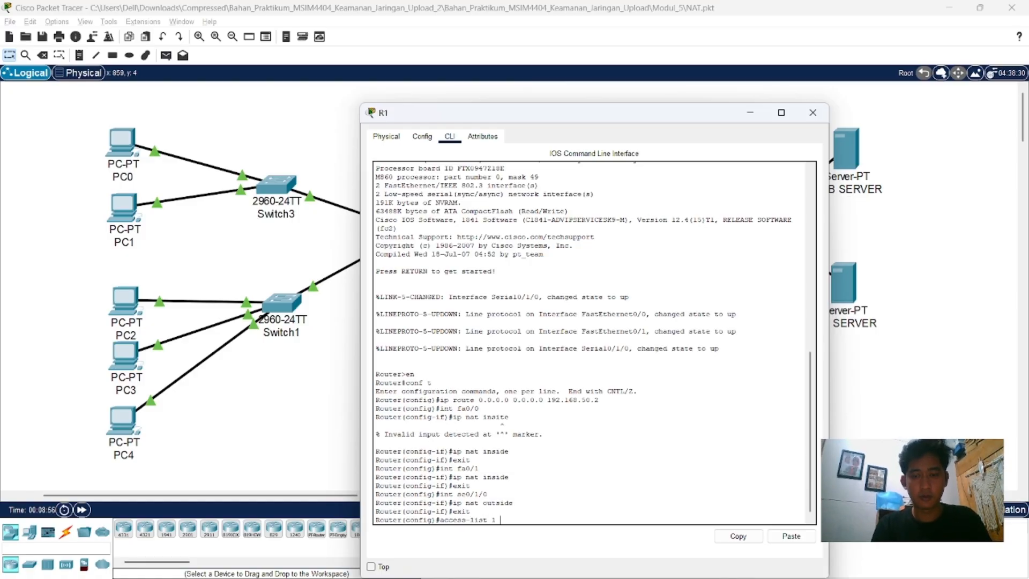
pyautogui.write('perm')
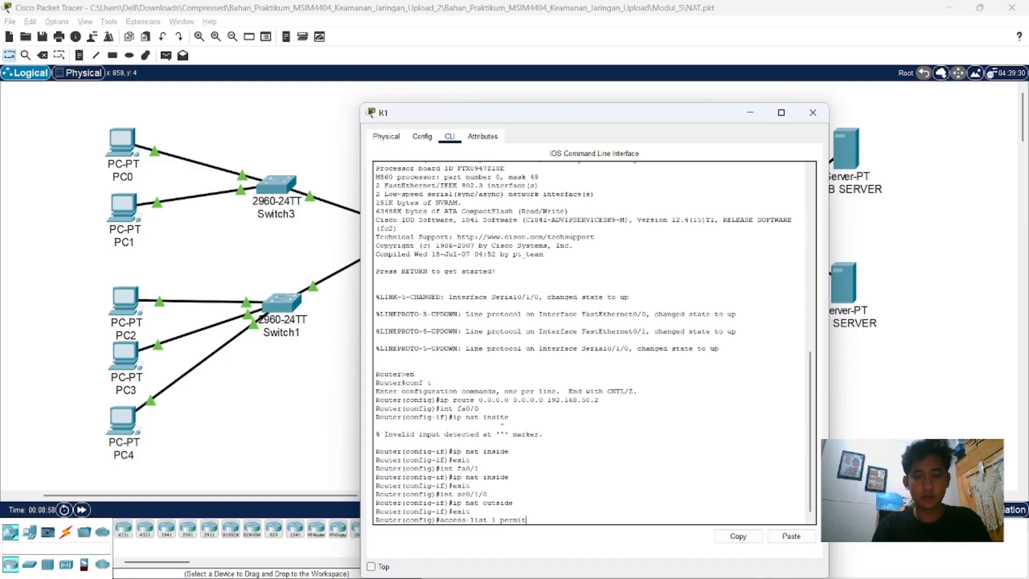
pyautogui.write('it')
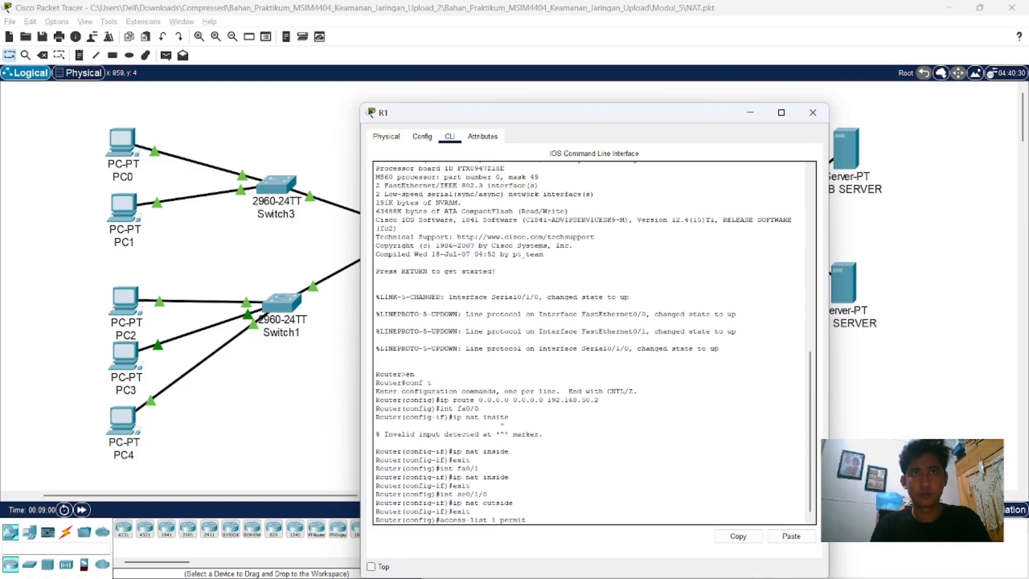
pyautogui.write(' 192.')
pyautogui.write('168')
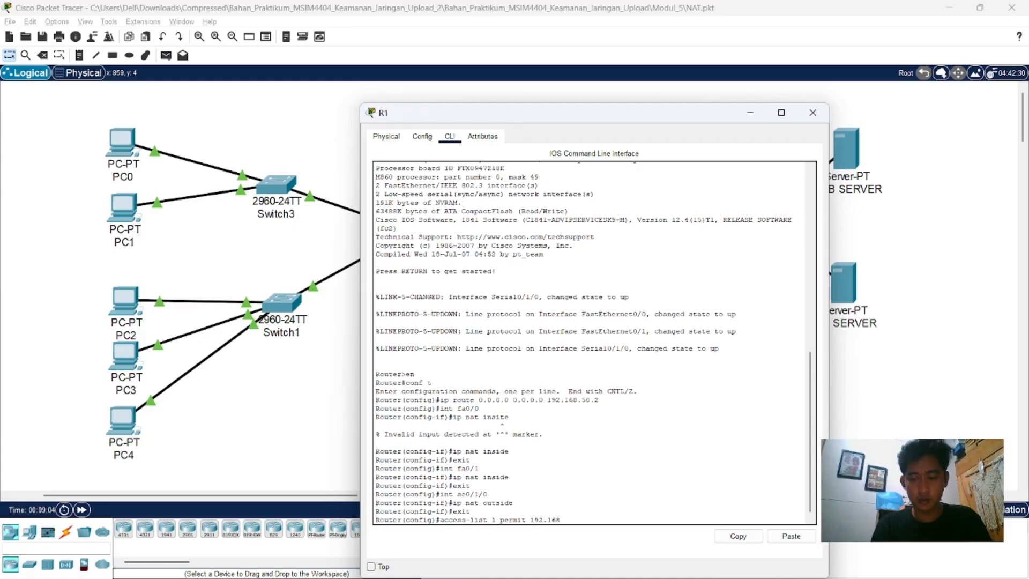
pyautogui.write('.10.0 0')
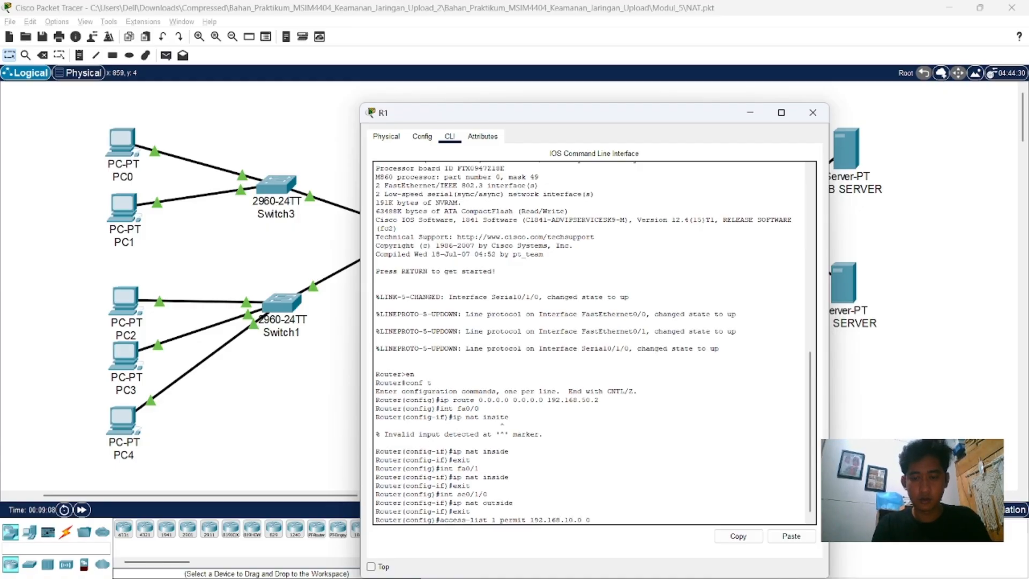
pyautogui.write('.0.0.255')
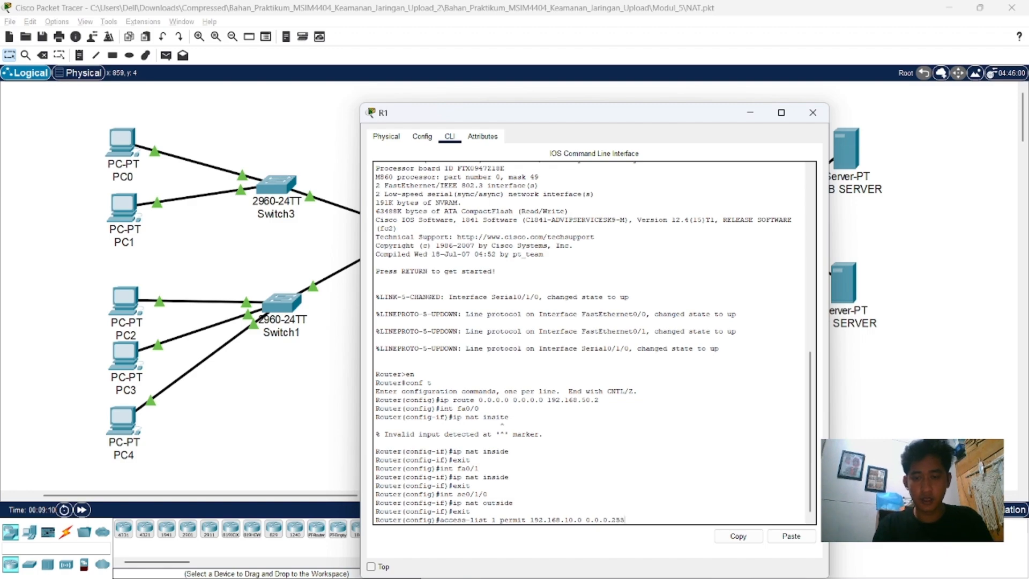
pyautogui.press('Return')
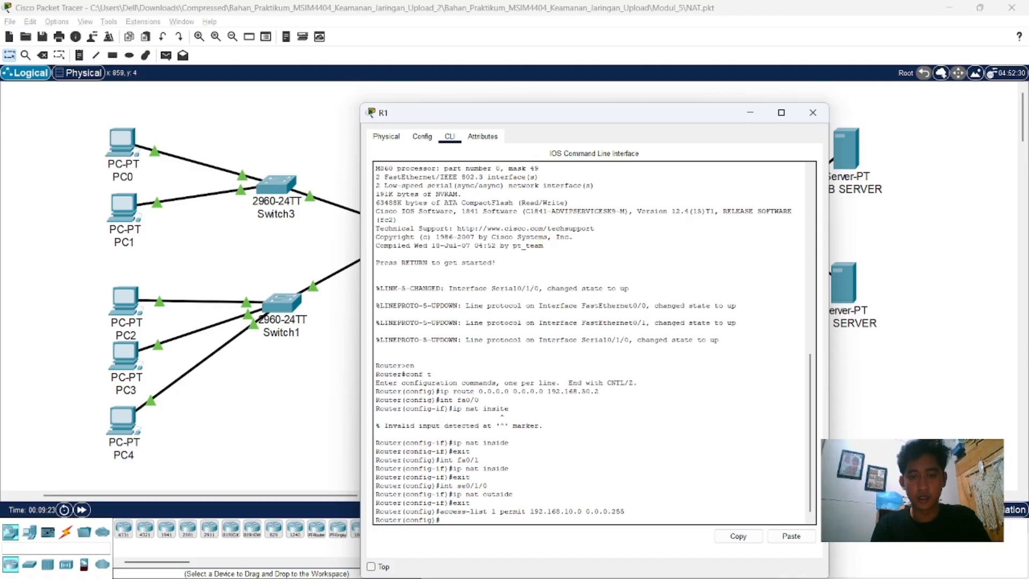
# Step: Configure R1 to translate inside sources matching list 1 through interface se0/1/0, and close R1's window
pyautogui.write('p ')
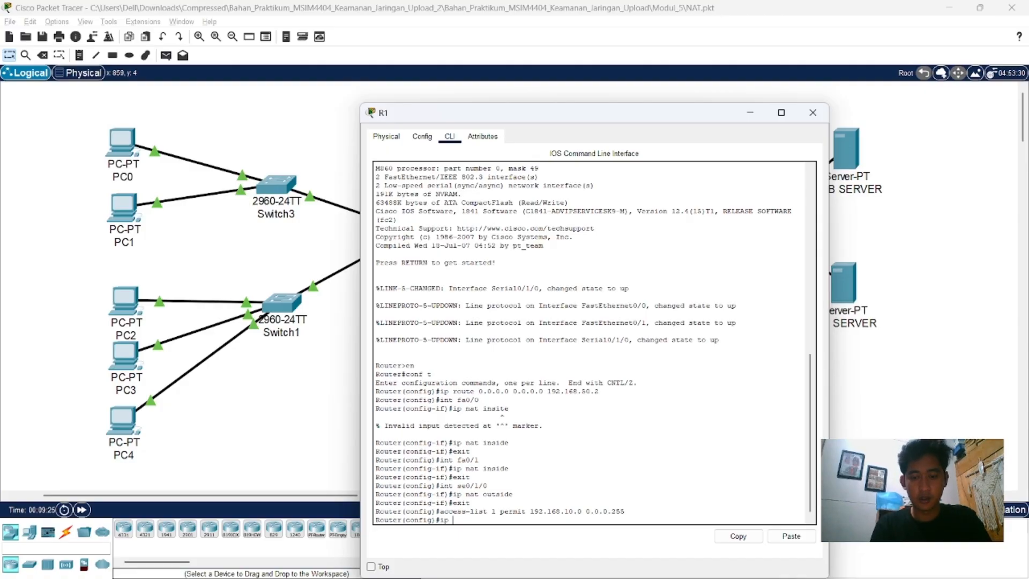
pyautogui.write('nat insid')
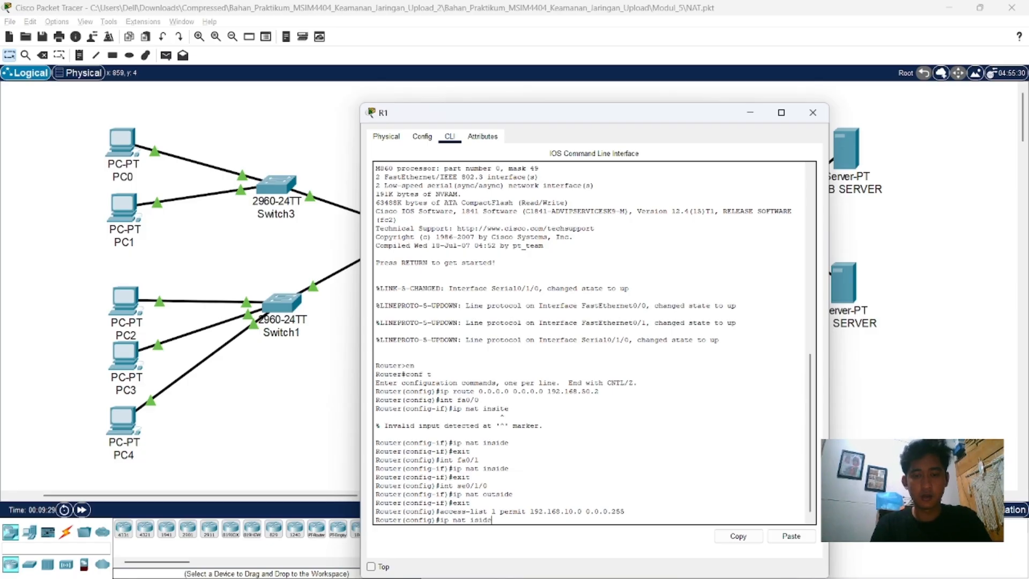
pyautogui.write('e')
pyautogui.press('BackSpace')
pyautogui.press('BackSpace')
pyautogui.press('BackSpace')
pyautogui.press('BackSpace')
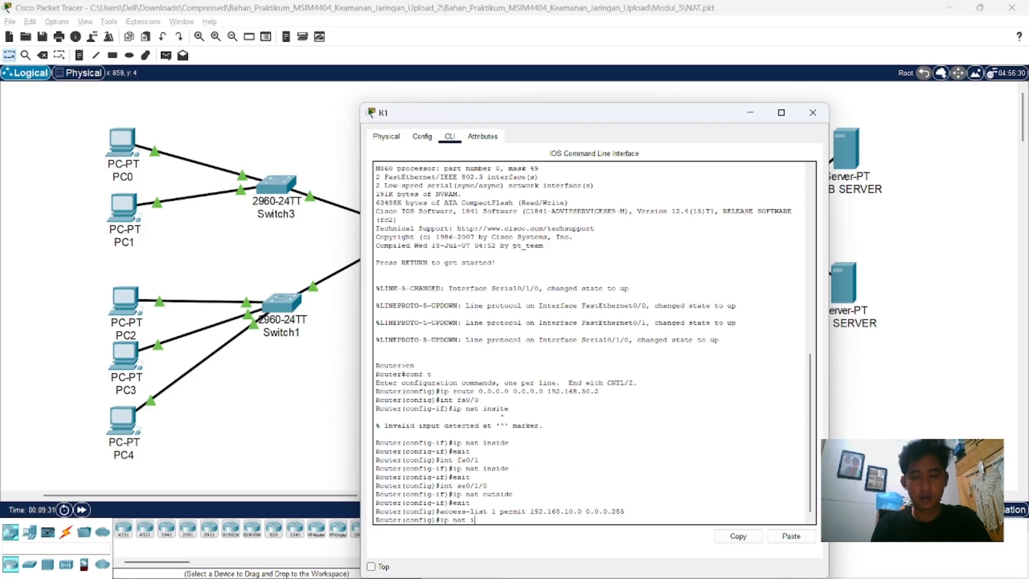
pyautogui.write('nside')
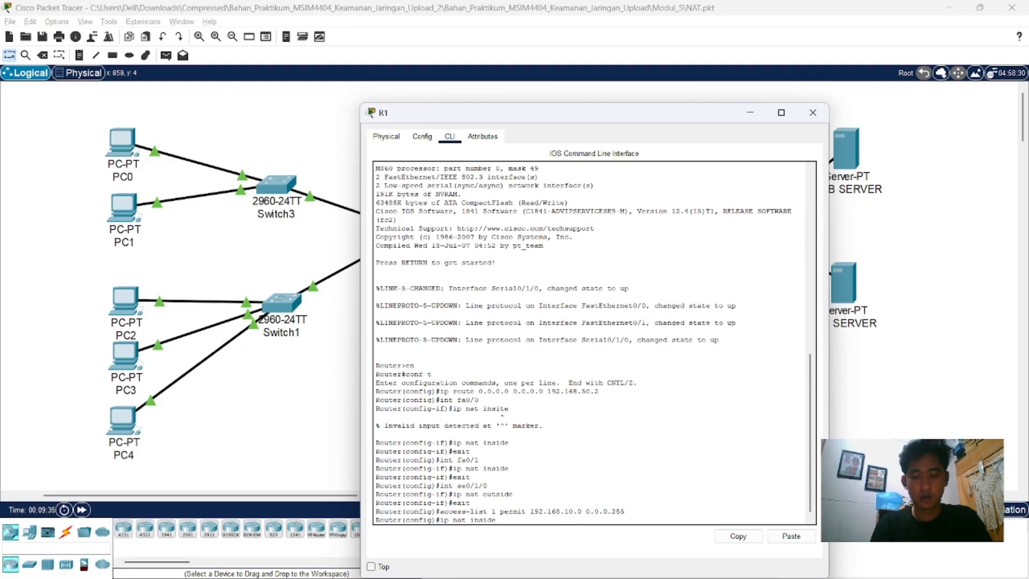
pyautogui.write(' source ')
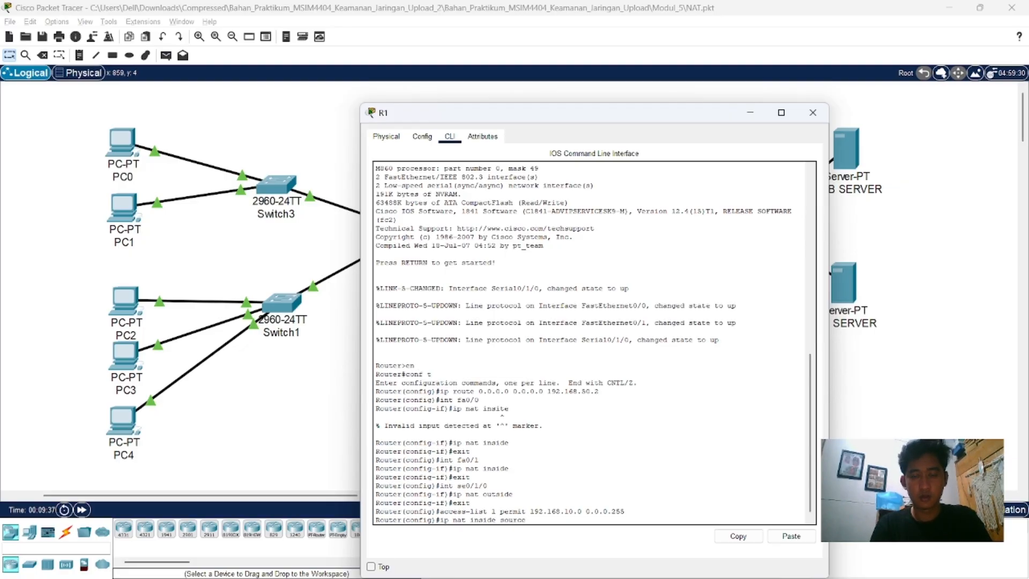
pyautogui.write('list')
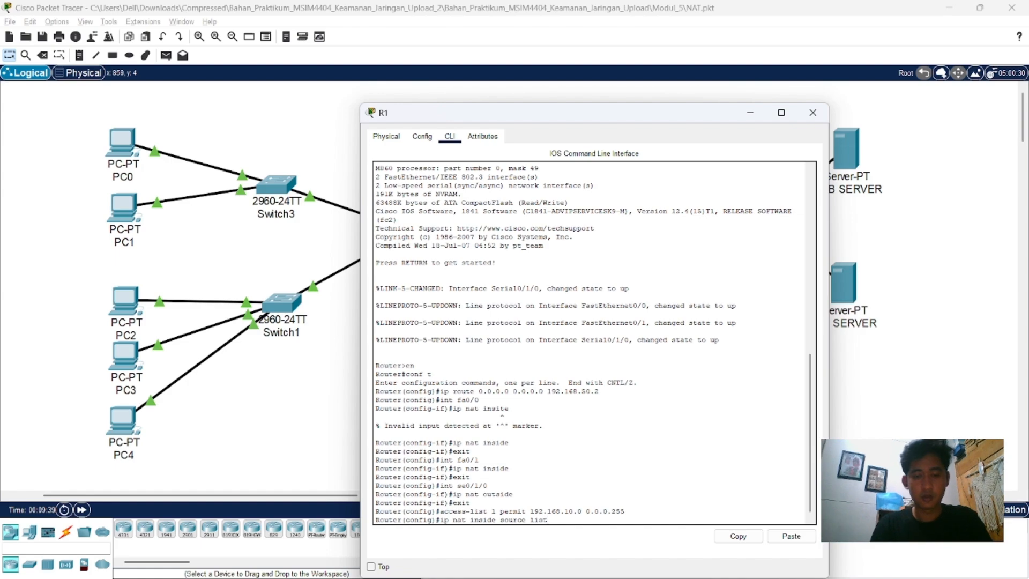
pyautogui.write(' 1 int se0/1/0')
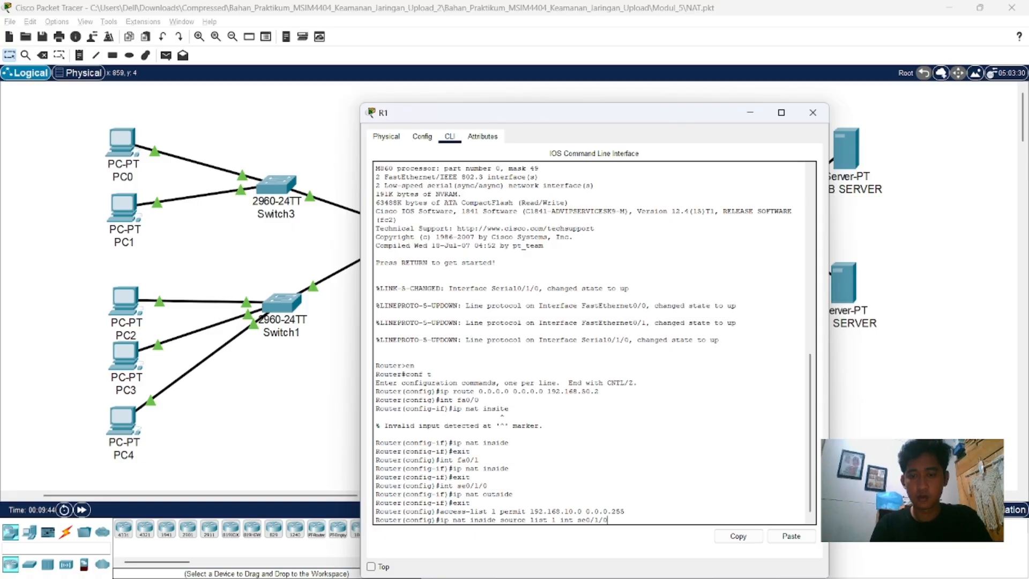
pyautogui.press('Return')
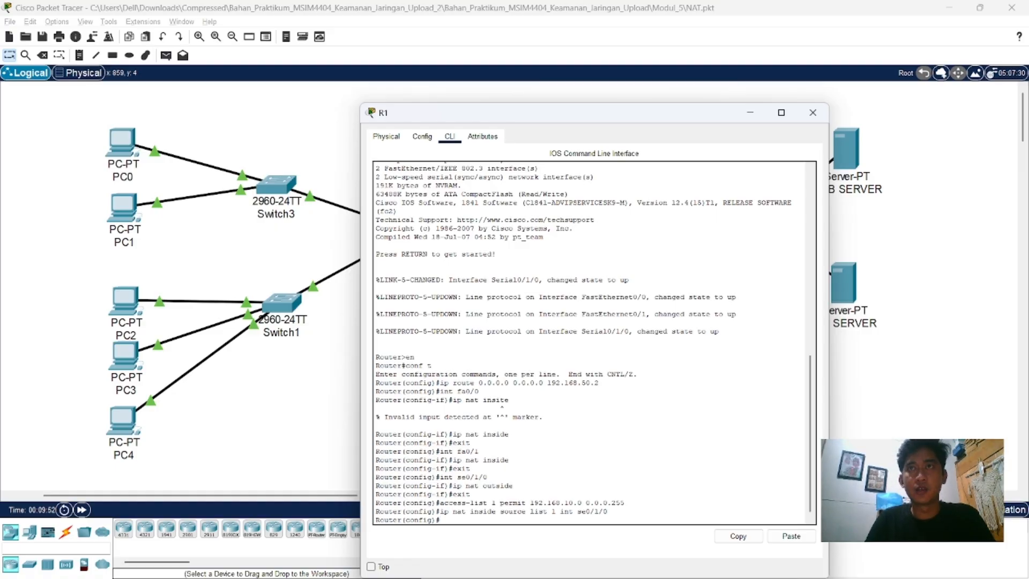
pyautogui.click(811, 113)
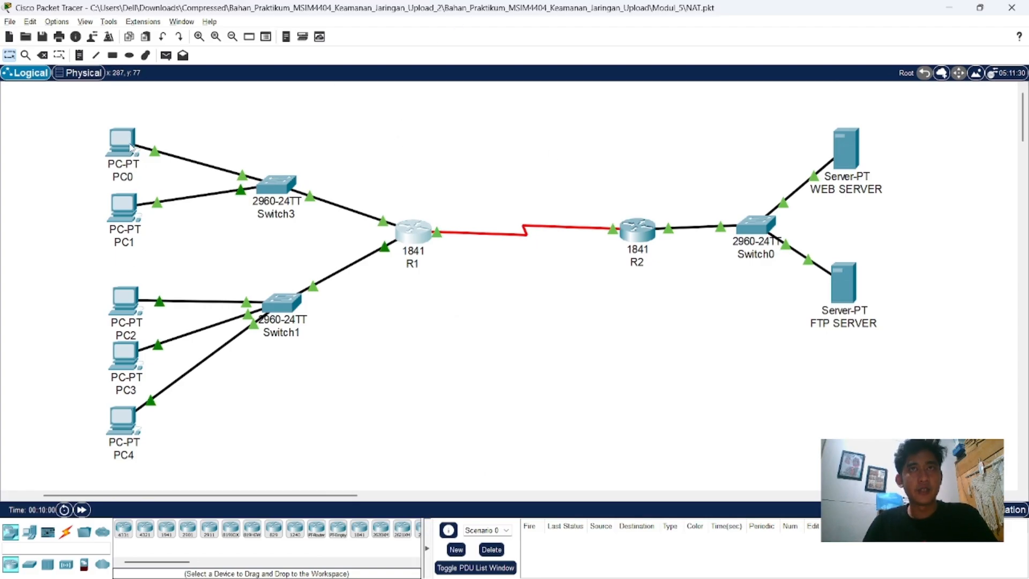
# Step: Test web access from PC0 by loading 192.168.20.5 in its web browser
pyautogui.moveTo(130, 148)
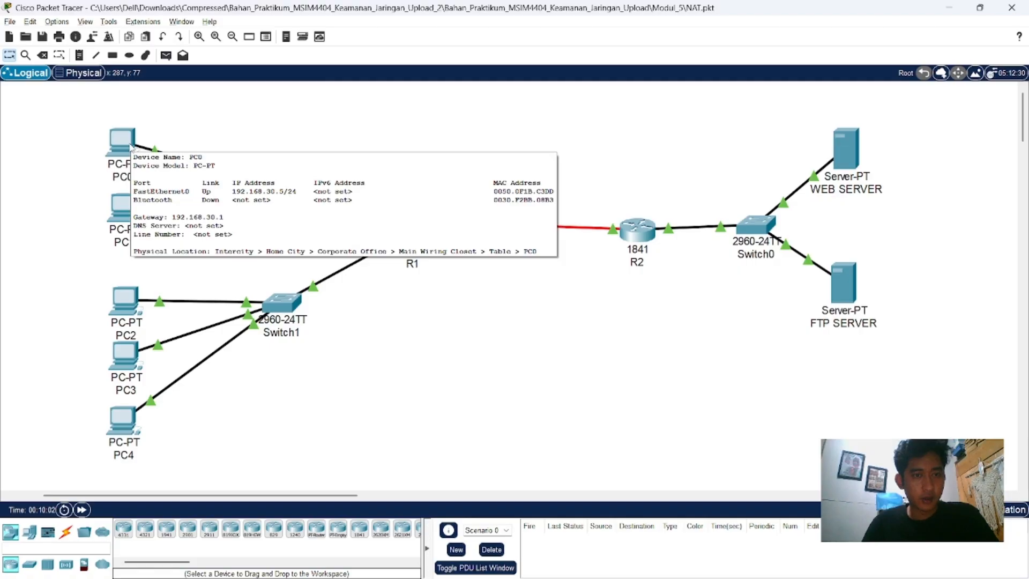
pyautogui.click(131, 148)
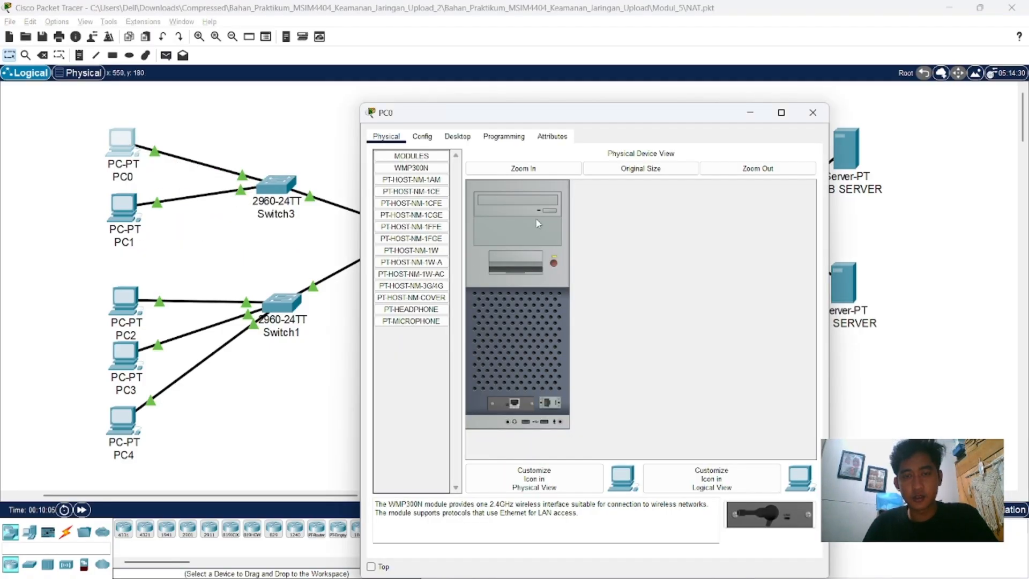
pyautogui.click(457, 136)
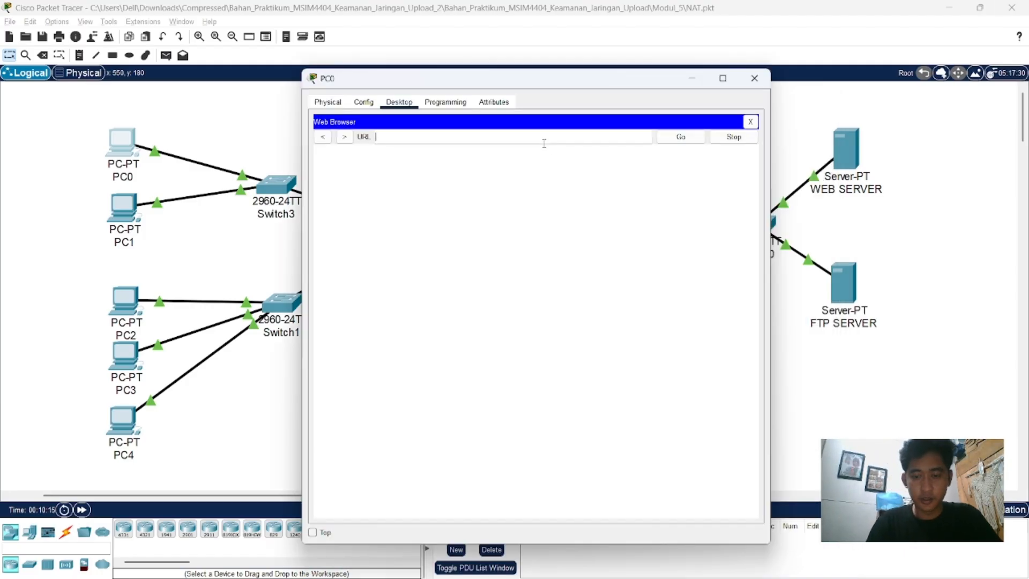
pyautogui.write('192.1')
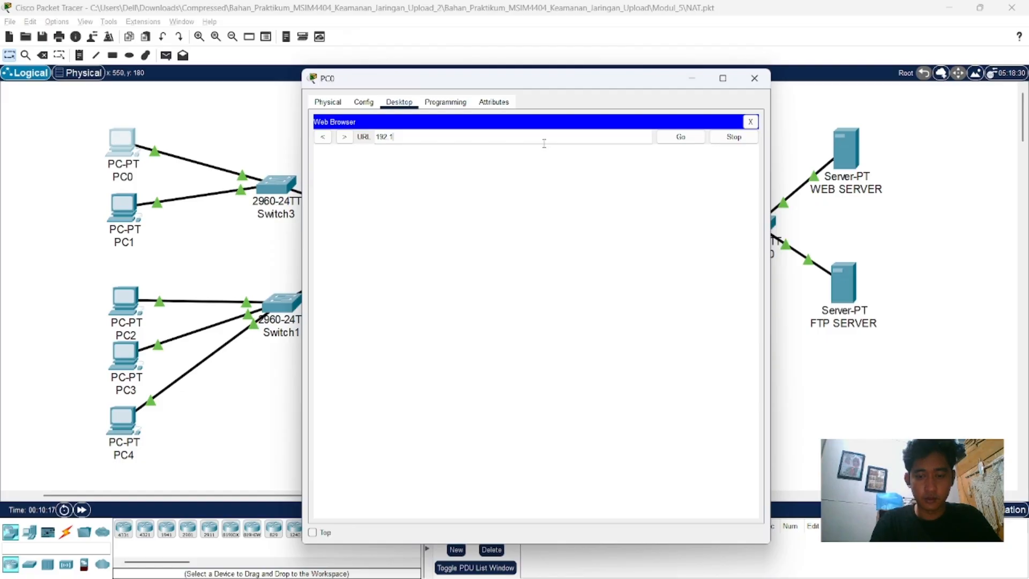
pyautogui.write('68.20.5')
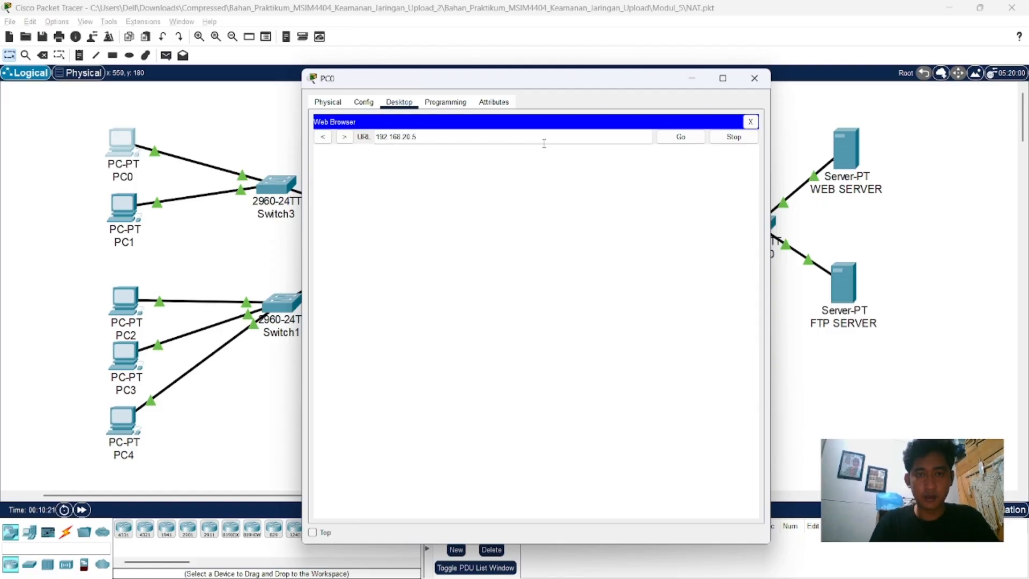
pyautogui.press('Return')
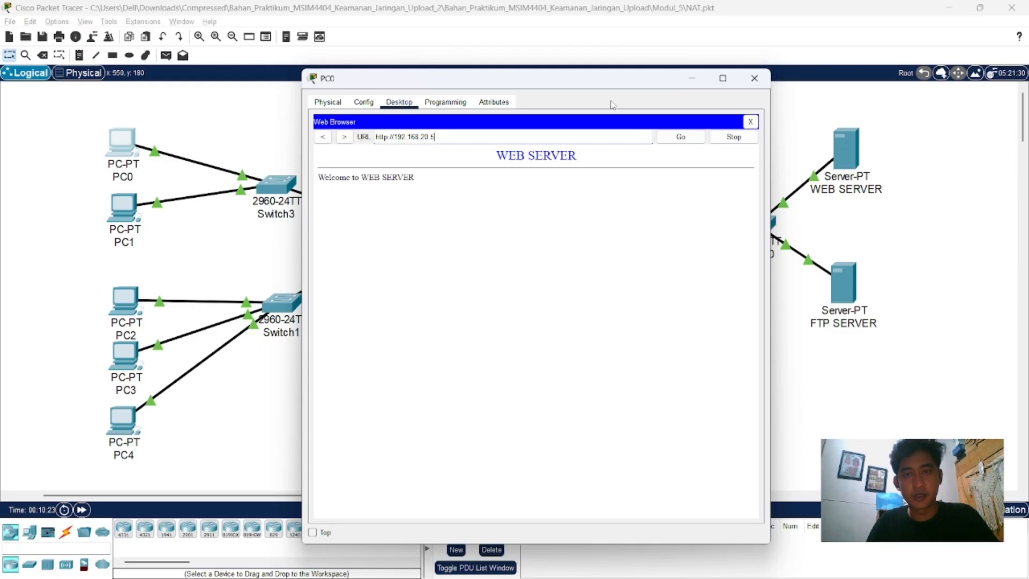
pyautogui.moveTo(602, 85); pyautogui.dragTo(432, 86)
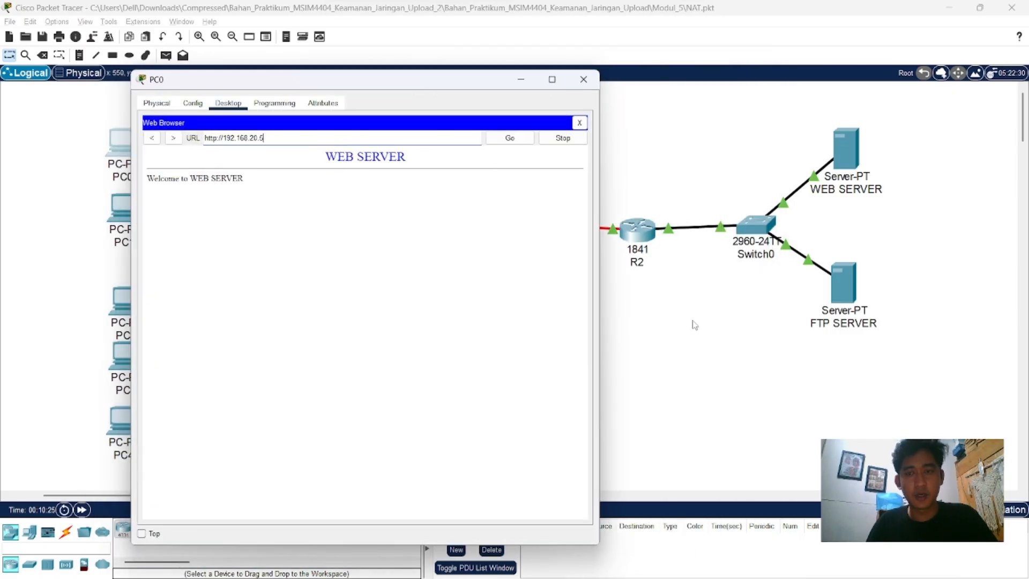
# Step: Open the WEB SERVER's command prompt and run netstat to list its active connections
pyautogui.click(845, 147)
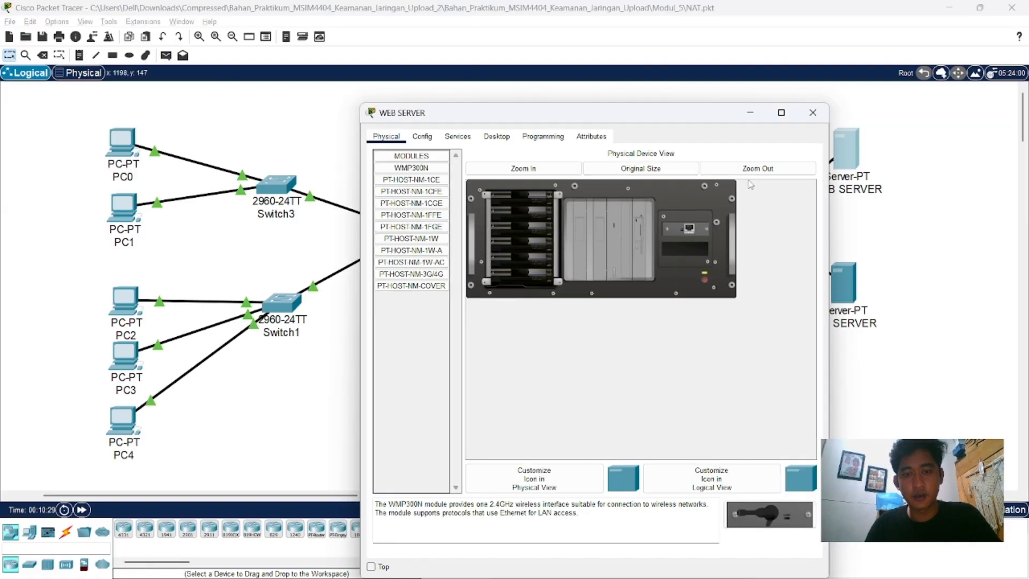
pyautogui.click(496, 136)
pyautogui.click(564, 194)
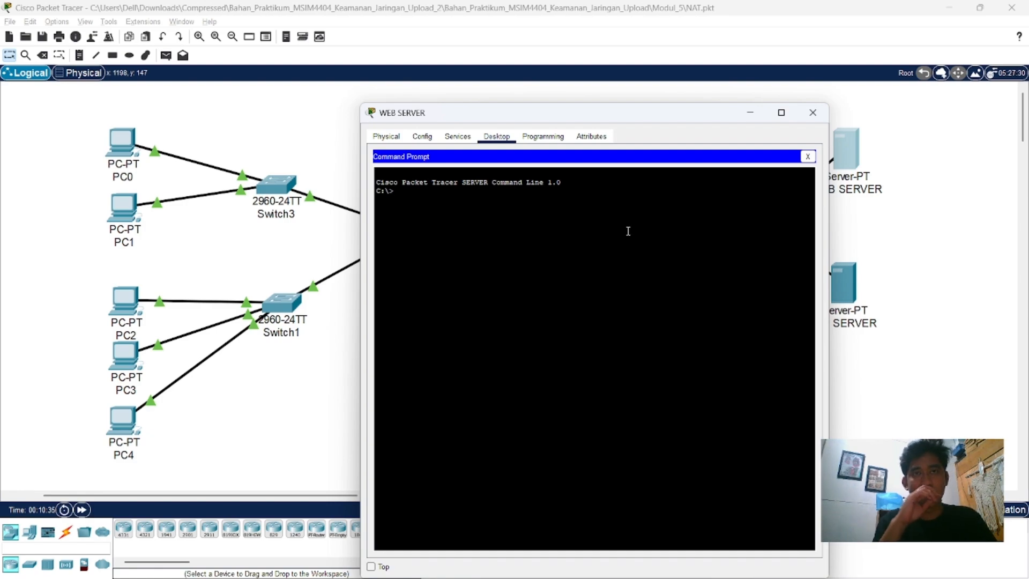
pyautogui.write('ne')
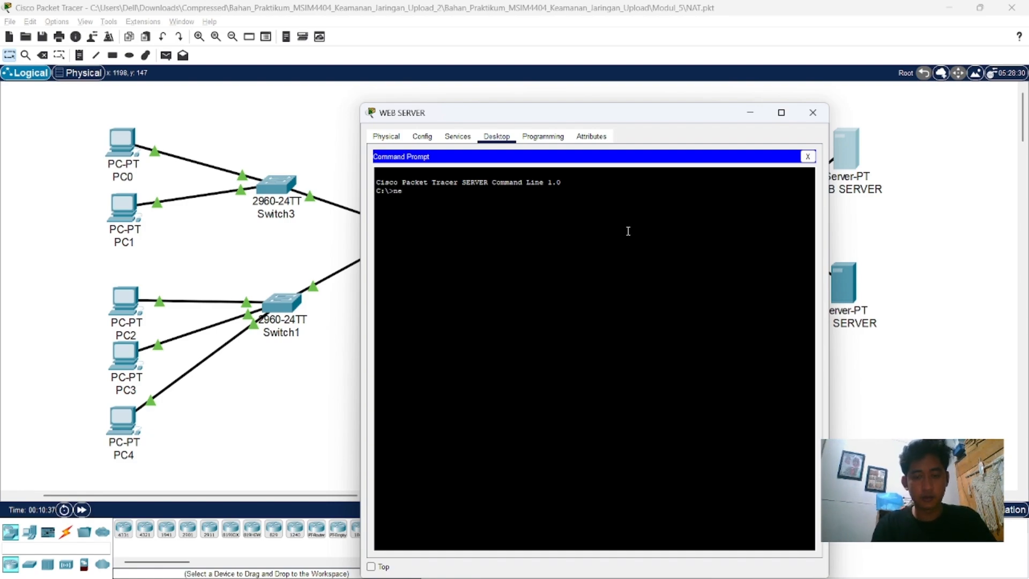
pyautogui.write('tstat')
pyautogui.press('Return')
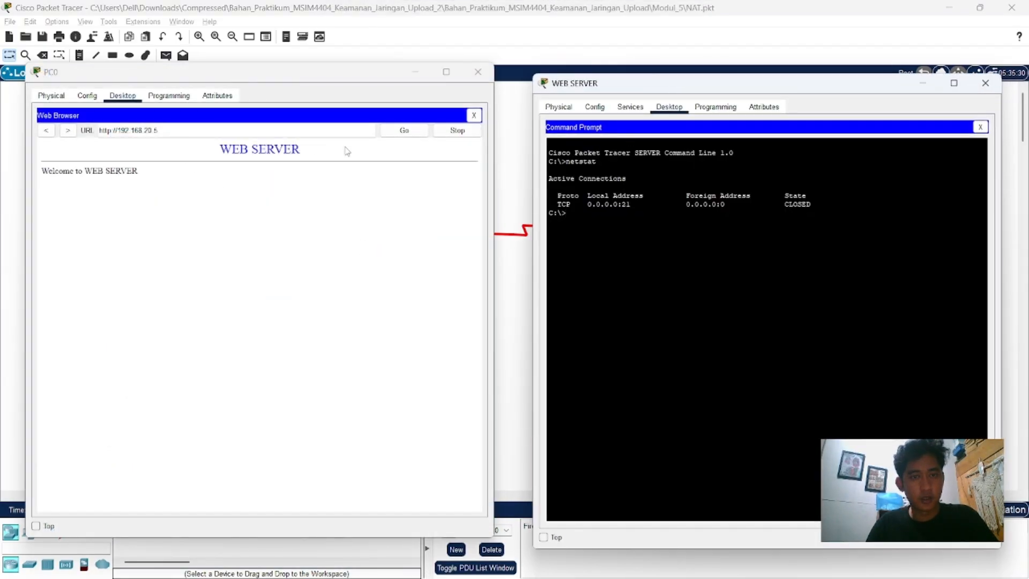
# Step: Reload the web page on PC0 and run netstat again on WEB SERVER to examine the connection's foreign addresses
pyautogui.click(403, 132)
pyautogui.click(635, 273)
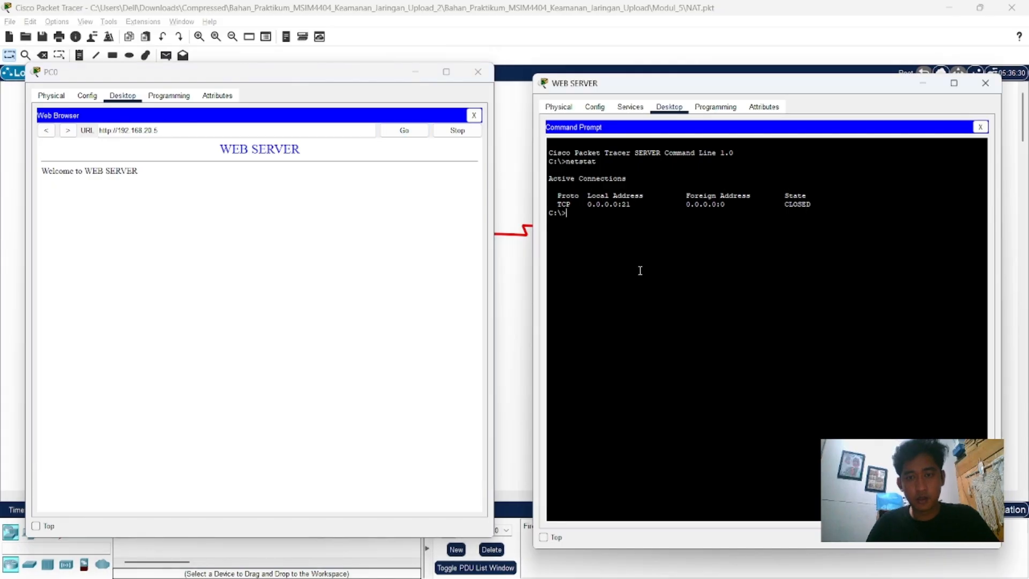
pyautogui.press('Up')
pyautogui.press('Return')
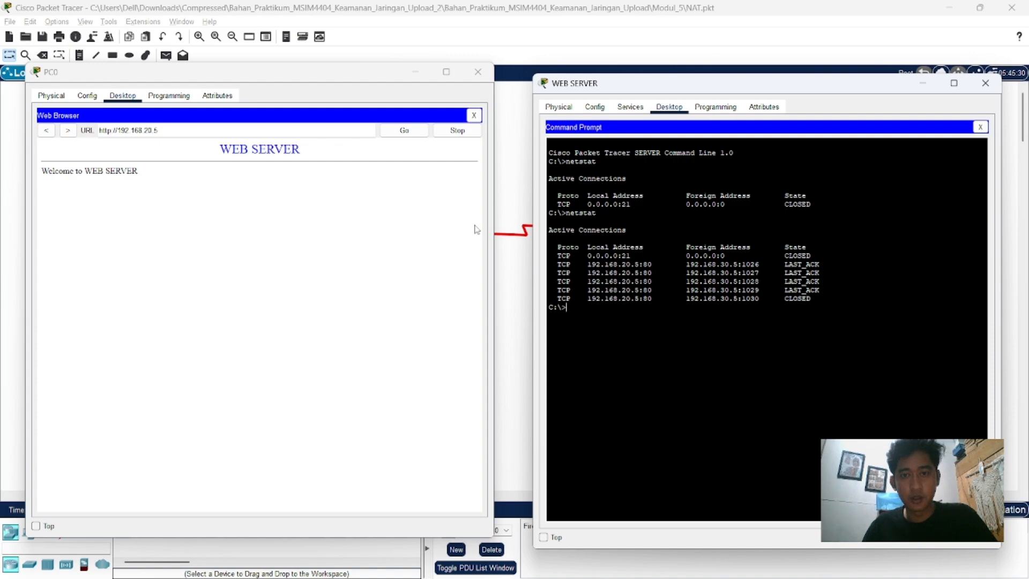
# Step: Minimize PC0's window and test web access from PC2 by loading 192.168.20.5 in its web browser
pyautogui.click(420, 72)
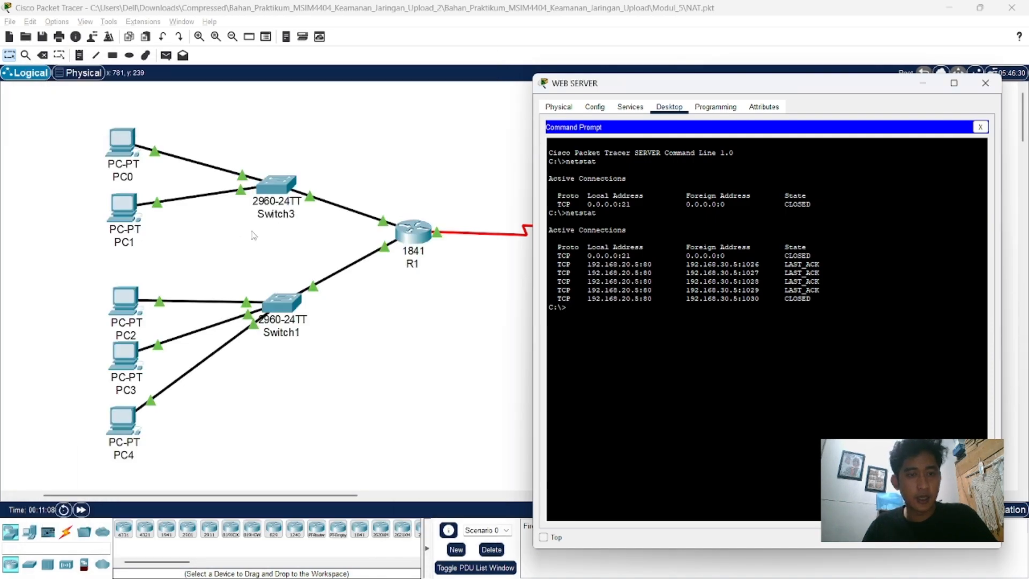
pyautogui.click(121, 295)
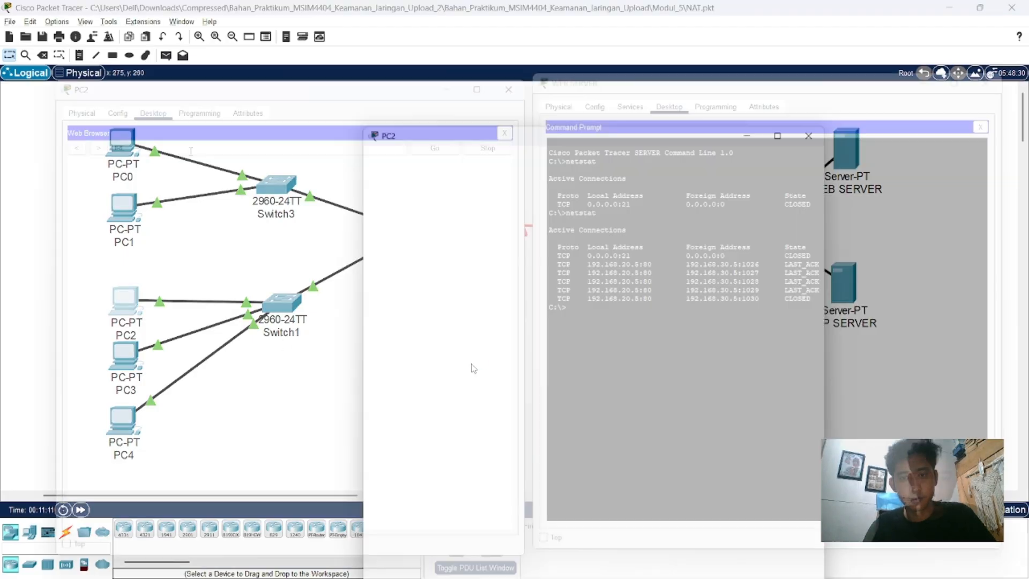
pyautogui.write('192.168')
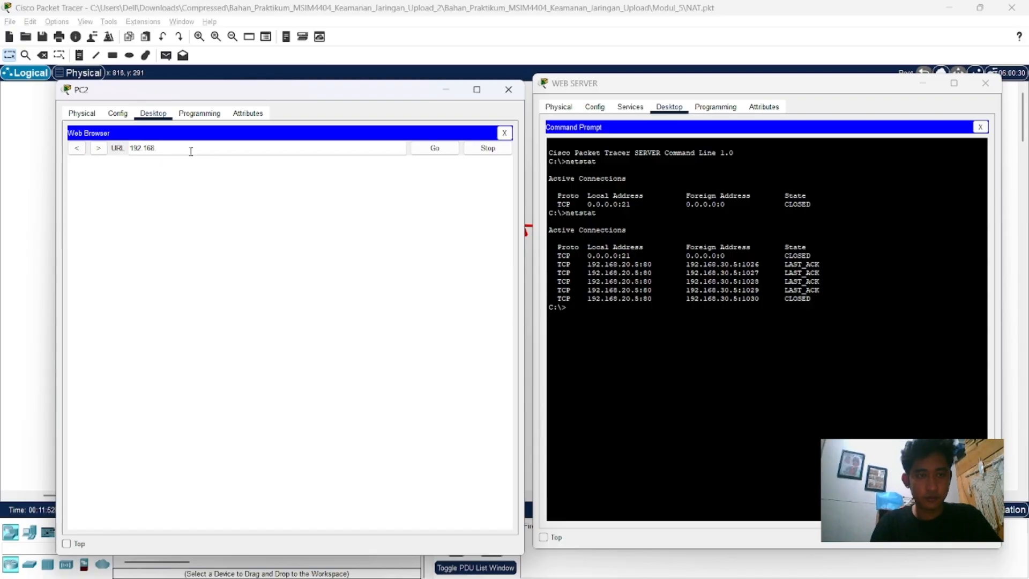
pyautogui.write('.20.5')
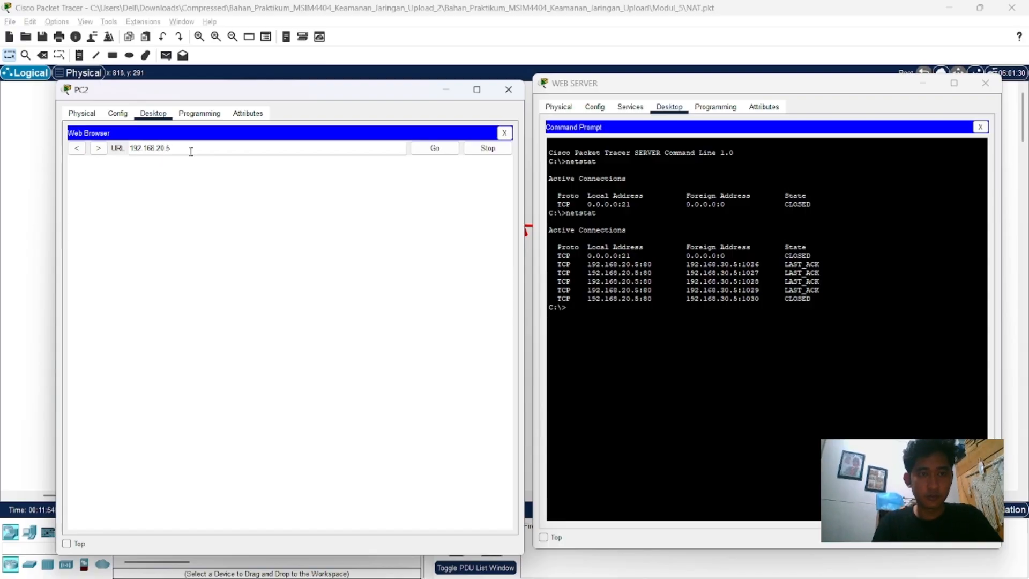
pyautogui.press('Return')
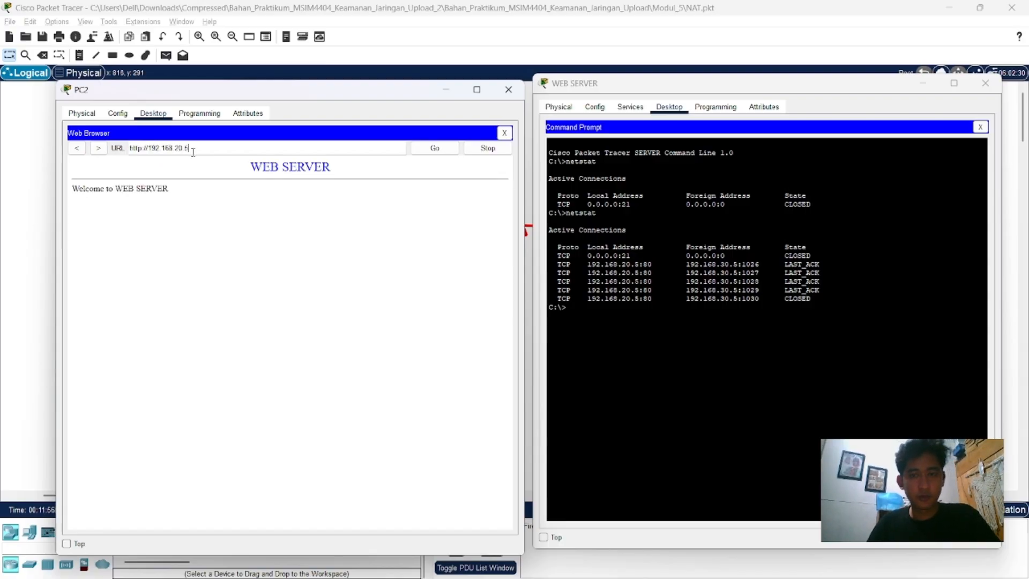
# Step: Reload the web page on PC2 and run netstat on WEB SERVER to check PC2's translated connections
pyautogui.click(438, 151)
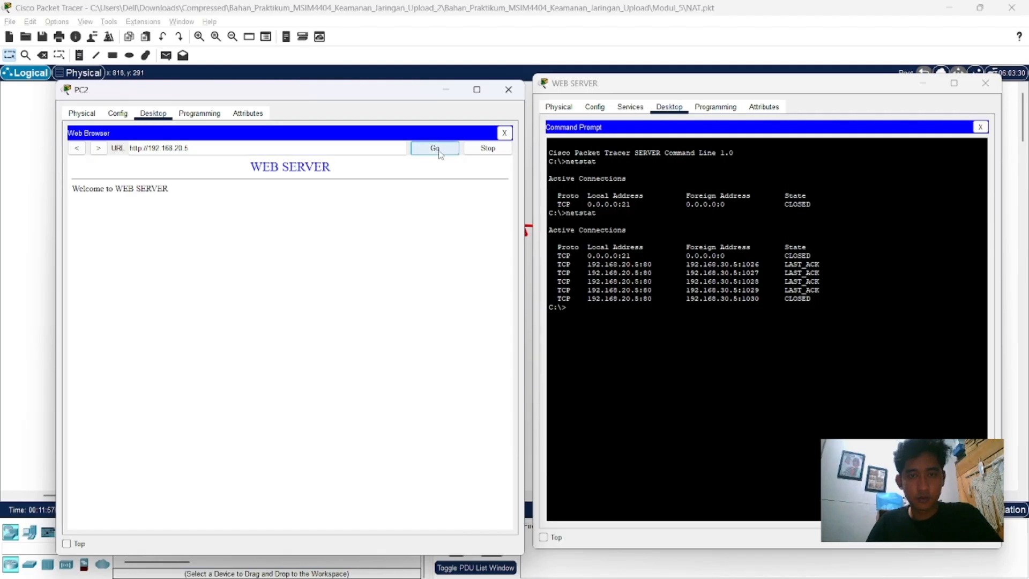
pyautogui.click(676, 343)
pyautogui.write('netstat')
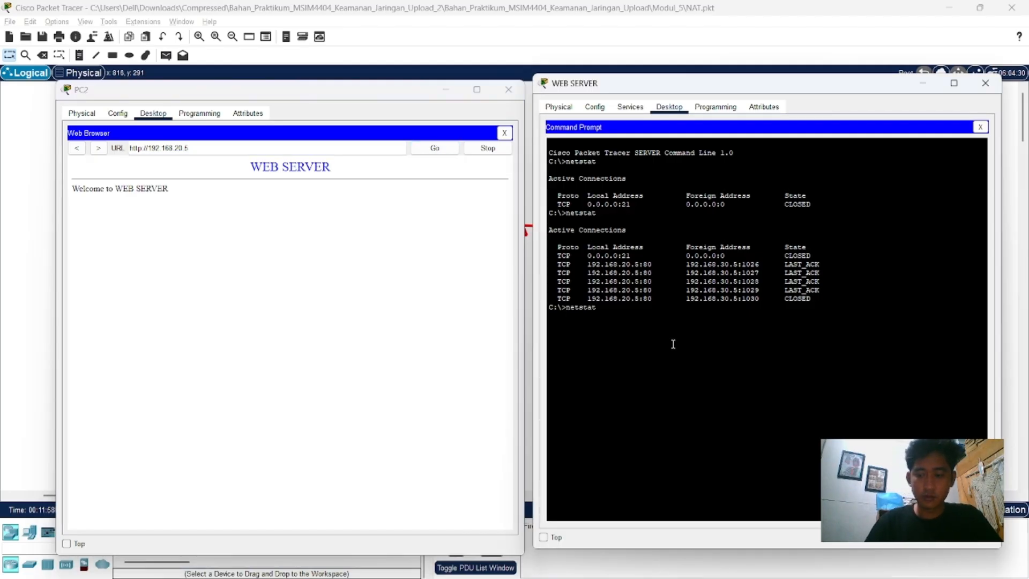
pyautogui.press('Return')
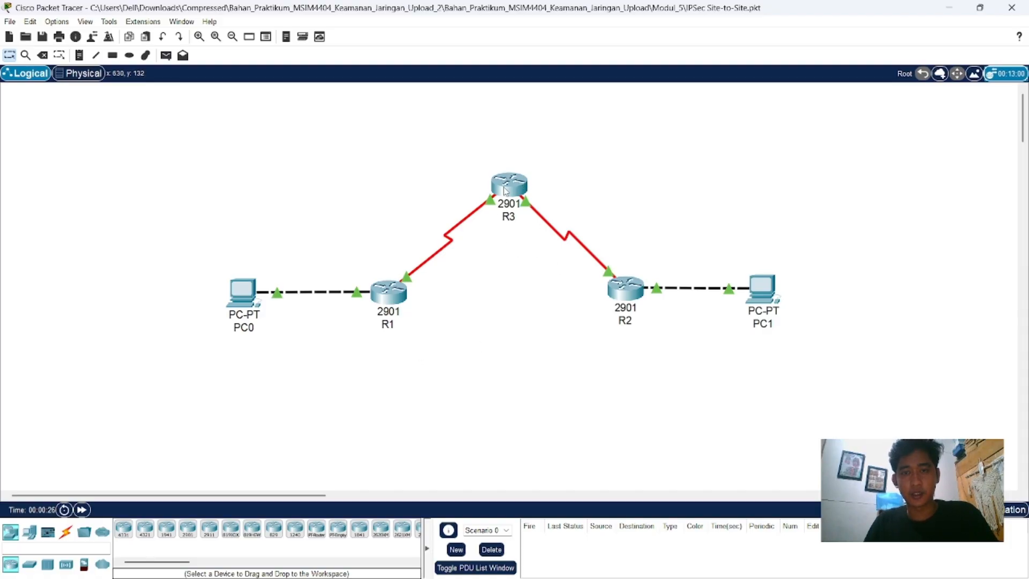
# Step: Open R1's command line in the IPSec Site-to-Site.pkt topology and enter global configuration mode
pyautogui.moveTo(587, 254)
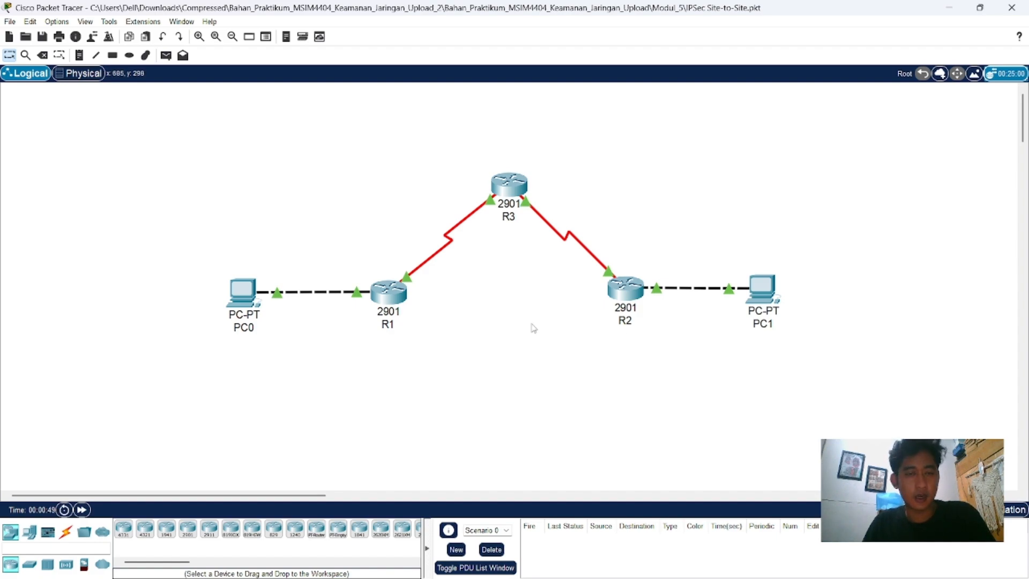
pyautogui.click(399, 295)
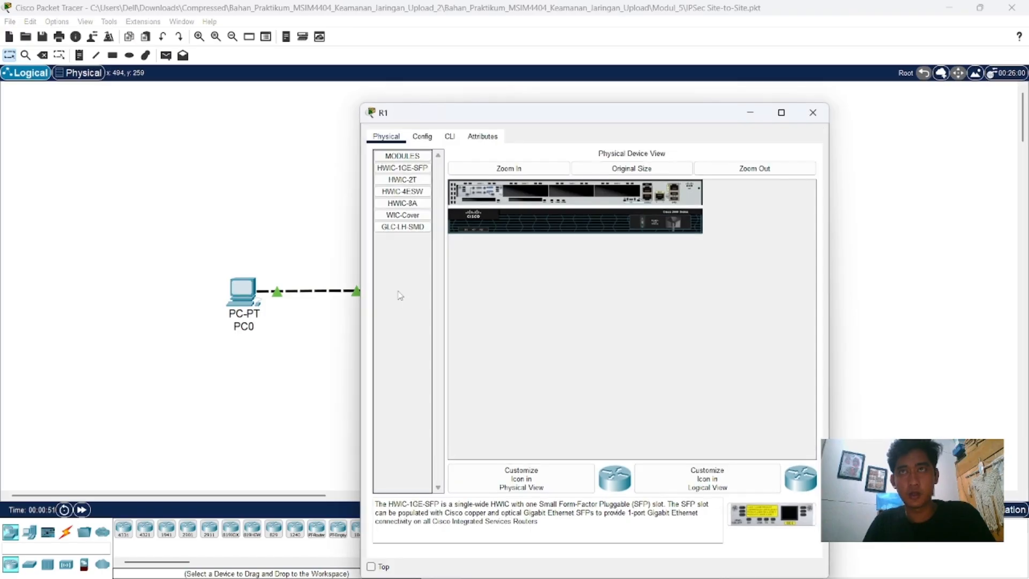
pyautogui.click(449, 137)
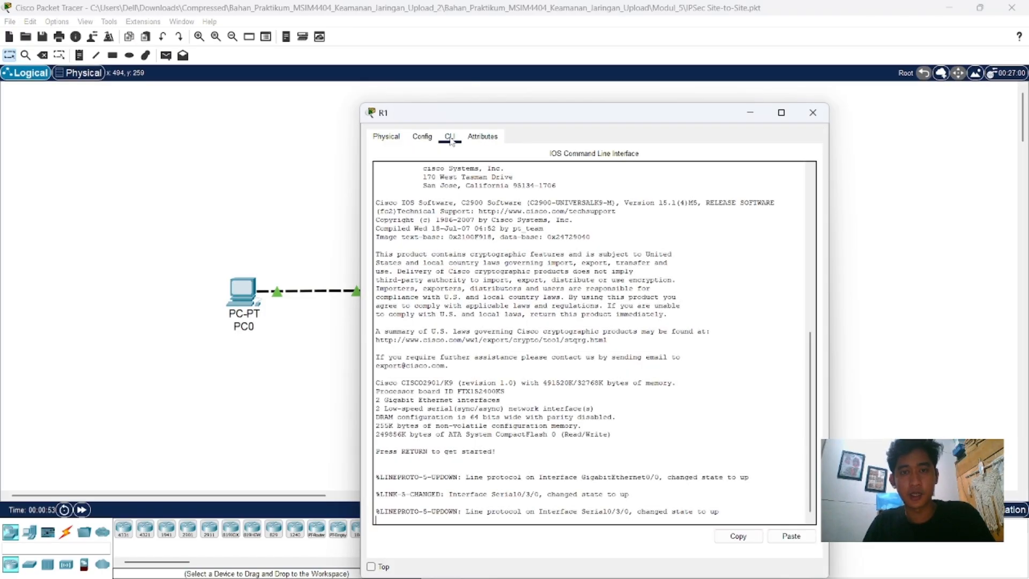
pyautogui.press('Return')
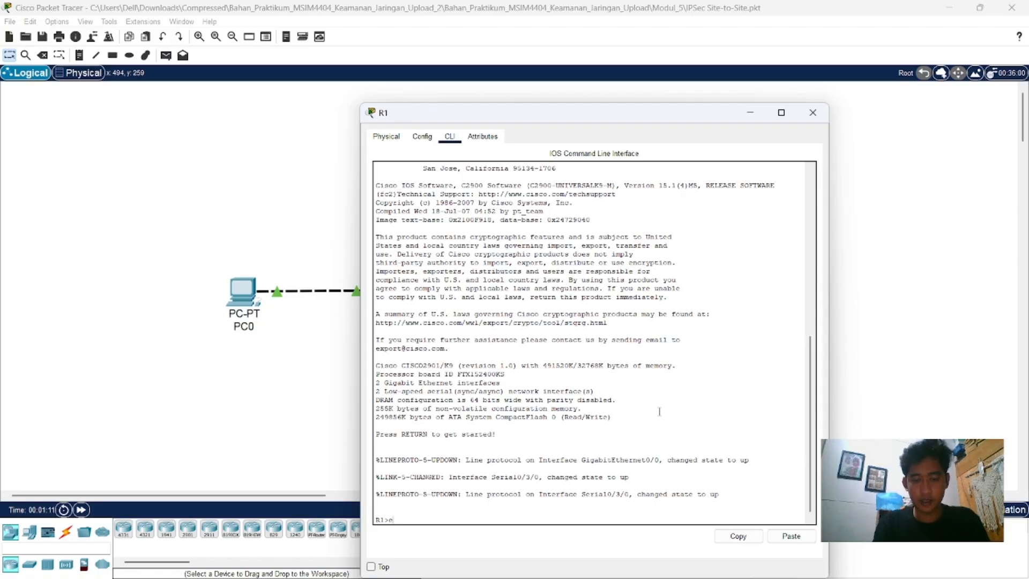
pyautogui.write('en')
pyautogui.press('Return')
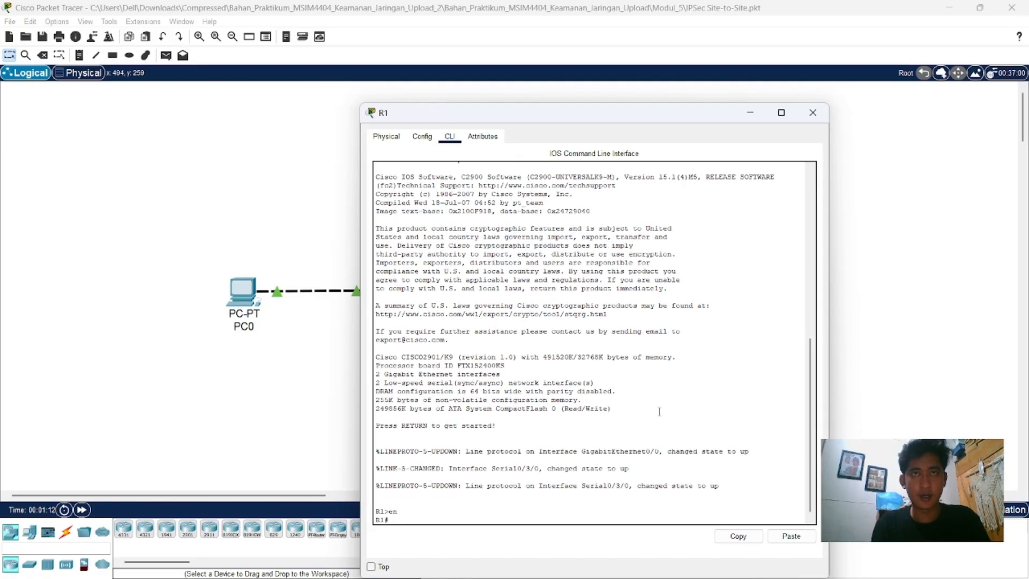
pyautogui.write('conf')
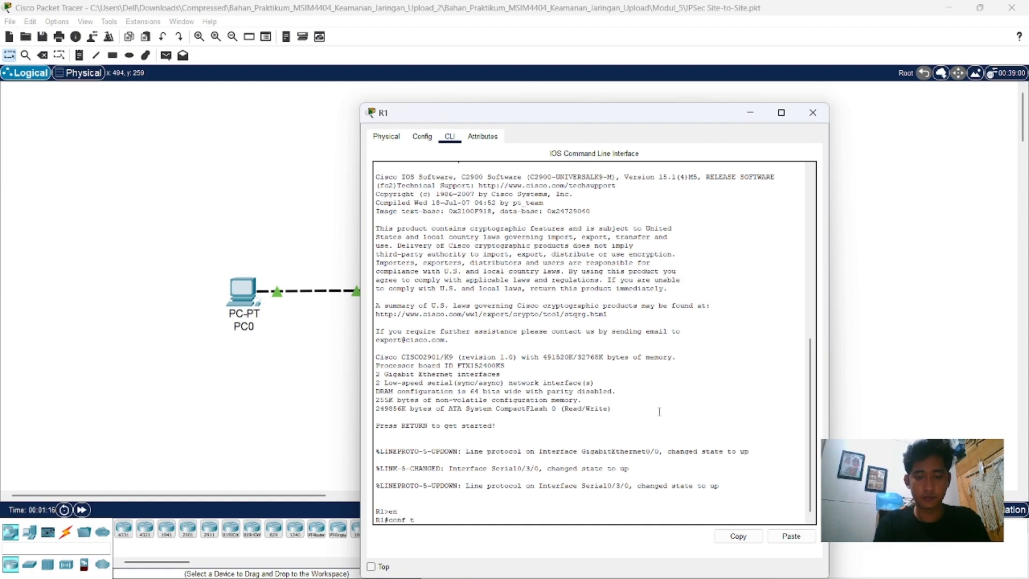
pyautogui.write(' t')
pyautogui.press('Return')
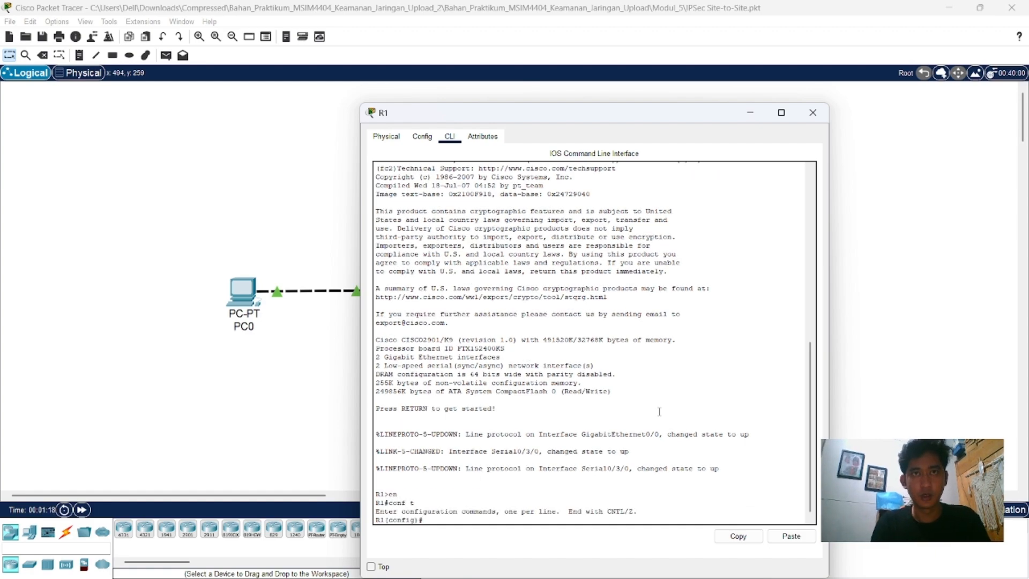
# Step: Try to activate R1's security package with the command "licence boot module c2900 technology-package securityk9"
pyautogui.write('licence boo')
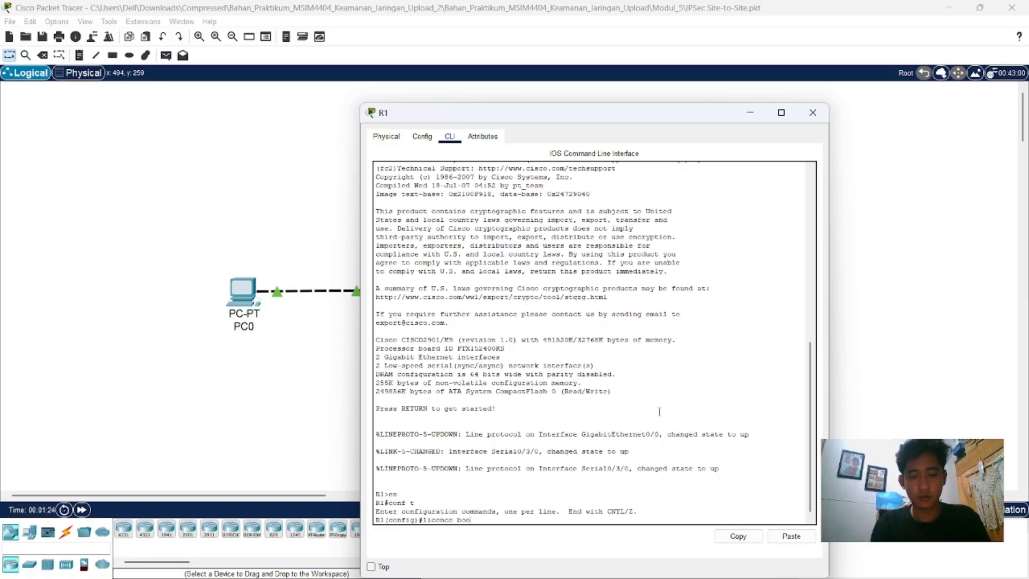
pyautogui.write('t mo')
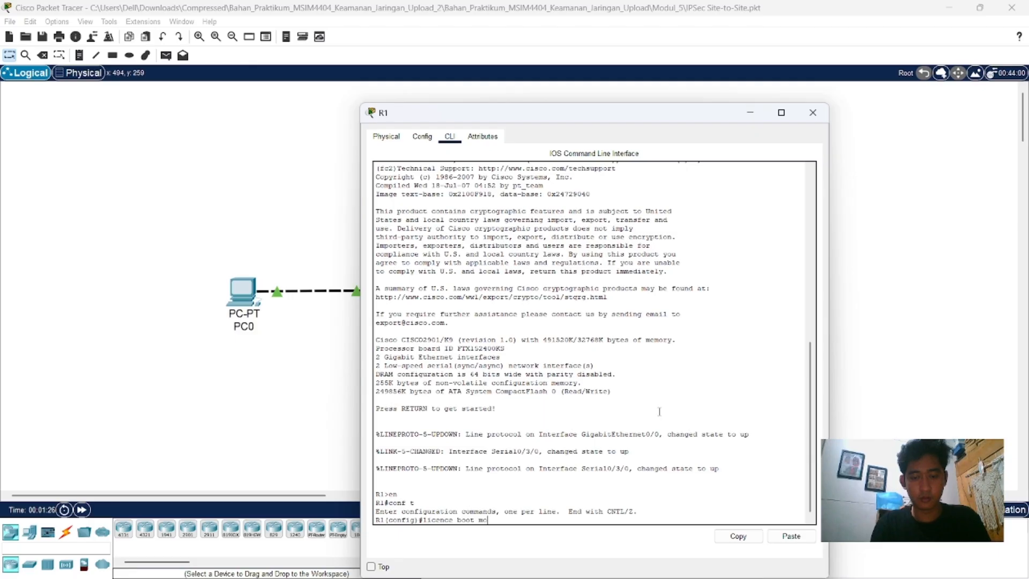
pyautogui.write('dule')
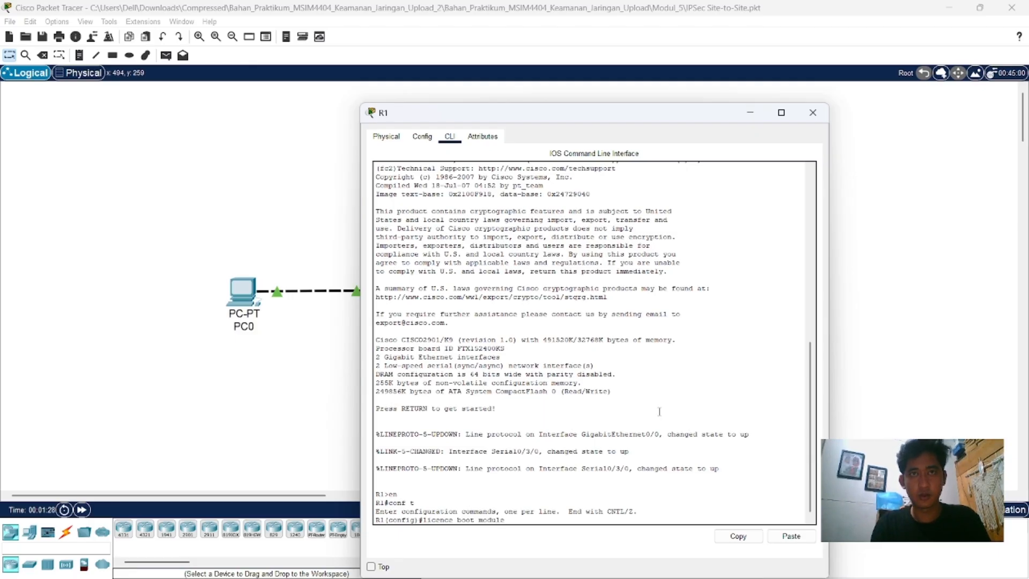
pyautogui.write(' c2900')
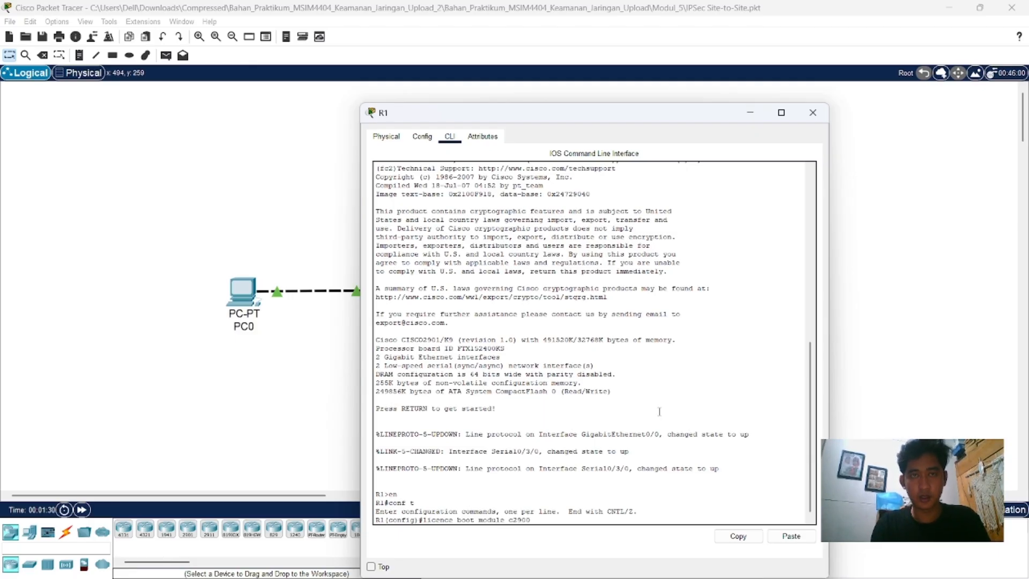
pyautogui.write(' tech')
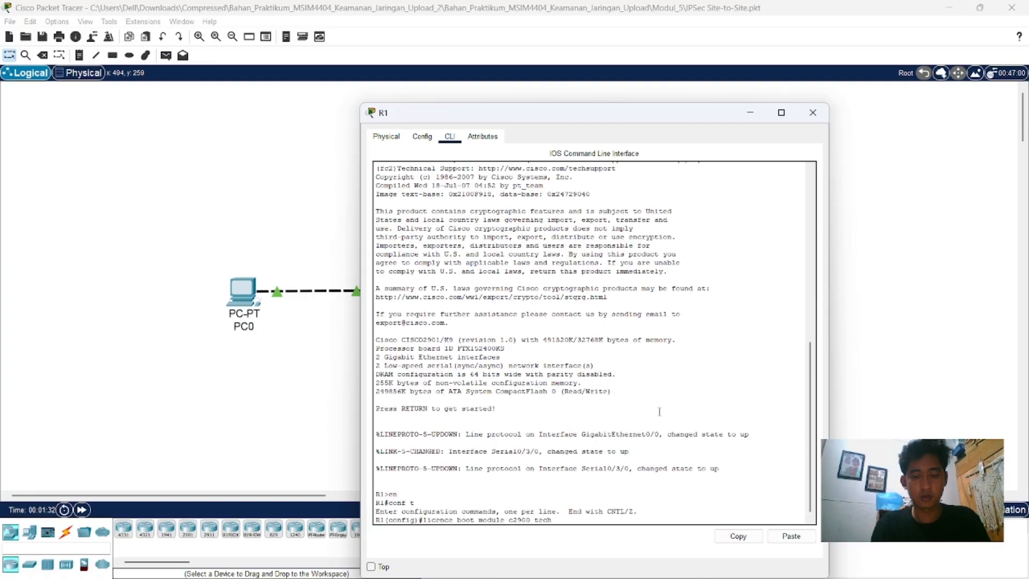
pyautogui.write('nology')
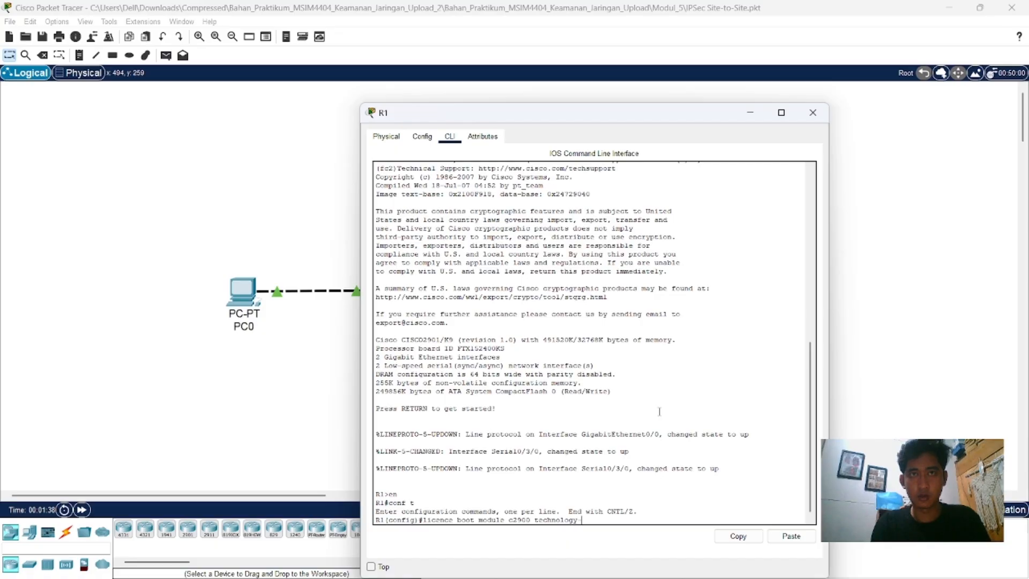
pyautogui.write('-package')
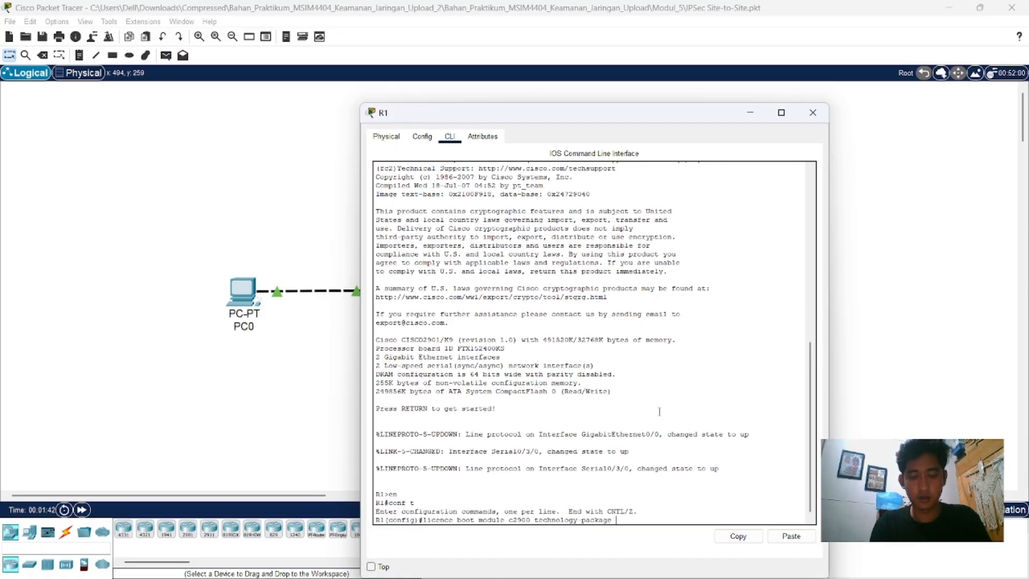
pyautogui.write(' ce')
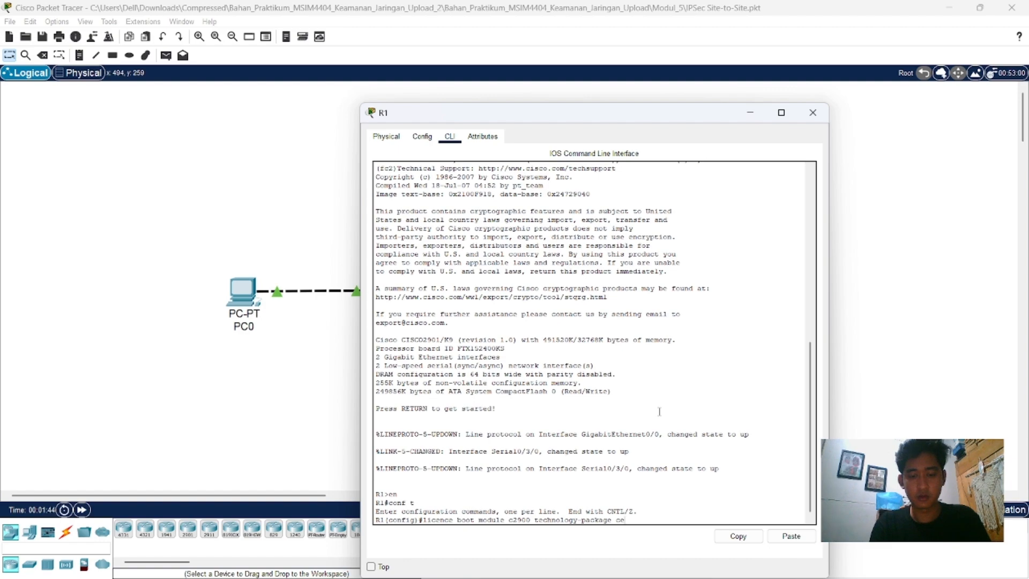
pyautogui.press('BackSpace')
pyautogui.press('BackSpace')
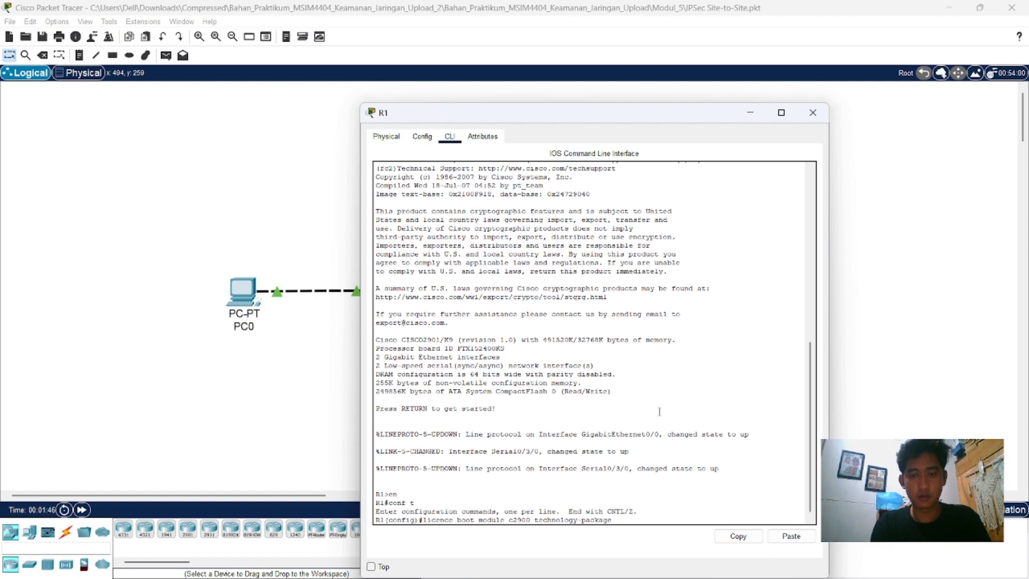
pyautogui.write('secur')
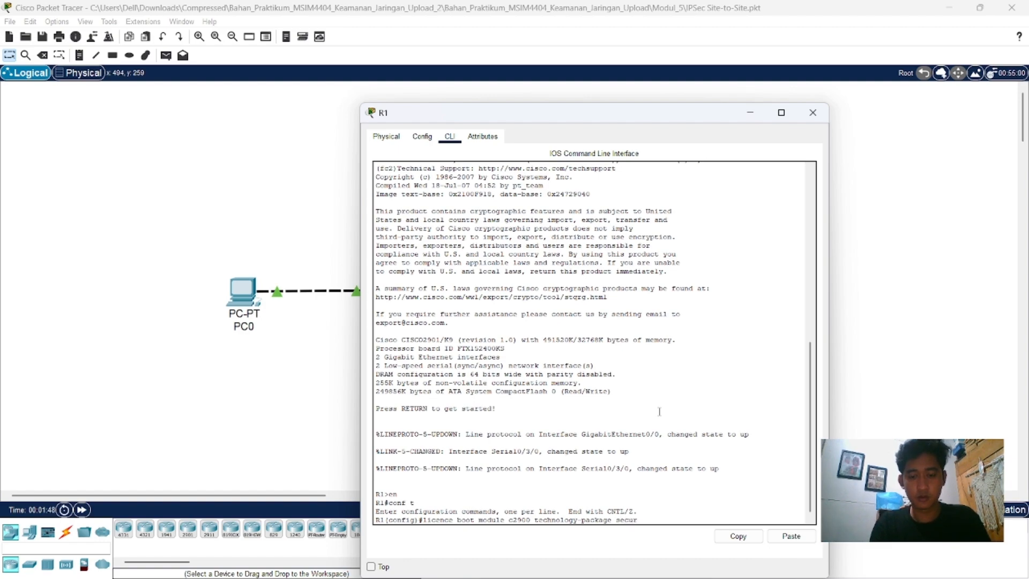
pyautogui.write('it')
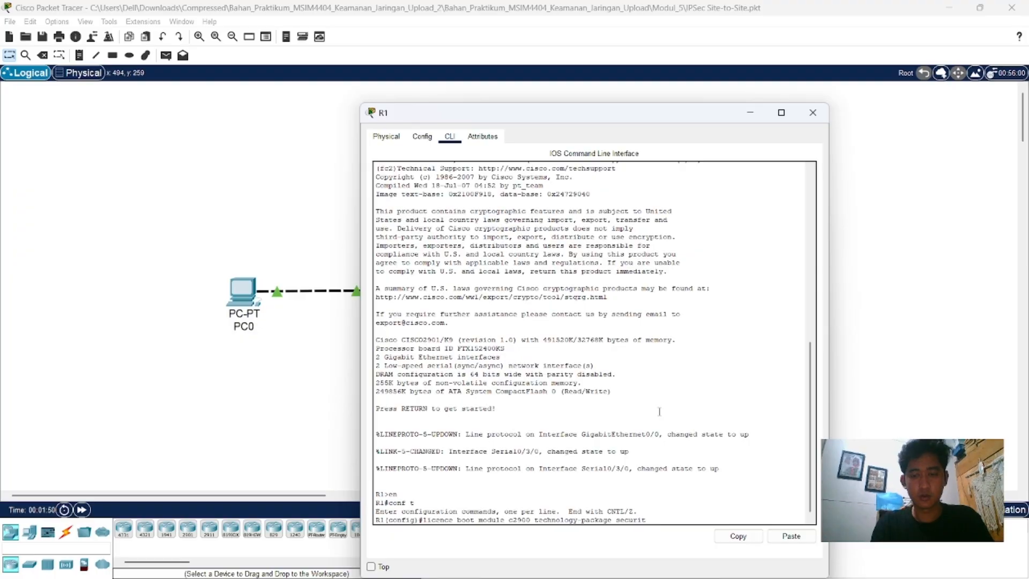
pyautogui.write('yk')
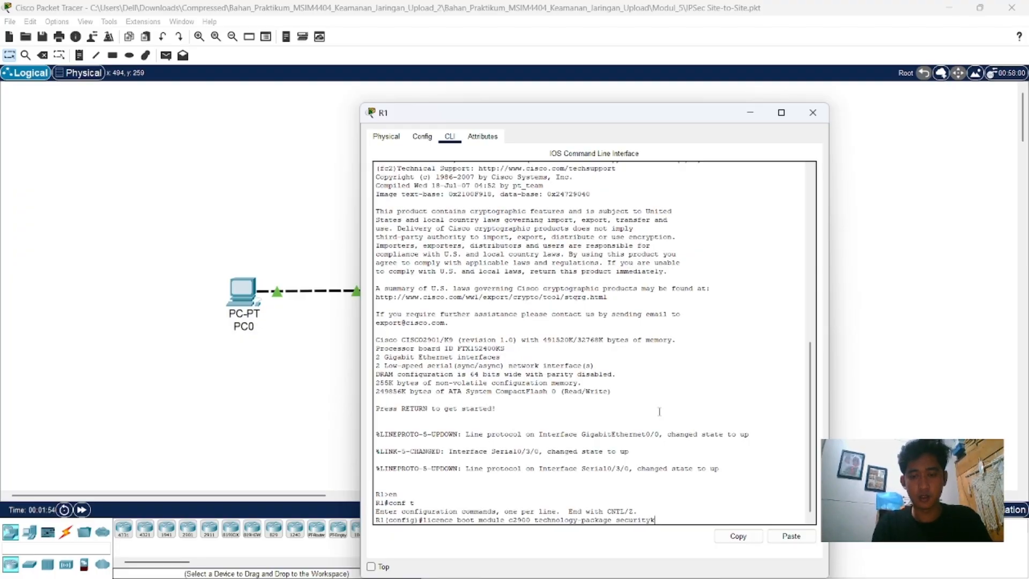
pyautogui.write('9')
pyautogui.press('Return')
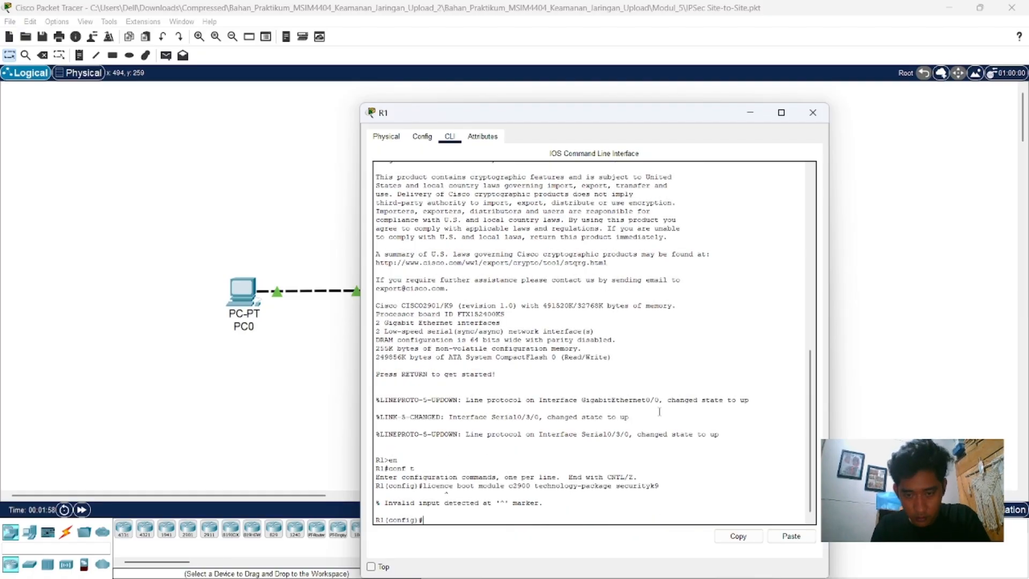
# Step: Activate R1's security package with "license boot module c2900 technology-package securityk9" and accept the license agreement with yes
pyautogui.press('Up')
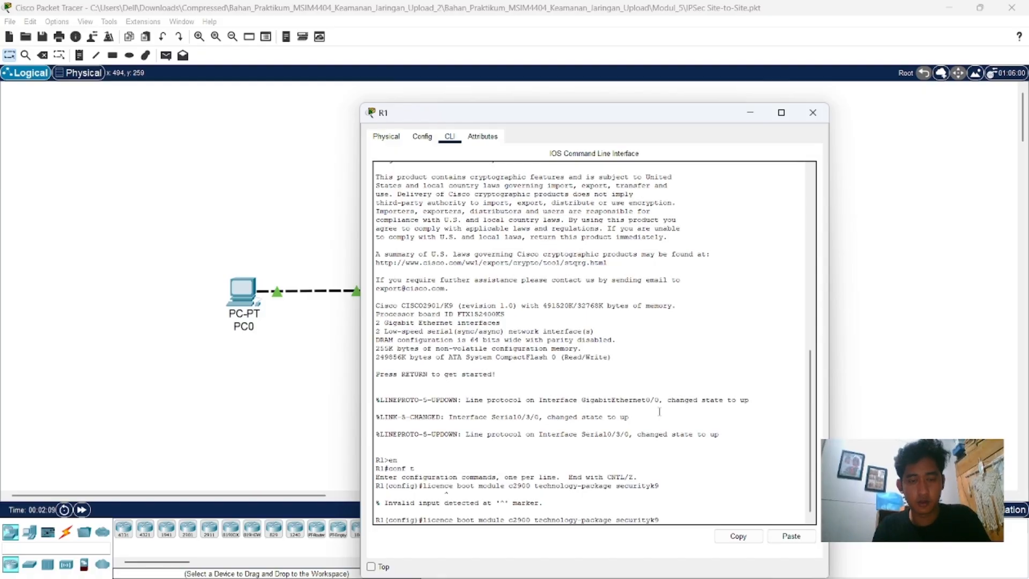
pyautogui.press('BackSpace')
pyautogui.write('s')
pyautogui.press('Return')
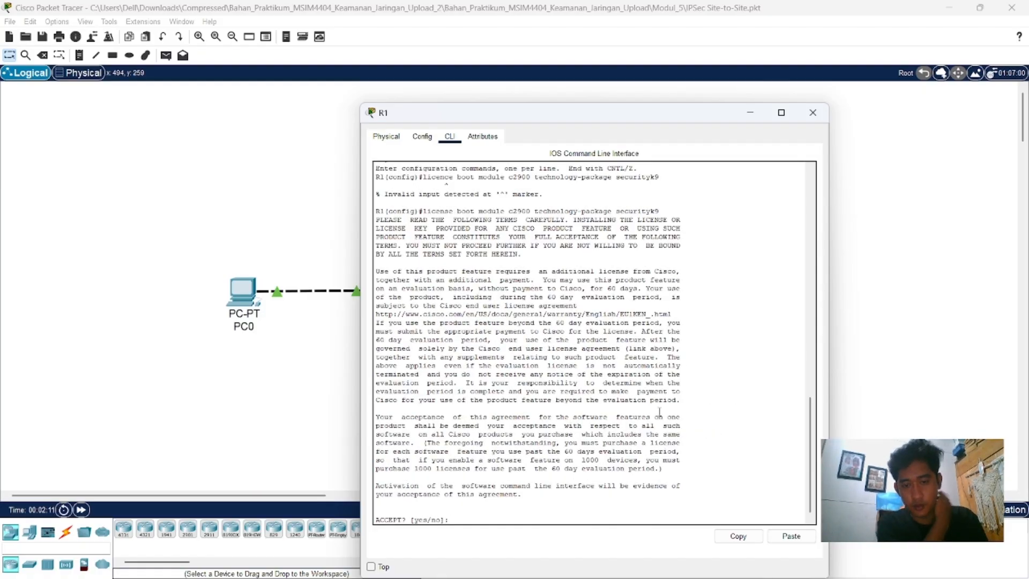
pyautogui.write('yes')
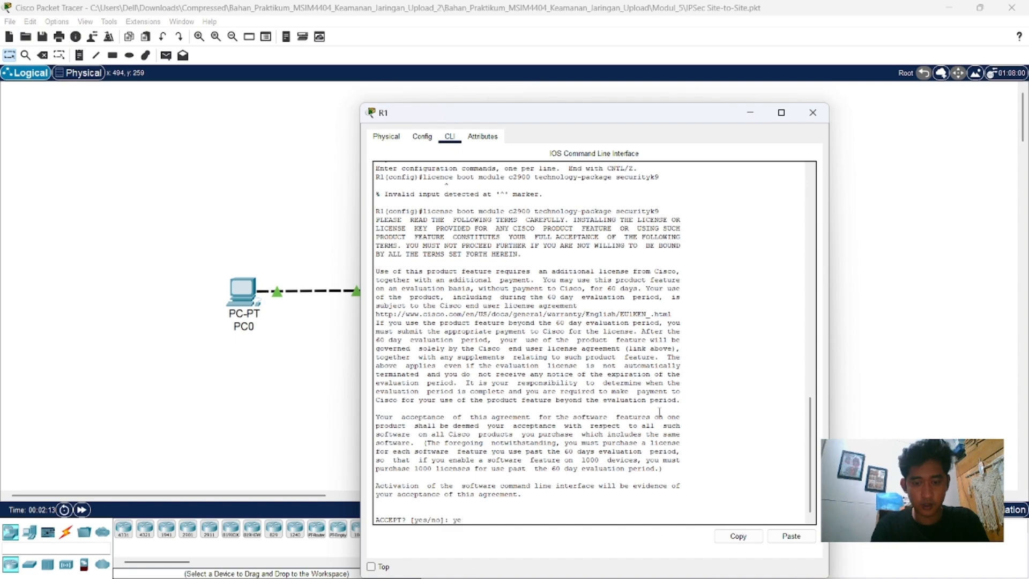
pyautogui.press('Return')
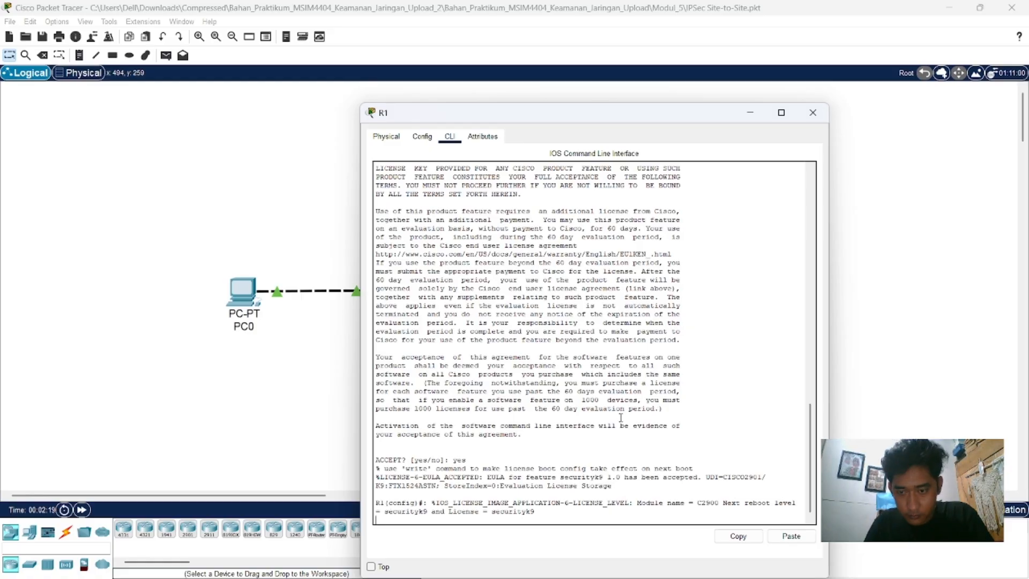
pyautogui.scroll(-1, 622, 429)
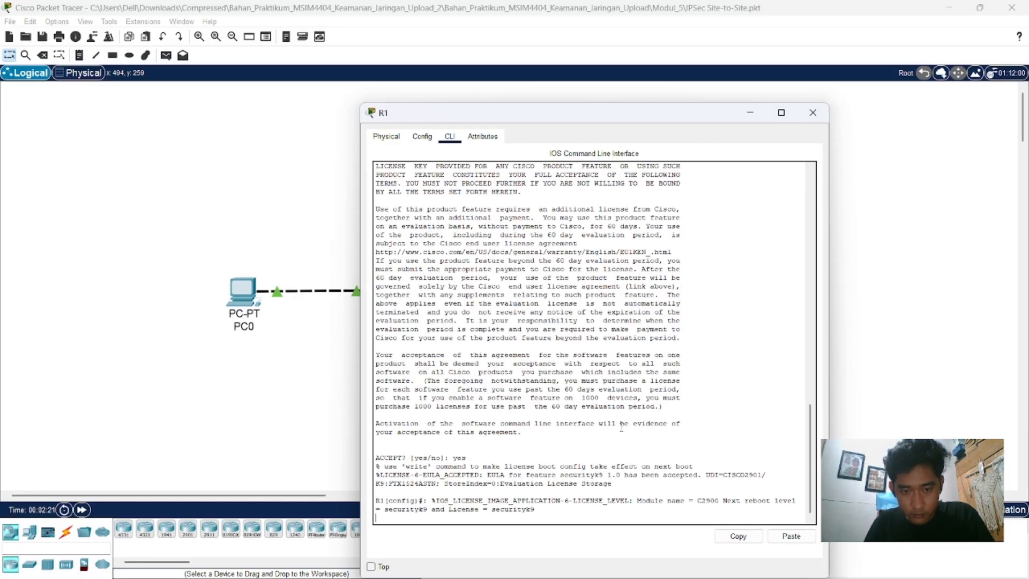
pyautogui.press('Return')
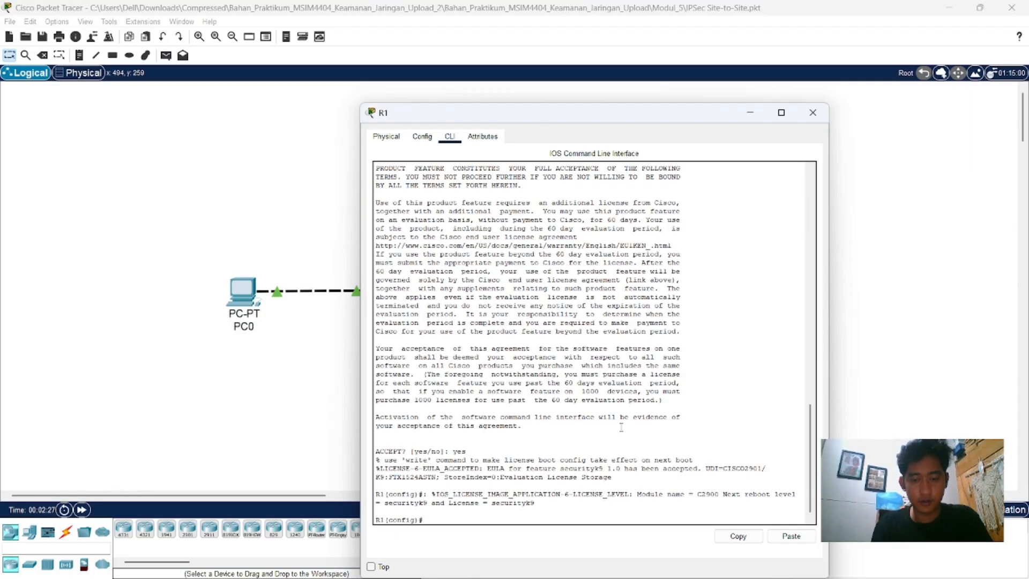
# Step: Try to save R1's configuration with "copy run start" from global configuration mode, and clear the recalled command
pyautogui.write('copy')
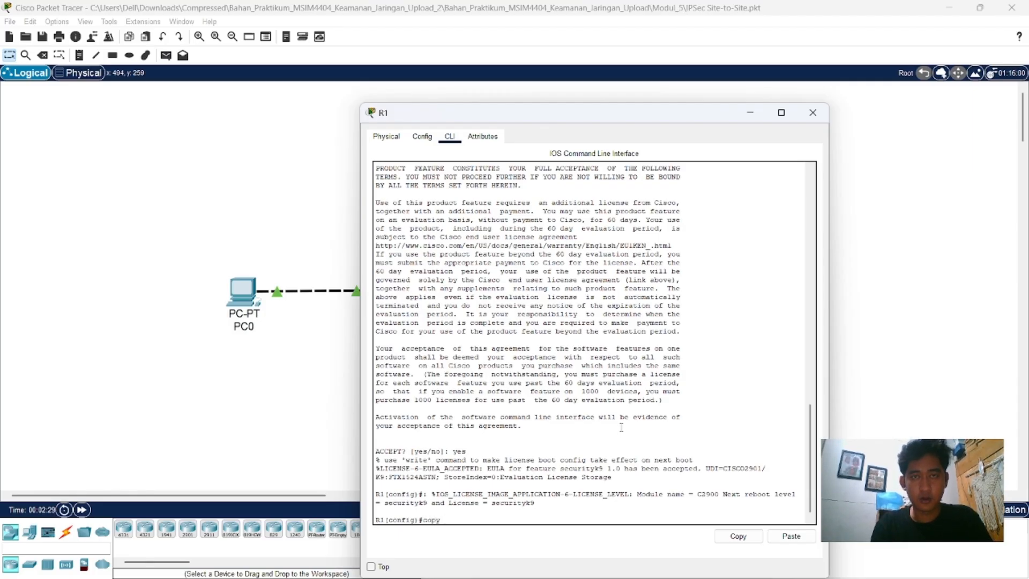
pyautogui.write(' run start')
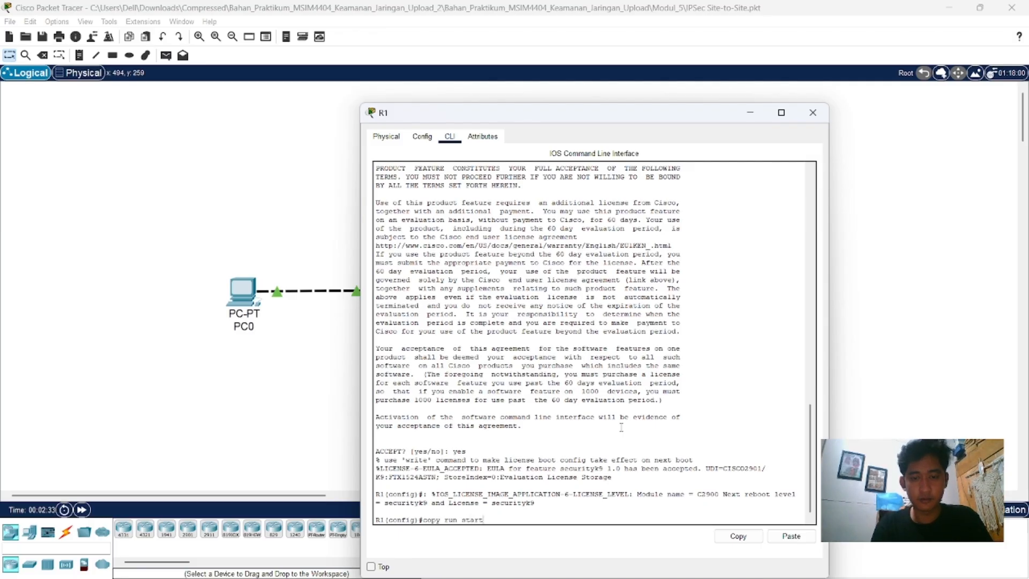
pyautogui.press('Return')
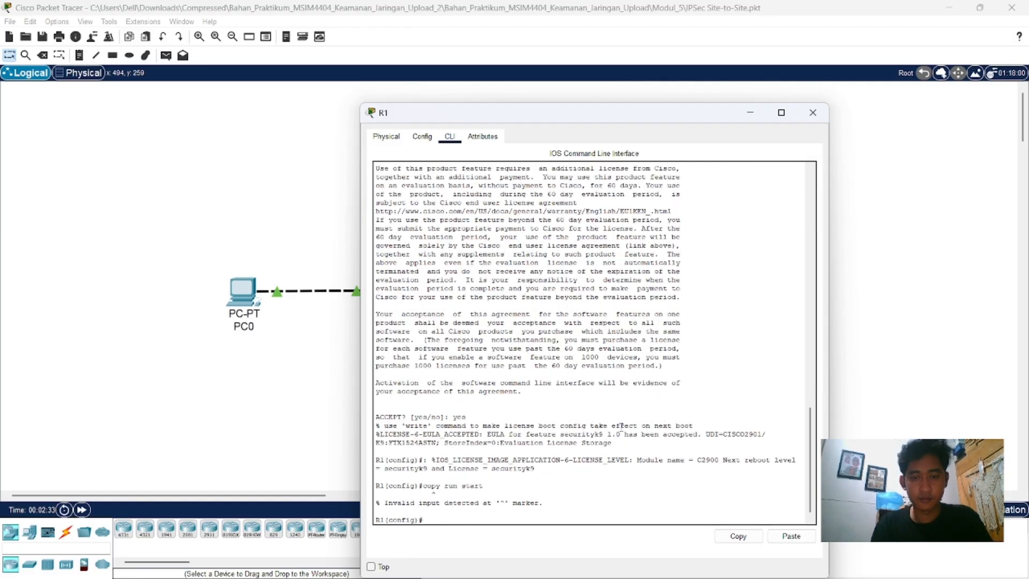
pyautogui.press('Up')
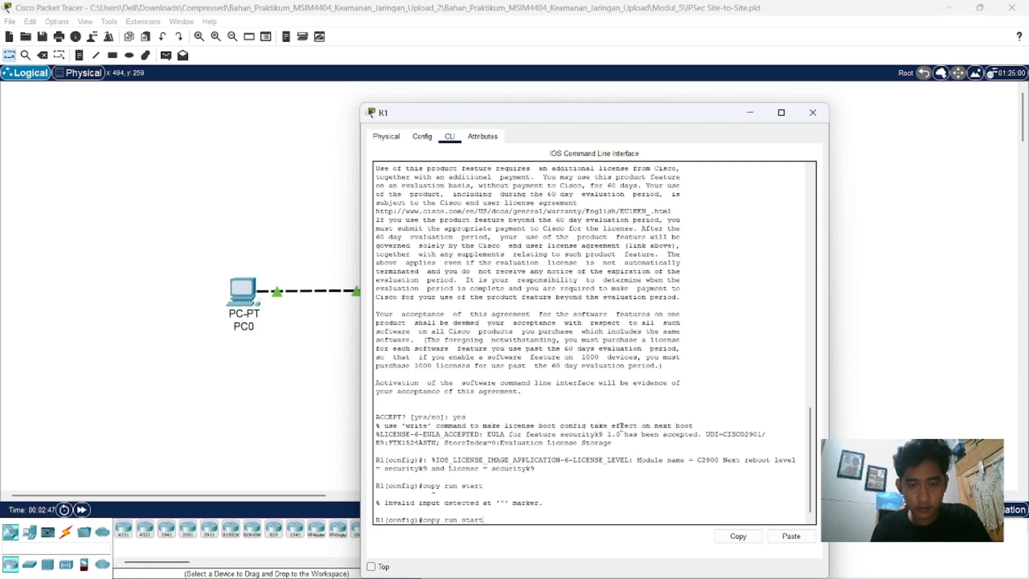
pyautogui.press('BackSpace')
pyautogui.press('BackSpace')
pyautogui.press('BackSpace')
pyautogui.press('BackSpace')
pyautogui.press('BackSpace')
pyautogui.press('BackSpace')
pyautogui.press('BackSpace')
pyautogui.press('BackSpace')
pyautogui.press('BackSpace')
pyautogui.press('BackSpace')
pyautogui.press('BackSpace')
pyautogui.press('BackSpace')
pyautogui.press('BackSpace')
pyautogui.press('BackSpace')
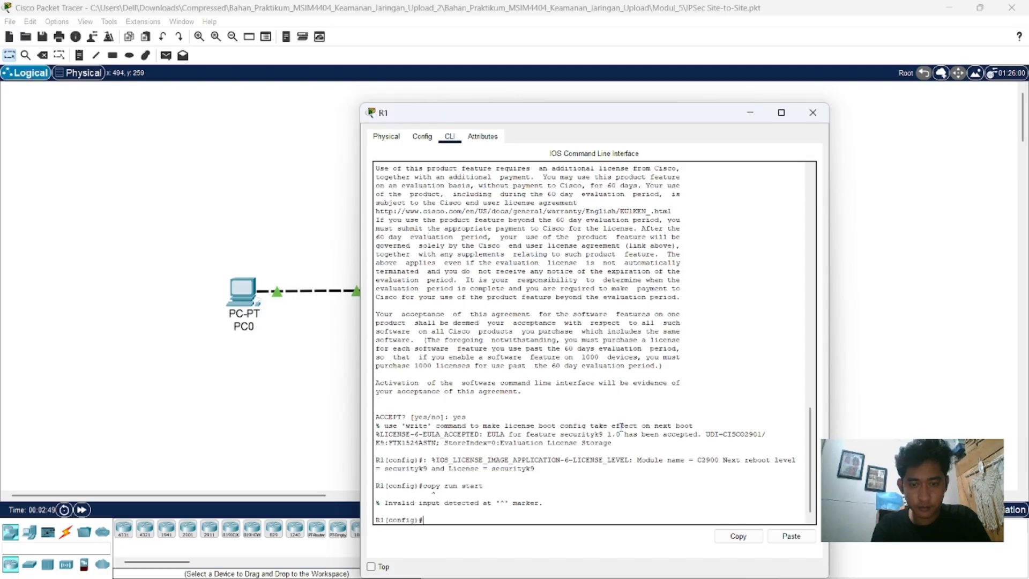
# Step: Leave global configuration mode on R1 with "end" to return to the privileged prompt
pyautogui.write('end')
pyautogui.press('Return')
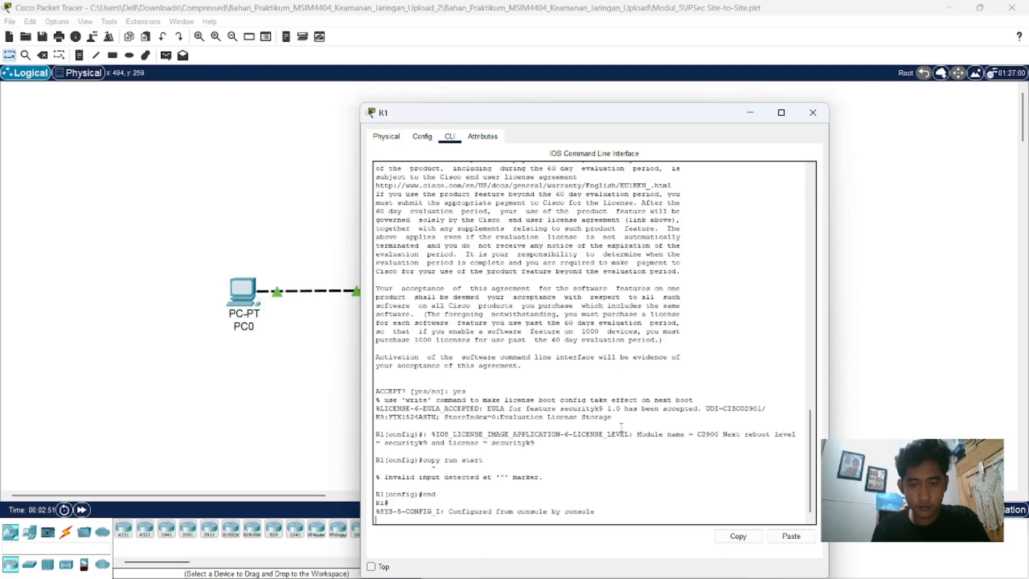
pyautogui.press('Return')
pyautogui.write('conf t')
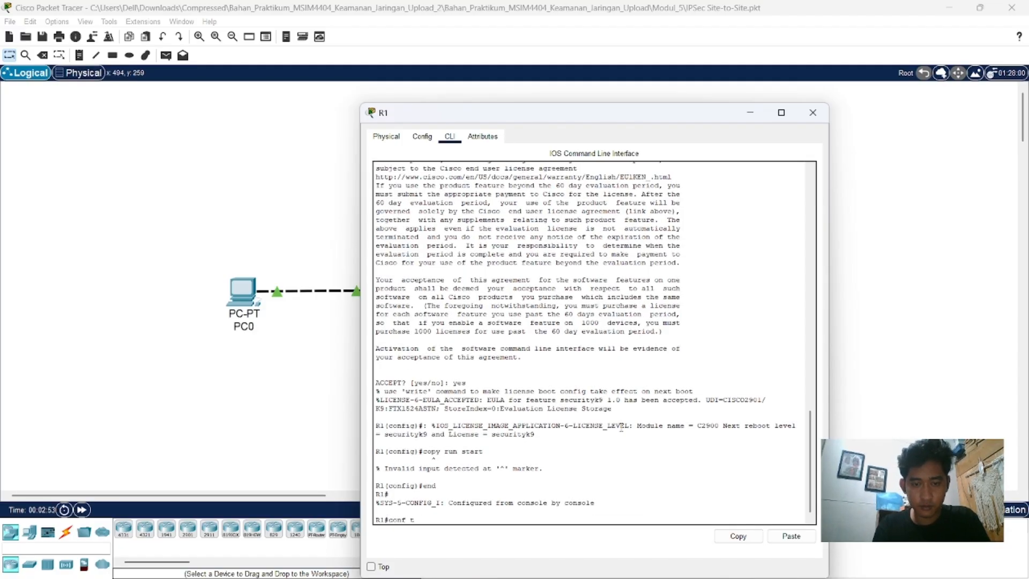
pyautogui.press('BackSpace')
pyautogui.press('BackSpace')
pyautogui.press('BackSpace')
pyautogui.press('BackSpace')
pyautogui.press('BackSpace')
pyautogui.press('BackSpace')
pyautogui.write('en')
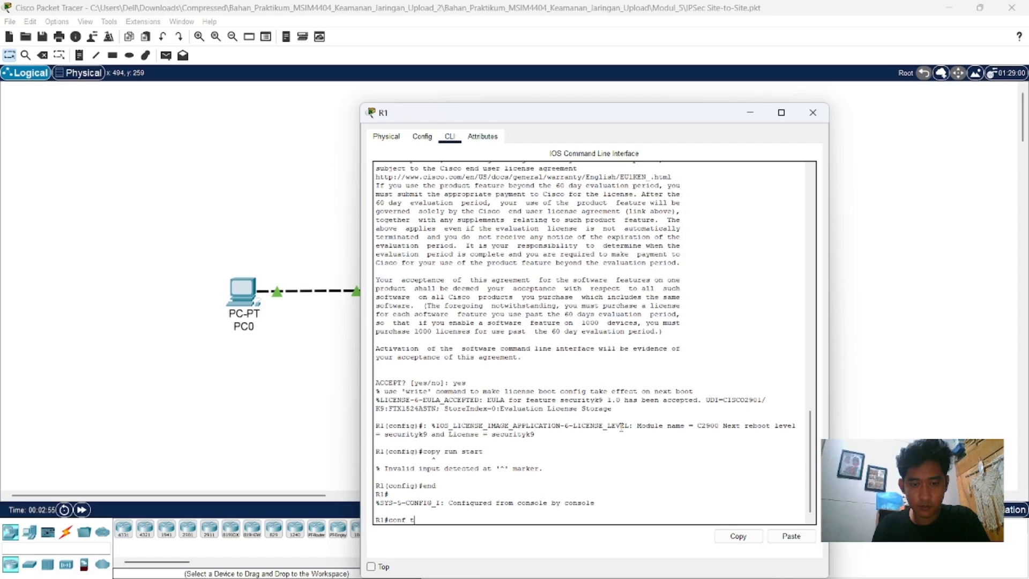
pyautogui.press('BackSpace')
pyautogui.press('BackSpace')
# Step: Save R1's running configuration with "copy run start", accepting the default destination filename startup-config
pyautogui.write('copy')
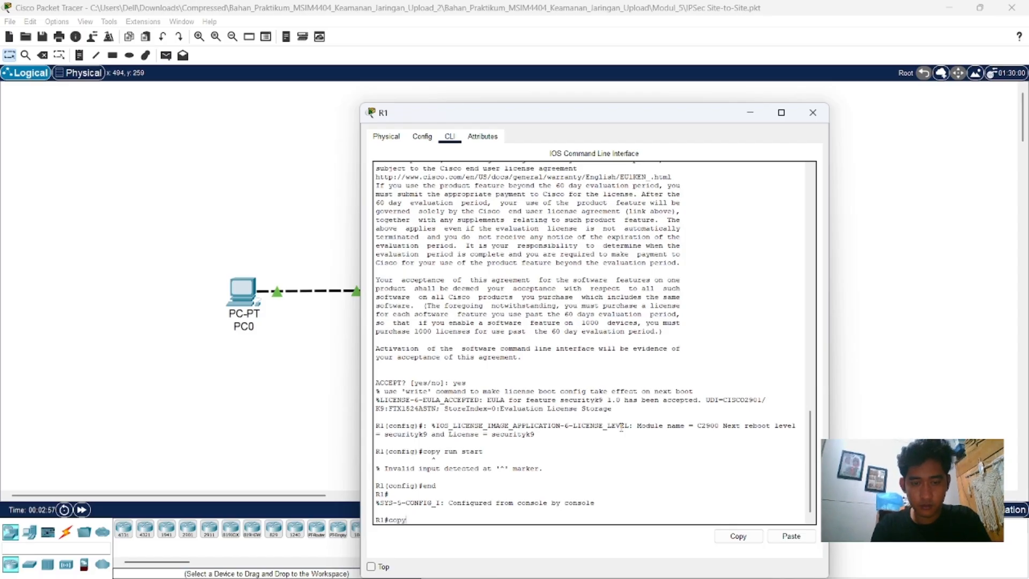
pyautogui.write(' run start')
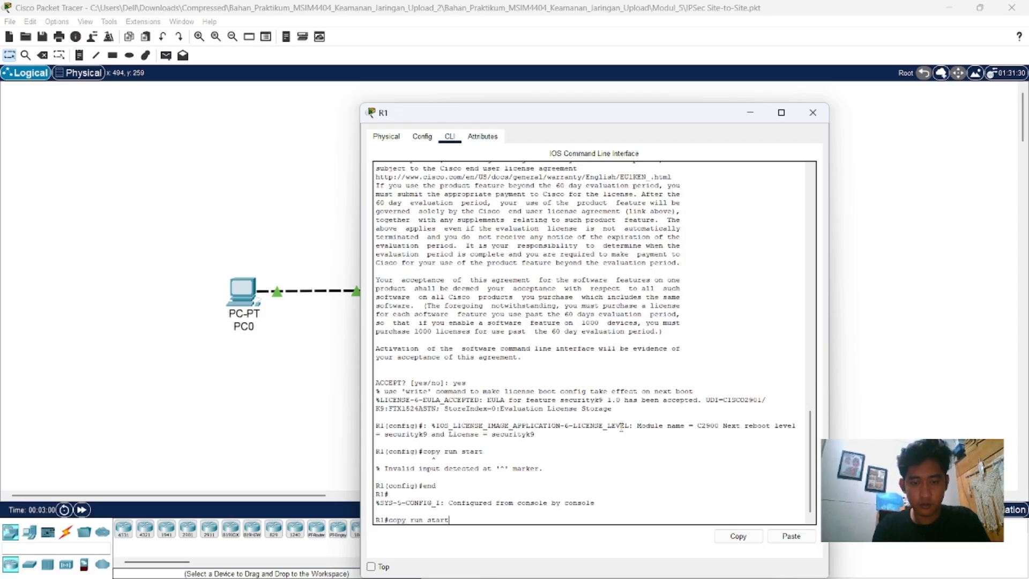
pyautogui.press('Return')
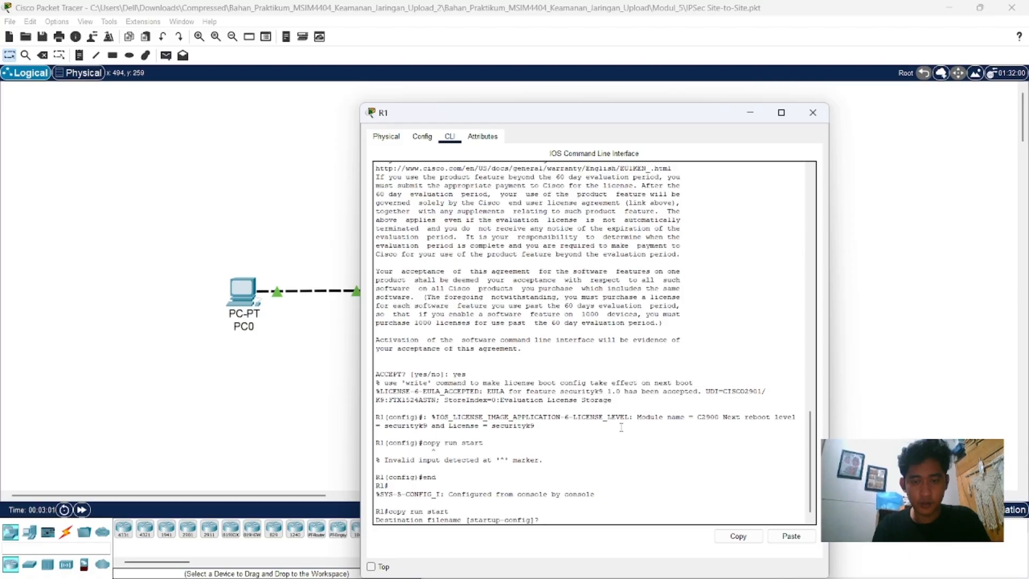
pyautogui.press('Return')
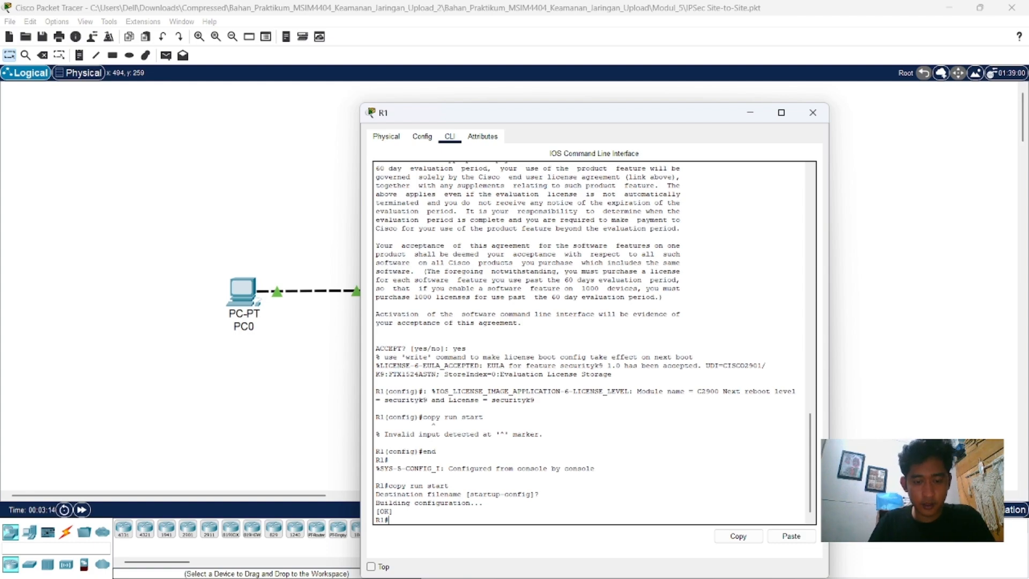
# Step: Reload R1, wait for it to restart to its prompt, and close its window
pyautogui.write('reloa')
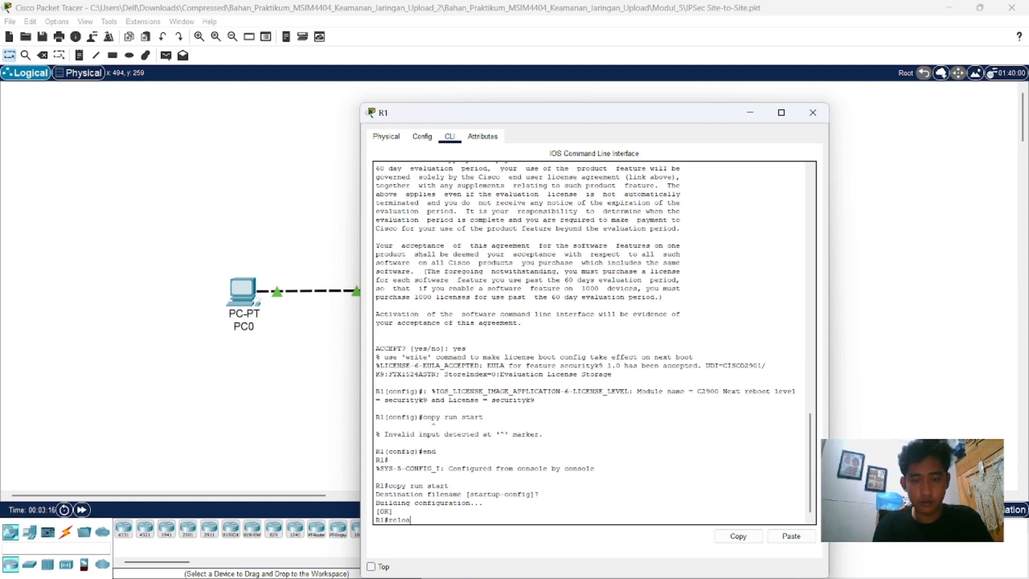
pyautogui.write('d')
pyautogui.press('Return')
pyautogui.press('Return')
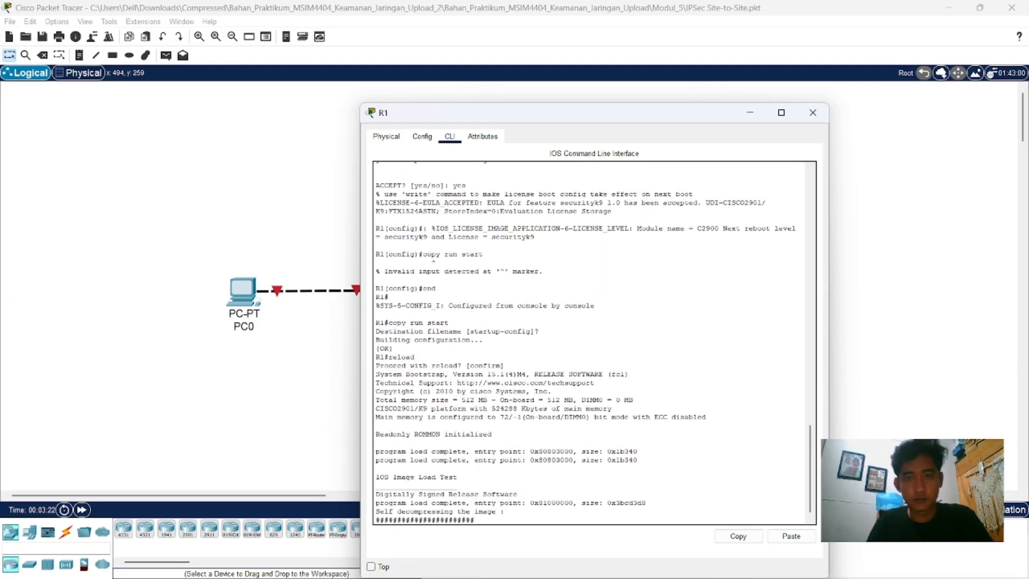
pyautogui.moveTo(556, 120); pyautogui.dragTo(350, 49)
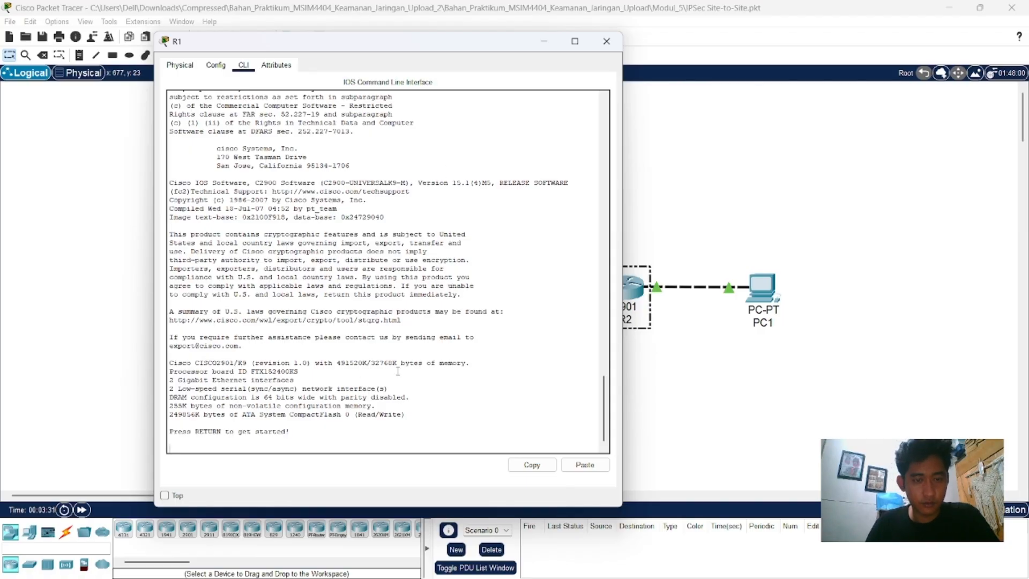
pyautogui.press('Return')
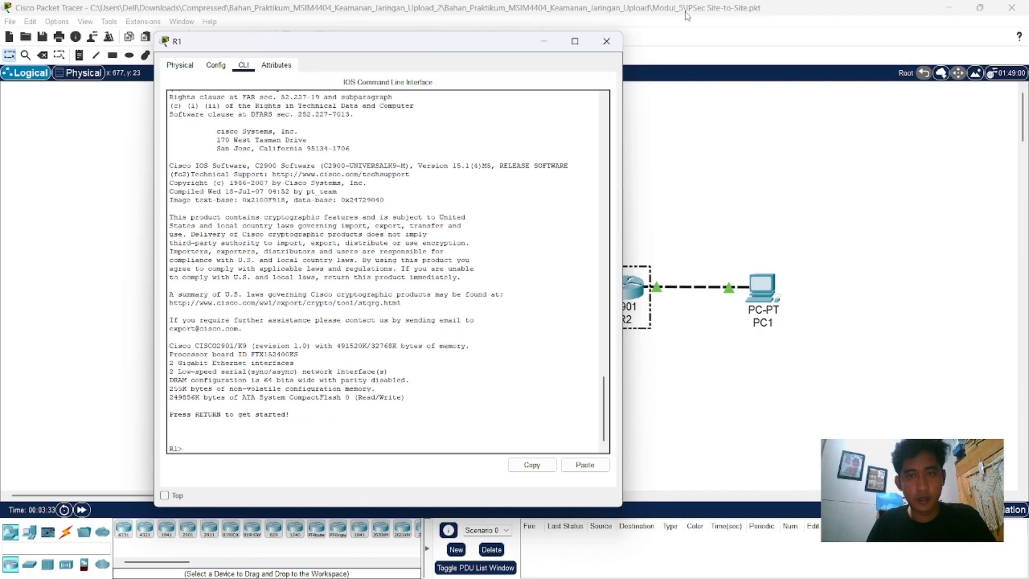
pyautogui.click(606, 41)
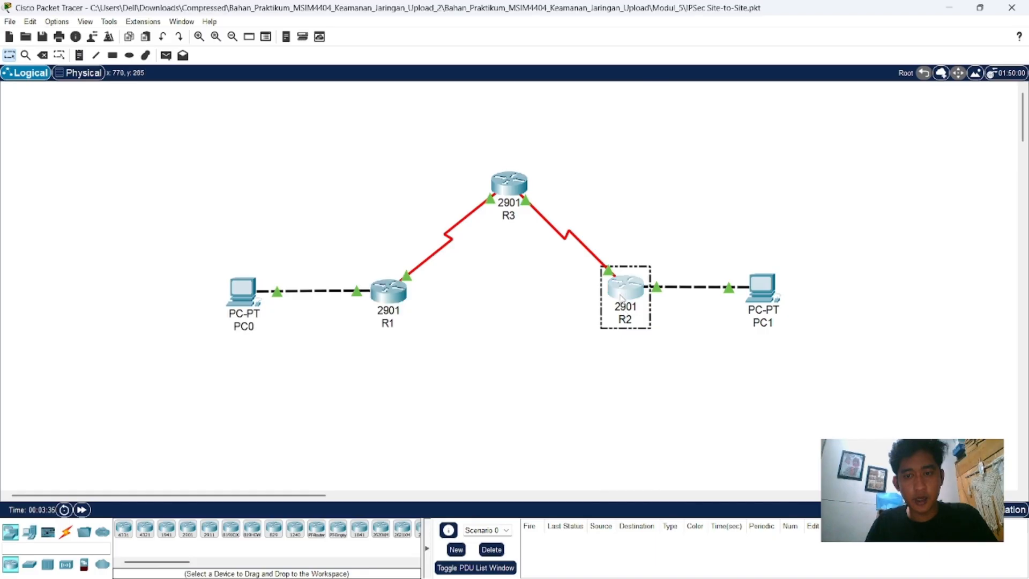
# Step: Open R2's command line, enable privileged mode and enter global configuration mode
pyautogui.click(623, 298)
pyautogui.click(451, 138)
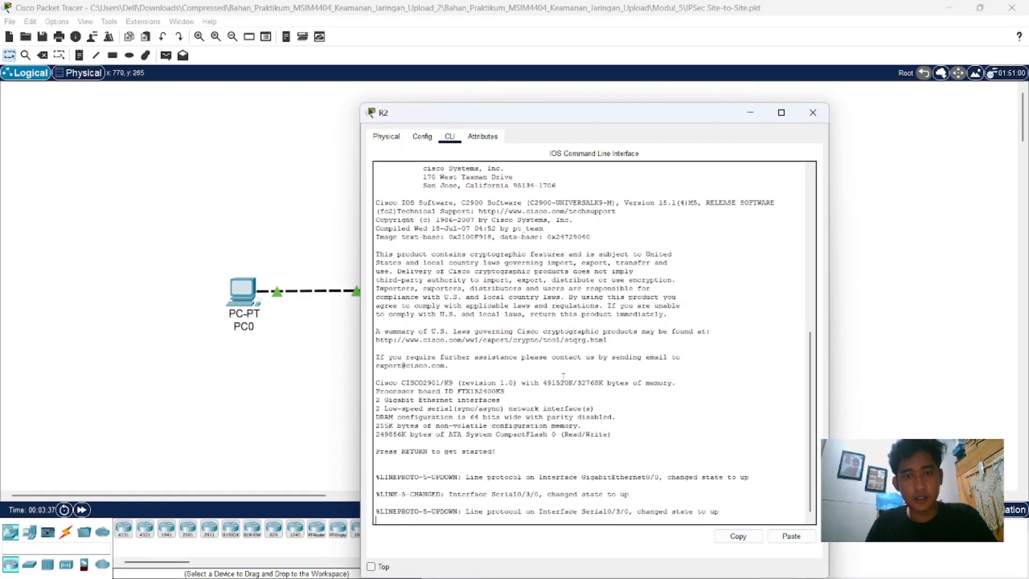
pyautogui.press('Return')
pyautogui.press('Return')
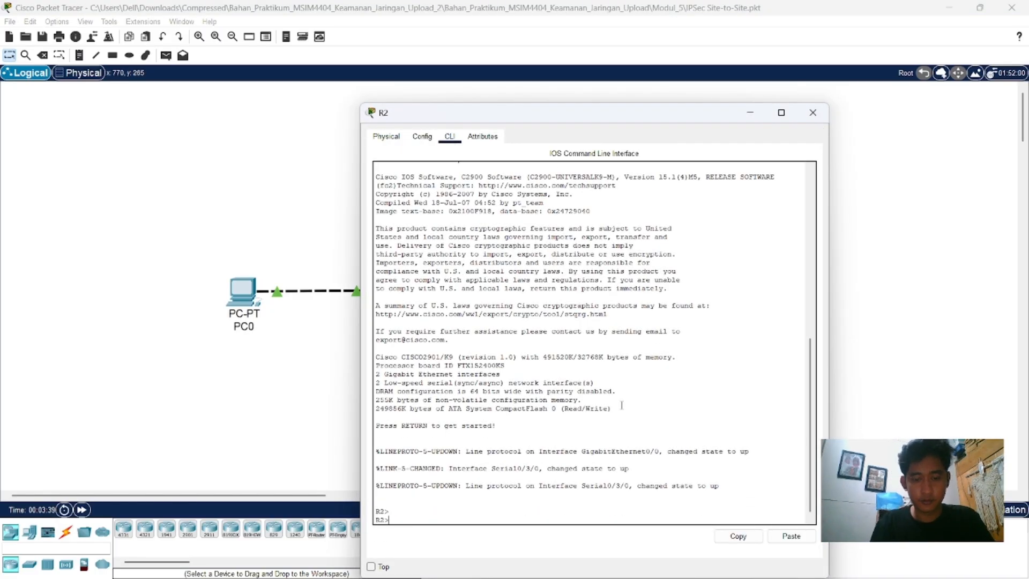
pyautogui.write('en')
pyautogui.press('Return')
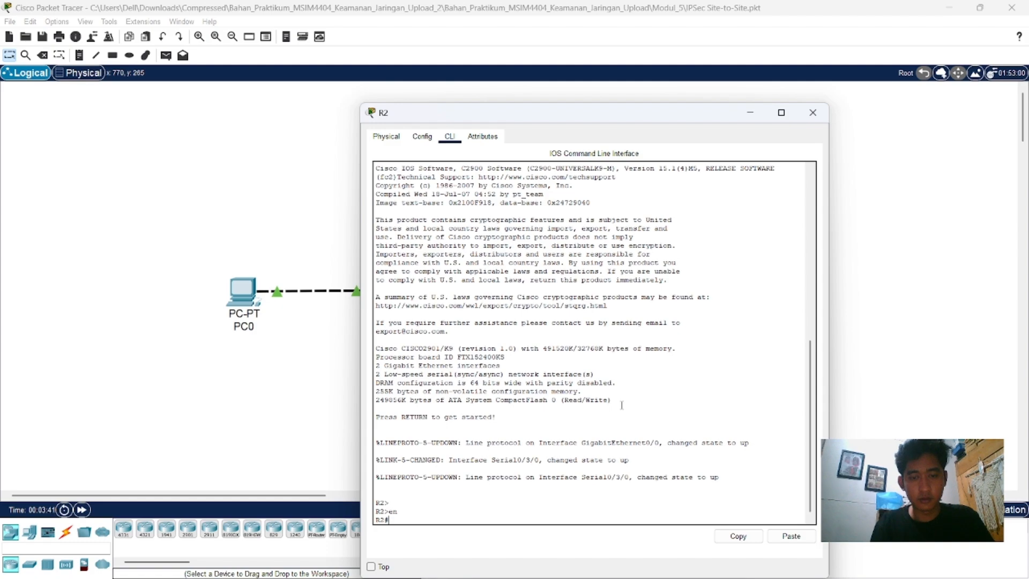
pyautogui.write('conf t')
pyautogui.press('Return')
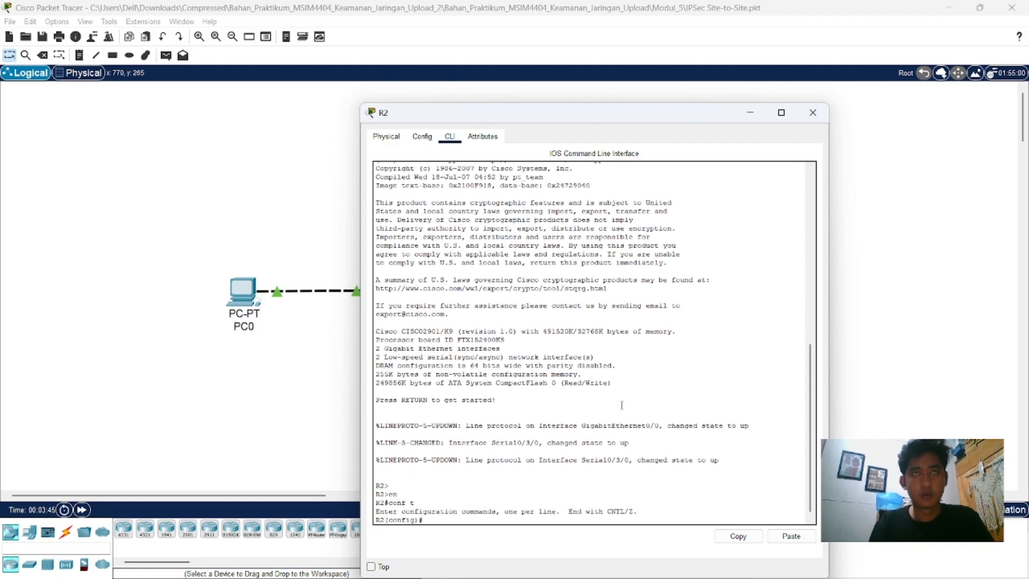
# Step: Activate the security license on R2 with "license boot module c2900 technology-package securityk9" and accept the agreement with "yes"
pyautogui.write('l')
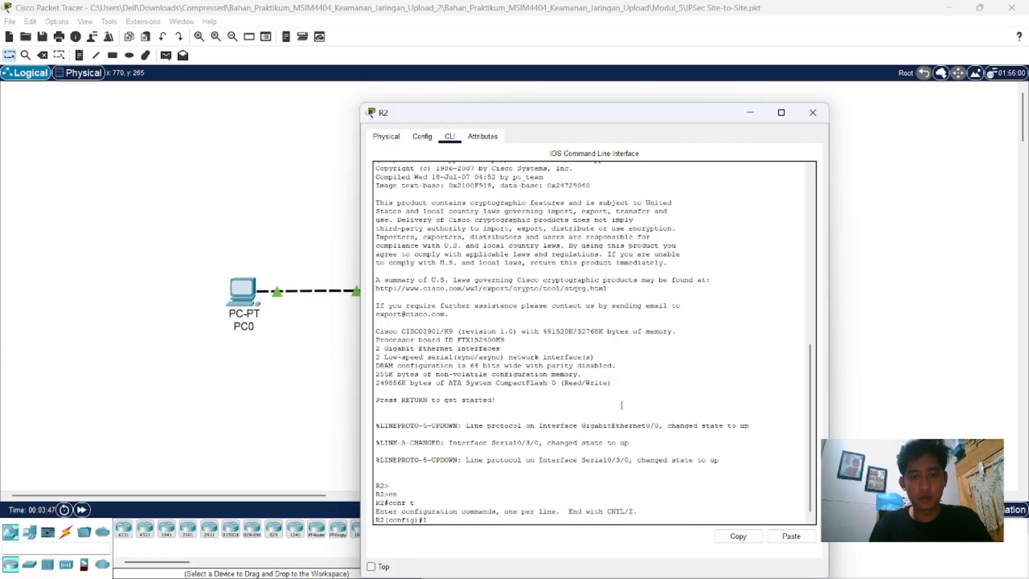
pyautogui.write('icens')
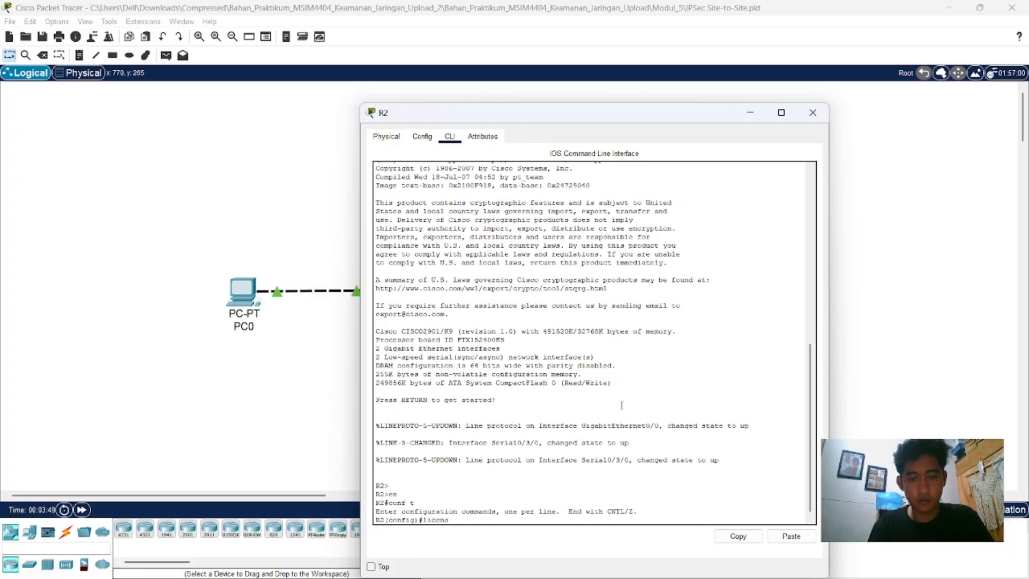
pyautogui.write('e ')
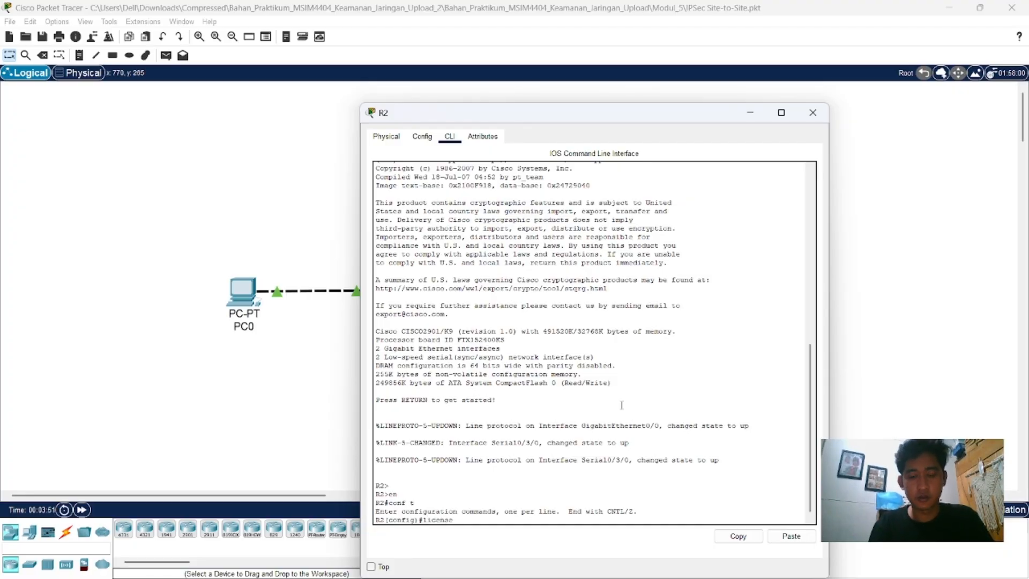
pyautogui.write('boot module')
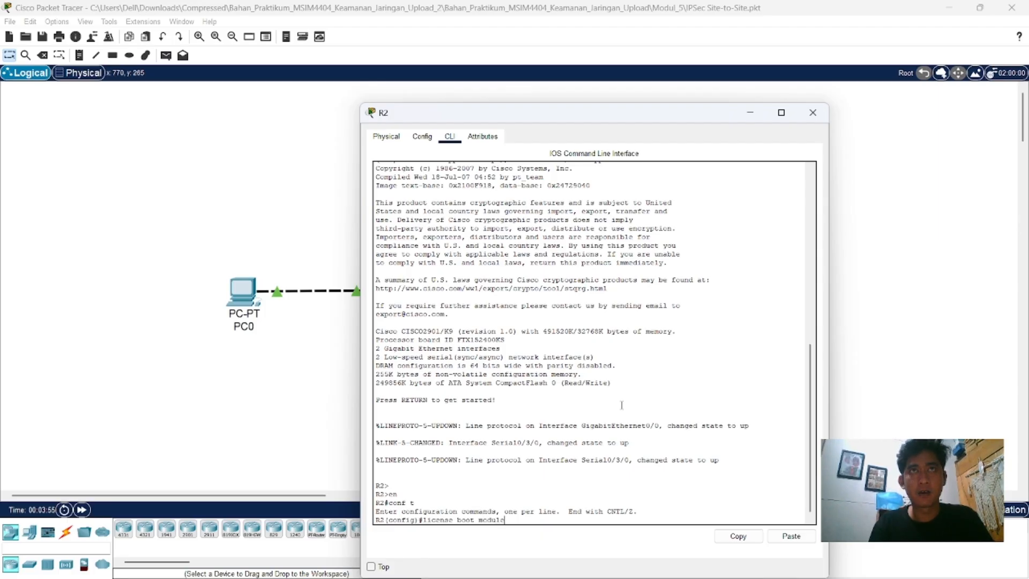
pyautogui.write(' c2')
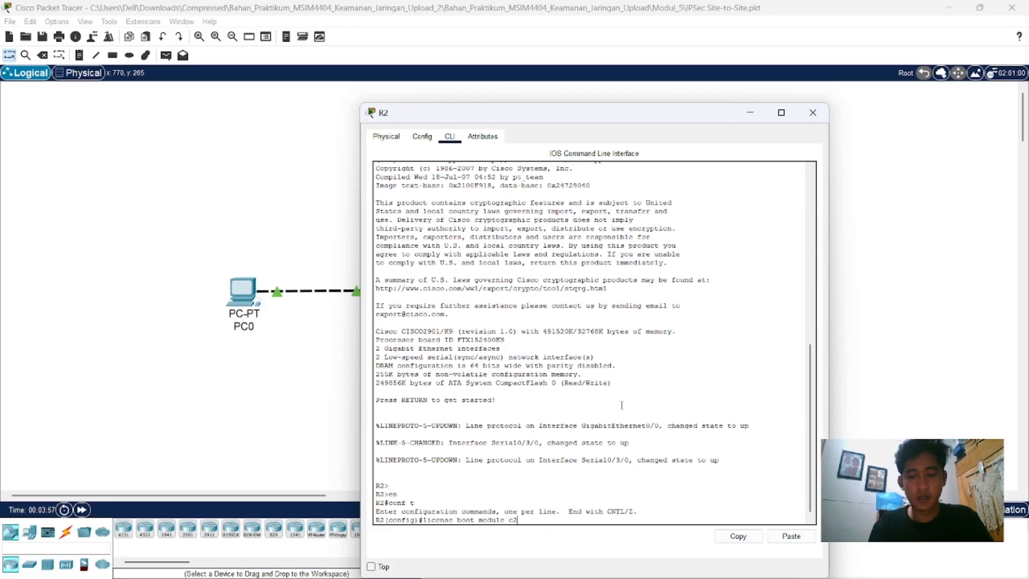
pyautogui.write('900')
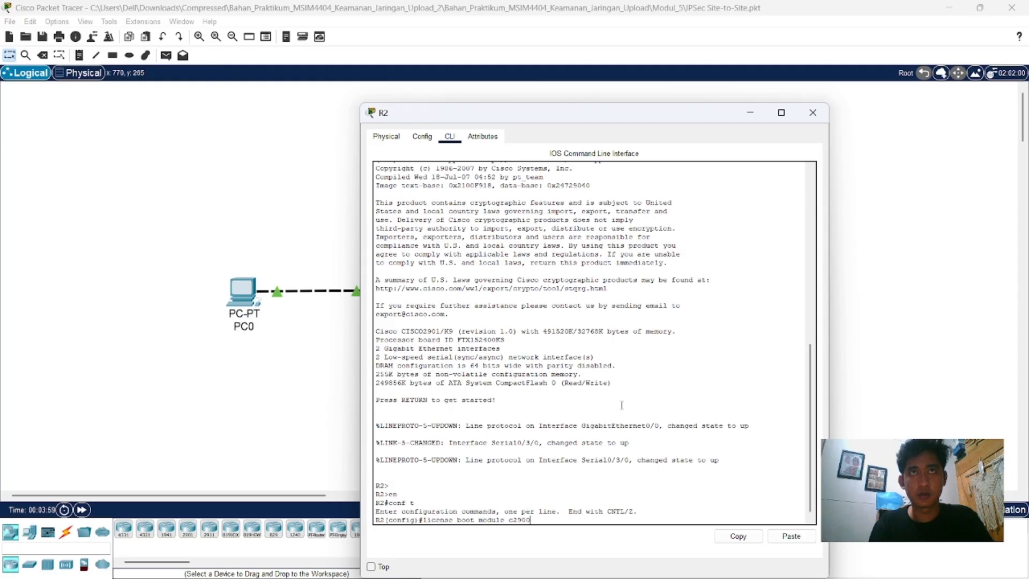
pyautogui.write(' tech')
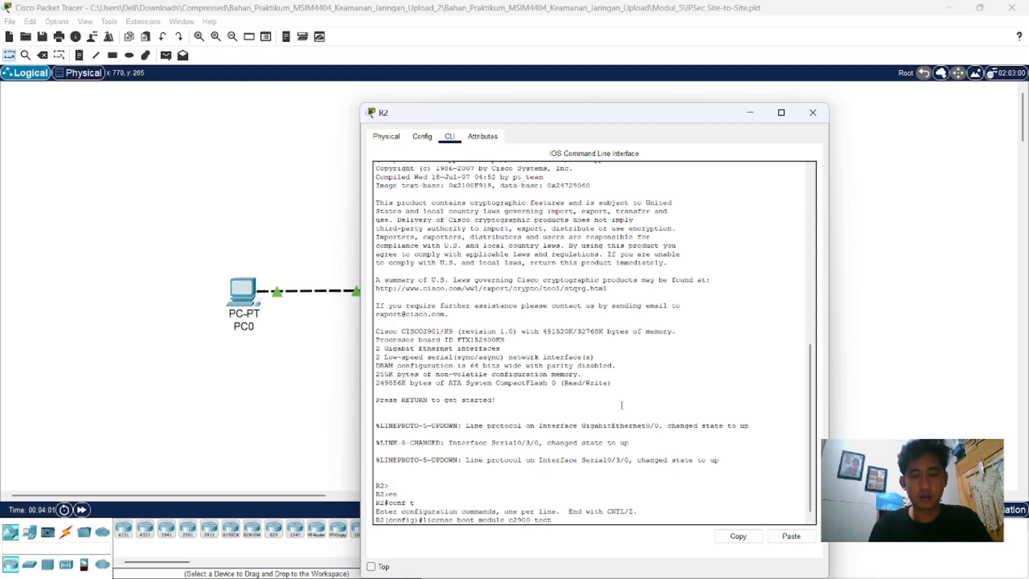
pyautogui.write('no')
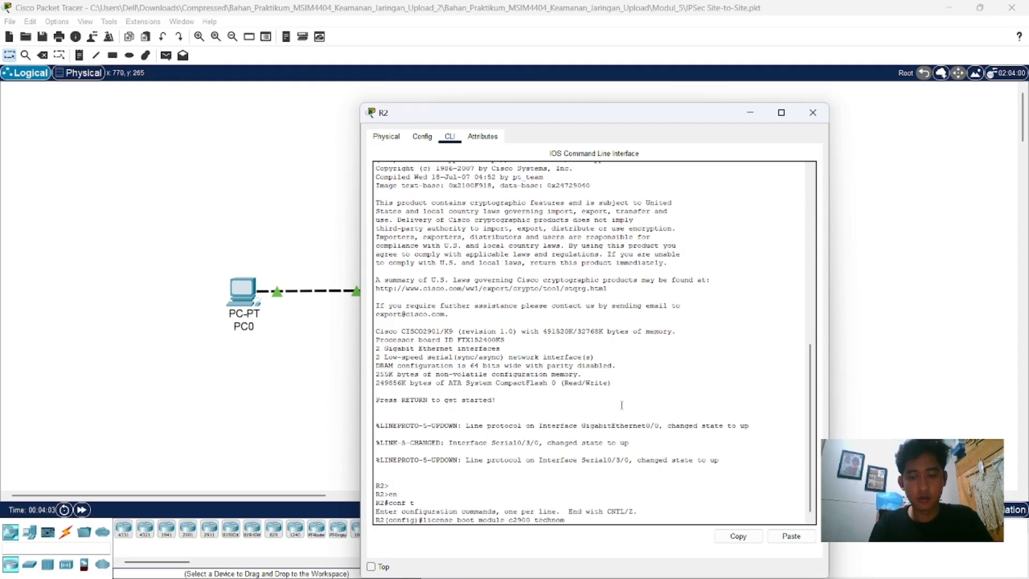
pyautogui.write('lo')
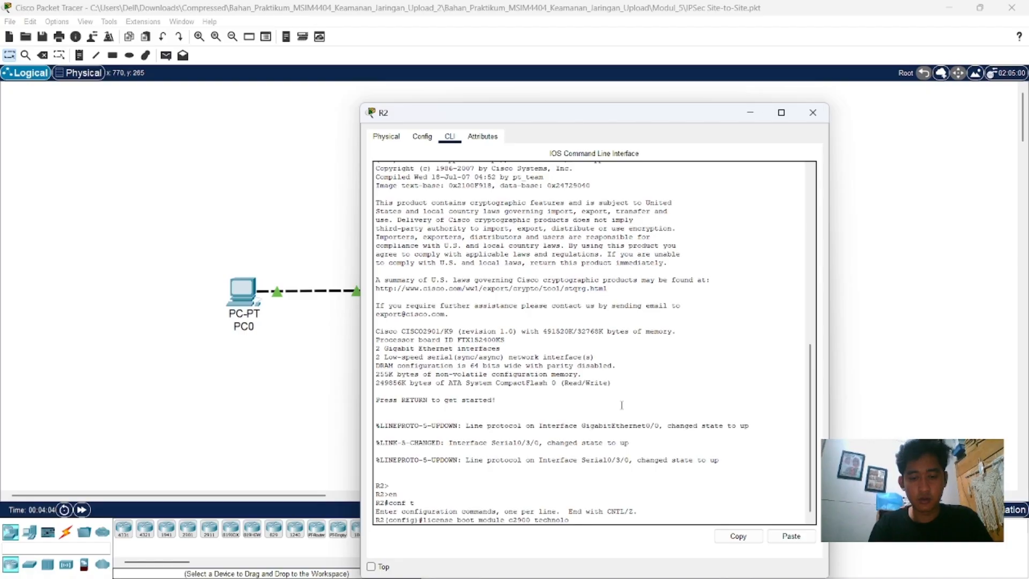
pyautogui.write('gy-')
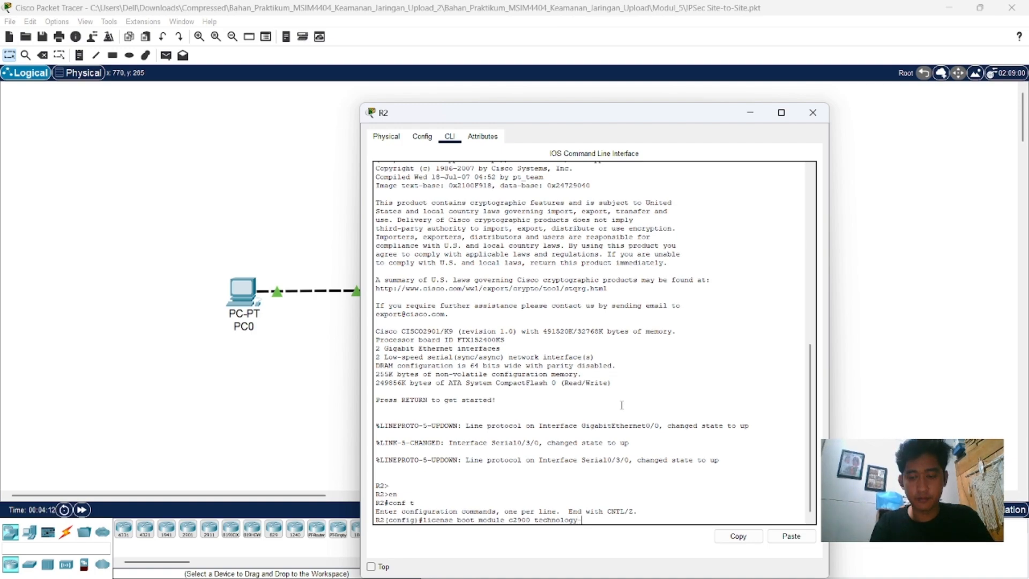
pyautogui.write('package ')
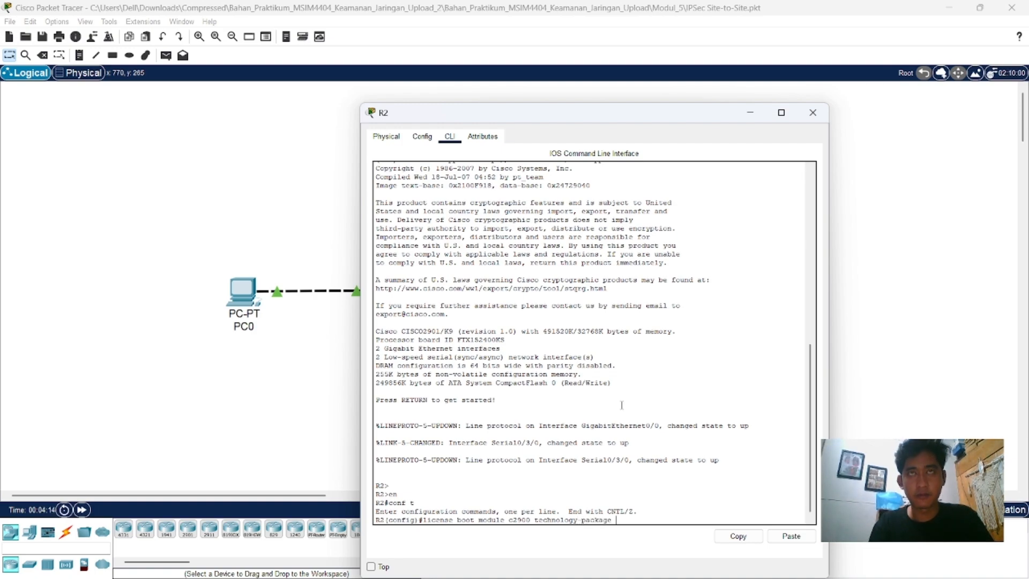
pyautogui.write('se')
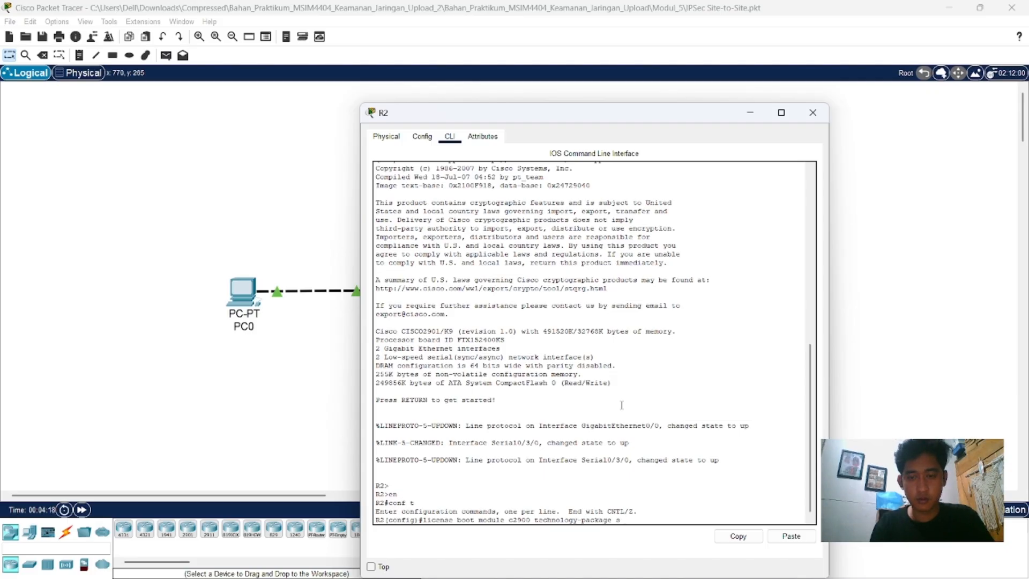
pyautogui.write('curit')
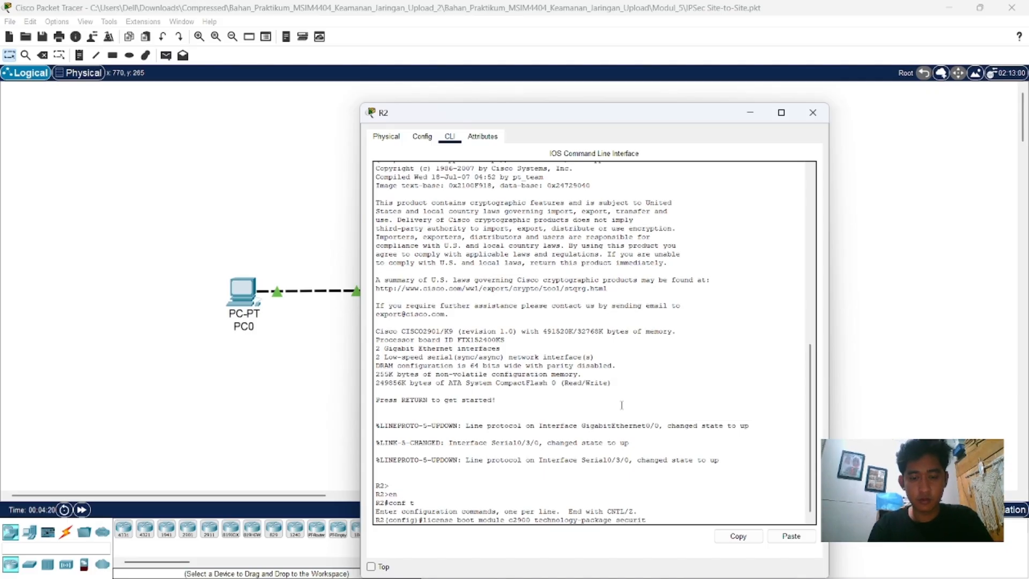
pyautogui.write('yk9')
pyautogui.press('Return')
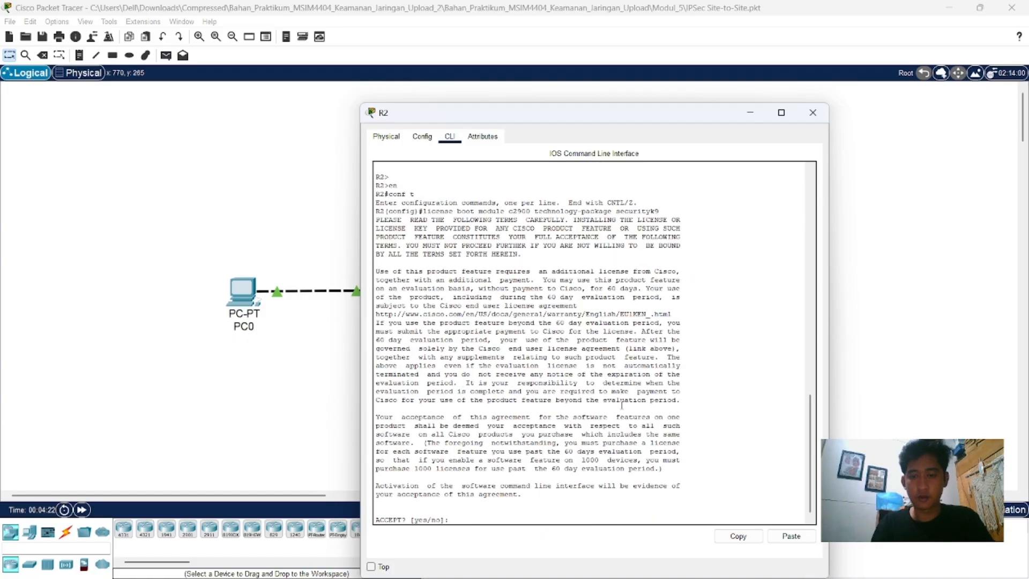
pyautogui.write('yes')
pyautogui.press('Return')
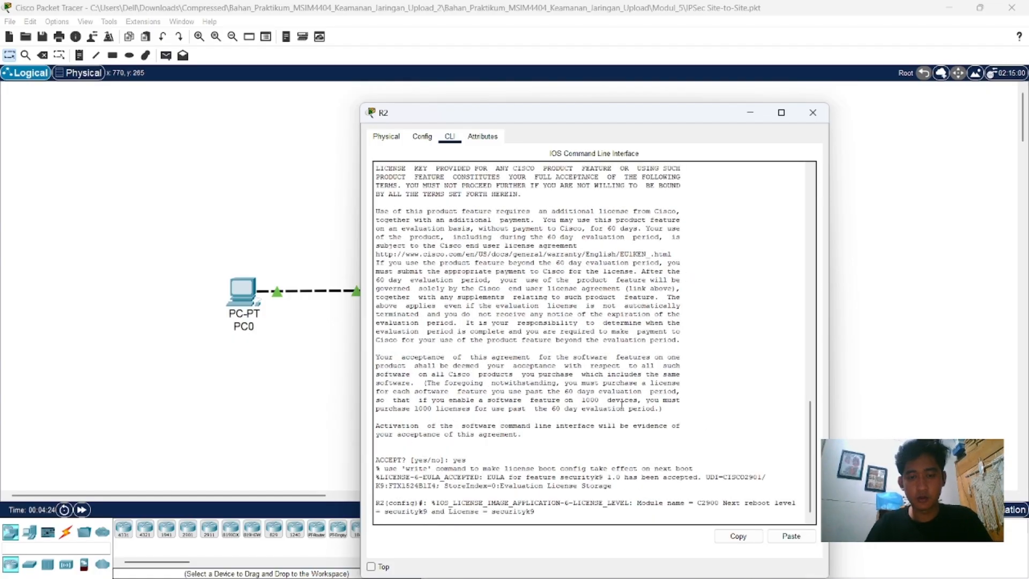
# Step: Leave global configuration mode on R2 with "end" to return to the privileged prompt
pyautogui.press('Return')
pyautogui.write('config)#c')
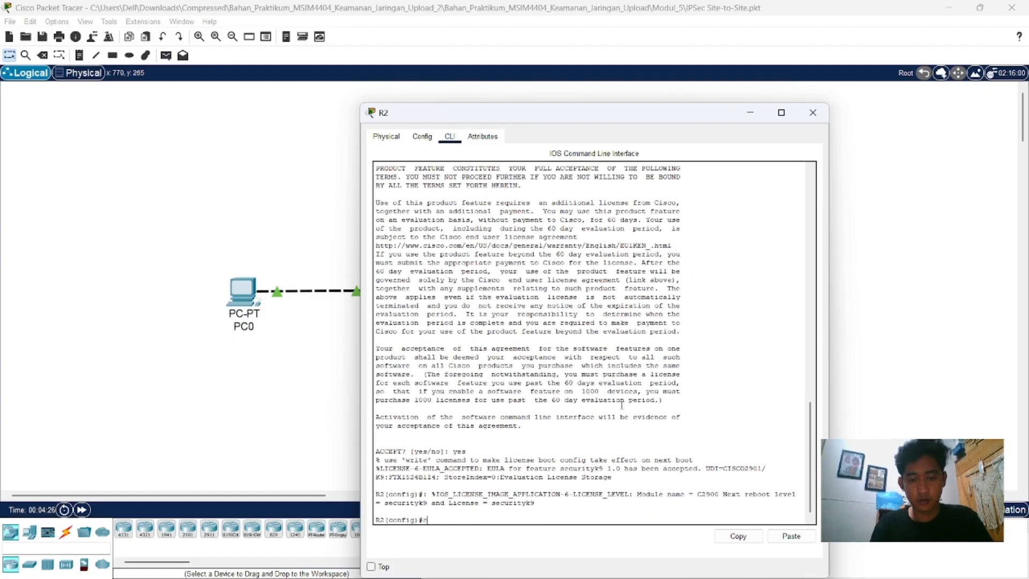
pyautogui.write('nd')
pyautogui.press('Return')
pyautogui.press('Return')
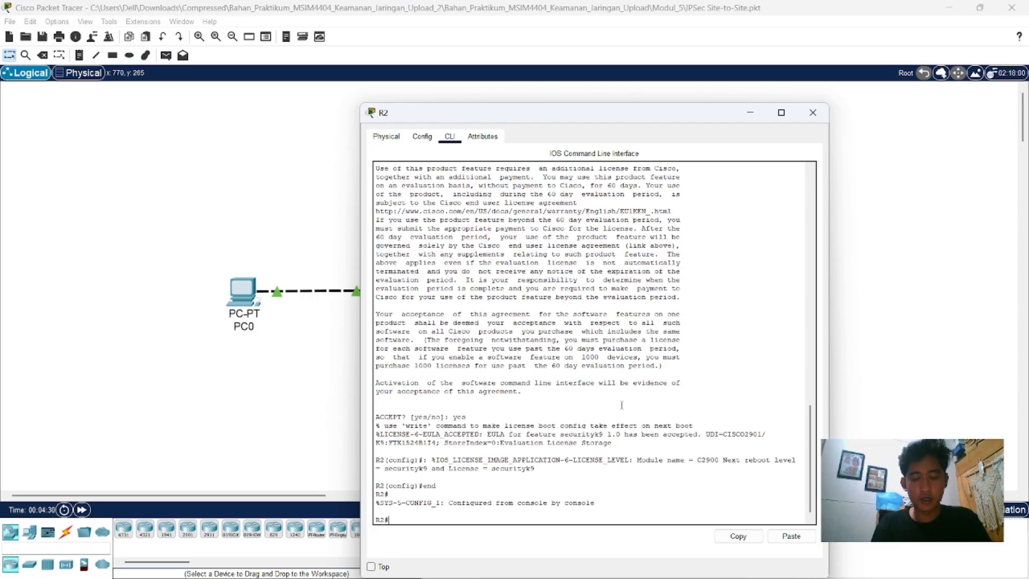
# Step: Save R2's running configuration with "copy run start", accepting the default destination filename startup-config
pyautogui.write('cu')
pyautogui.press('BackSpace')
pyautogui.press('BackSpace')
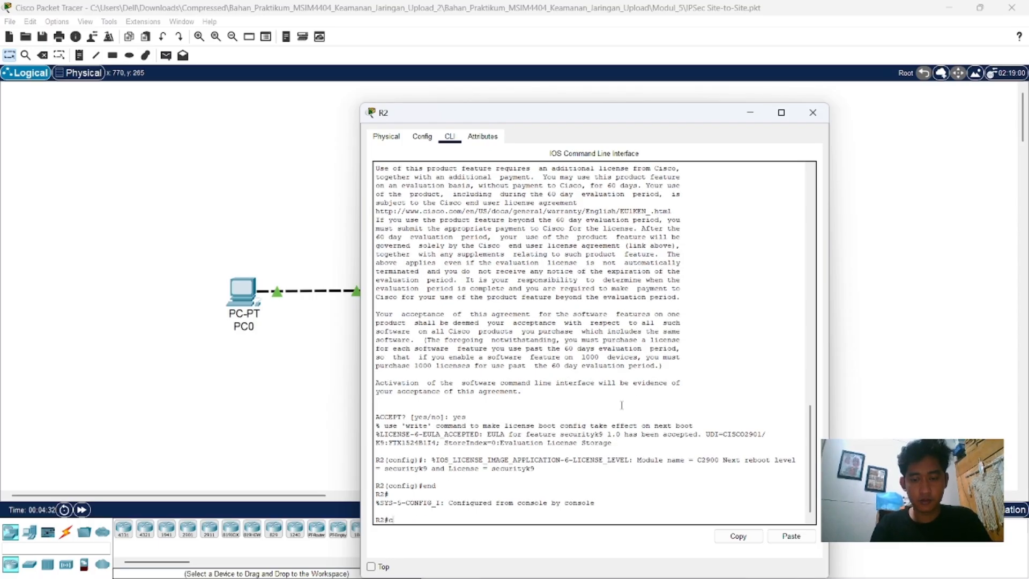
pyautogui.write('opy')
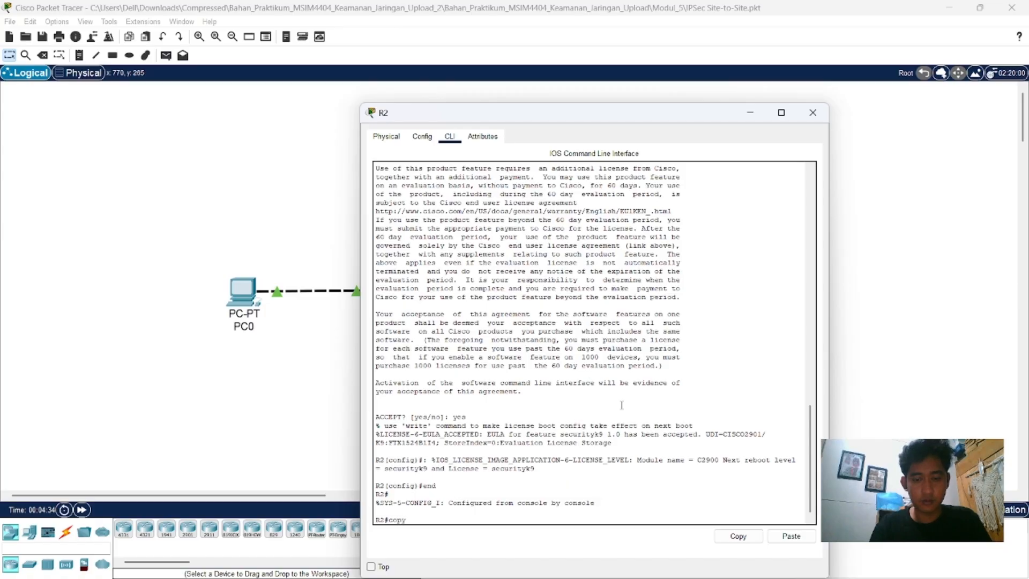
pyautogui.write(' run st')
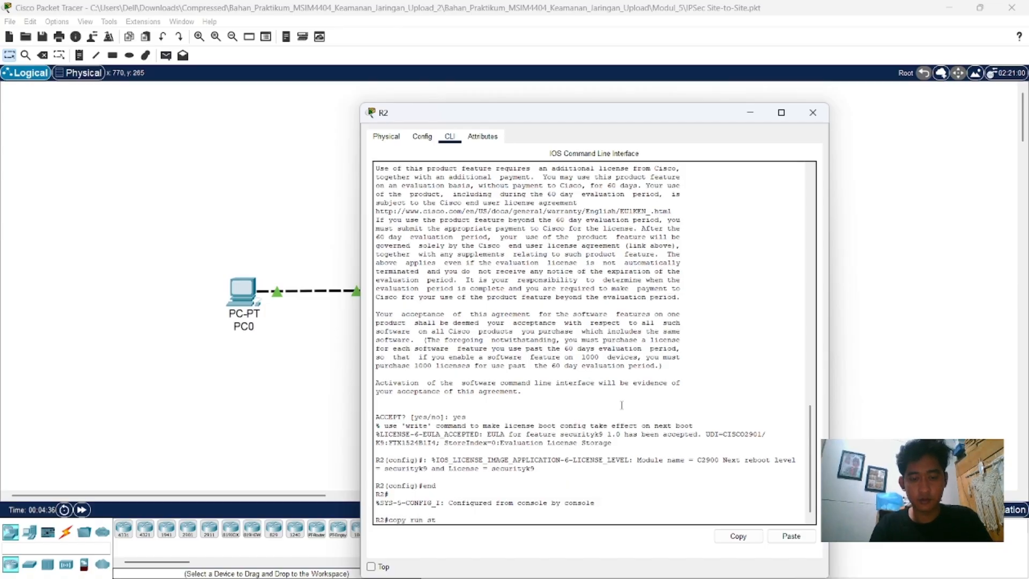
pyautogui.write('art')
pyautogui.press('Return')
pyautogui.press('Return')
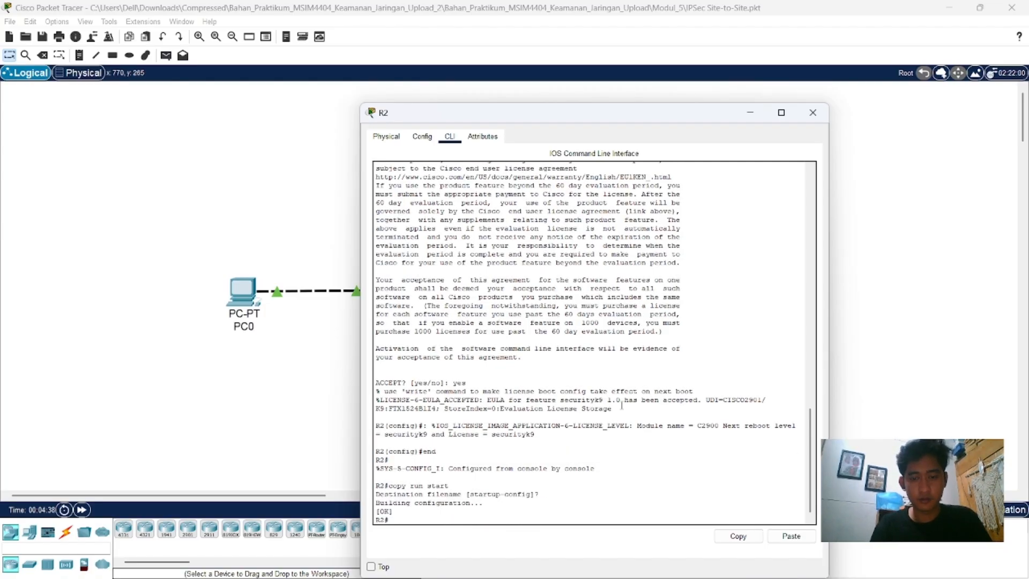
pyautogui.press('Return')
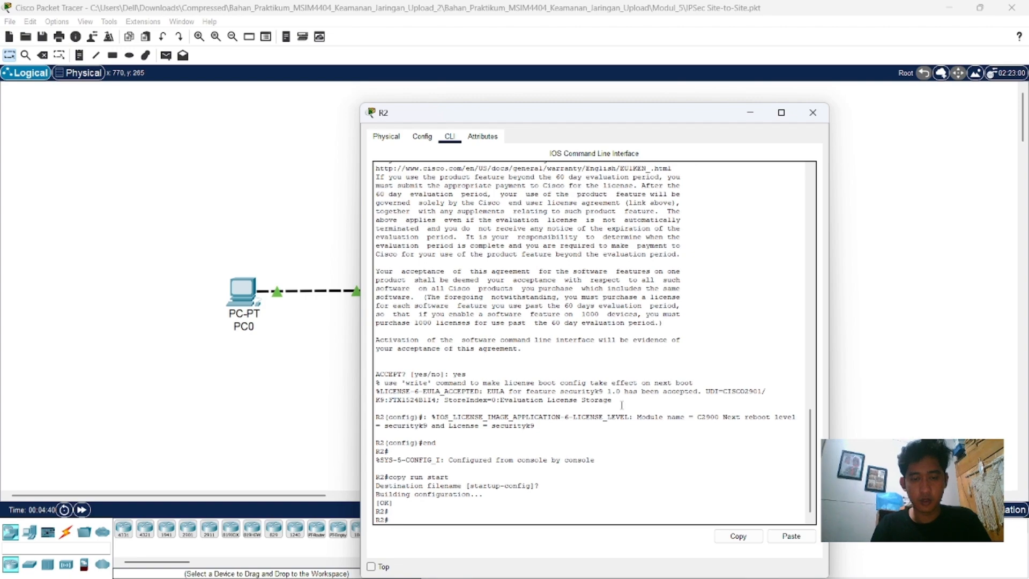
# Step: Reload R2, wait for it to restart to its prompt, and close its window
pyautogui.write('re')
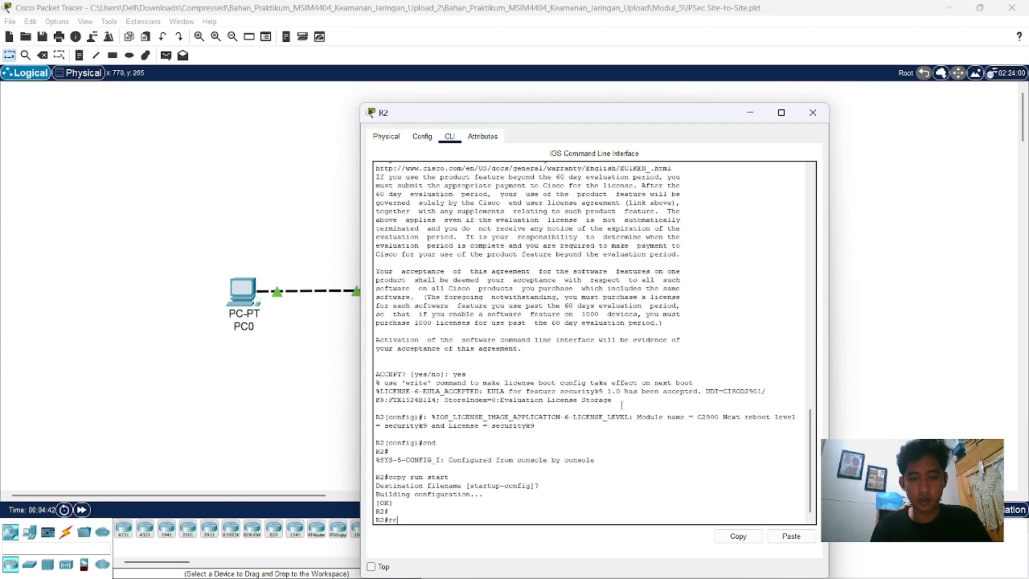
pyautogui.write('load')
pyautogui.press('Return')
pyautogui.press('Return')
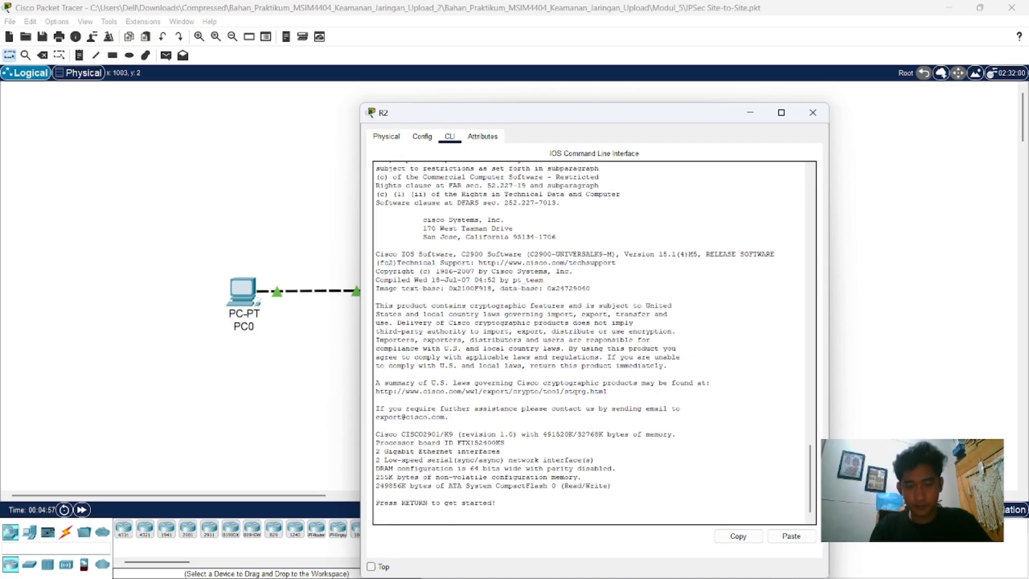
pyautogui.press('Return')
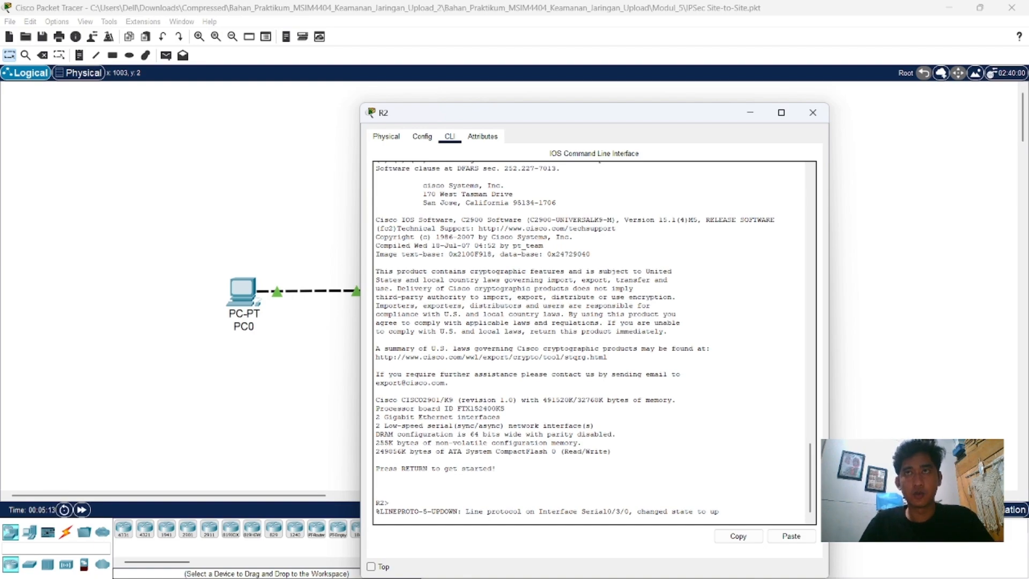
pyautogui.click(813, 114)
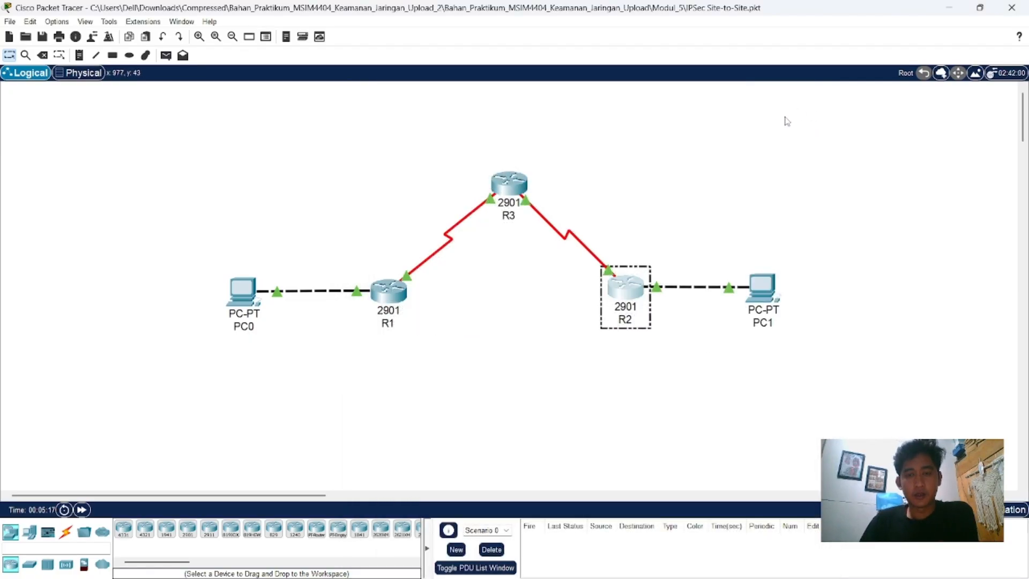
# Step: Open R1's command line, enable privileged mode and enter global configuration mode
pyautogui.click(387, 290)
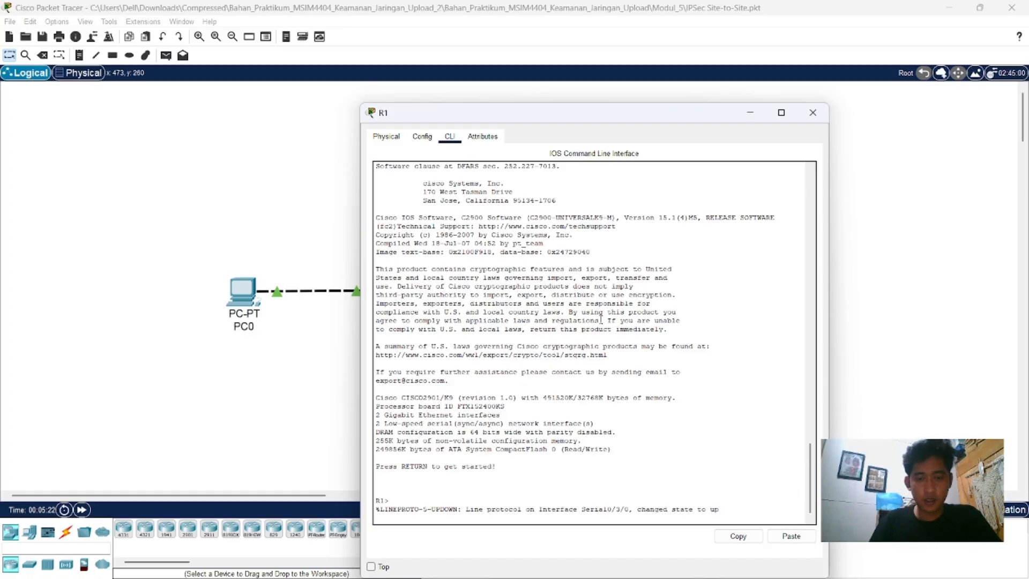
pyautogui.press('Return')
pyautogui.write('en')
pyautogui.press('Return')
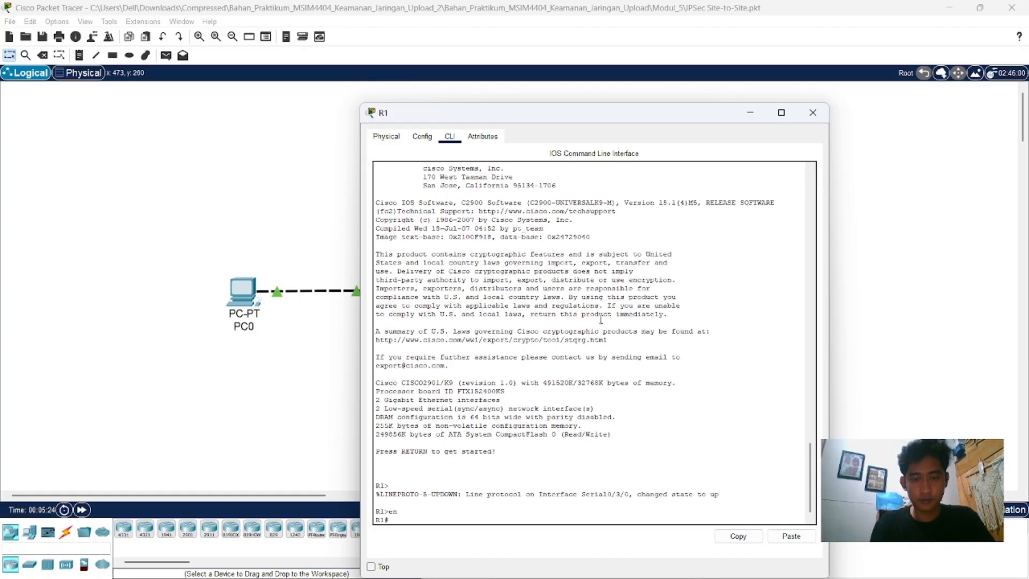
pyautogui.write('conf t')
pyautogui.press('Return')
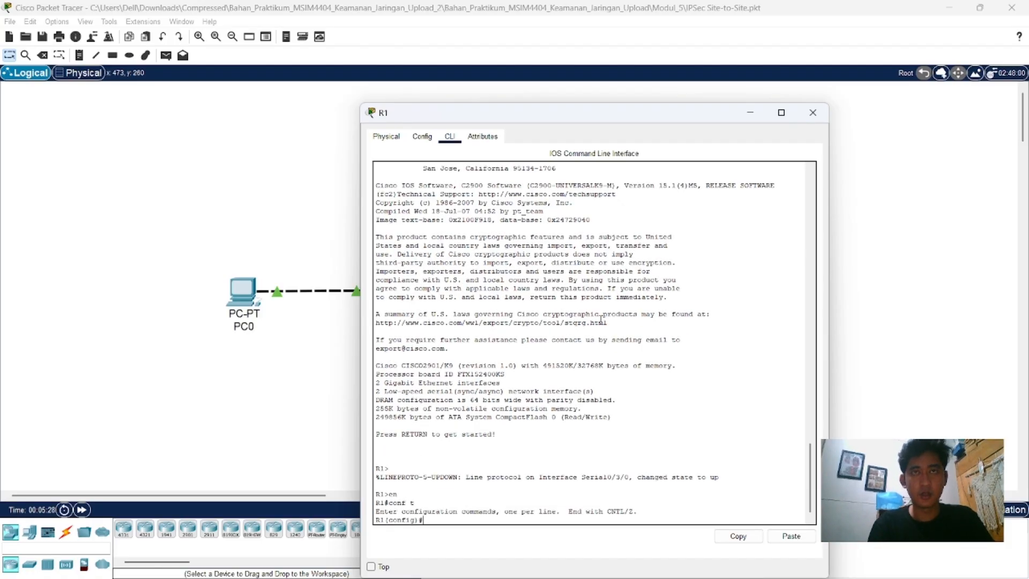
# Step: Add a default static route on R1 with "ip route 0.0.0.0 0.0.0.0 172.16.10.1"
pyautogui.write('ip route')
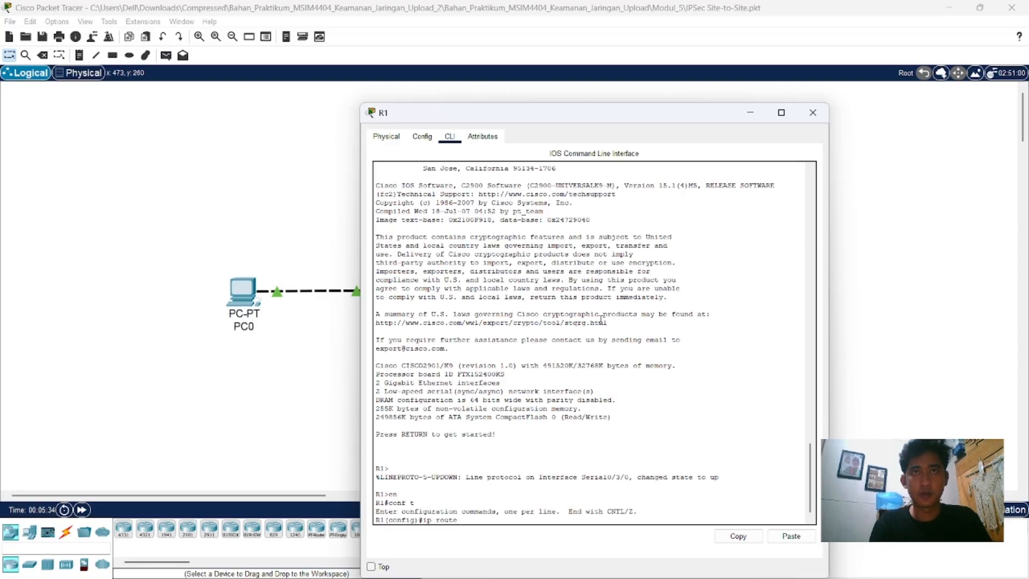
pyautogui.write(' 0.0.0')
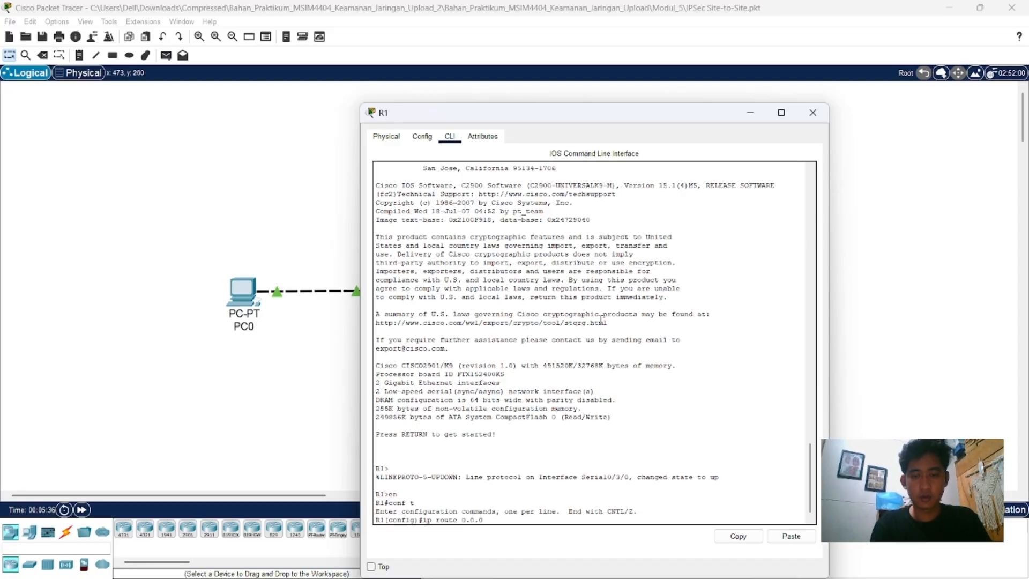
pyautogui.write('.0')
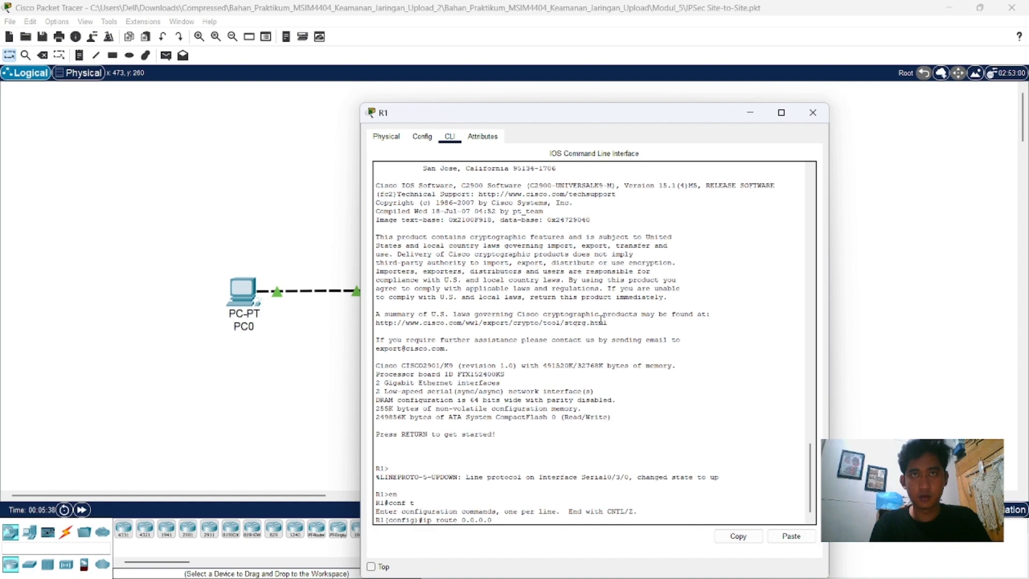
pyautogui.write(' 0.0.0.0 172.1')
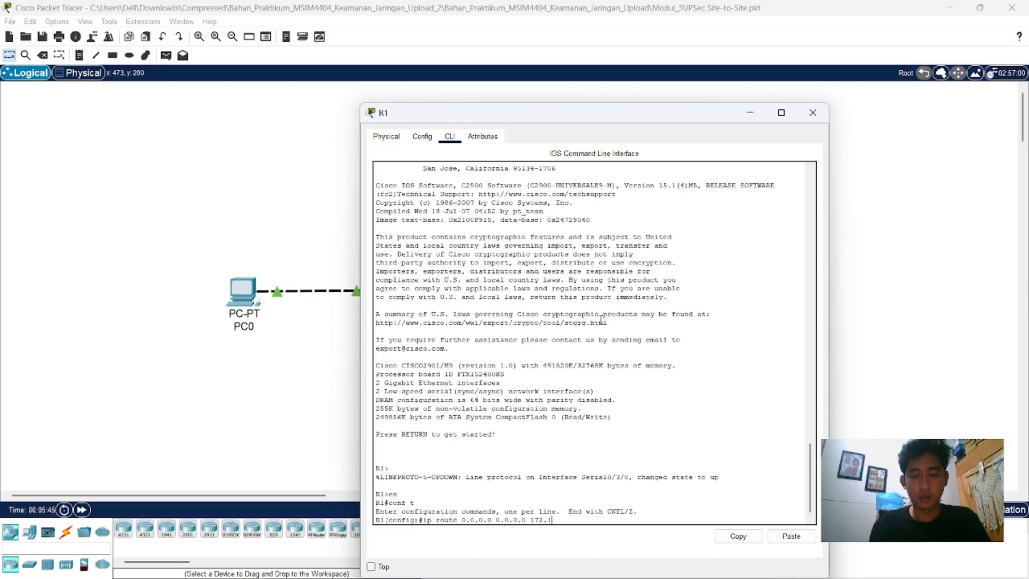
pyautogui.write('6.')
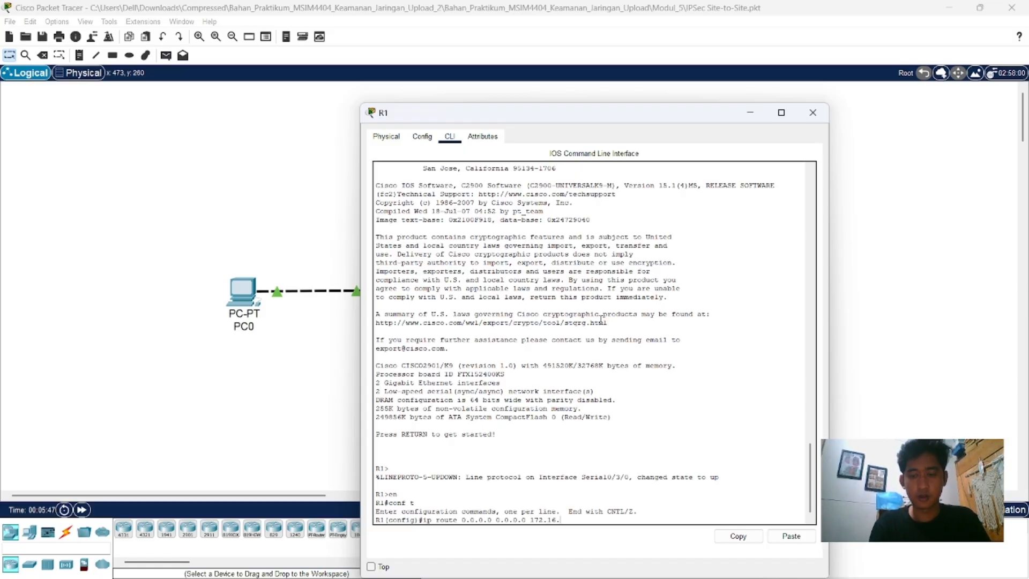
pyautogui.write('10.2')
pyautogui.press('Return')
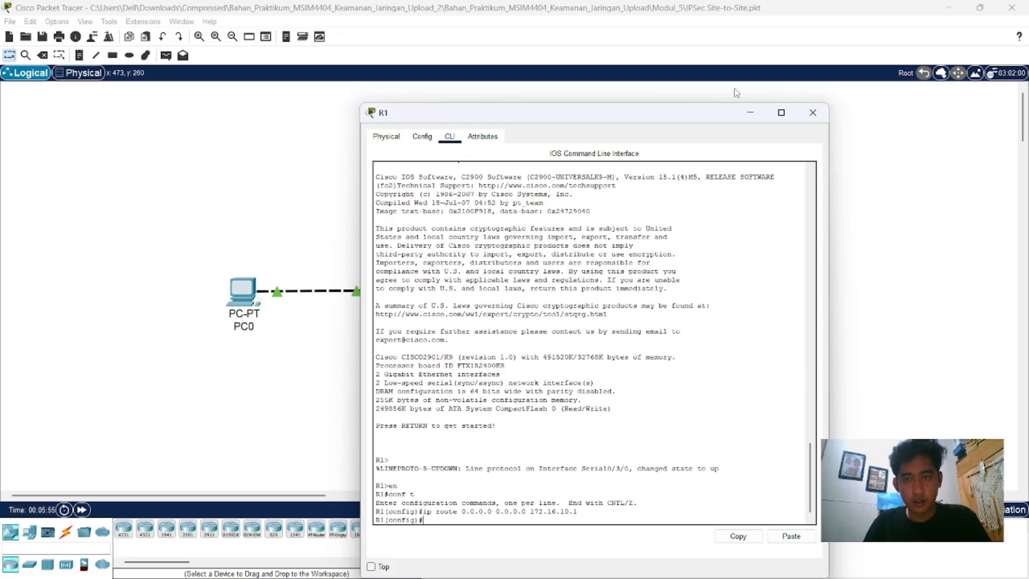
# Step: Switch from R1 to R2's command line, enable privileged mode and enter global configuration mode
pyautogui.click(813, 114)
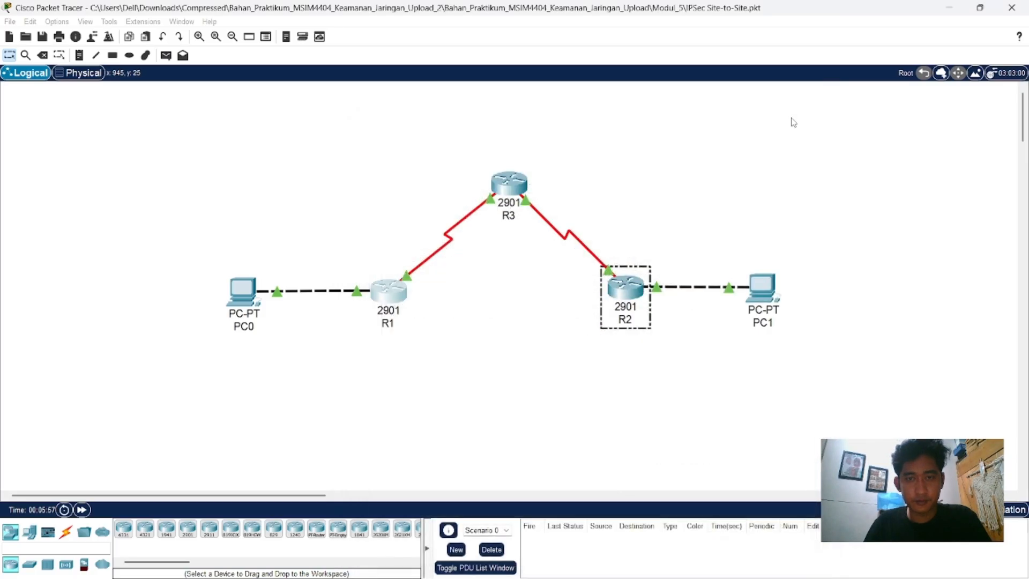
pyautogui.click(627, 292)
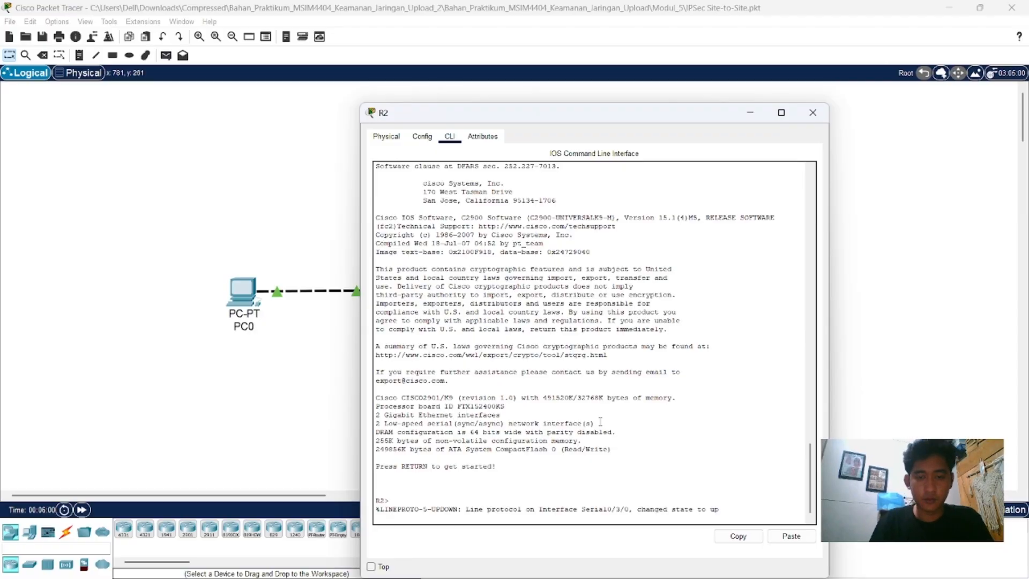
pyautogui.write('en')
pyautogui.press('Return')
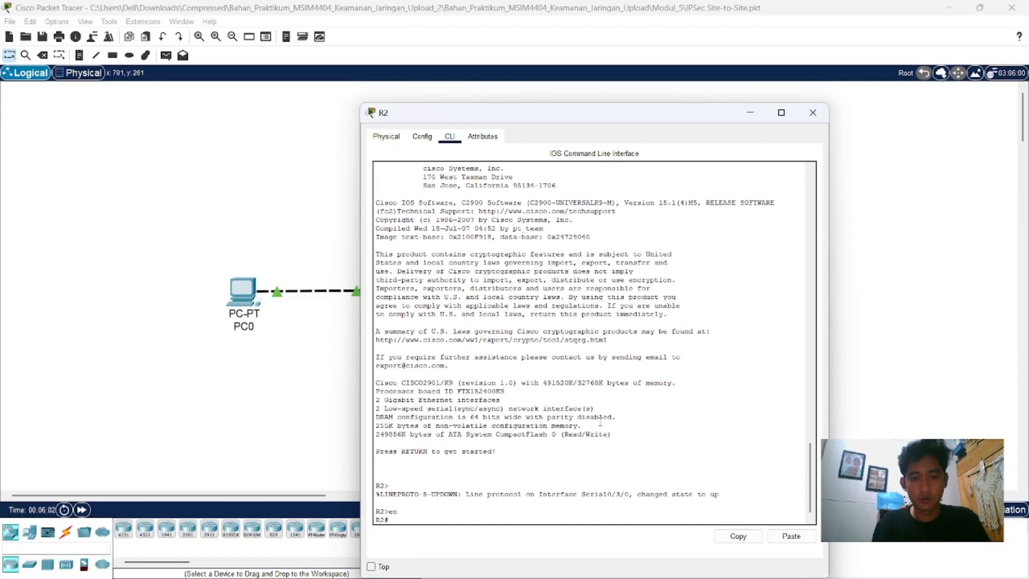
pyautogui.write('conf')
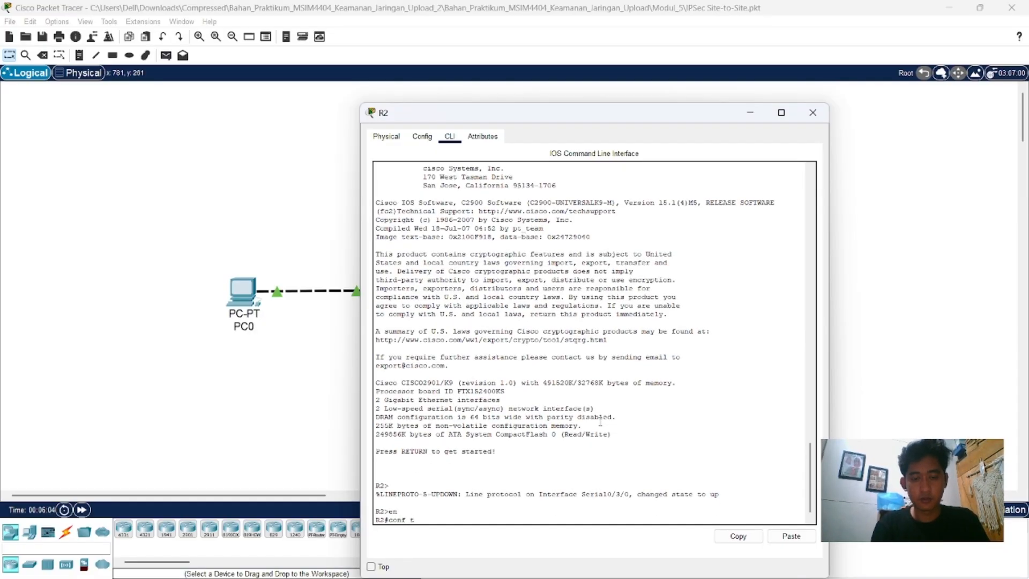
pyautogui.write(' t')
pyautogui.press('Return')
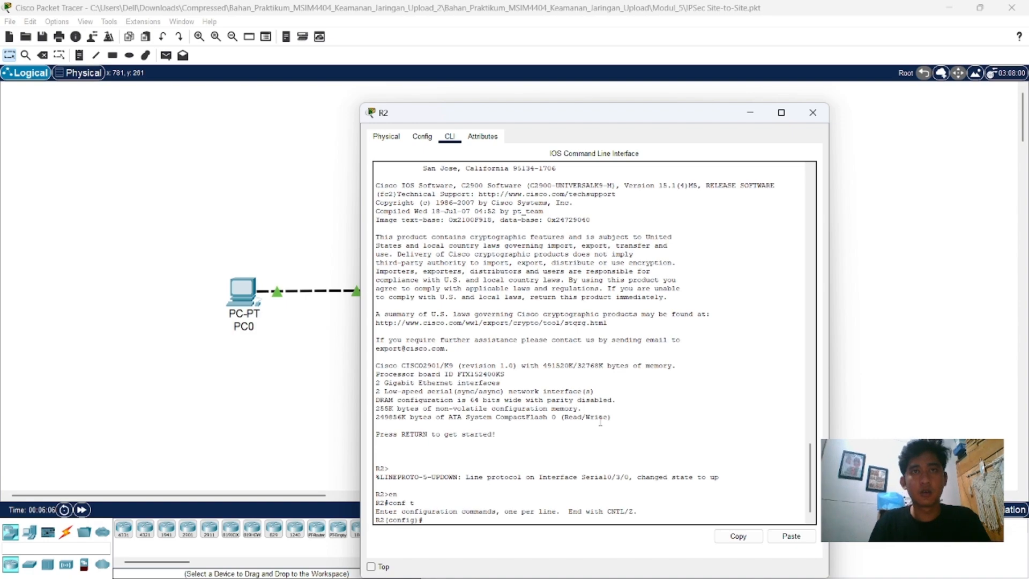
# Step: Add a default static route on R2 with "ip route 0.0.0.0 0.0.0.0 172.16.20.1"
pyautogui.write('ip ')
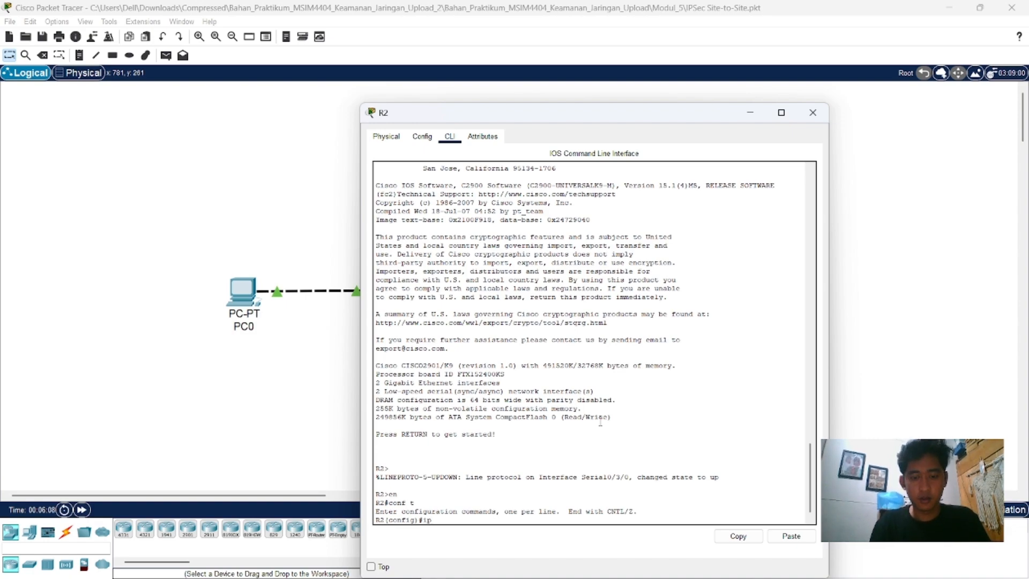
pyautogui.write('route ')
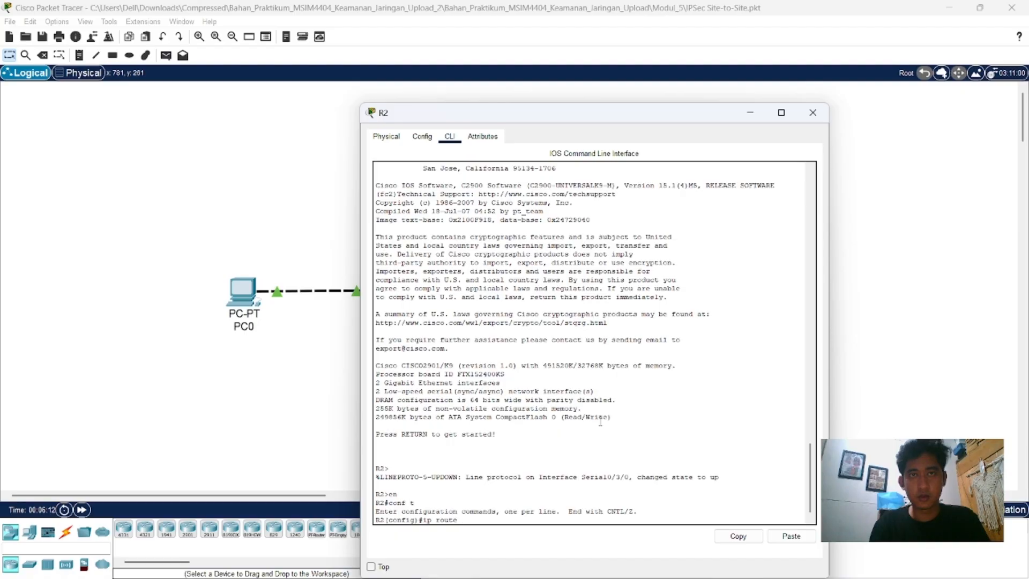
pyautogui.write('0.0.0.0')
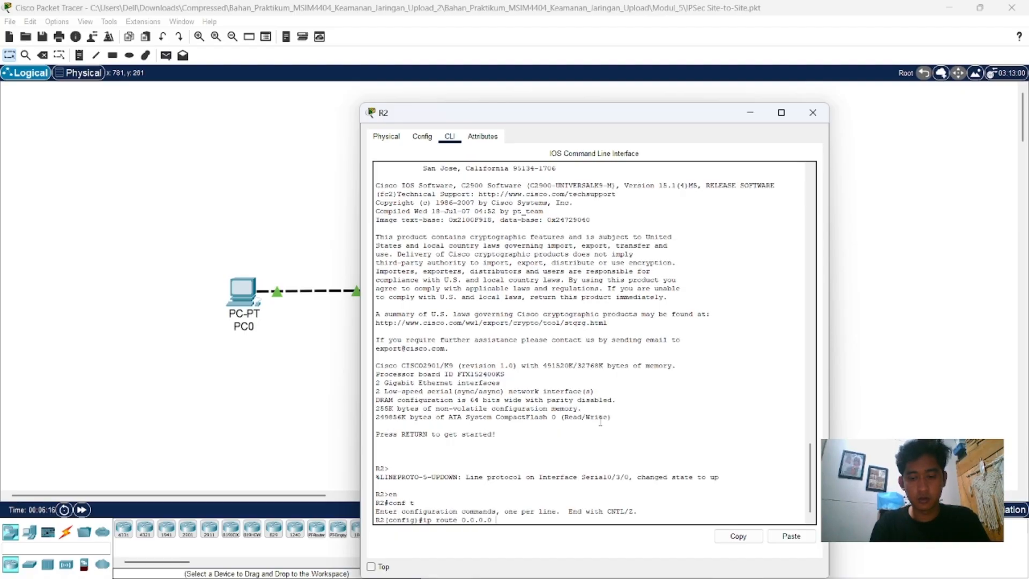
pyautogui.write(' 0.0.0.0')
pyautogui.write(' 1')
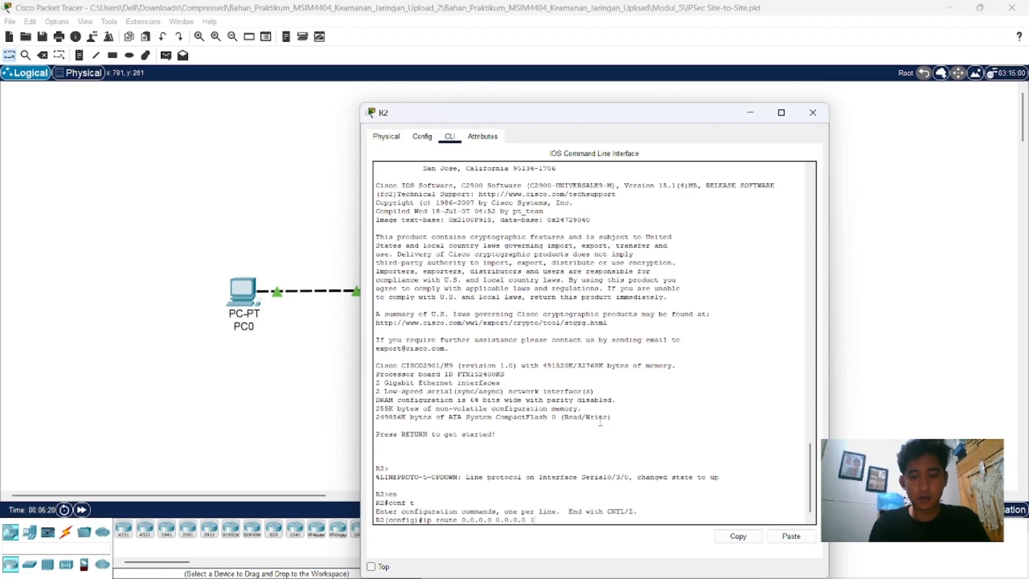
pyautogui.write('72.16')
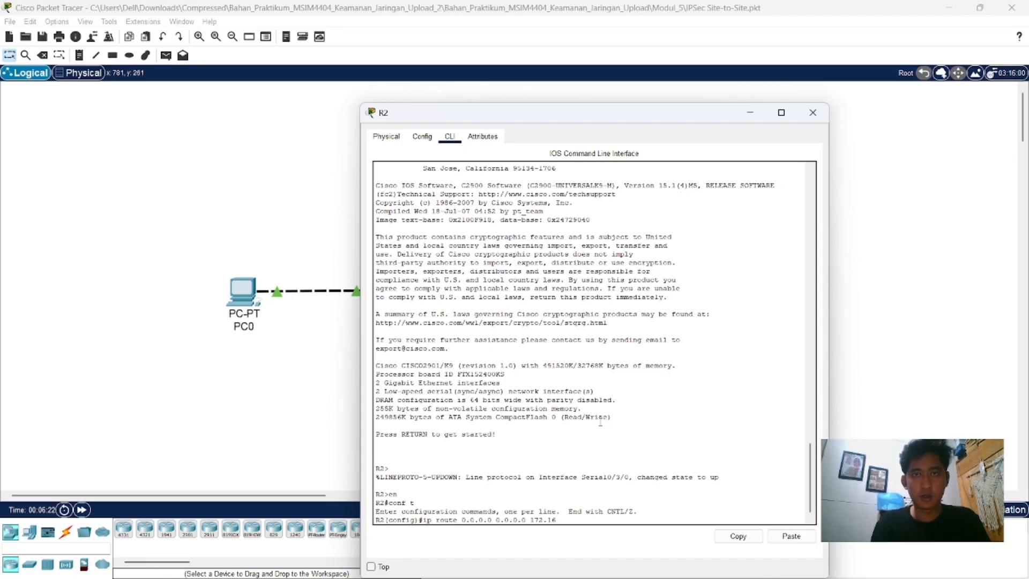
pyautogui.write('.20')
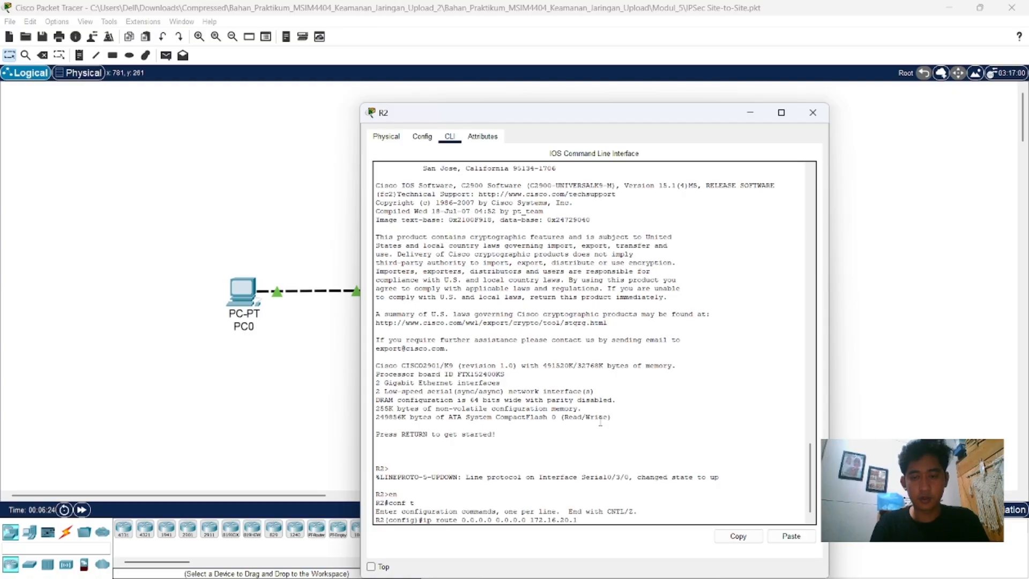
pyautogui.write('.1')
pyautogui.press('Return')
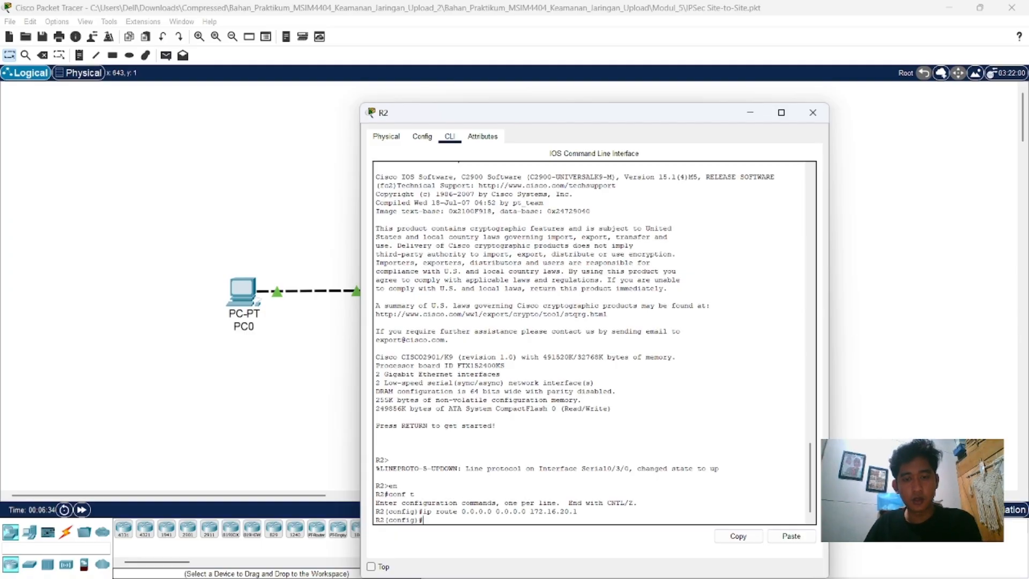
# Step: Close R2's window and reopen R1's command line in global configuration mode
pyautogui.click(813, 113)
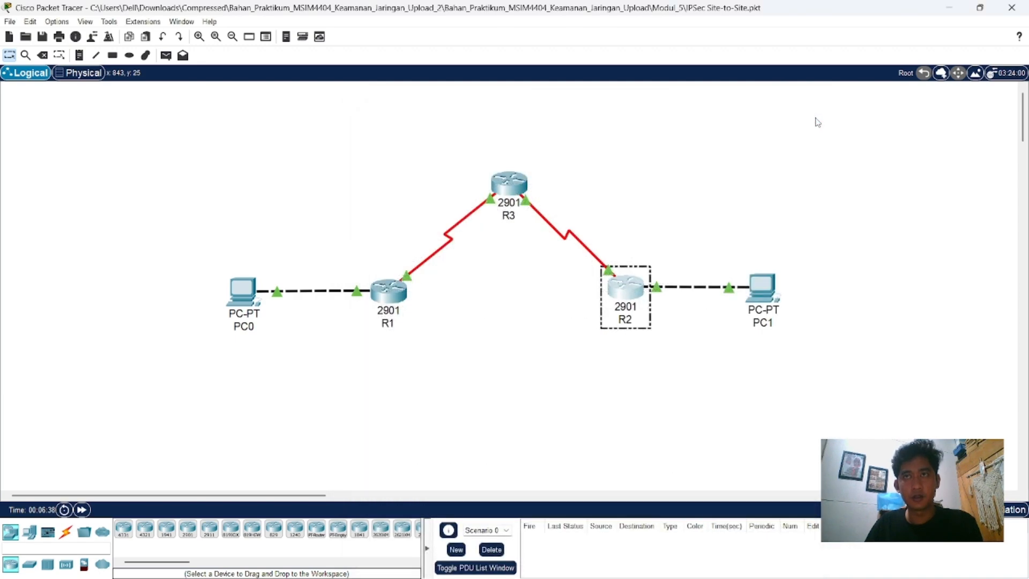
pyautogui.click(396, 290)
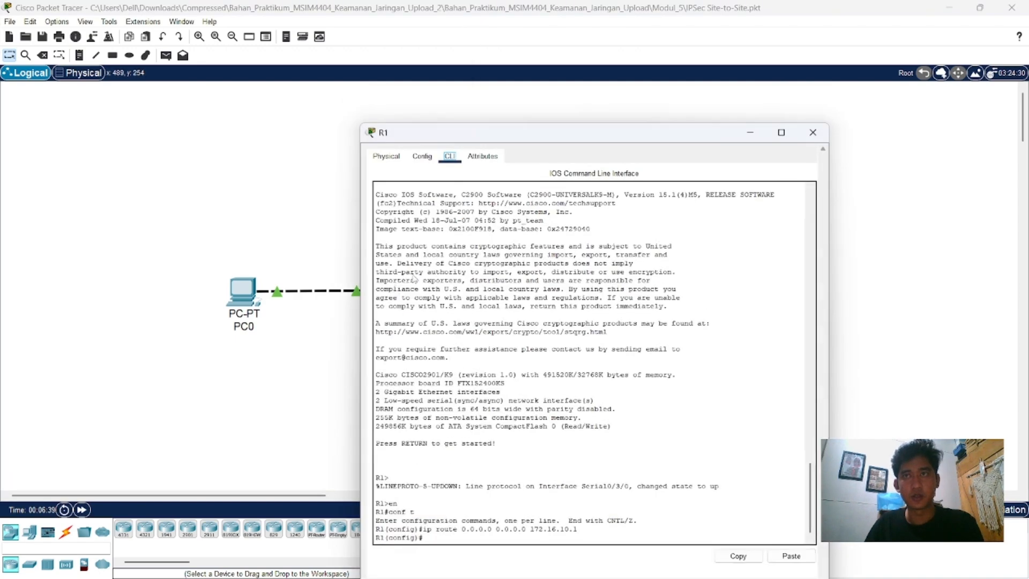
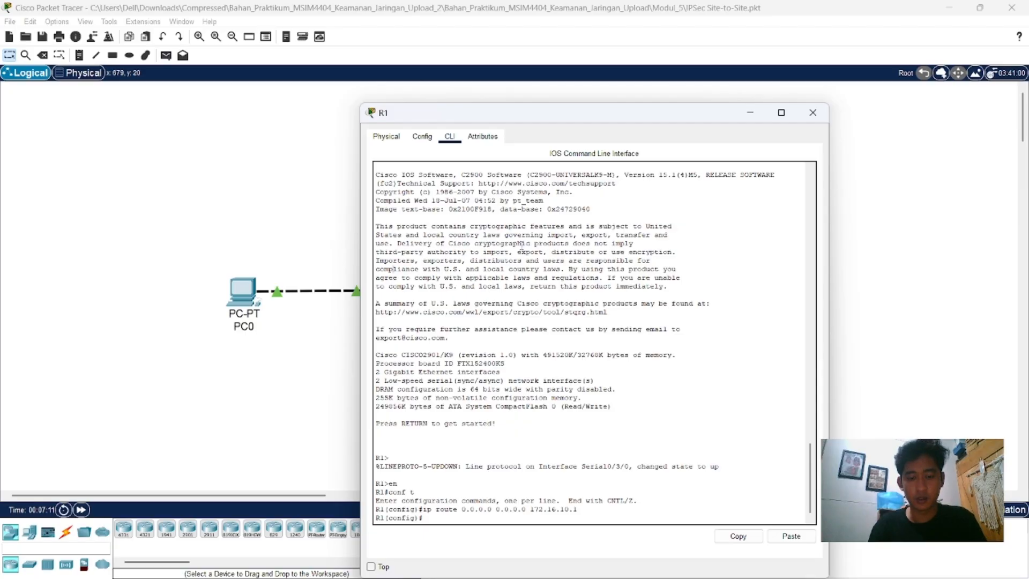
# Step: Create access list 110 on R1 permitting IP traffic from 192.168.10.0 0.0.0.255 to 192.168.20.0 0.0.0.255
pyautogui.write('ac')
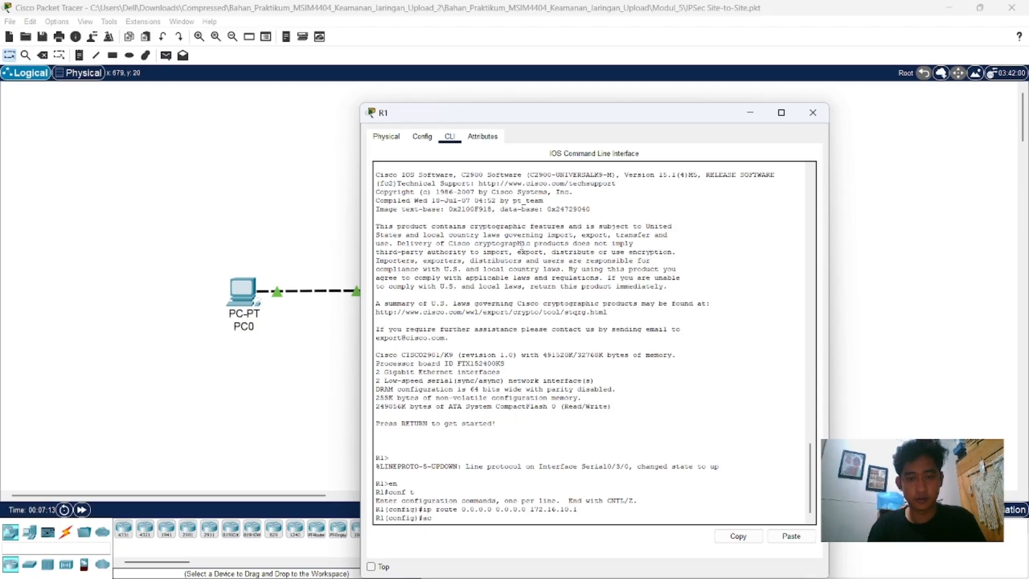
pyautogui.write('cess-l')
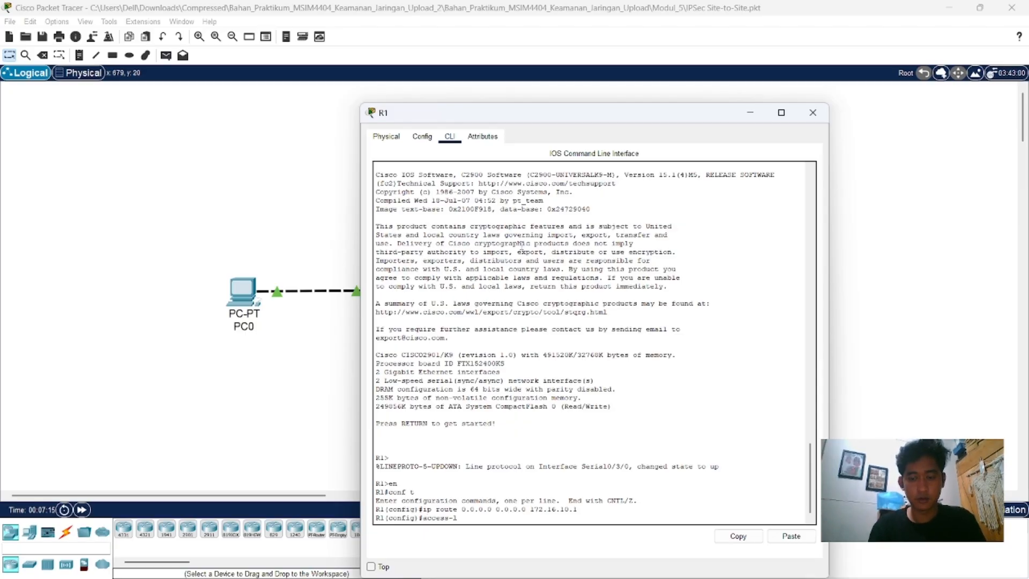
pyautogui.write('ist')
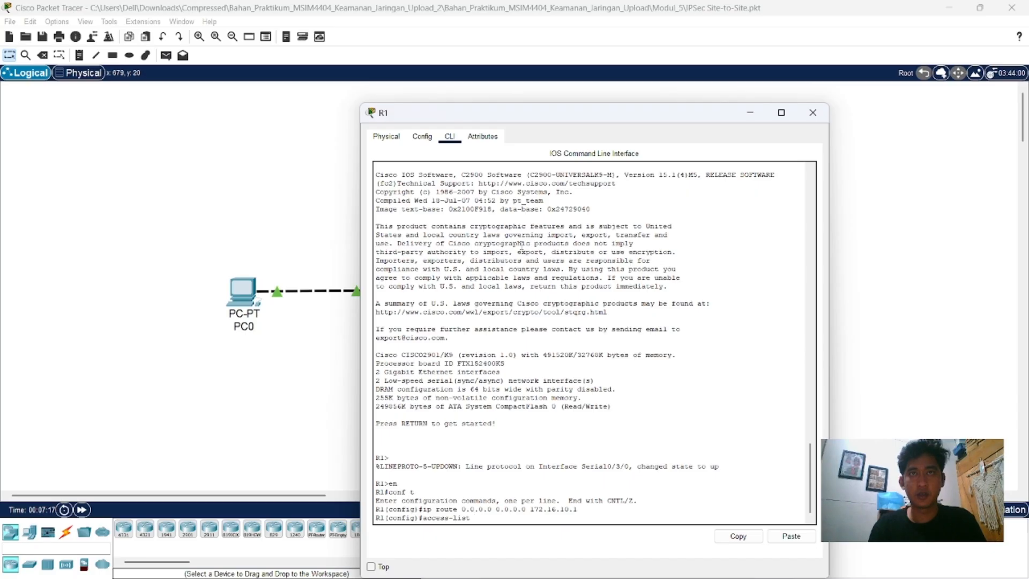
pyautogui.write(' 110')
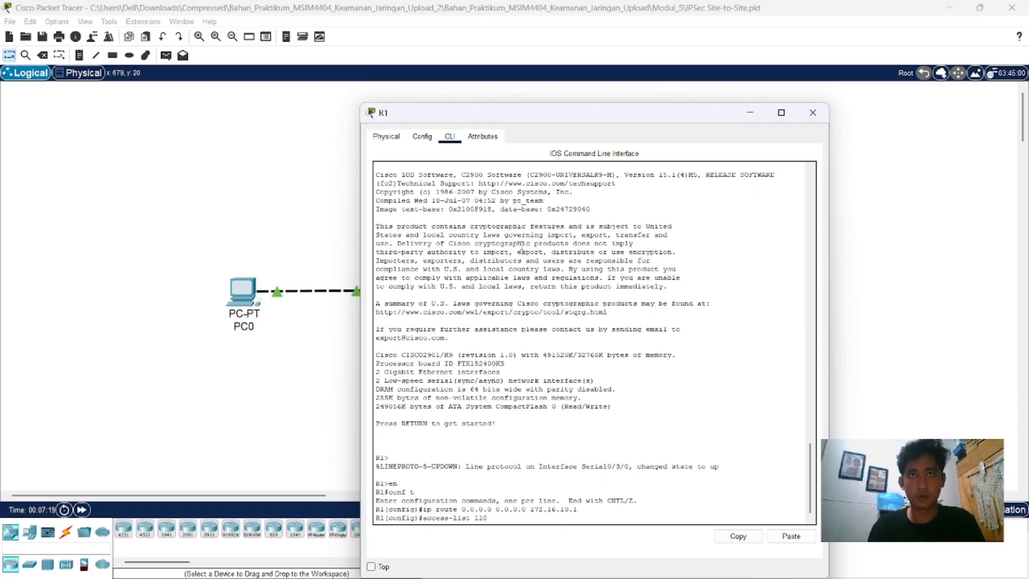
pyautogui.write(' permit')
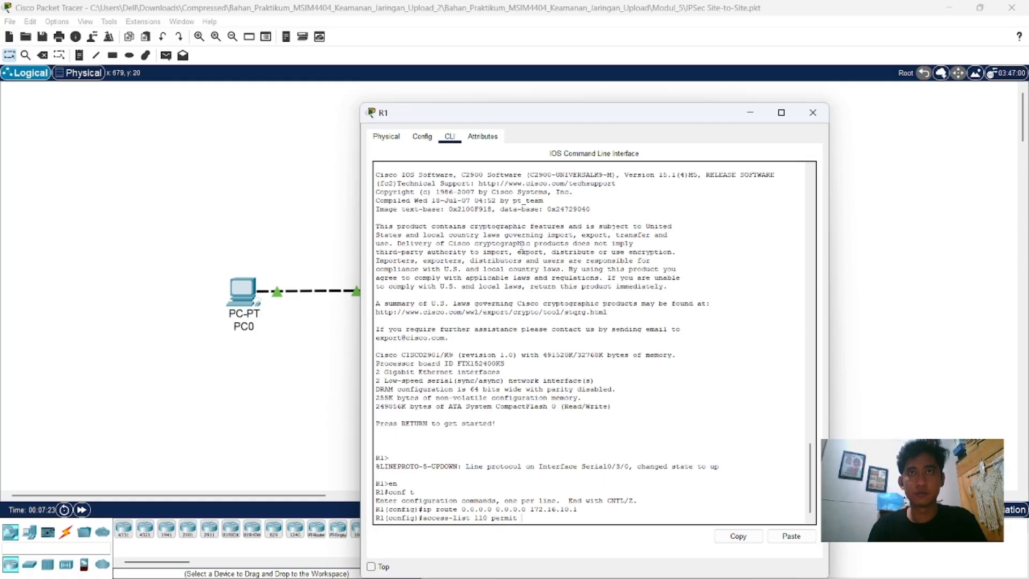
pyautogui.write(' ip ')
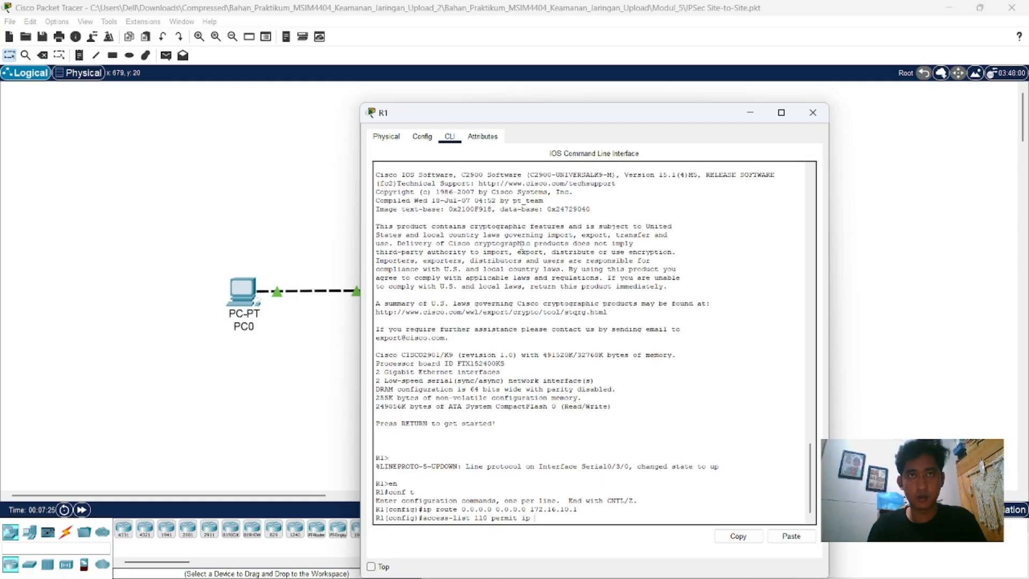
pyautogui.write('192.168')
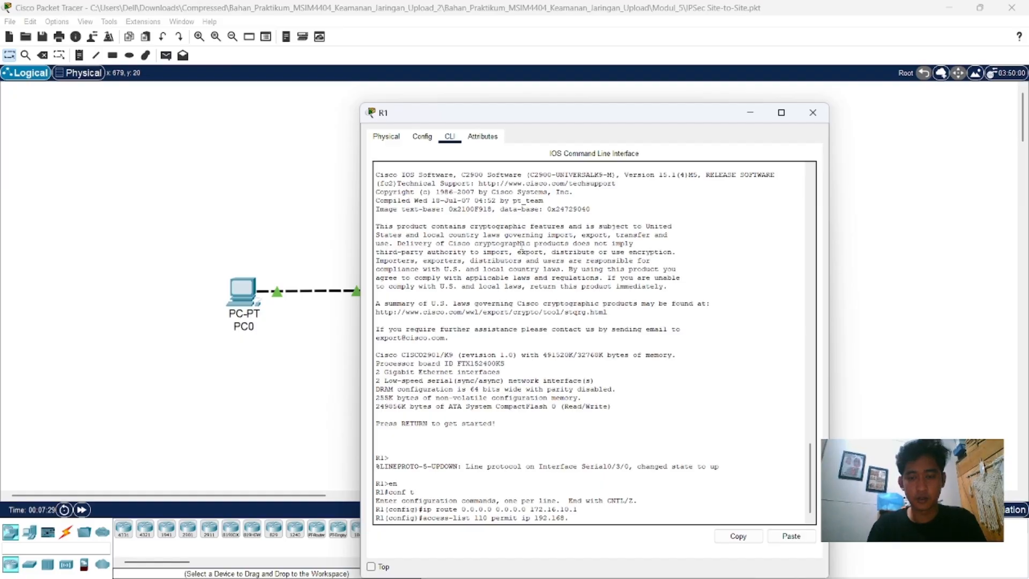
pyautogui.write('.10.0')
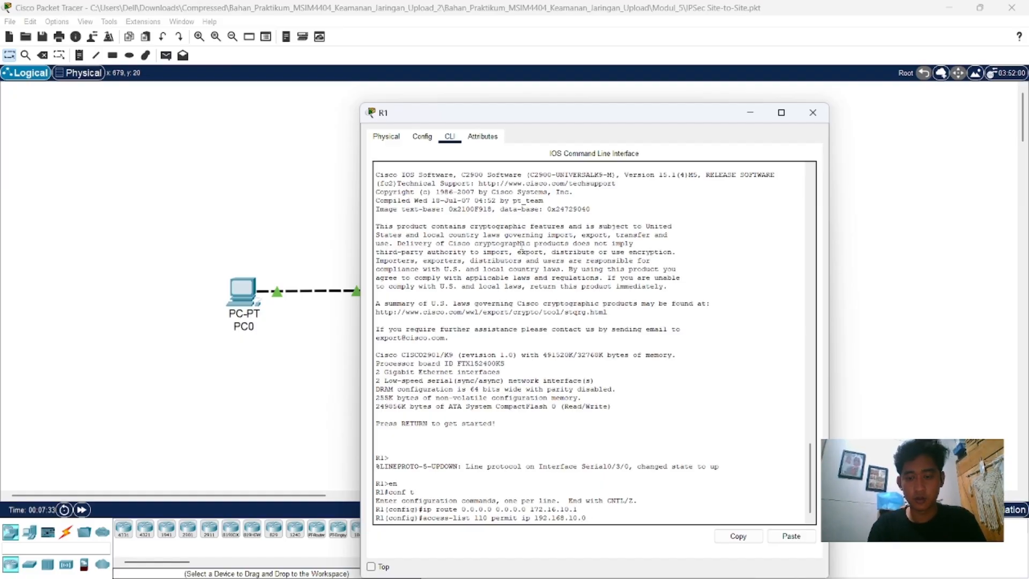
pyautogui.write(' 0.0.')
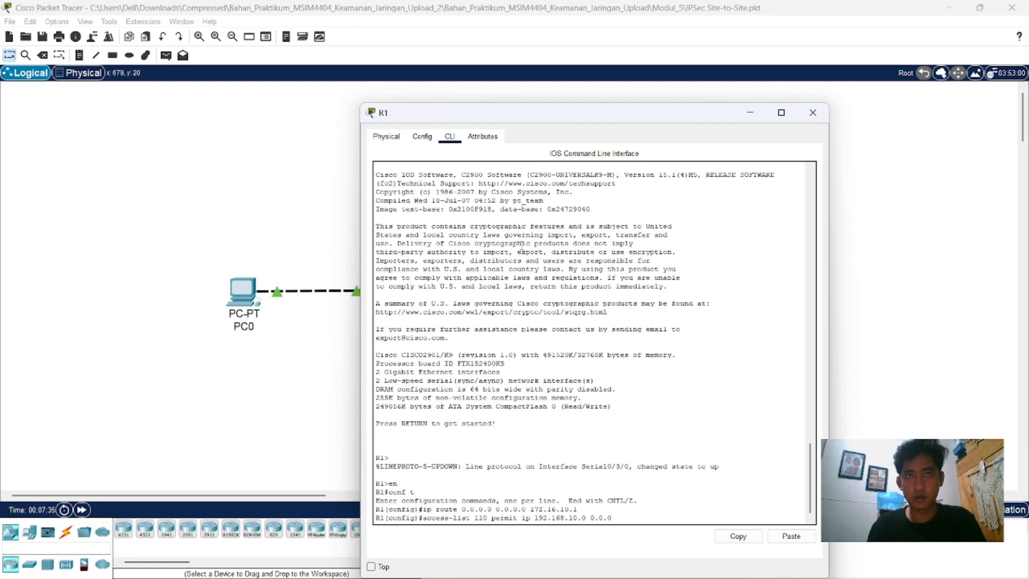
pyautogui.write('0.255')
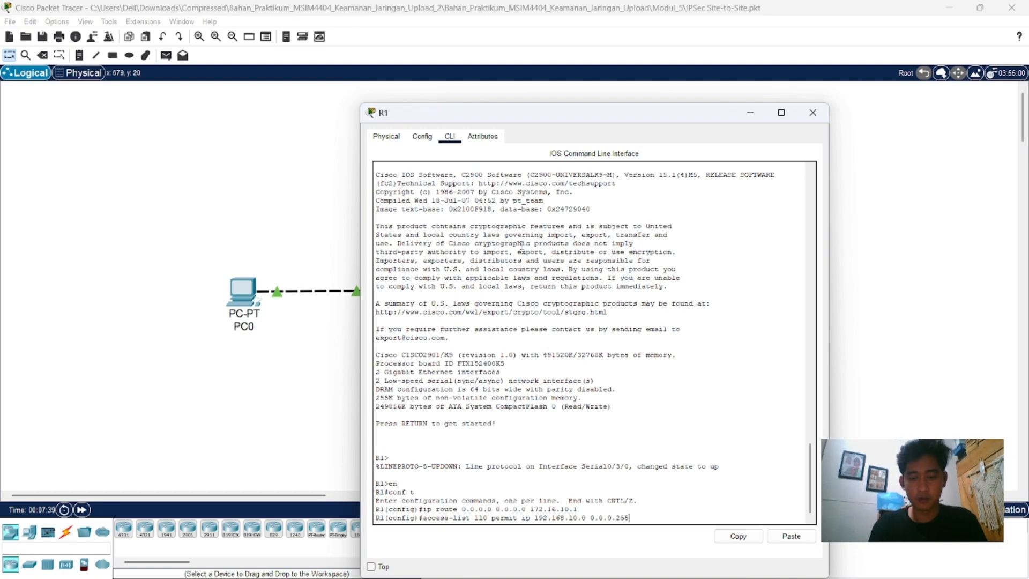
pyautogui.write(' 192.16')
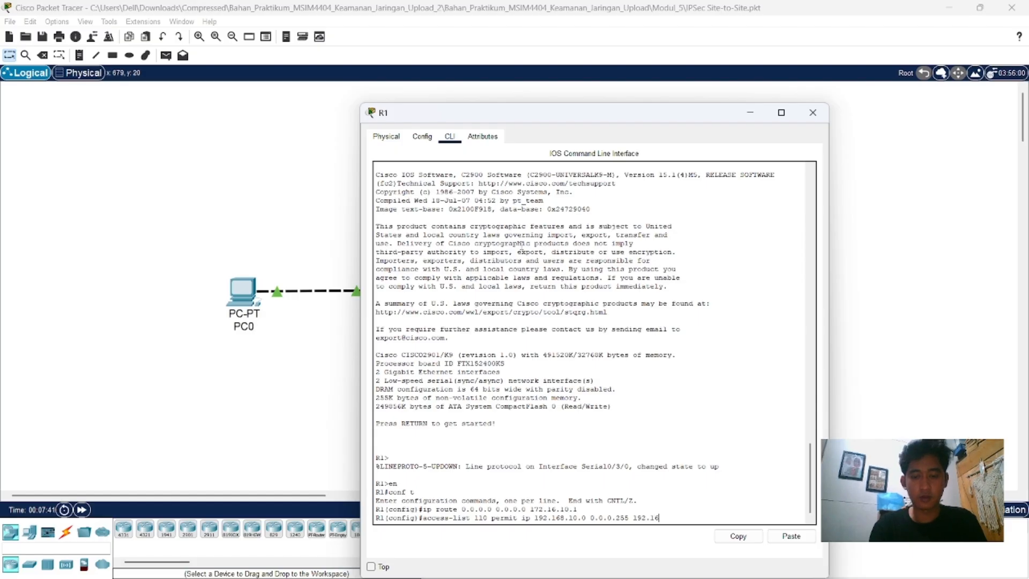
pyautogui.write('8.20.0')
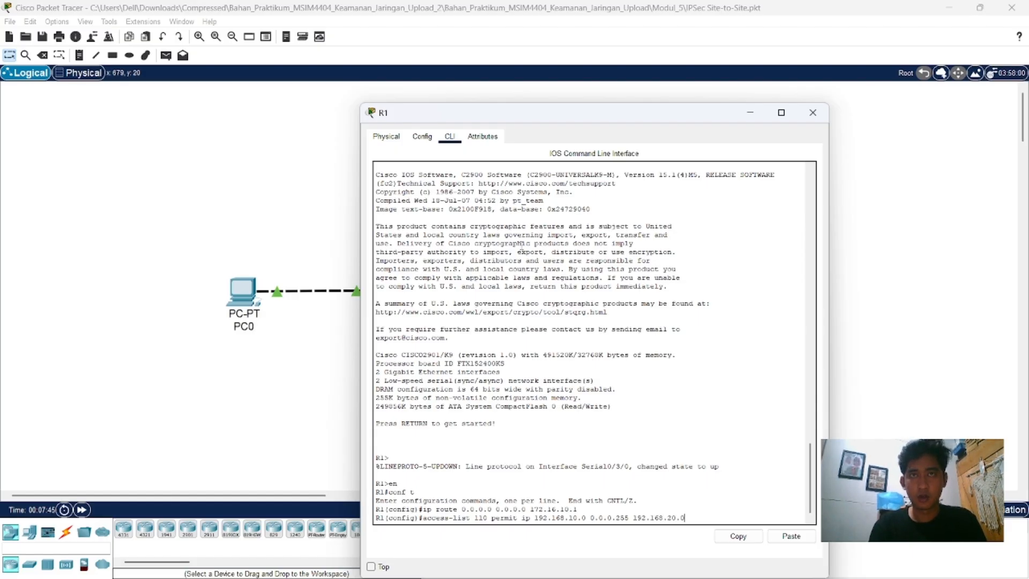
pyautogui.write(' 0.0.')
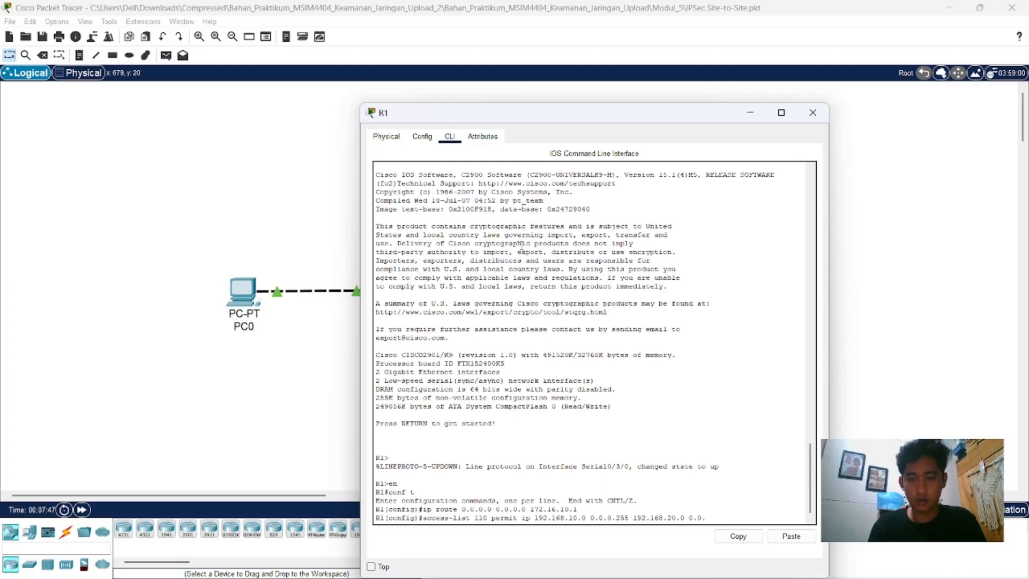
pyautogui.write('0.255')
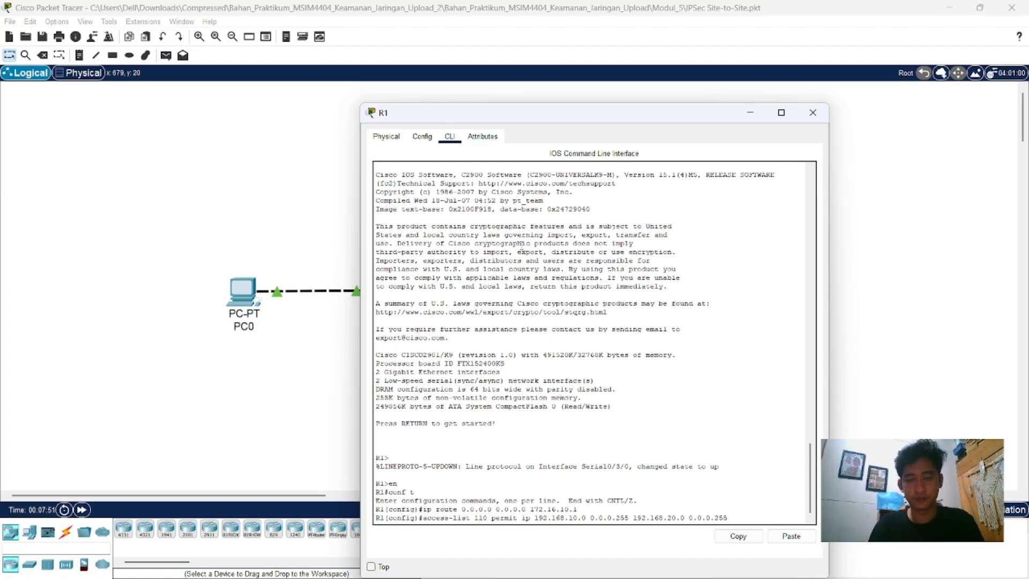
pyautogui.press('Return')
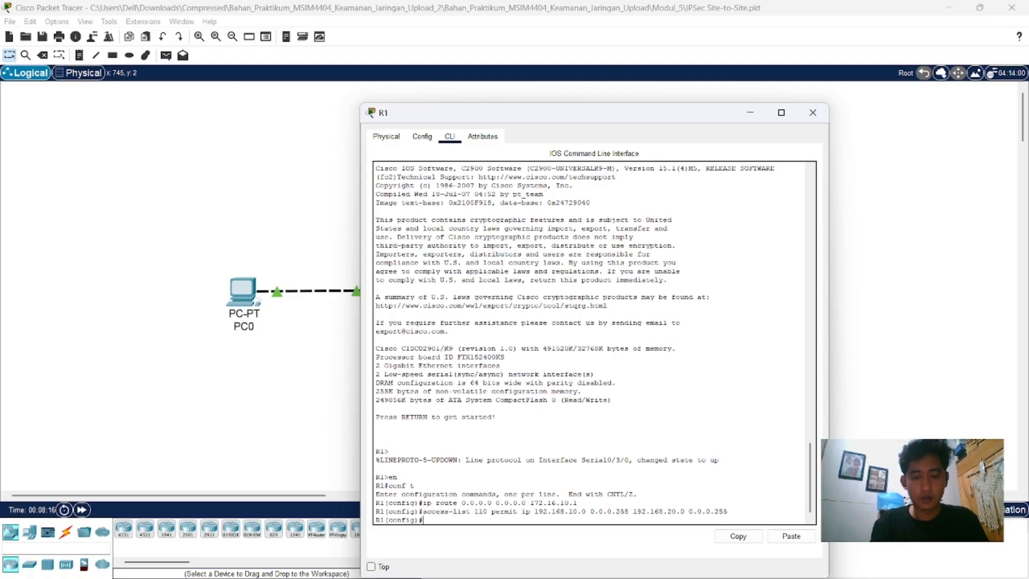
# Step: Create ISAKMP policy 10 on R1 with "crypto isakmp policy 10"
pyautogui.write('cryp')
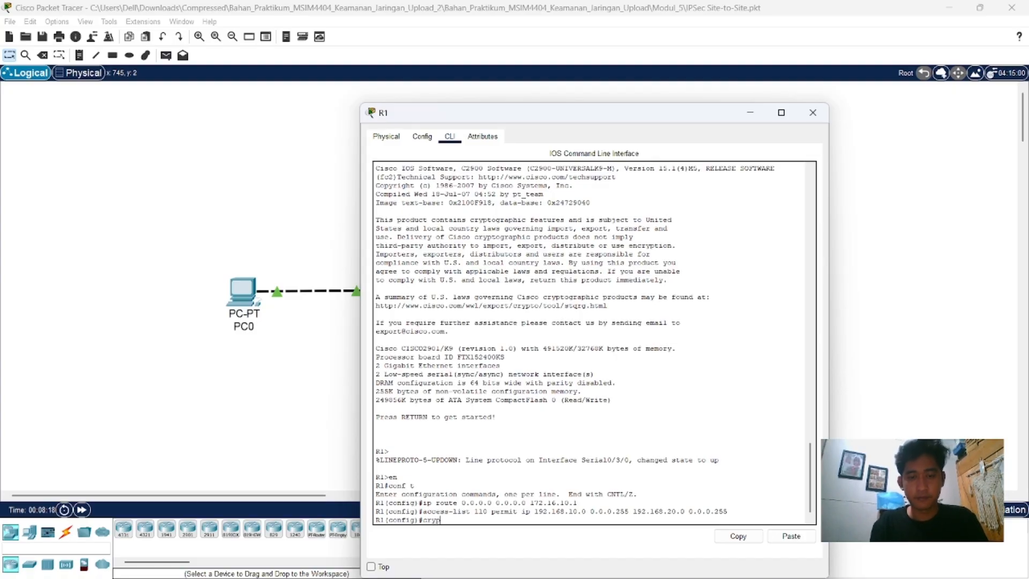
pyautogui.write('to')
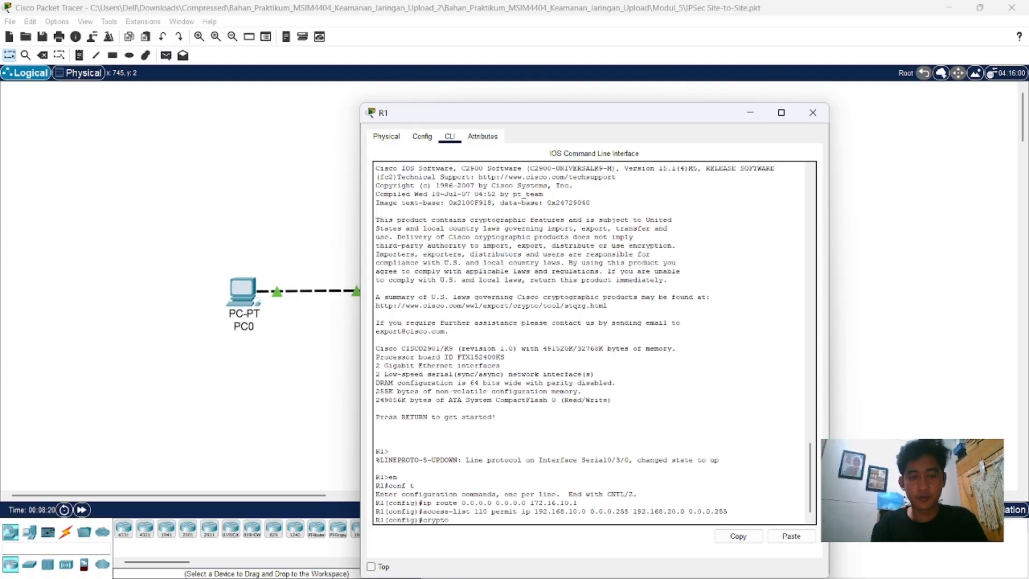
pyautogui.write(' is')
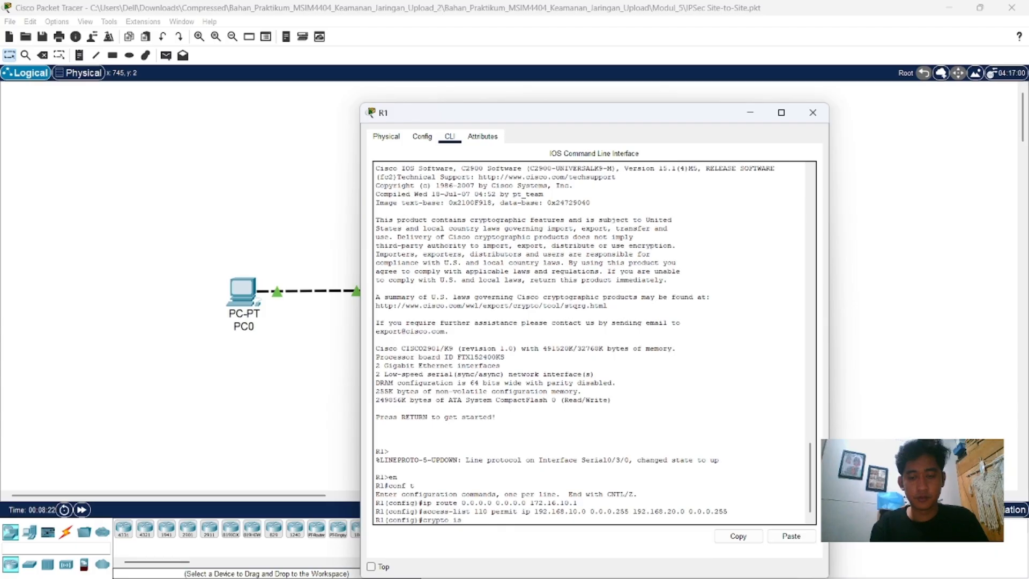
pyautogui.write('akmp')
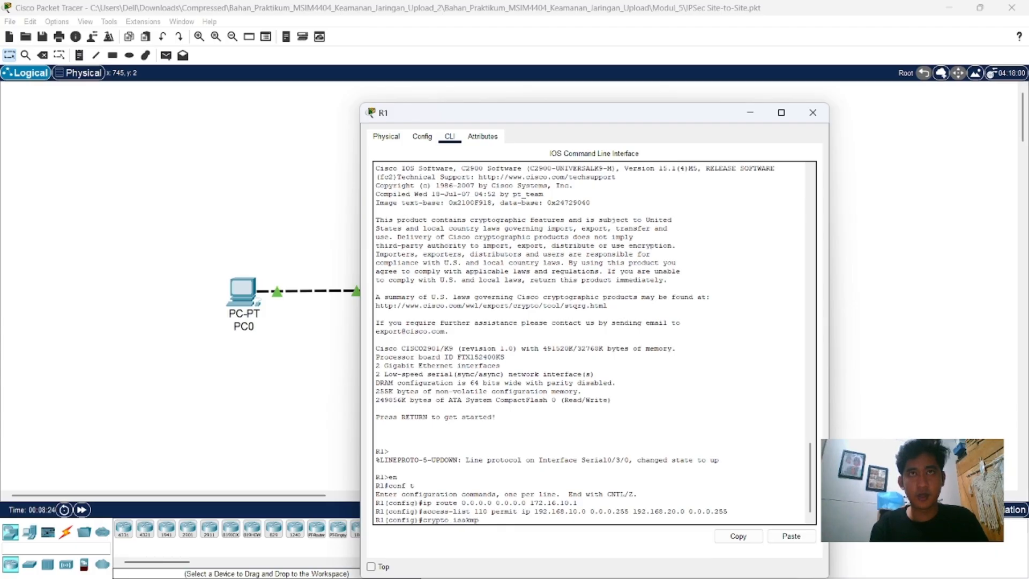
pyautogui.write(' pol')
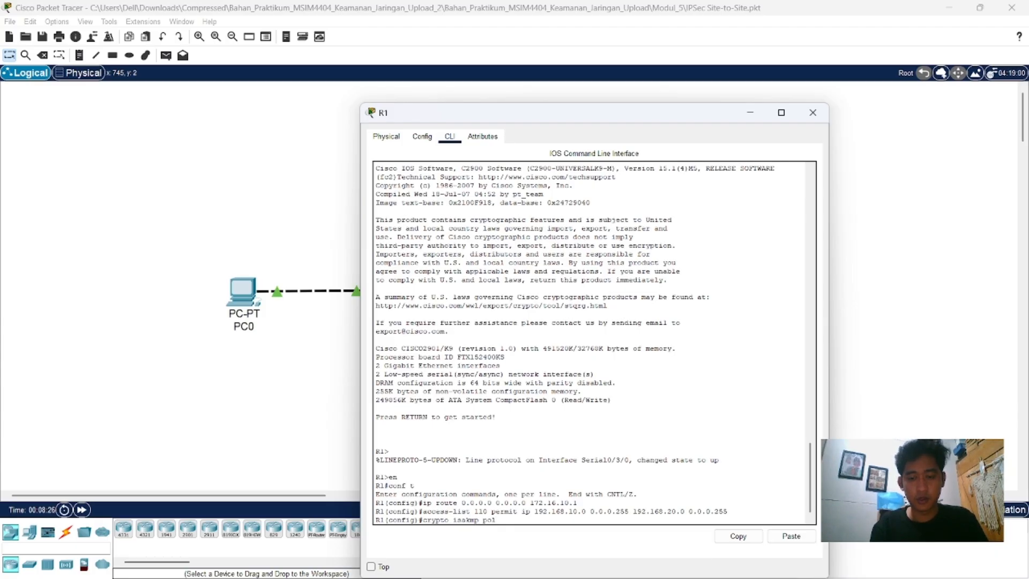
pyautogui.write('icy ')
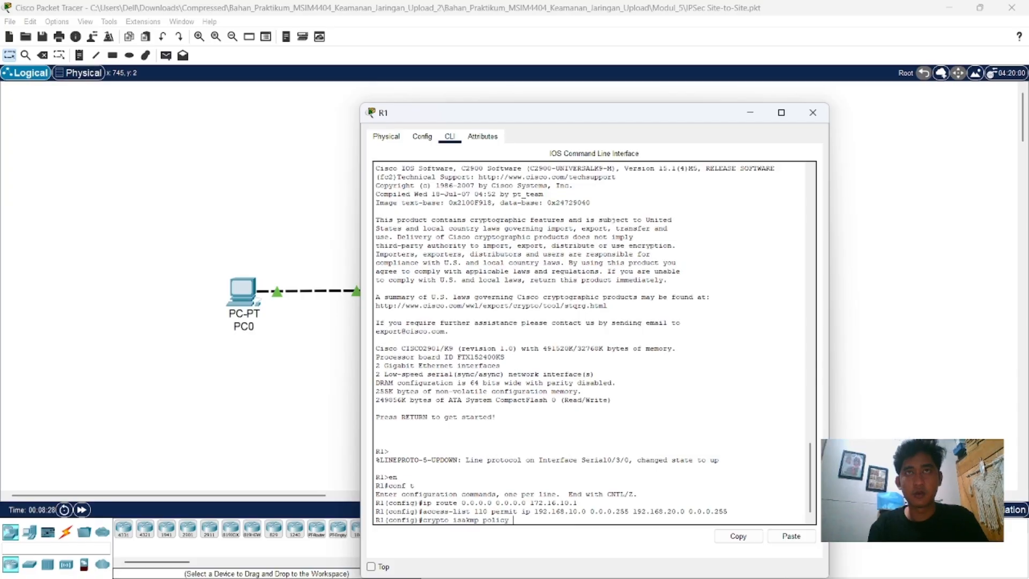
pyautogui.write('10')
pyautogui.press('Return')
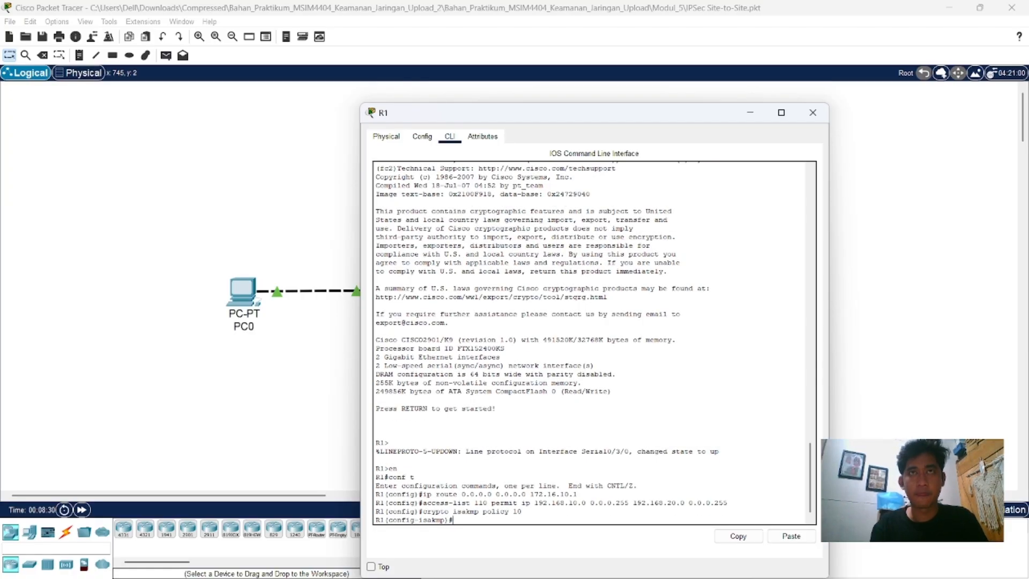
# Step: Set the encryption of R1's ISAKMP policy 10 to AES with "encryption aes"
pyautogui.write('en')
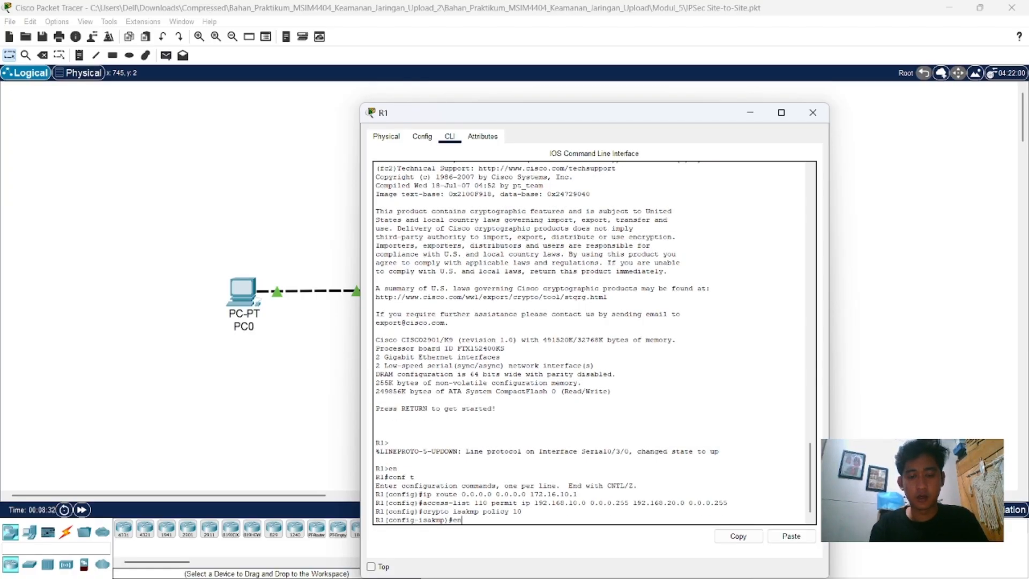
pyautogui.write('cry')
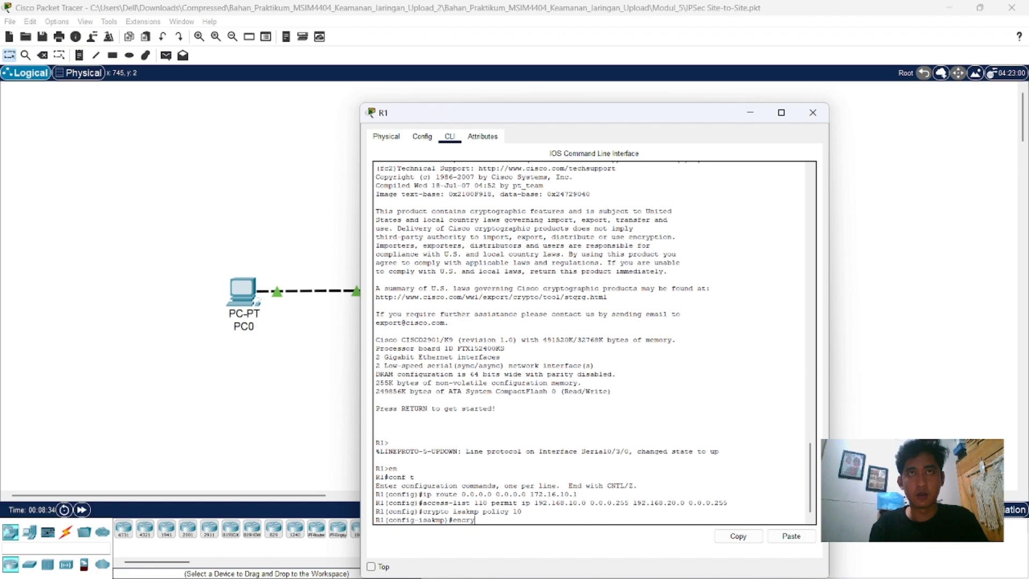
pyautogui.write('ption')
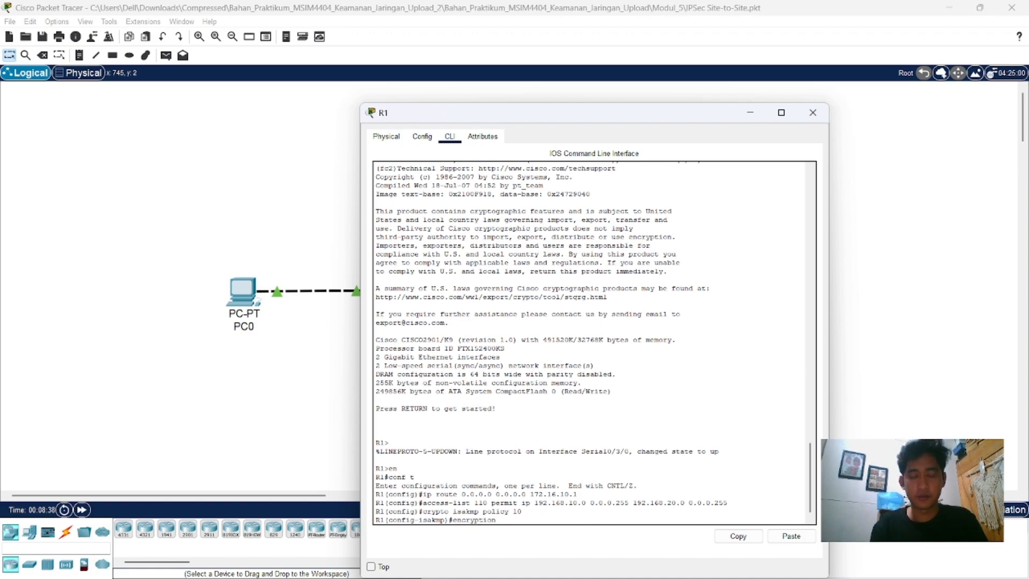
pyautogui.write(' aes')
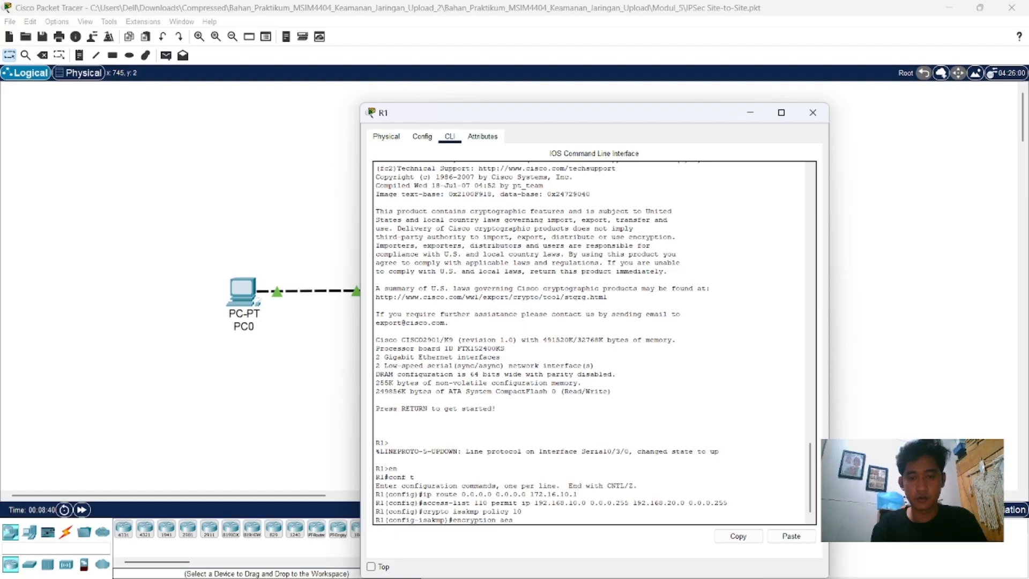
pyautogui.press('Return')
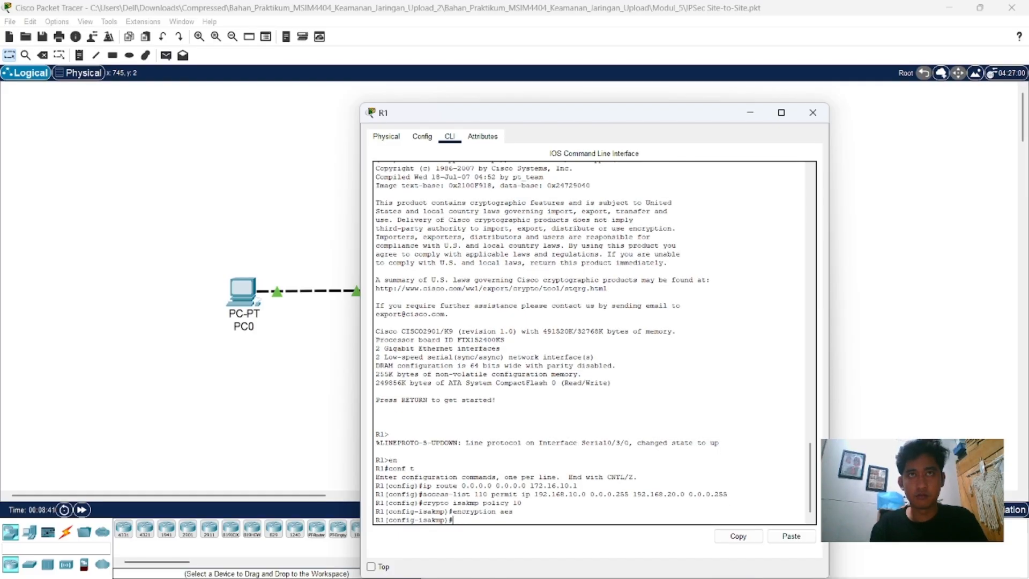
# Step: Set the authentication method of R1's ISAKMP policy 10 with "authentication pre-share"
pyautogui.write('aut')
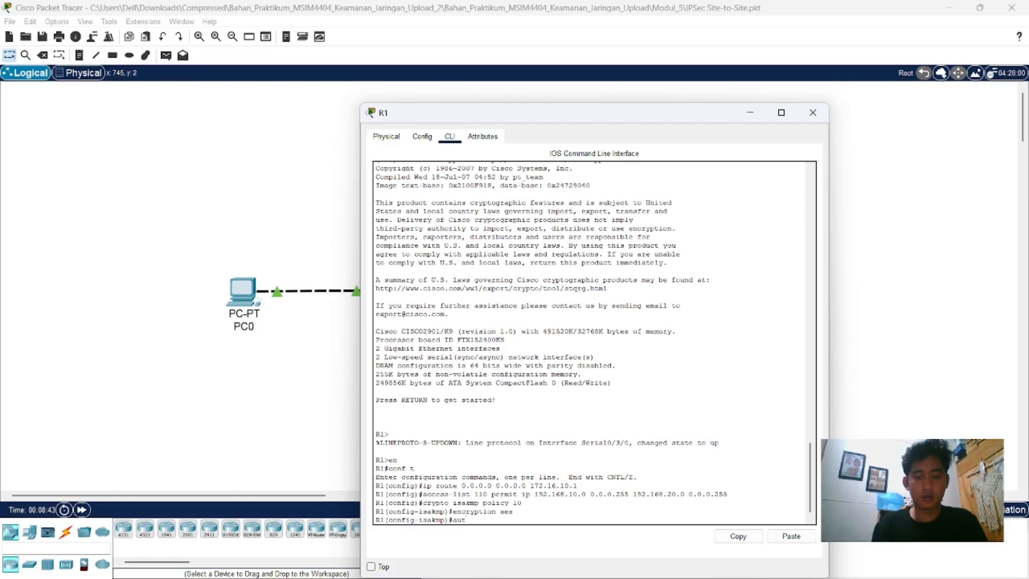
pyautogui.write('hen')
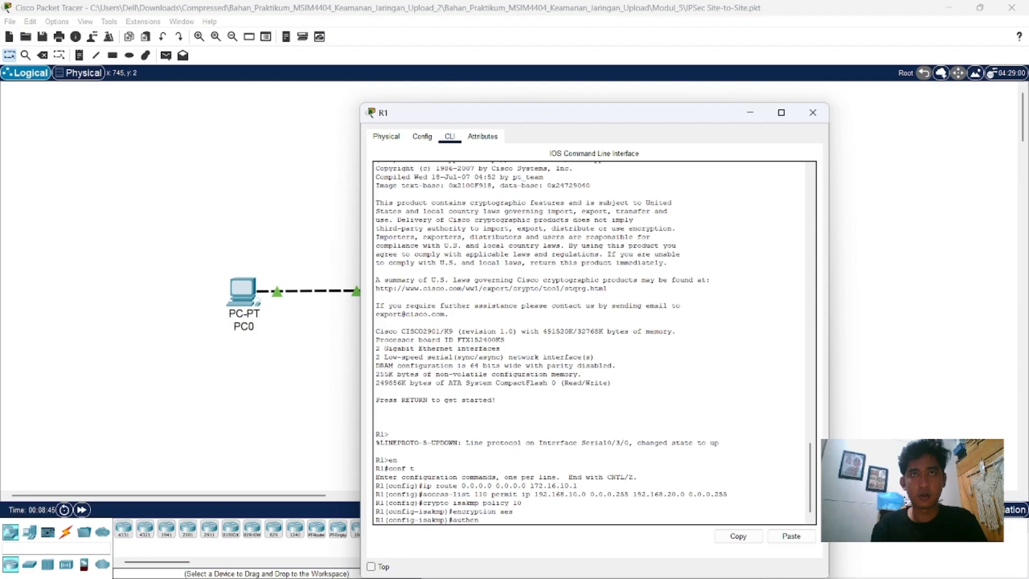
pyautogui.write('tica')
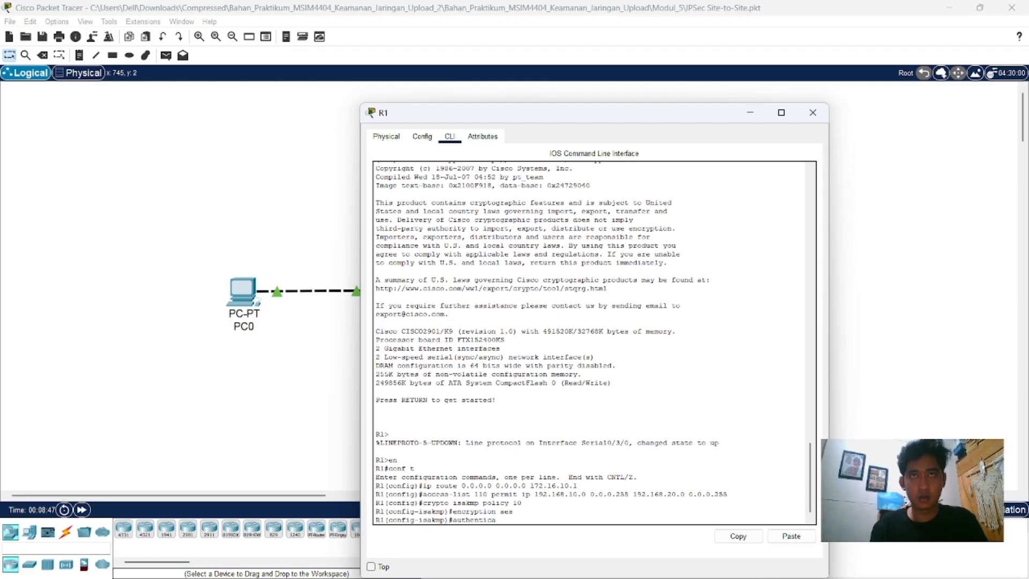
pyautogui.write('tion')
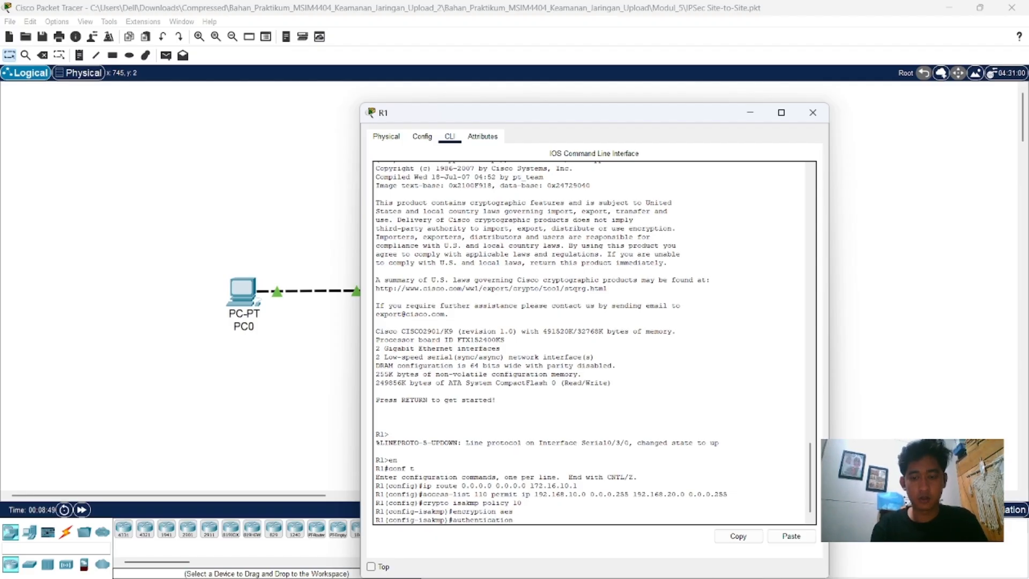
pyautogui.write(' pre-')
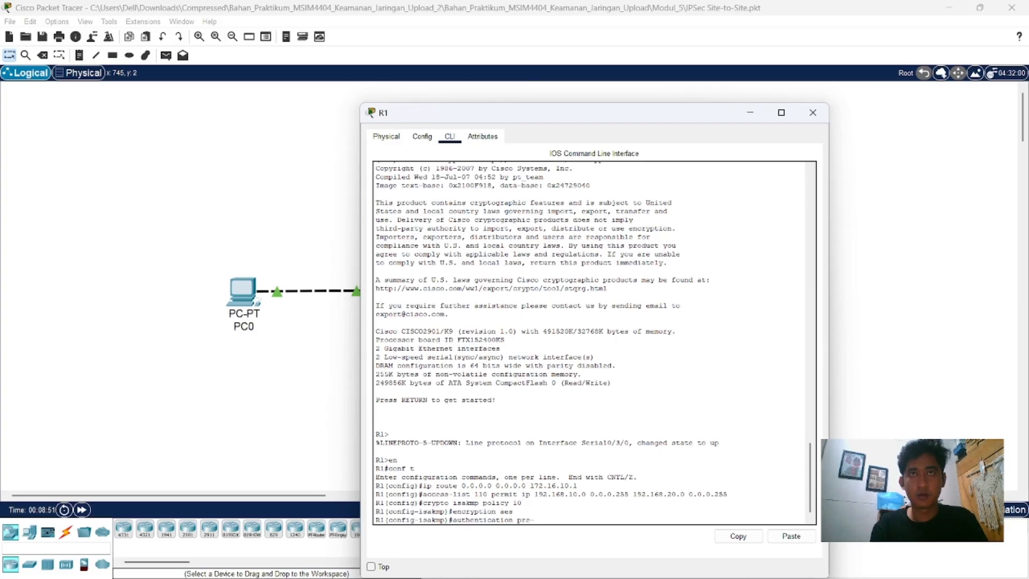
pyautogui.write('share')
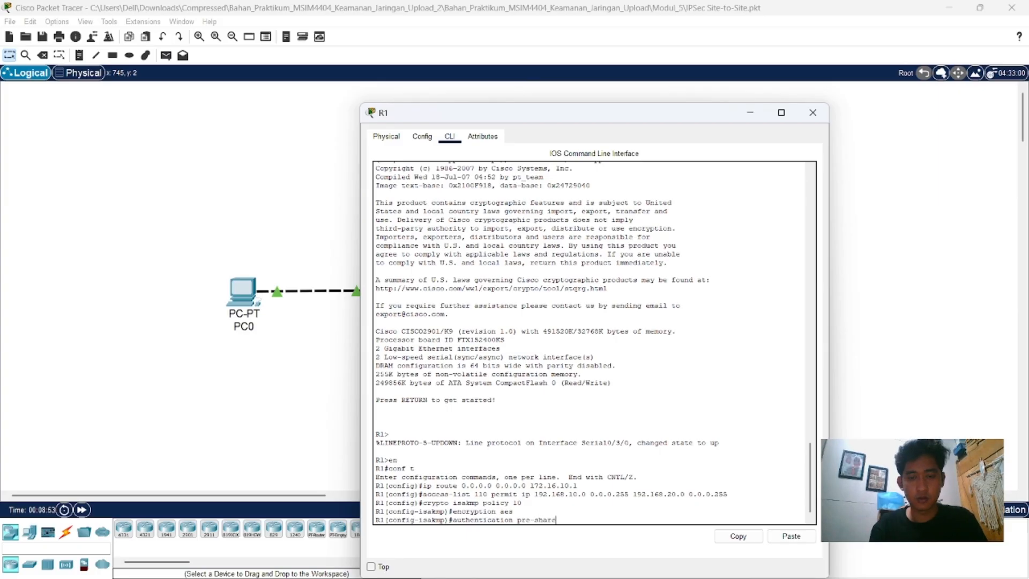
pyautogui.press('Return')
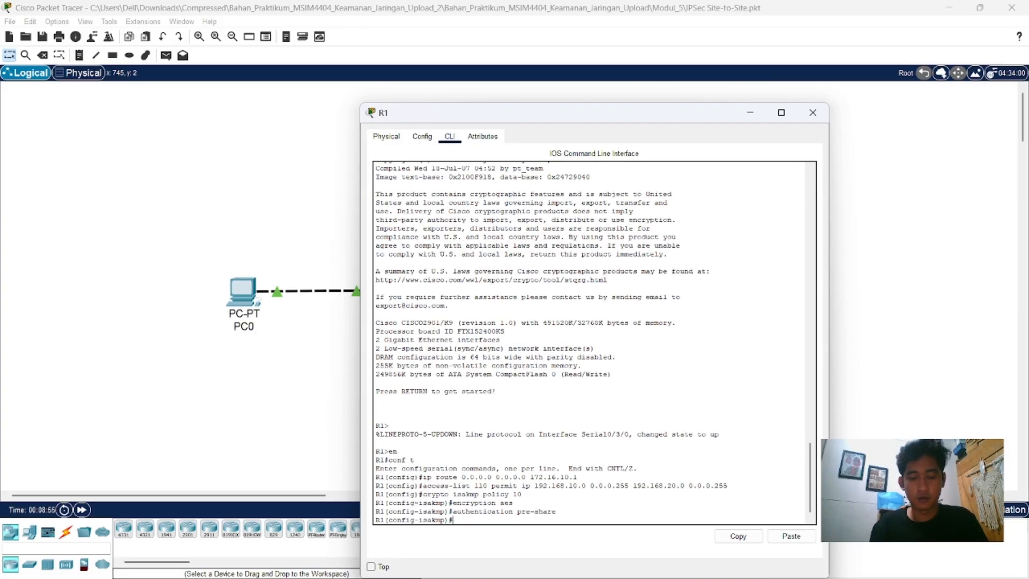
# Step: Set the Diffie-Hellman group of R1's ISAKMP policy 10 with "group 2"
pyautogui.write('group 2')
pyautogui.press('Return')
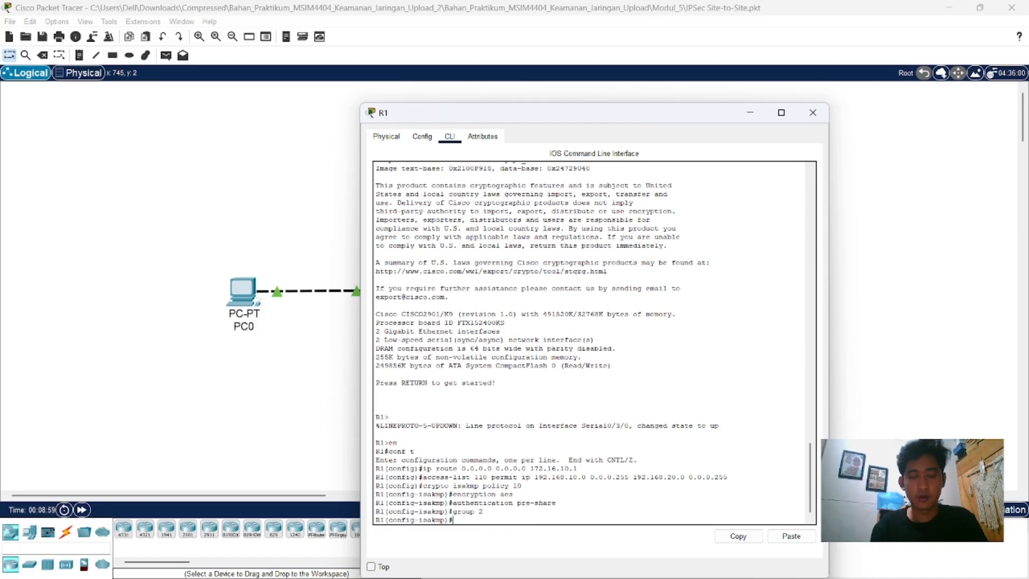
# Step: Return R1 from ISAKMP policy configuration to global configuration mode with "exit"
pyautogui.write('ex')
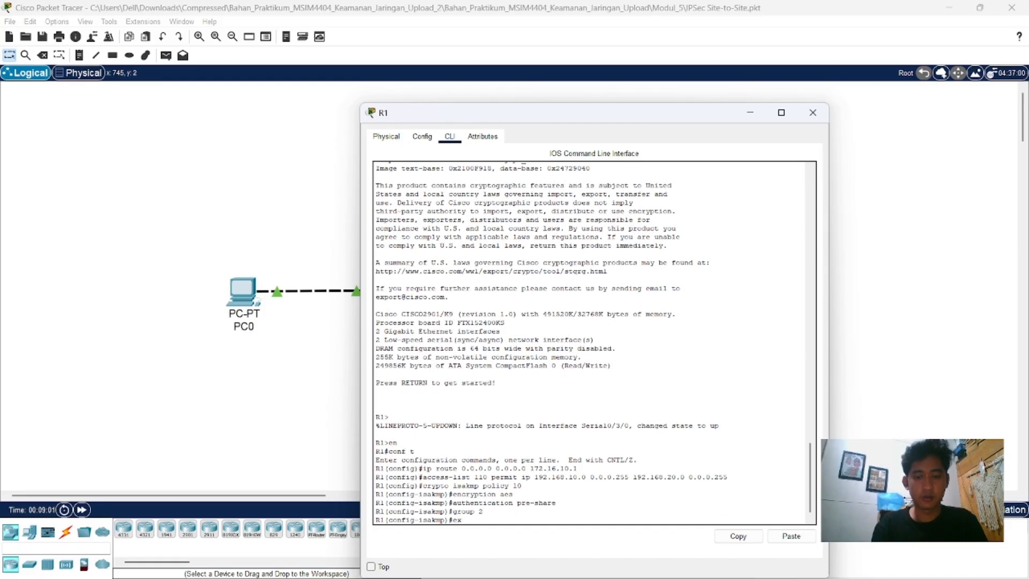
pyautogui.write('it')
pyautogui.press('Return')
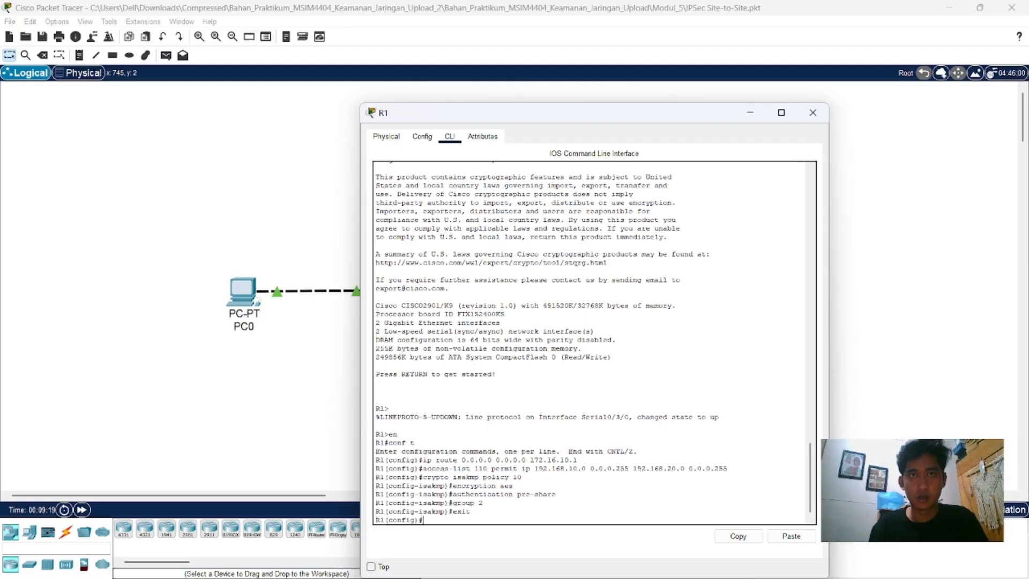
# Step: Define R1's ISAKMP pre-shared key for peer address 172.16.20.2 with "crypto isakmp key", entering the shared key
pyautogui.write('cryp')
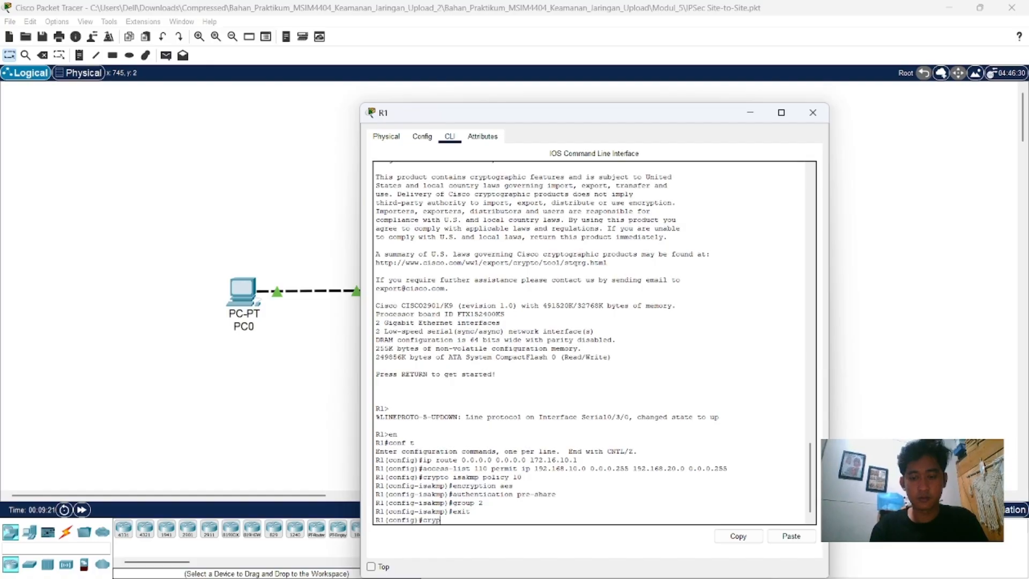
pyautogui.write('to i')
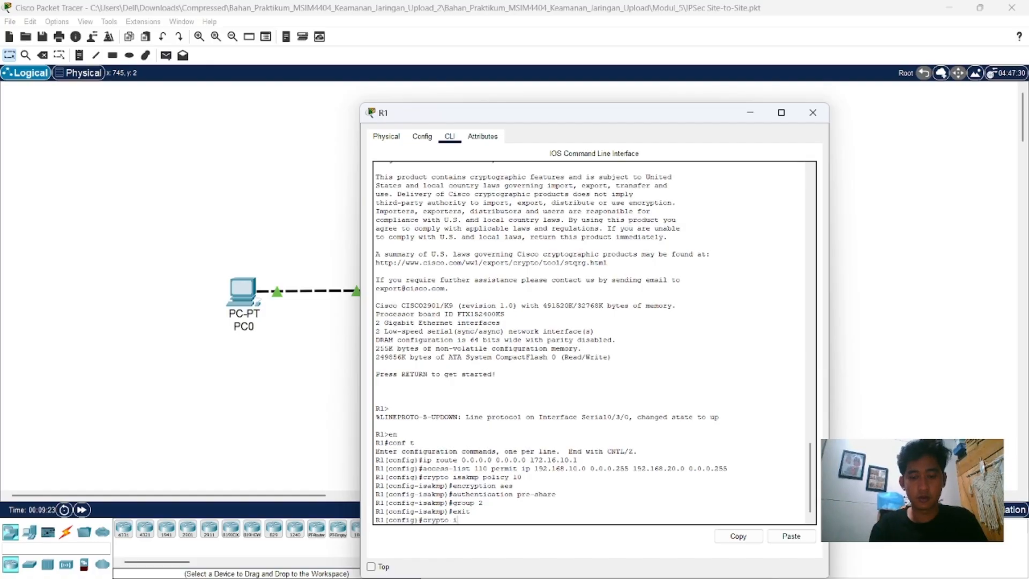
pyautogui.write('sakm')
pyautogui.write(' ke')
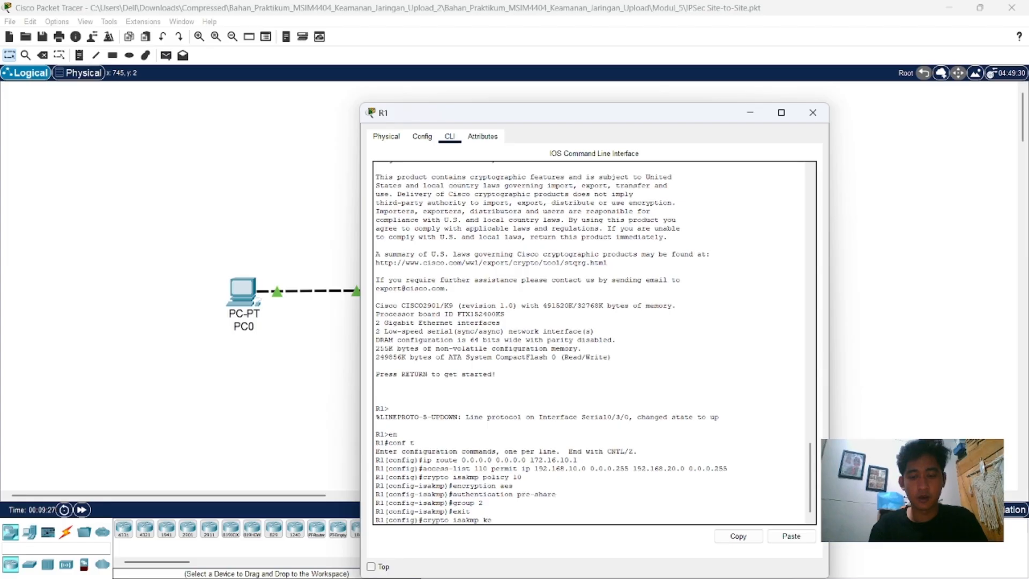
pyautogui.write('y cisco address 1')
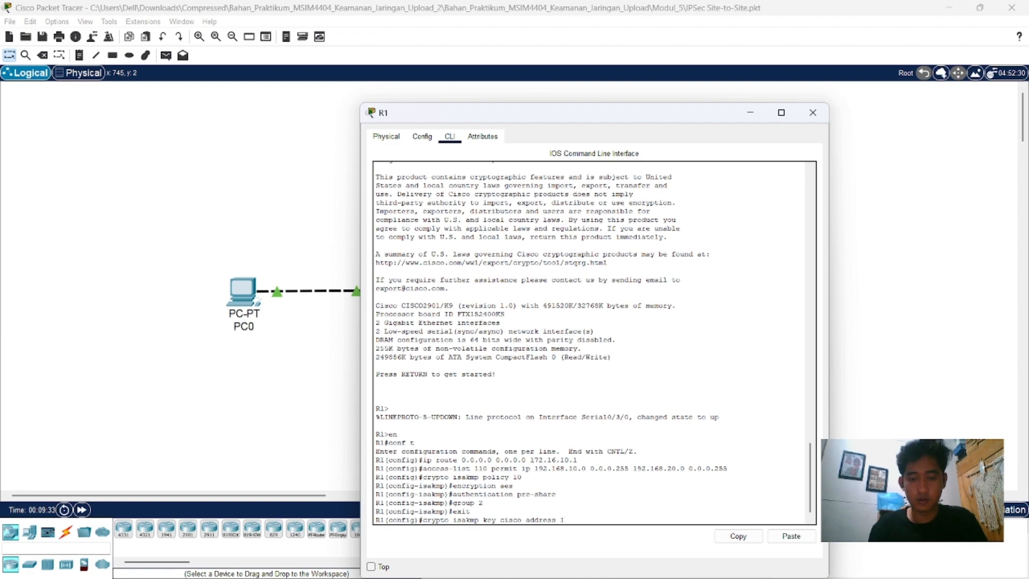
pyautogui.write('72.16.20..')
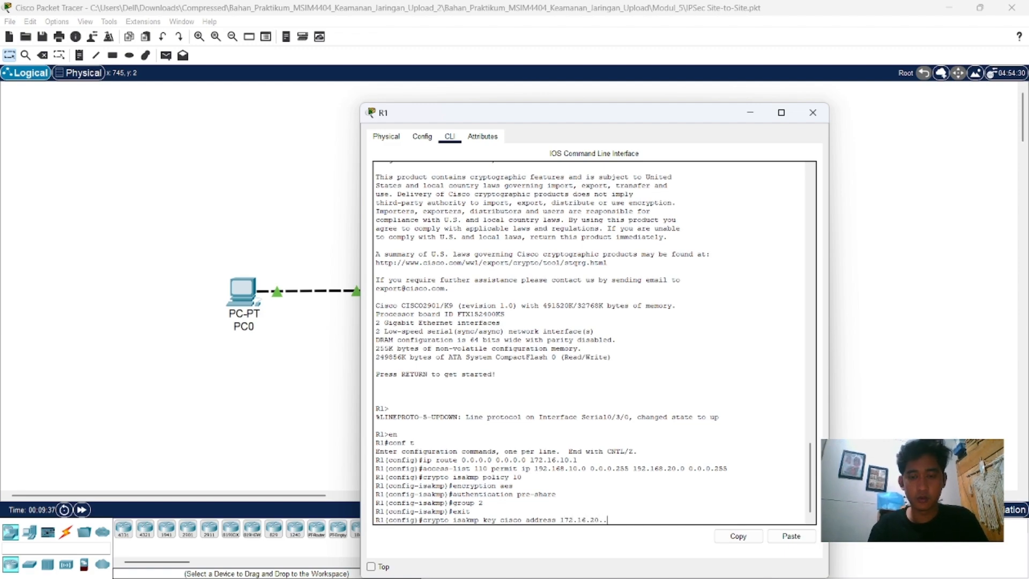
pyautogui.write('2')
pyautogui.press('BackSpace')
pyautogui.press('BackSpace')
pyautogui.write('2.')
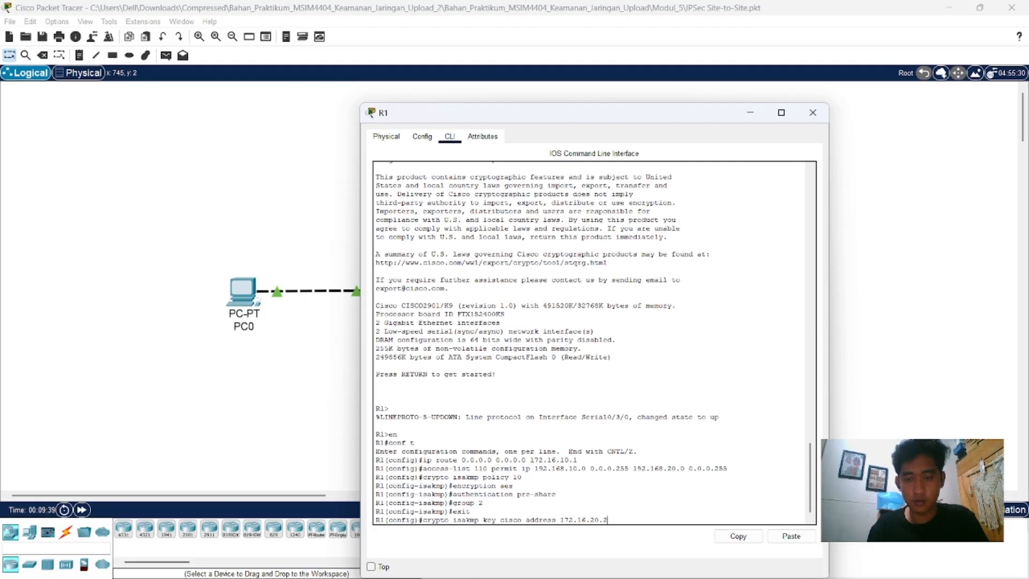
pyautogui.press('Return')
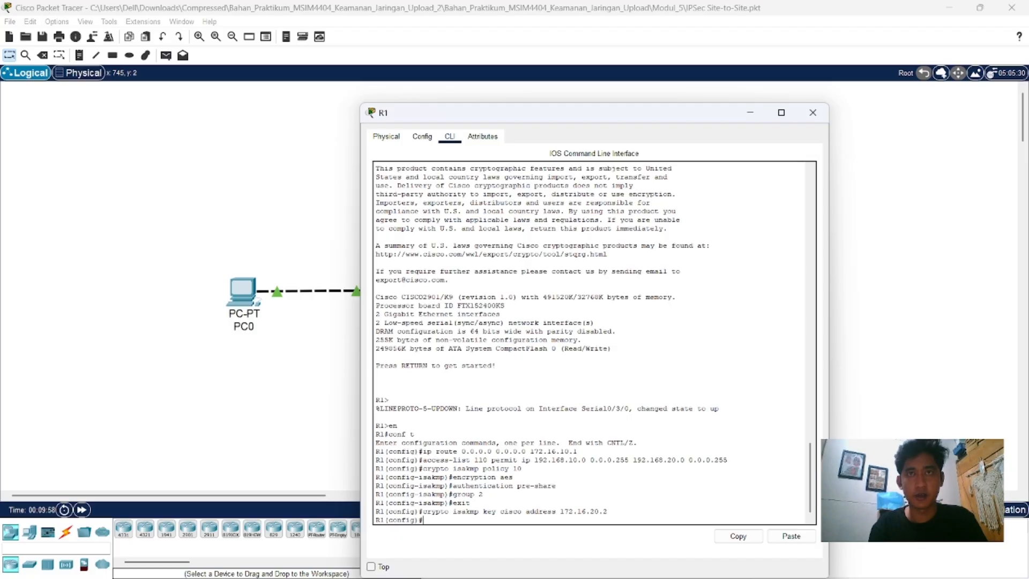
# Step: Create the IPSec transform set on R1 with "crypto ipsec transform-set VPN-SET esp-3des esp-sha-hmac"
pyautogui.write('crypto')
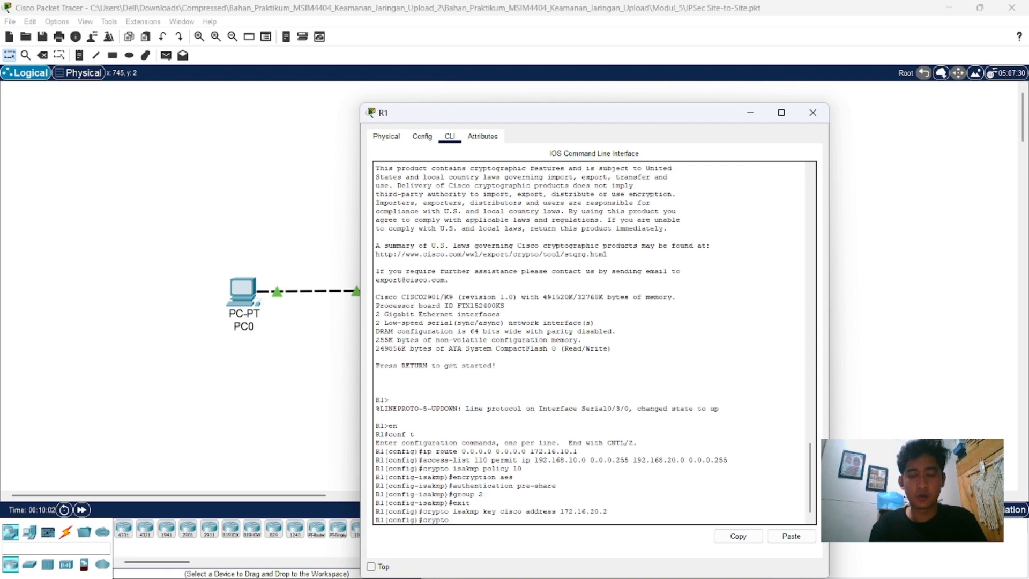
pyautogui.write(' ipsec')
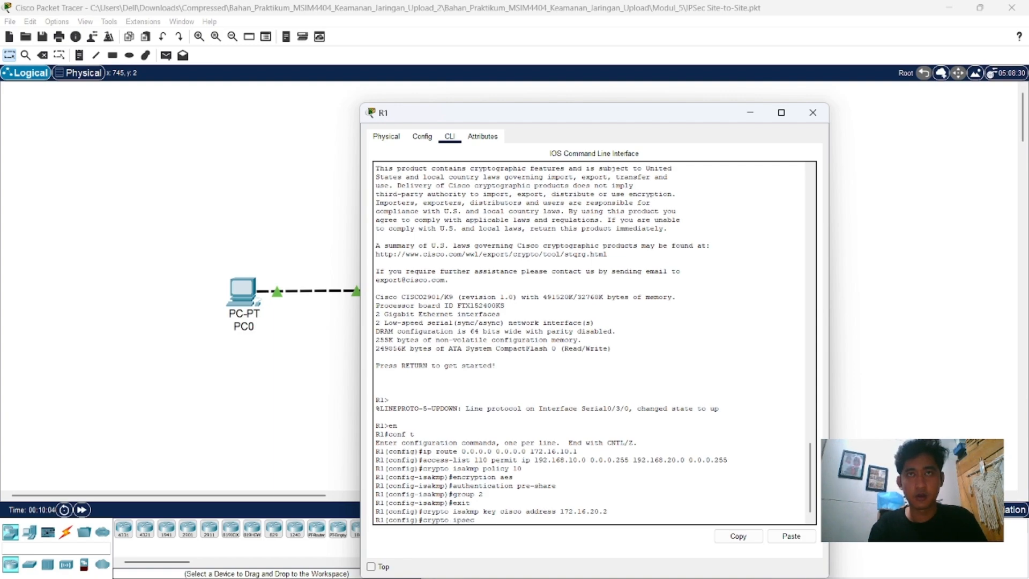
pyautogui.write(' transf')
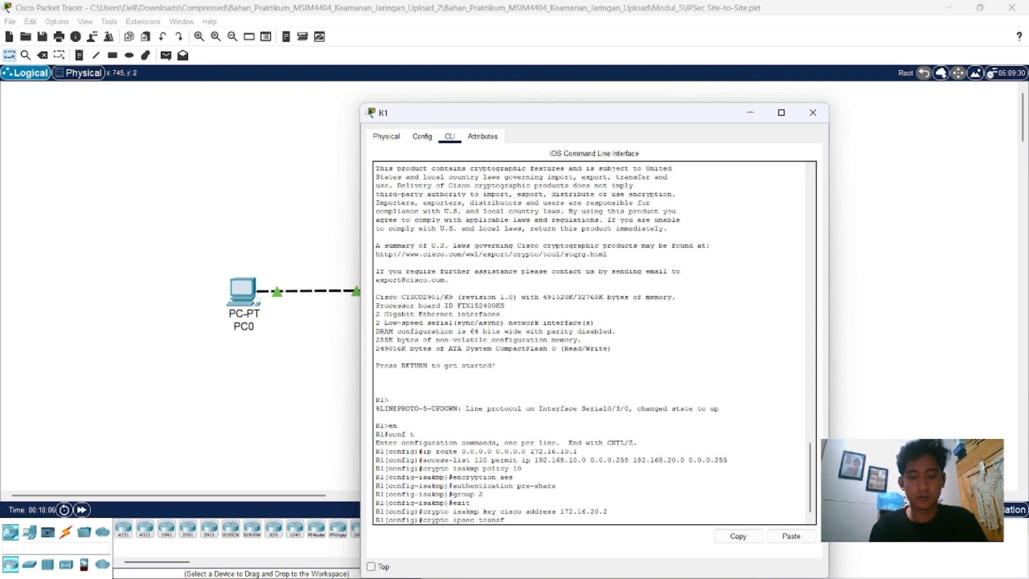
pyautogui.write('orm')
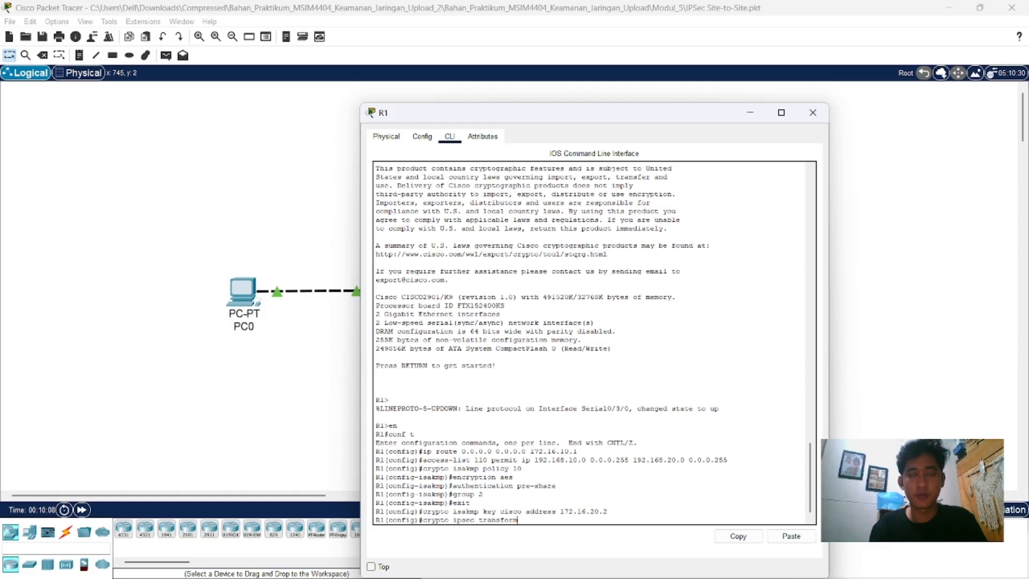
pyautogui.write('-se')
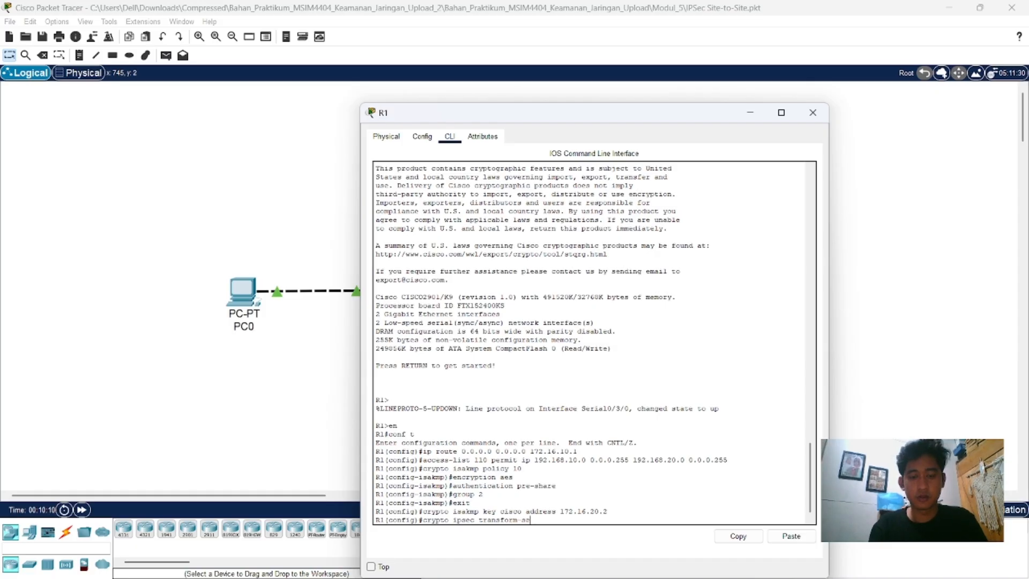
pyautogui.write('t VP')
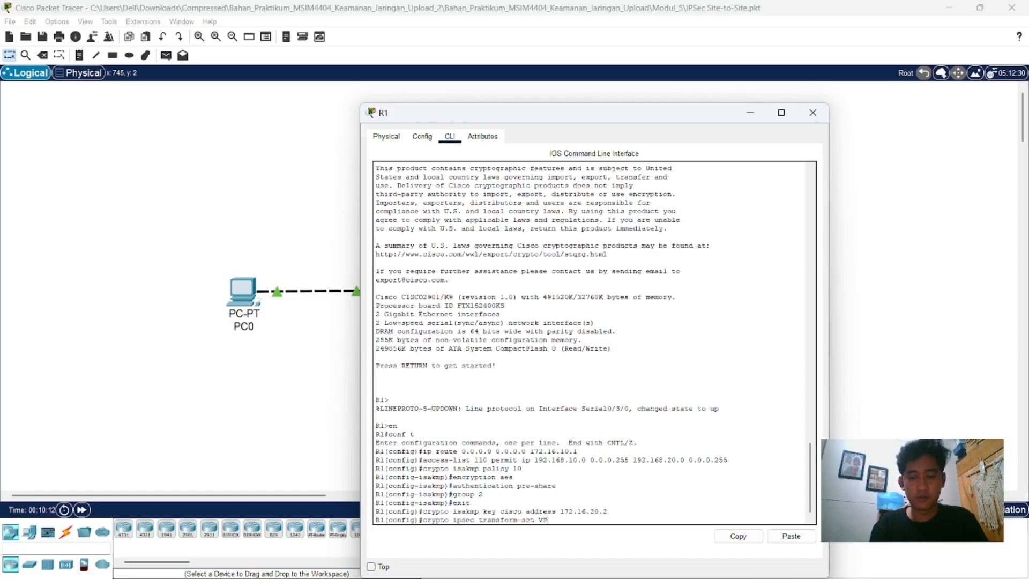
pyautogui.write('N-SET')
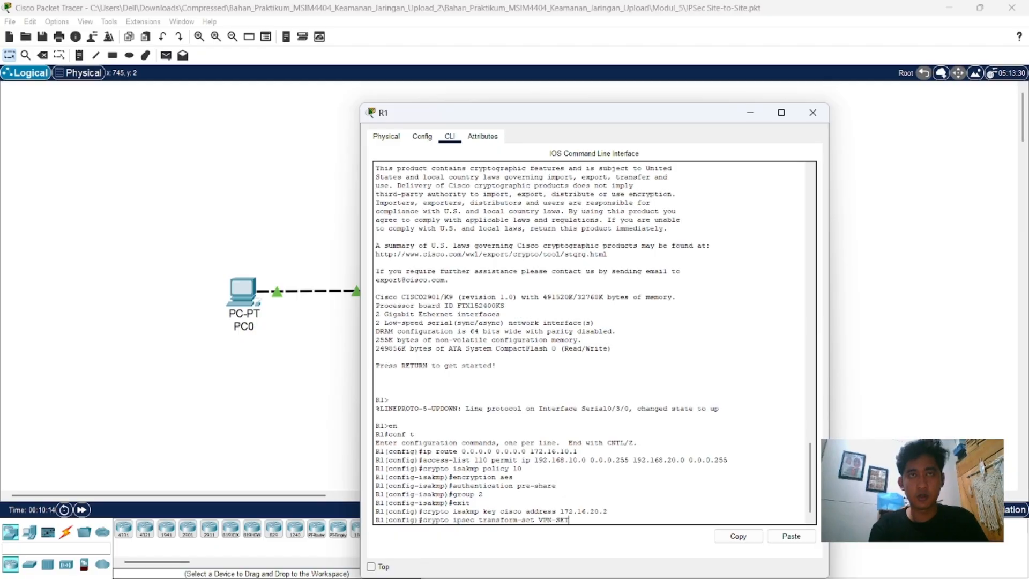
pyautogui.write(' es')
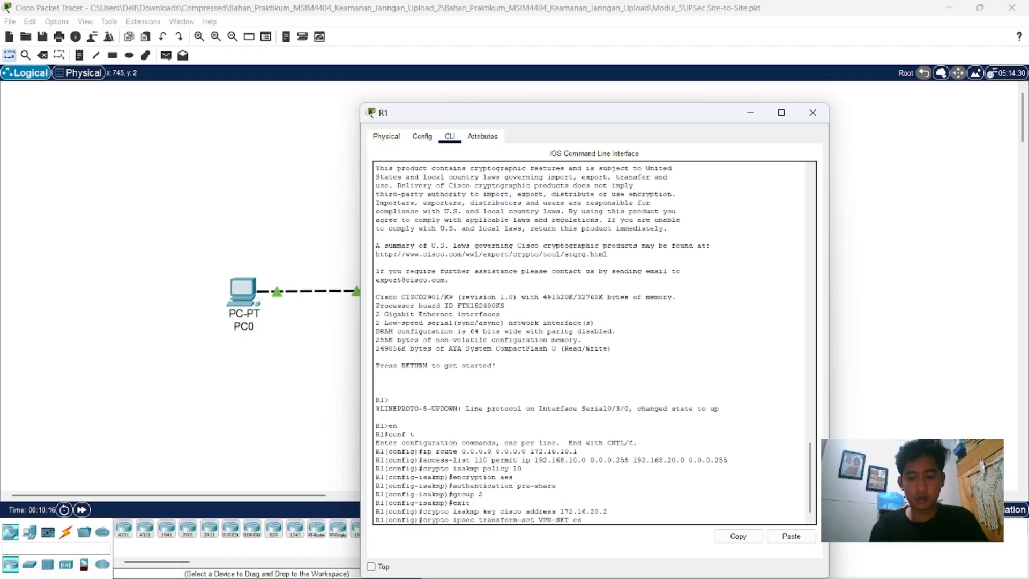
pyautogui.write('p-3des esp')
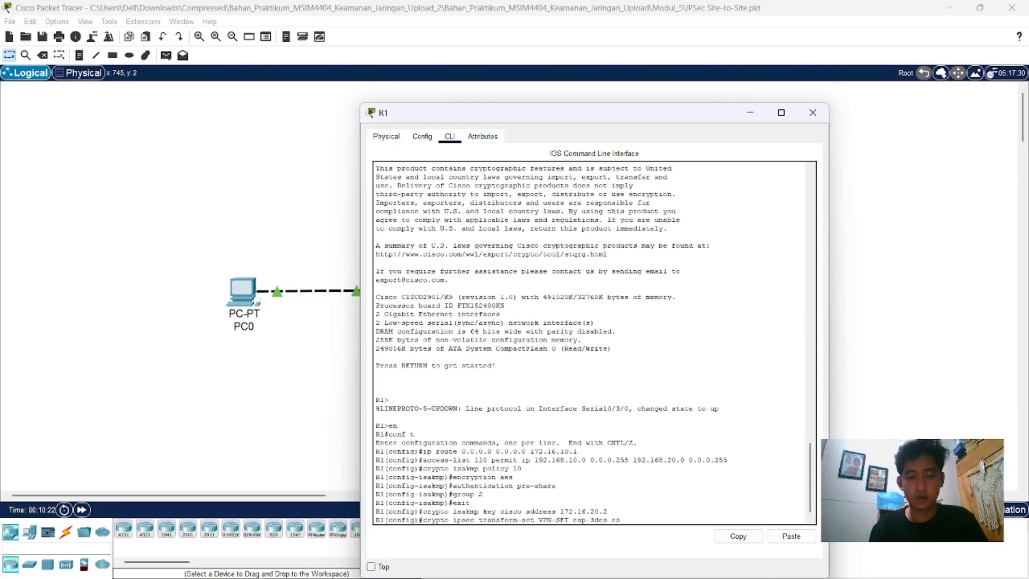
pyautogui.write('-sha-hmac')
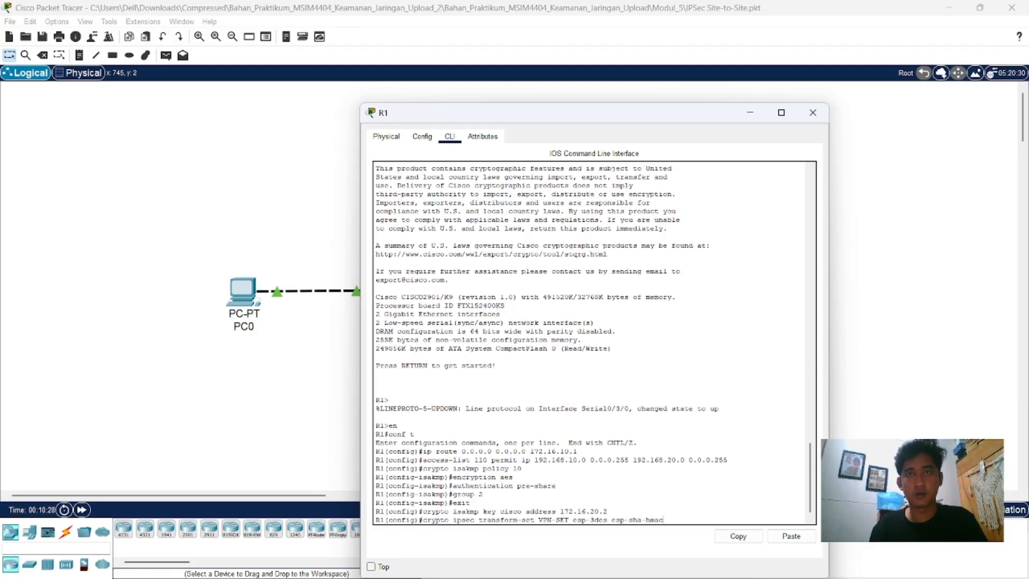
pyautogui.press('Return')
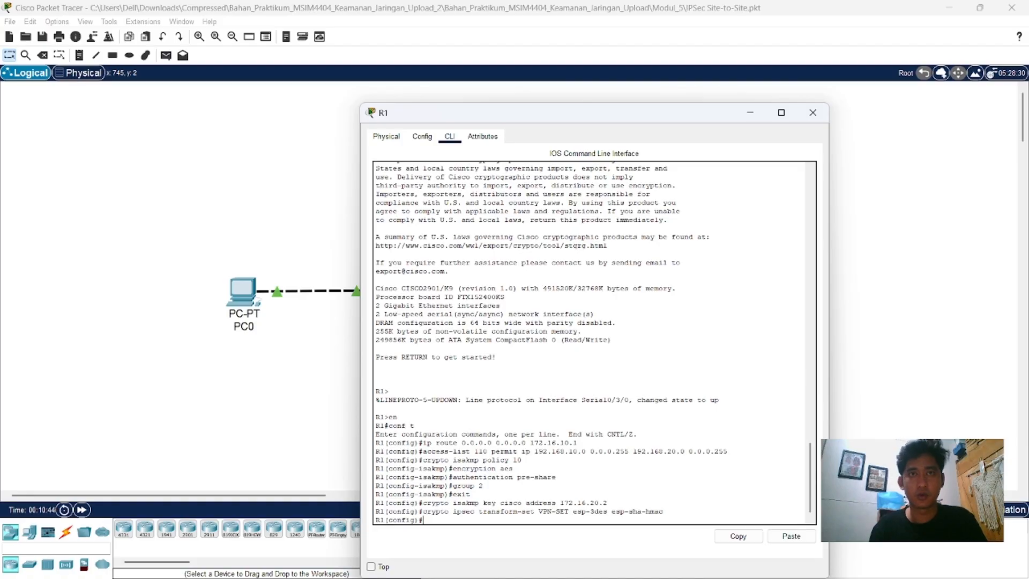
# Step: Create the crypto map on R1 with "crypto map VPN-MAP 10 ipsec-isakmp"
pyautogui.write('cr')
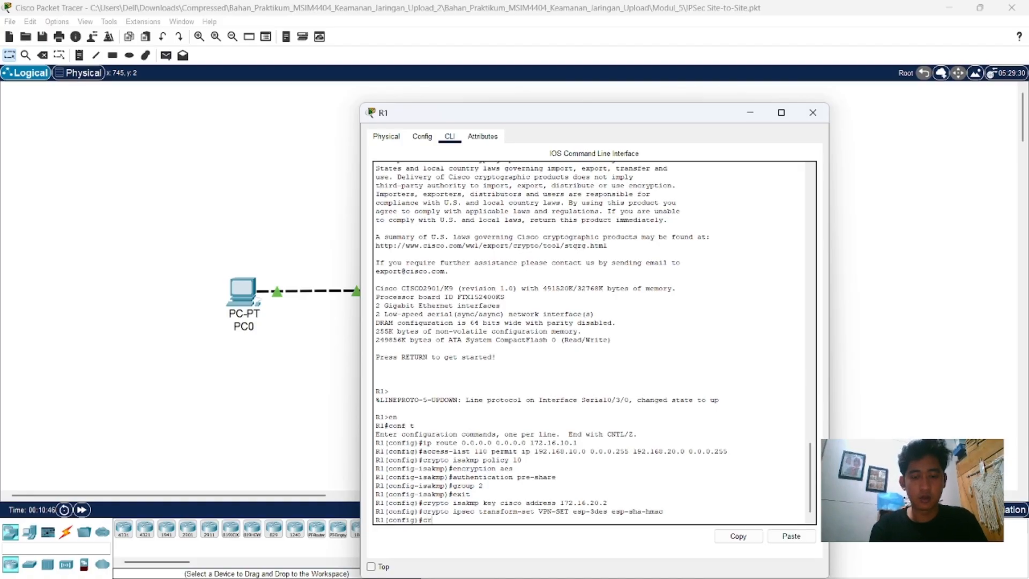
pyautogui.write('yp')
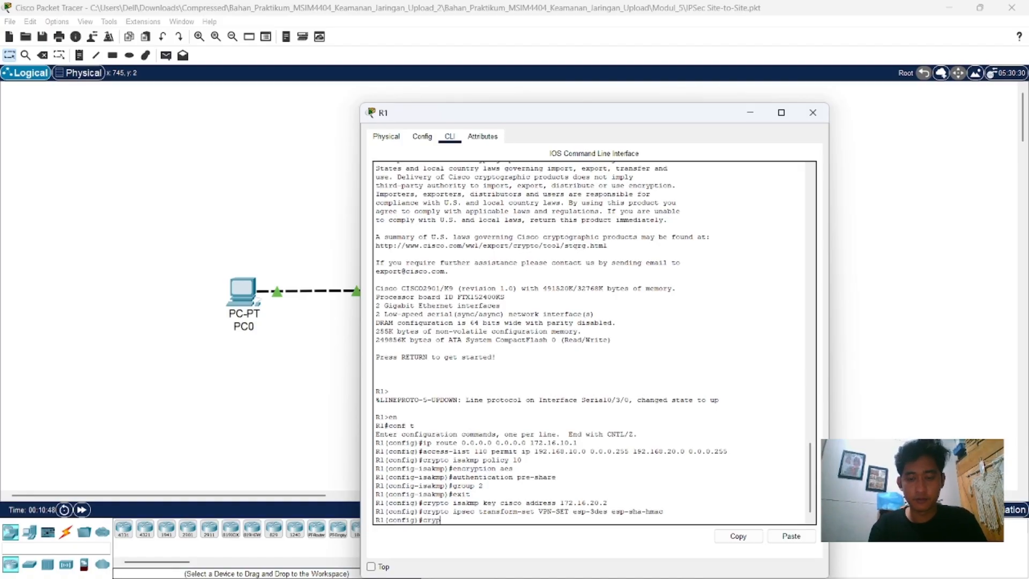
pyautogui.write('to')
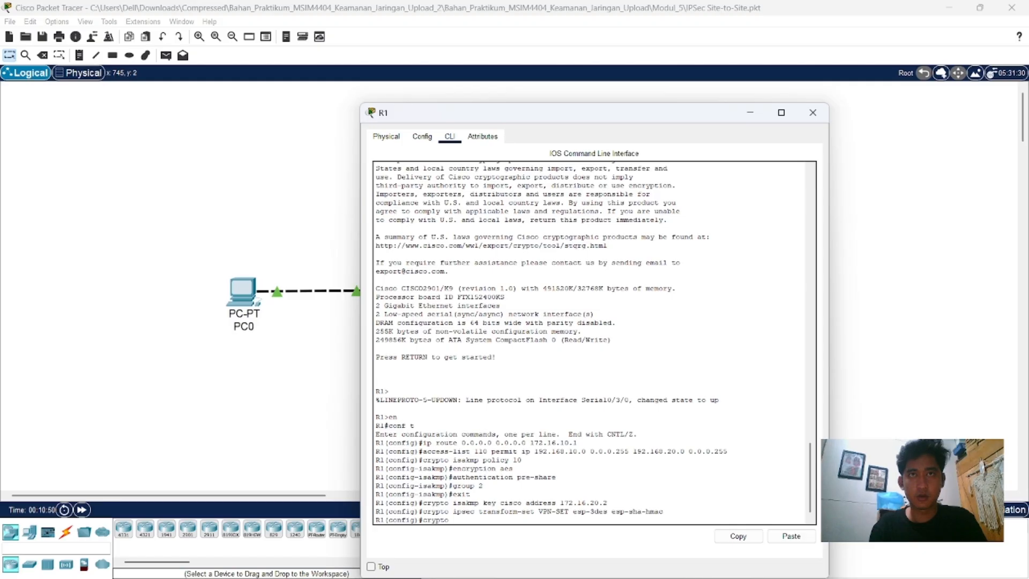
pyautogui.write(' map V')
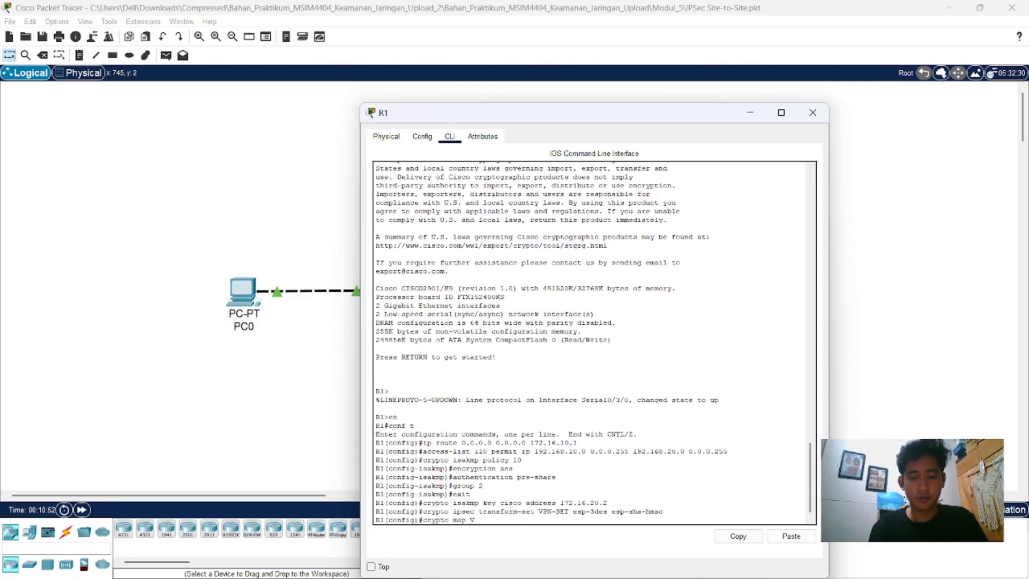
pyautogui.write('PN')
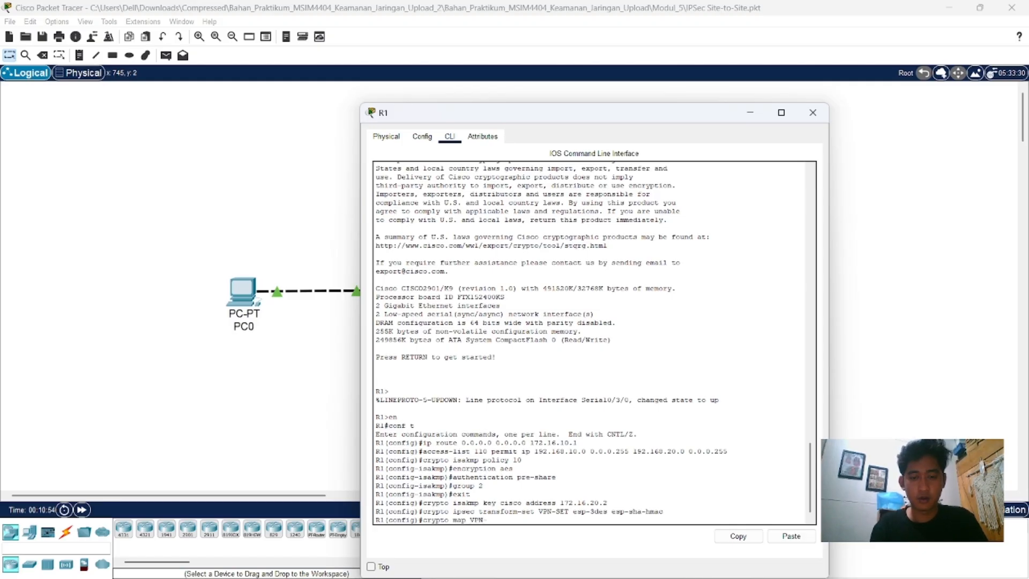
pyautogui.write('-MAP')
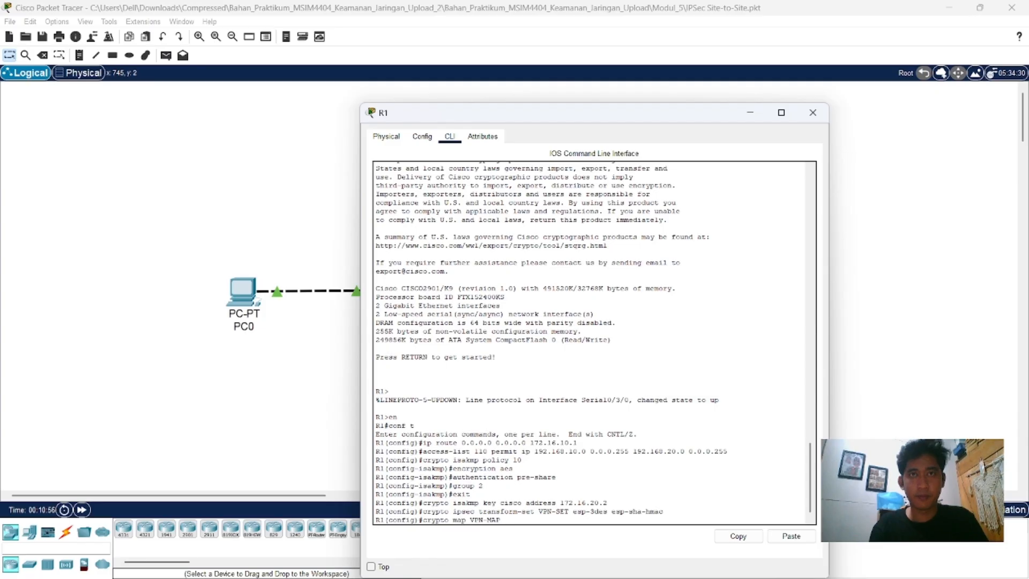
pyautogui.write(' 10')
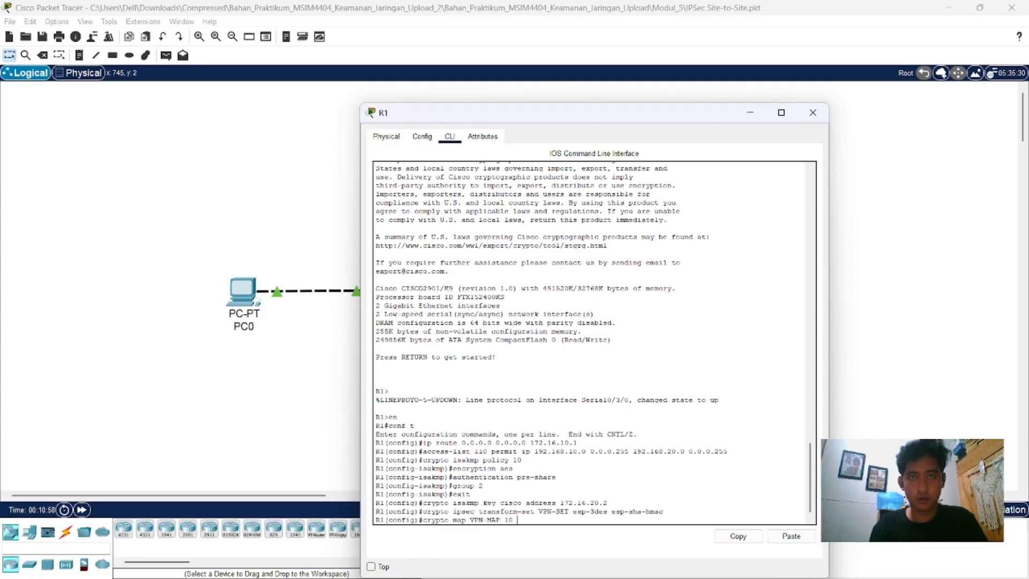
pyautogui.write(' ipsec')
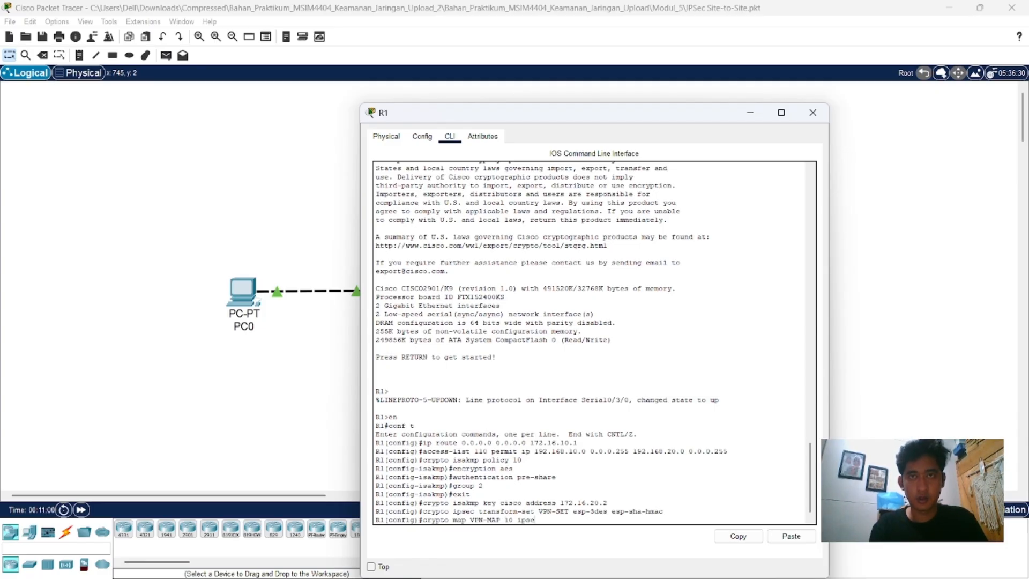
pyautogui.write('-isakmp')
pyautogui.press('Return')
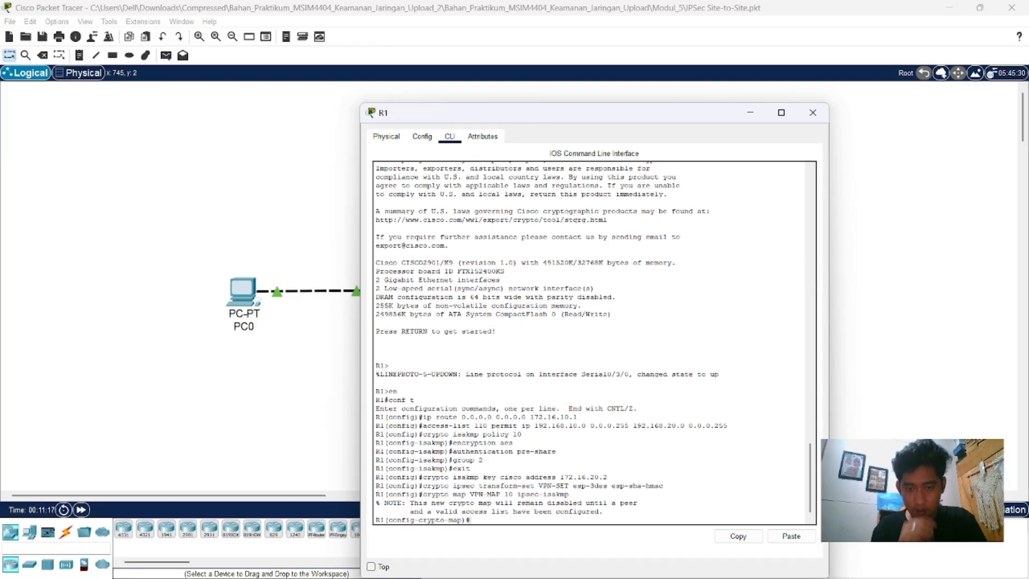
# Step: Set the VPN peer in R1's crypto map with "set peer 172.16.20.2"
pyautogui.write('s')
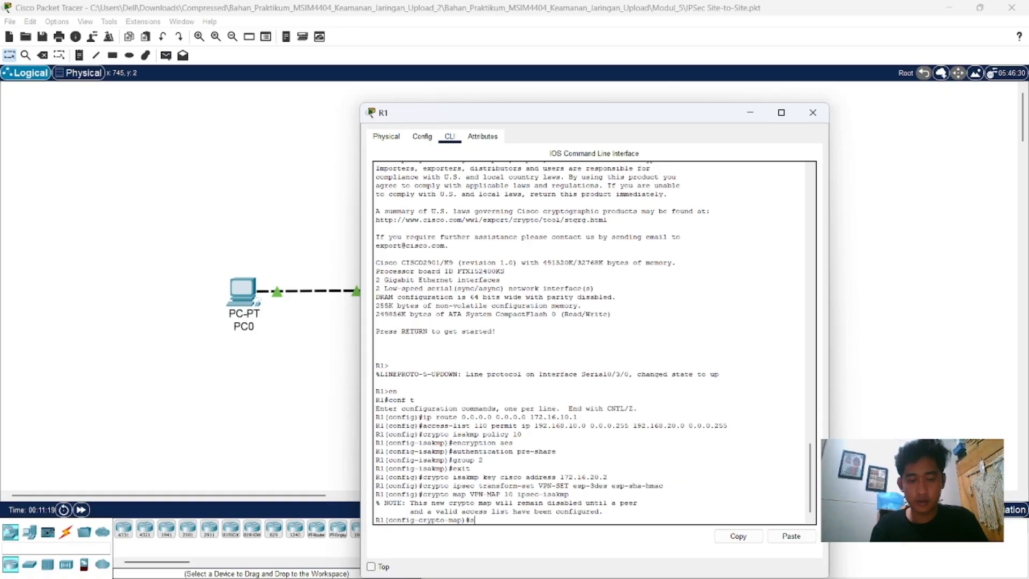
pyautogui.write('et peer')
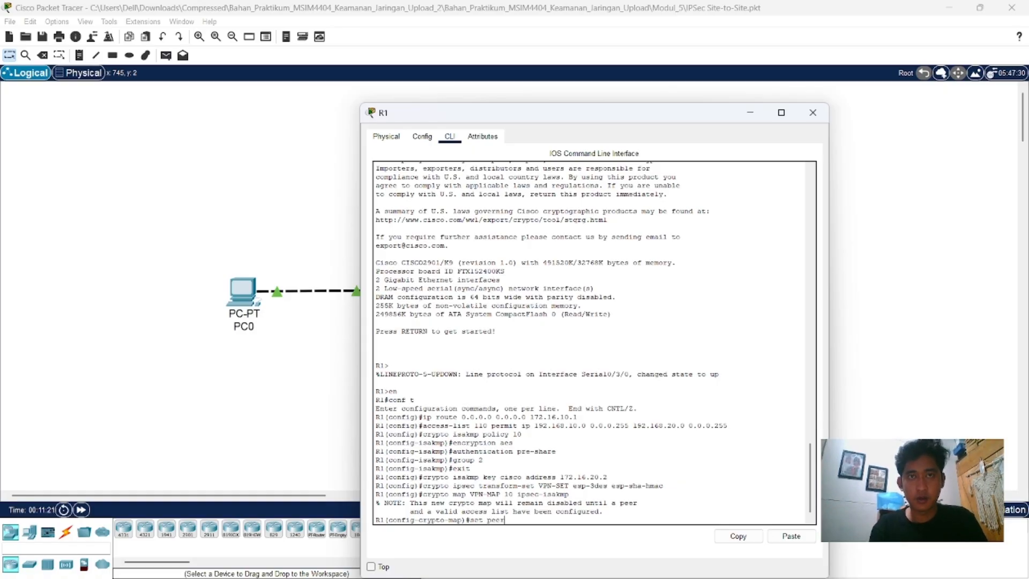
pyautogui.write(' 172')
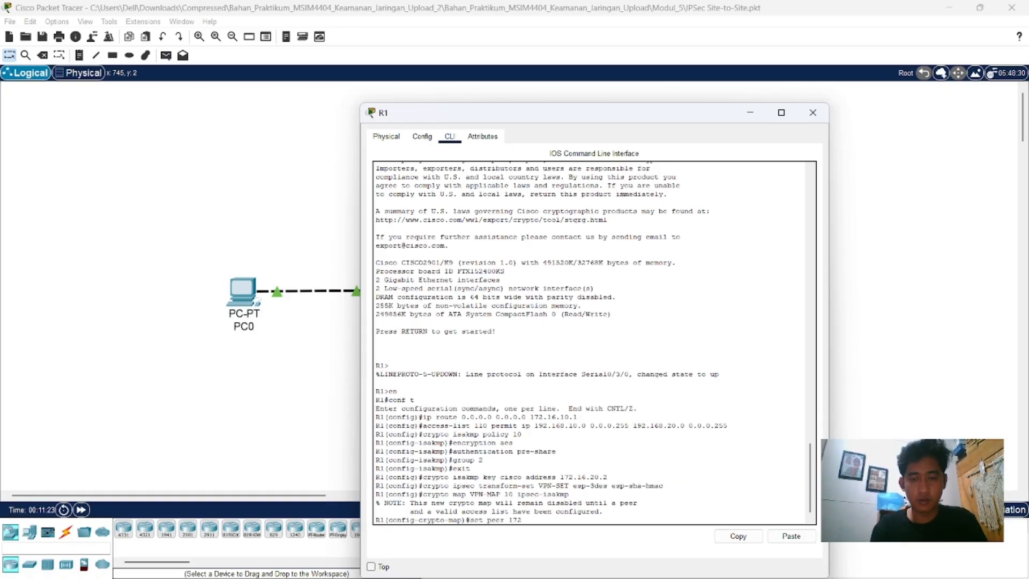
pyautogui.write('.16.')
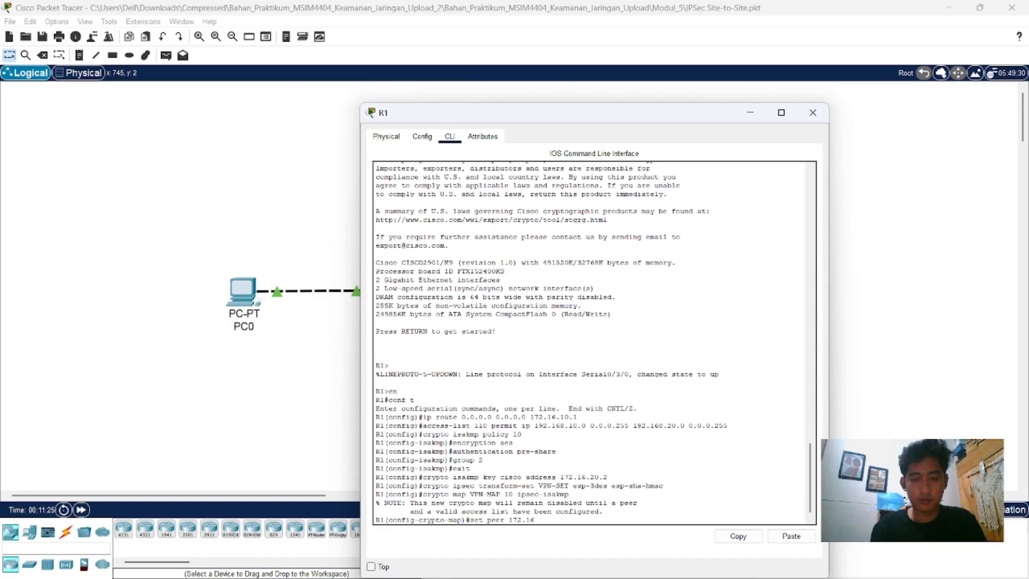
pyautogui.write('2')
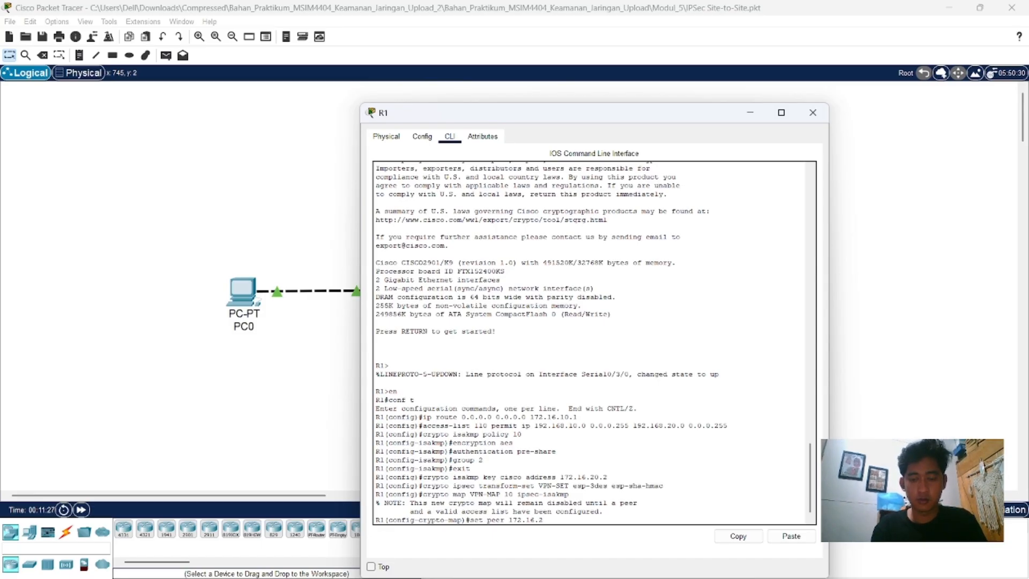
pyautogui.write('0.2')
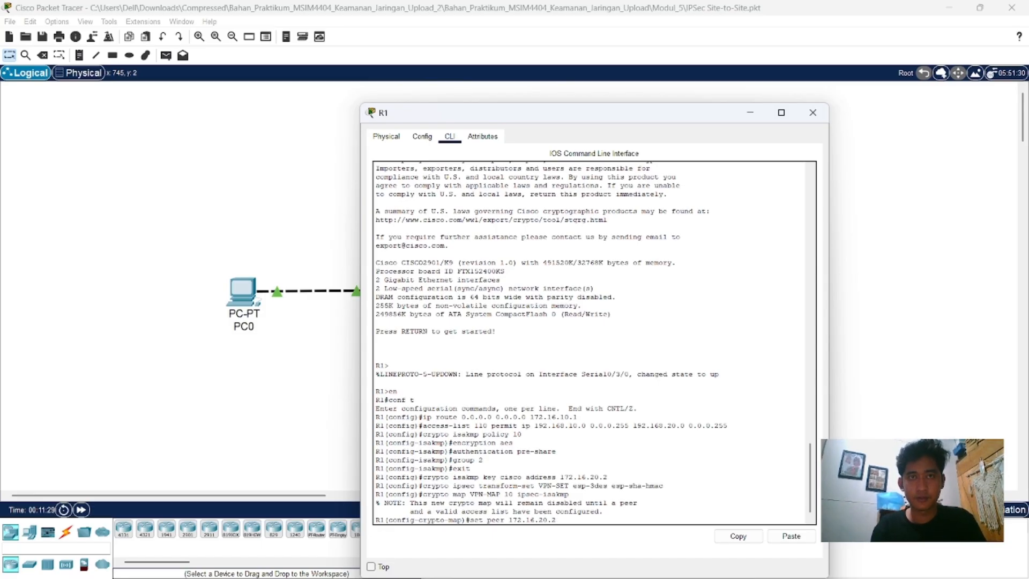
pyautogui.press('Return')
# Step: Assign the transform set to R1's crypto map with "set transform-set VPN-SET"
pyautogui.write('set')
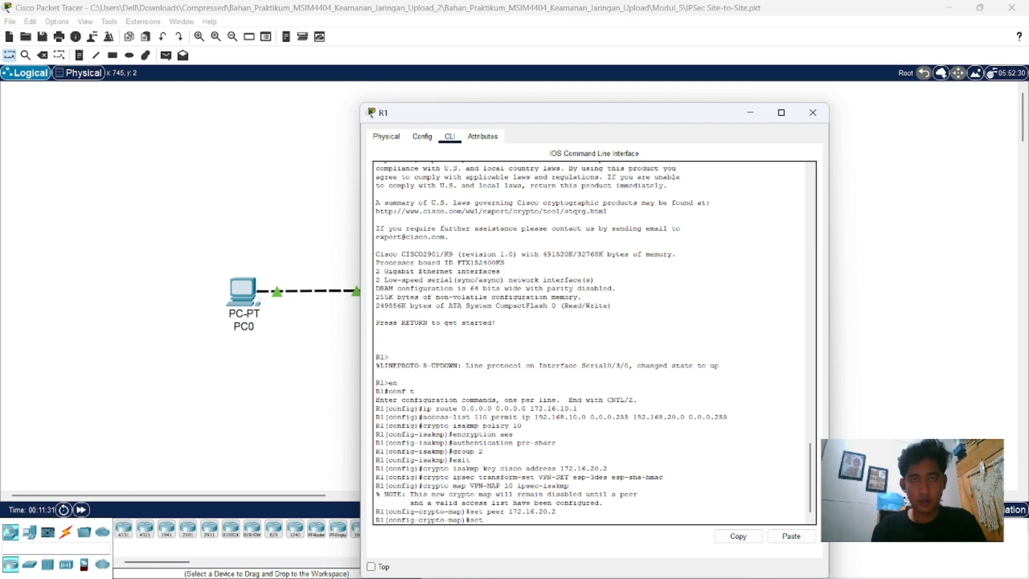
pyautogui.write(' trans')
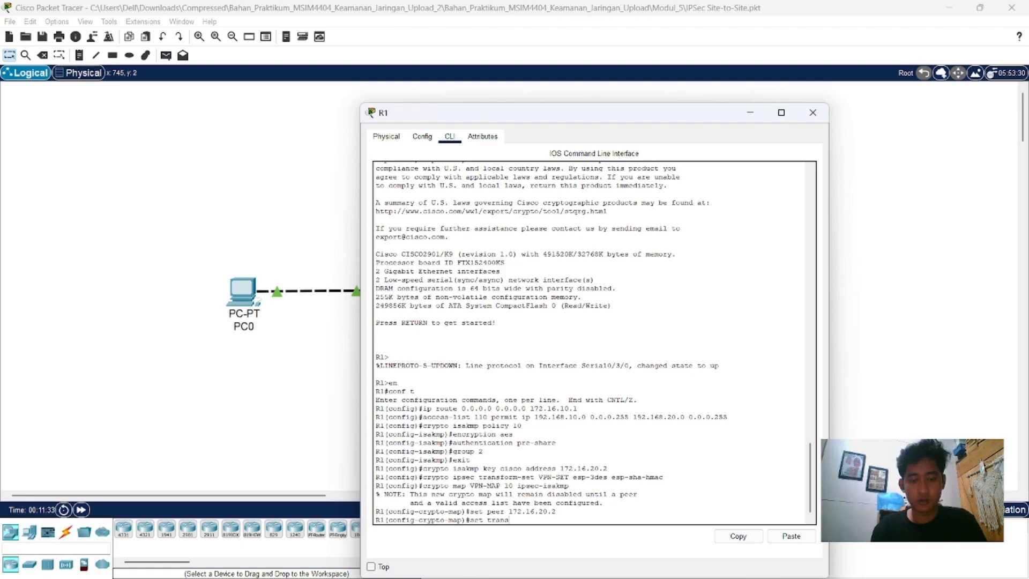
pyautogui.write('form-')
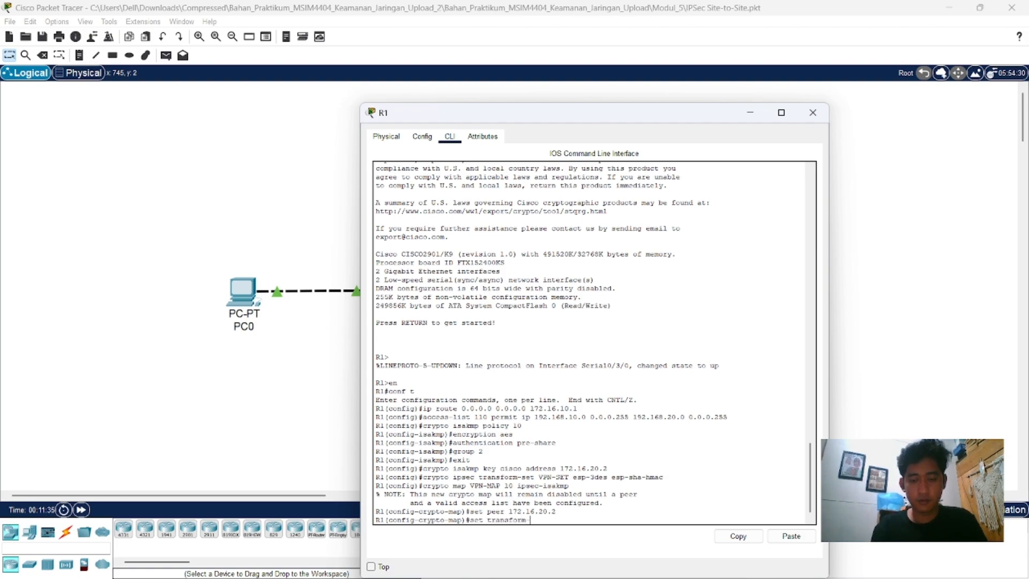
pyautogui.write('set VPN-SET')
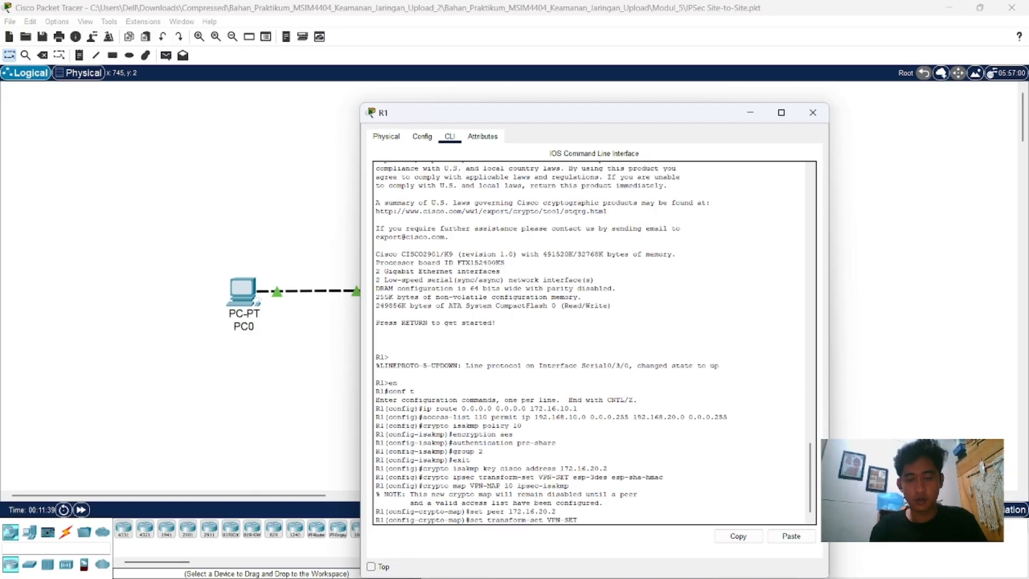
pyautogui.press('Return')
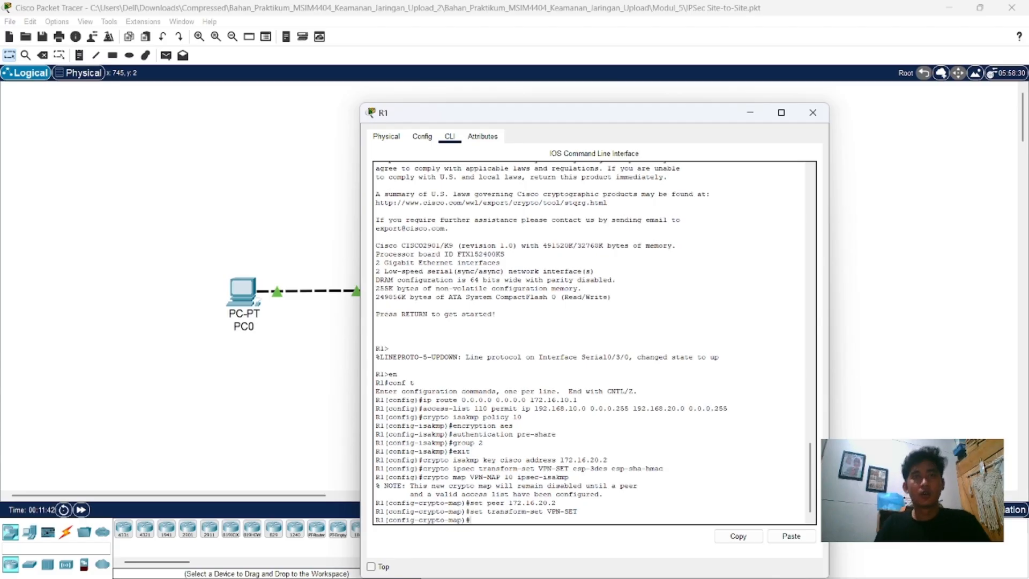
# Step: Link access list 110 to R1's crypto map with "match address 110" and return to global configuration mode with "exit"
pyautogui.write('match')
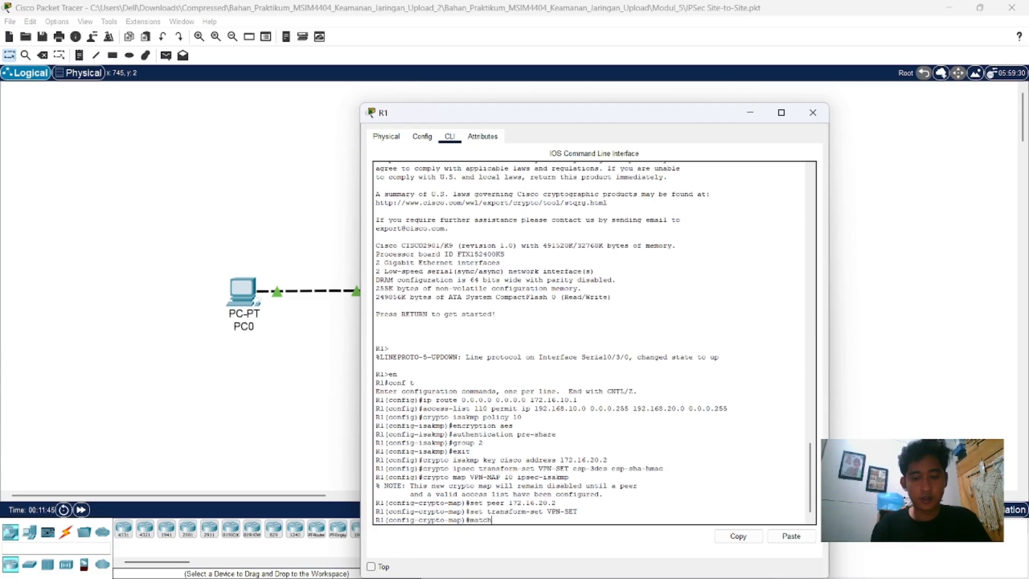
pyautogui.write(' addres')
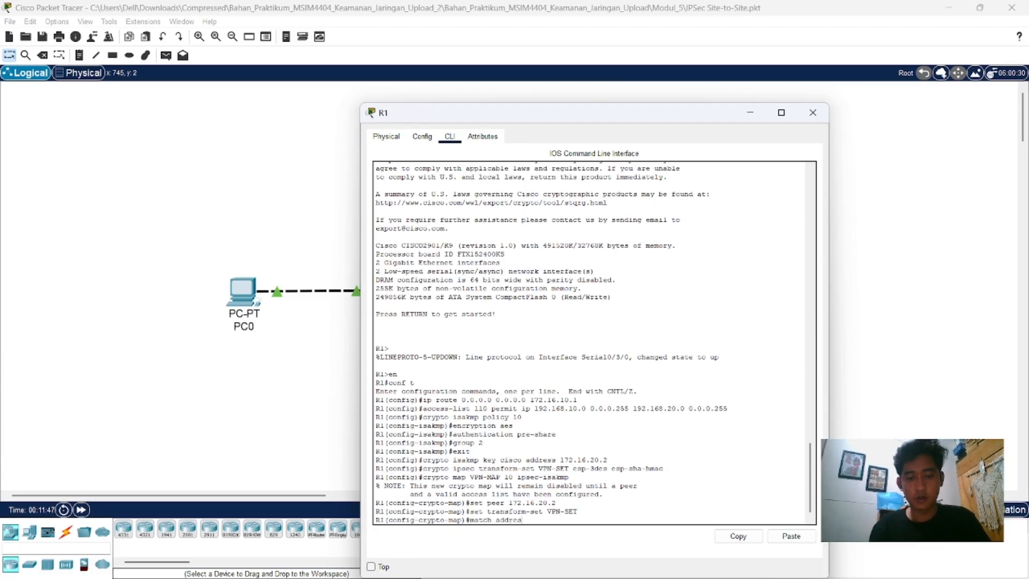
pyautogui.write('s 110')
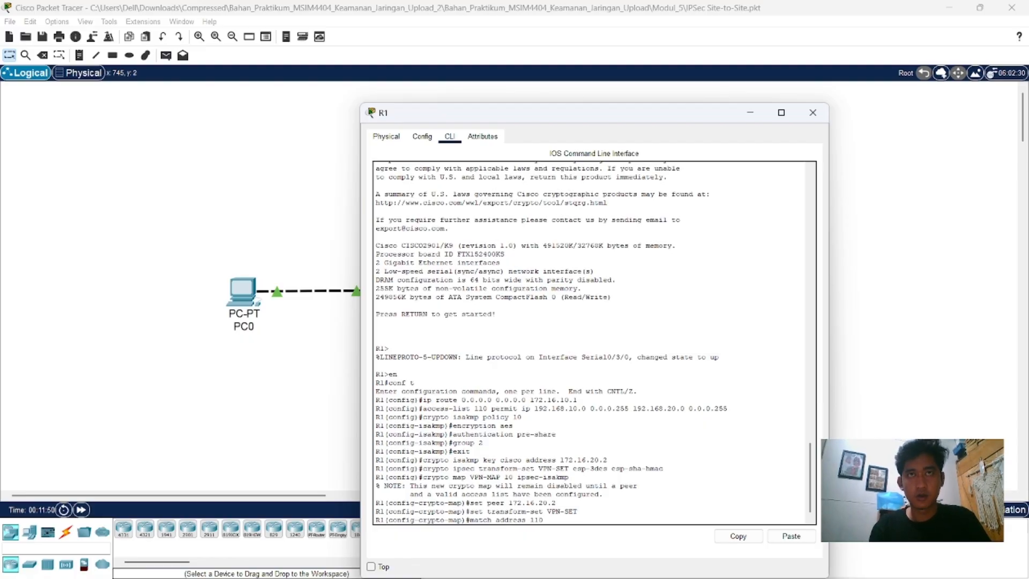
pyautogui.press('Return')
pyautogui.write('ex')
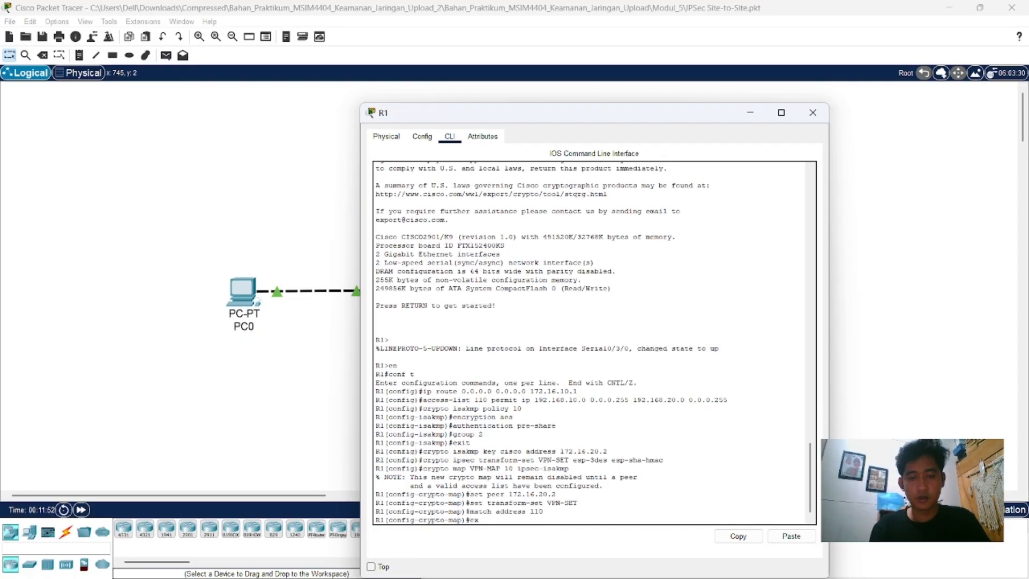
pyautogui.write('it')
pyautogui.press('Return')
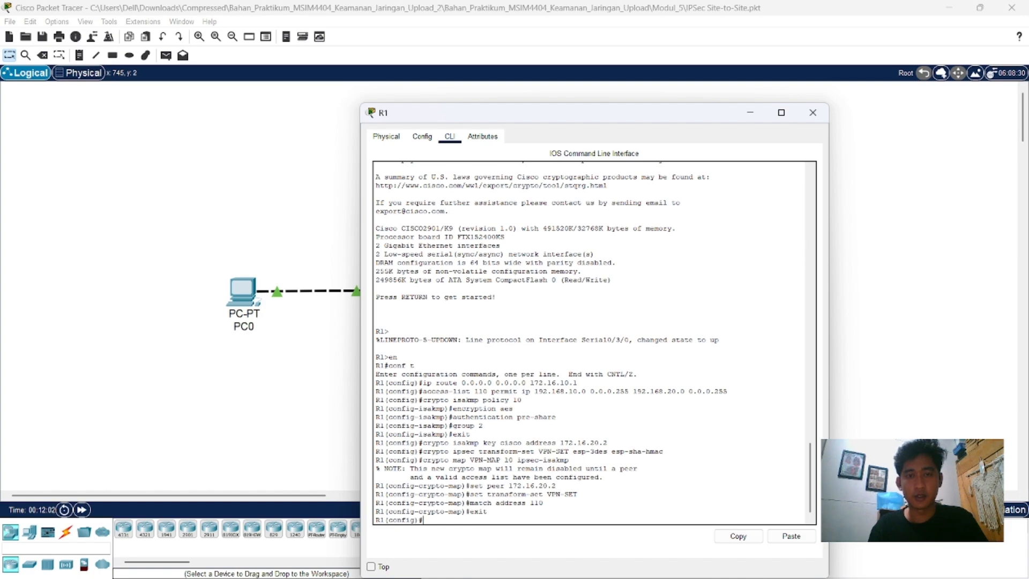
# Step: Enter configuration mode for R1's serial interface with "int s0/3/0"
pyautogui.write('i')
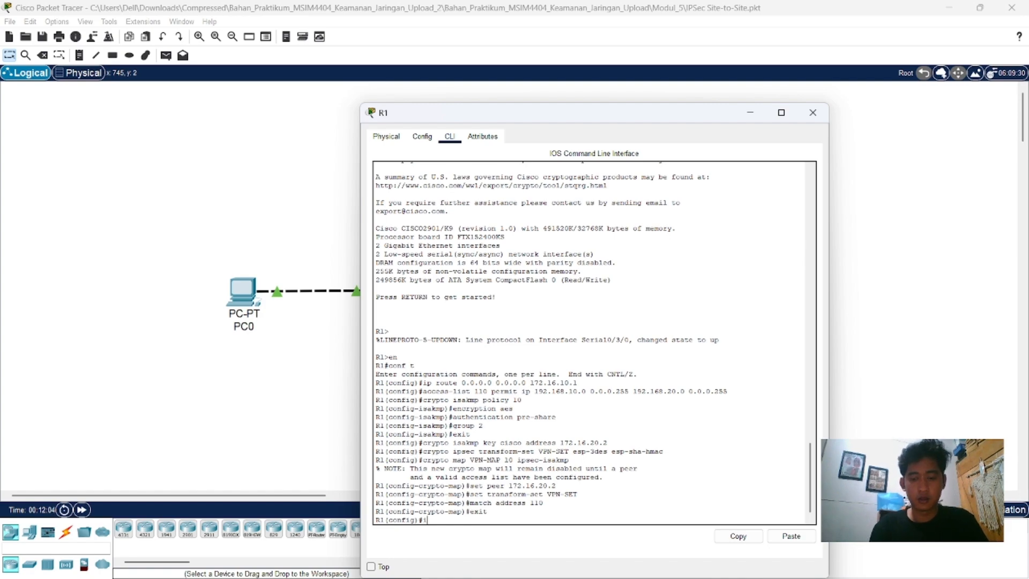
pyautogui.write('nt s0')
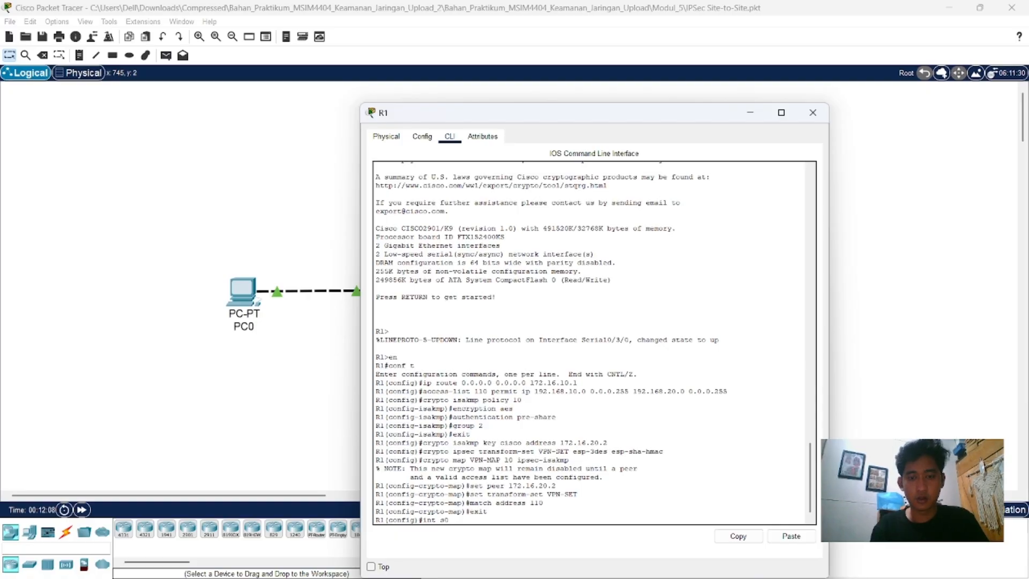
pyautogui.write('/3/')
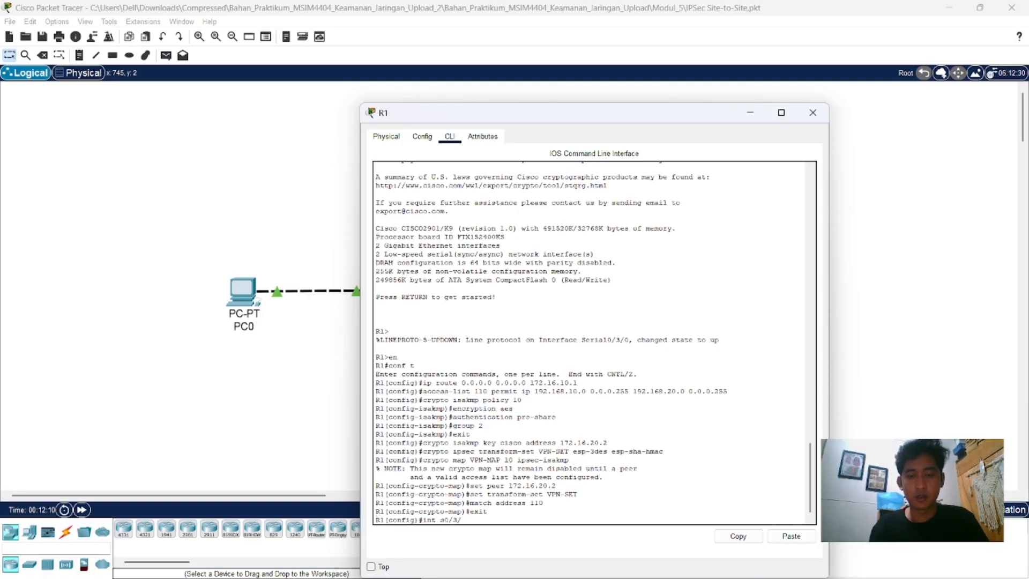
pyautogui.write('0')
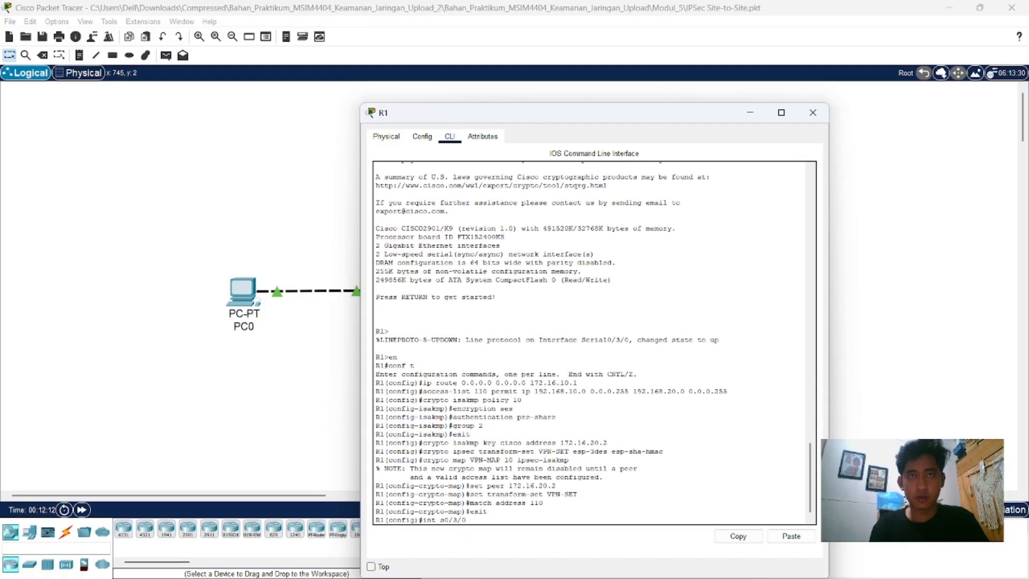
pyautogui.press('Return')
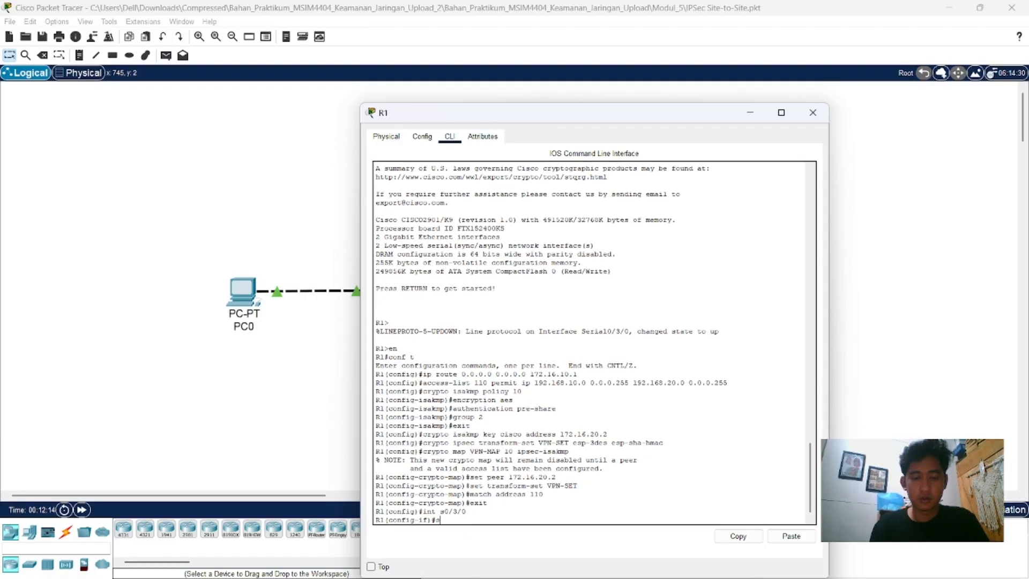
# Step: Try to apply the crypto map VPN-MAP to R1's s0/3/0 interface
pyautogui.write('crypto')
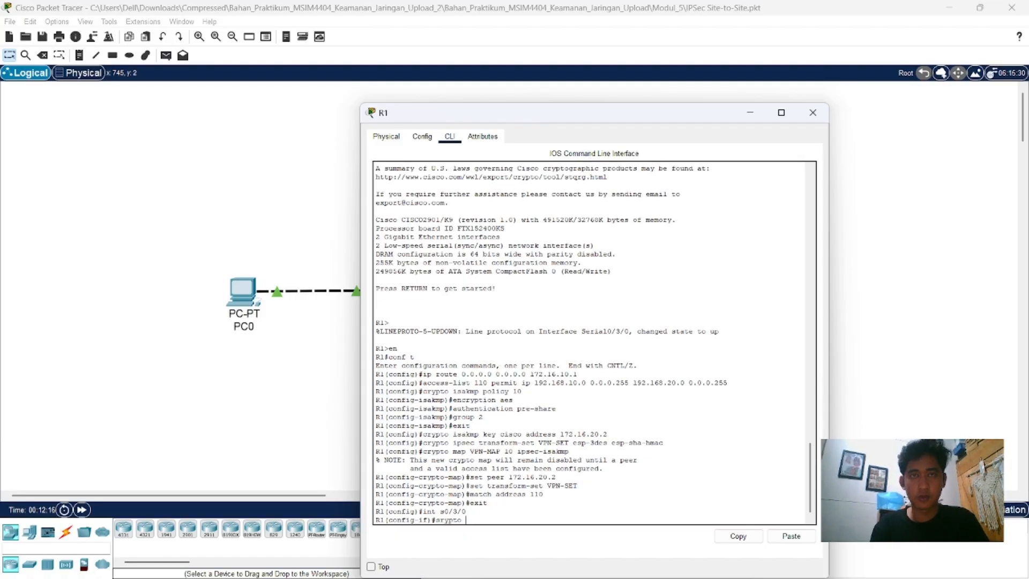
pyautogui.write(' map V')
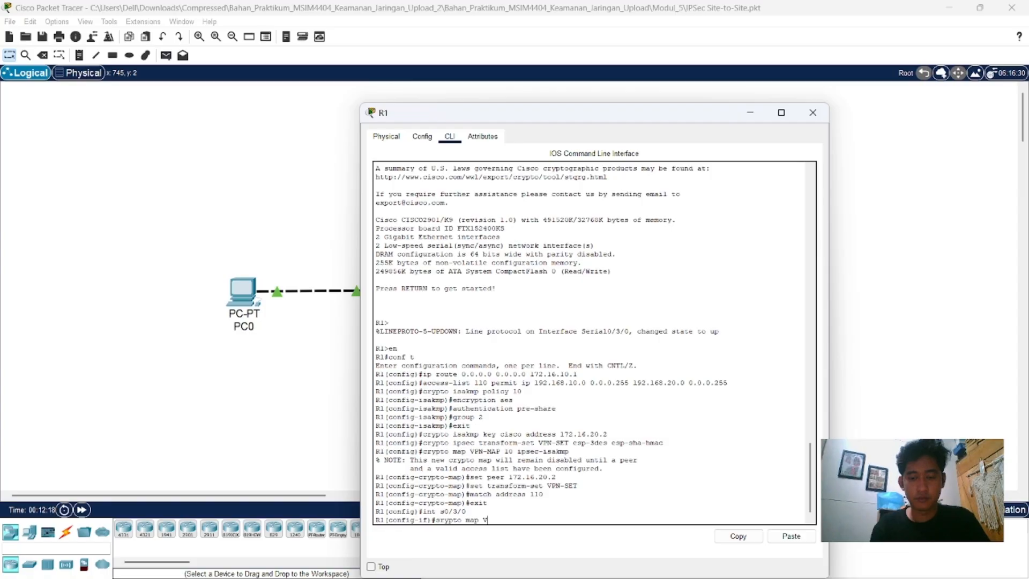
pyautogui.write('PN-MAP')
pyautogui.press('Return')
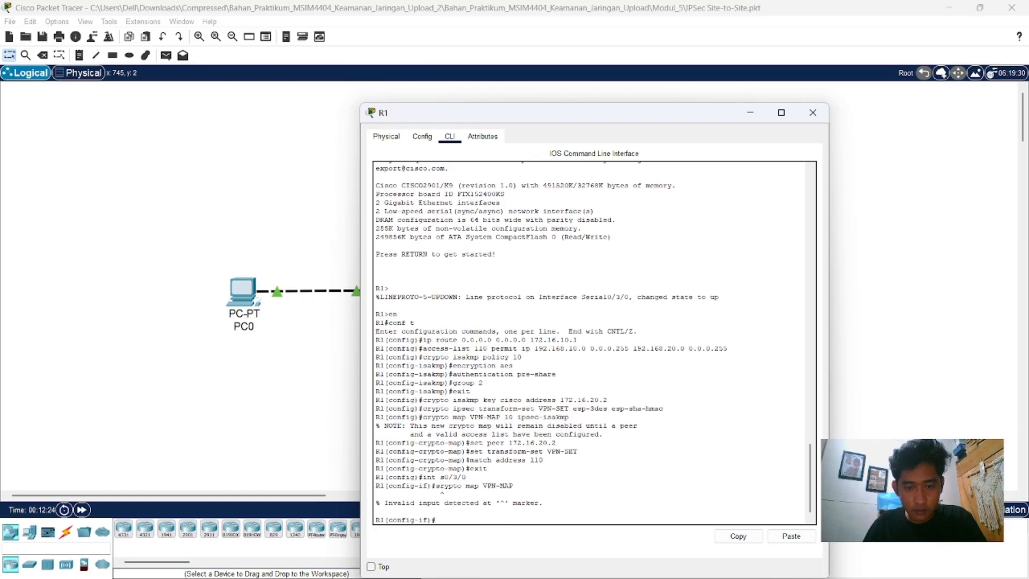
# Step: Apply the crypto map to R1's s0/3/0 interface with "crypto map VPN-MAP"
pyautogui.write('cry')
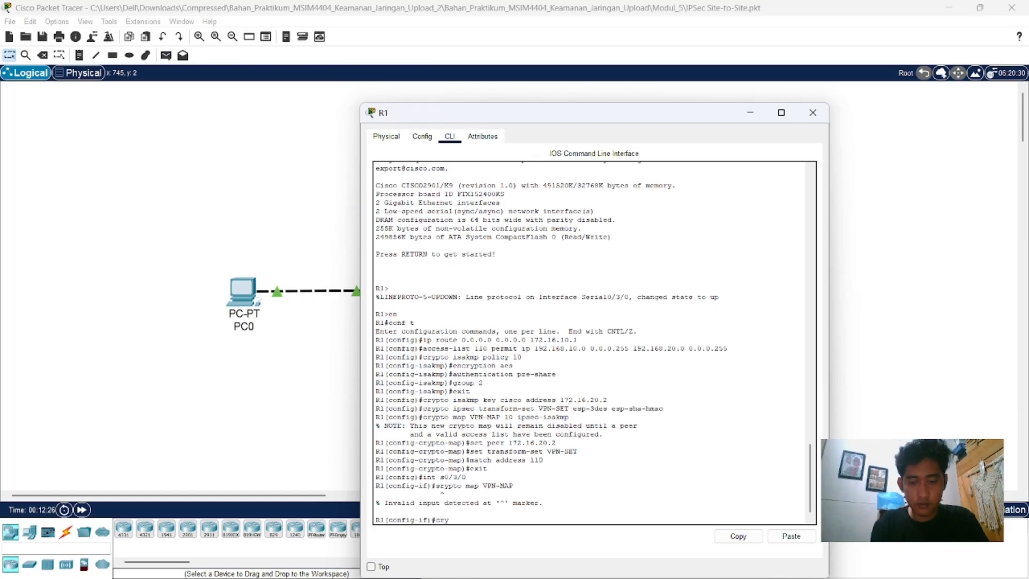
pyautogui.write('pto ma')
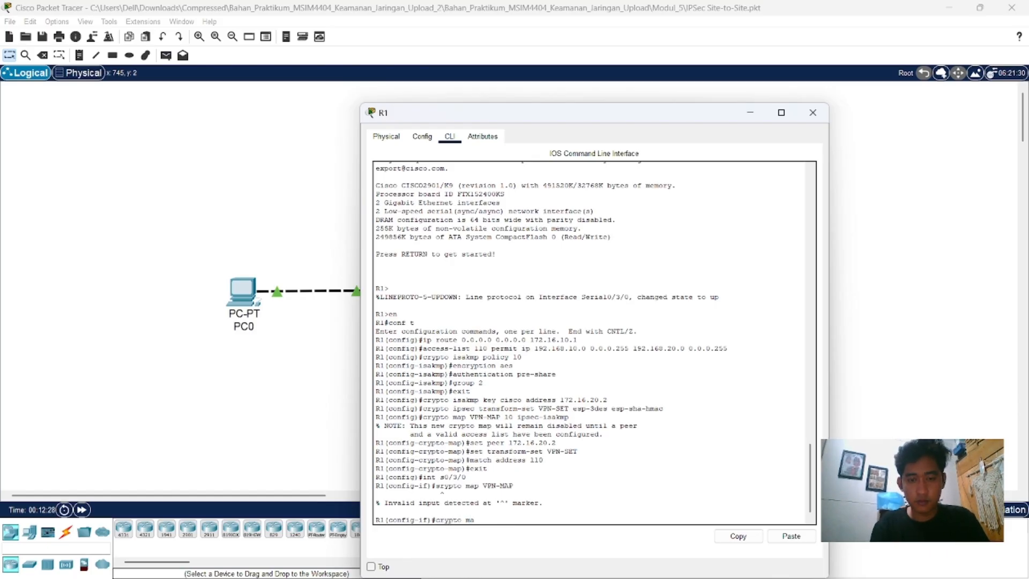
pyautogui.write('p VPN-MAP')
pyautogui.press('Return')
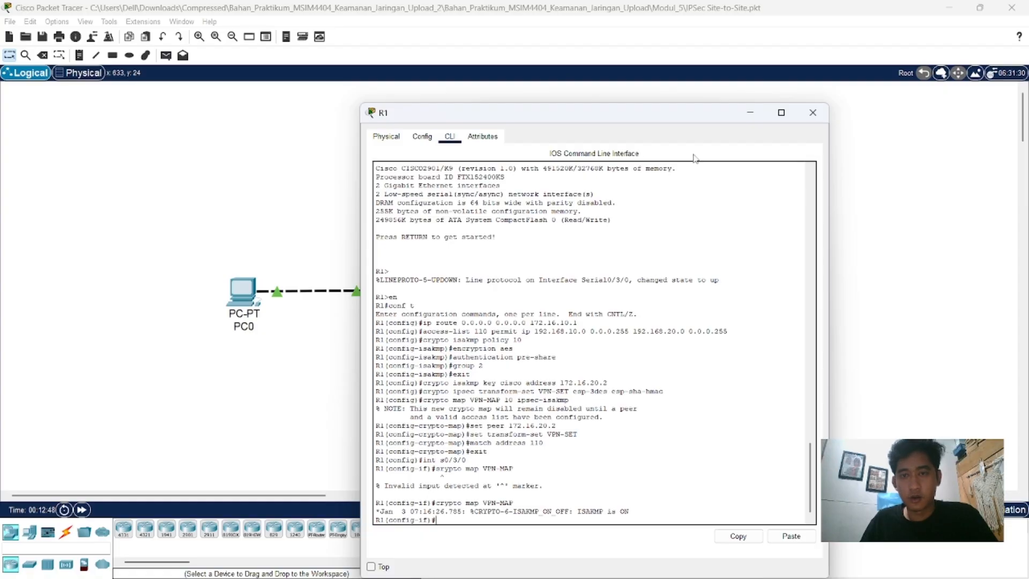
# Step: Close R1's window and open router R2's command line at its global configuration prompt
pyautogui.click(813, 112)
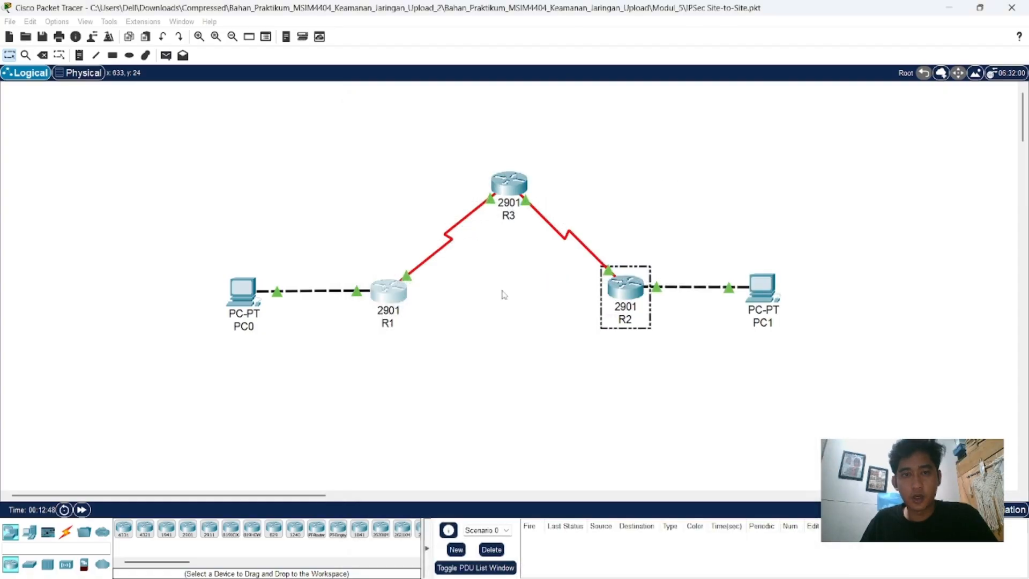
pyautogui.click(624, 292)
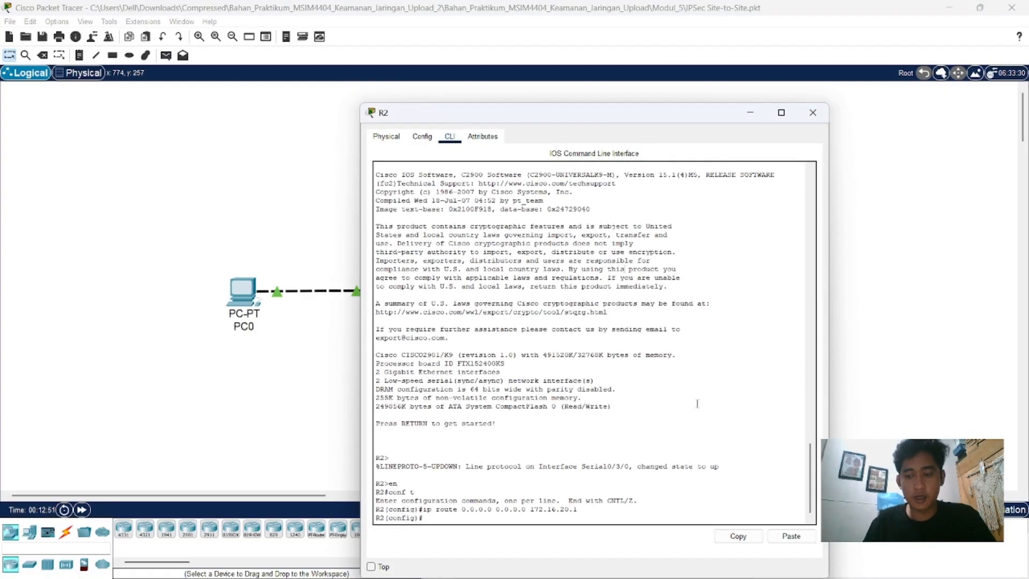
pyautogui.press('Return')
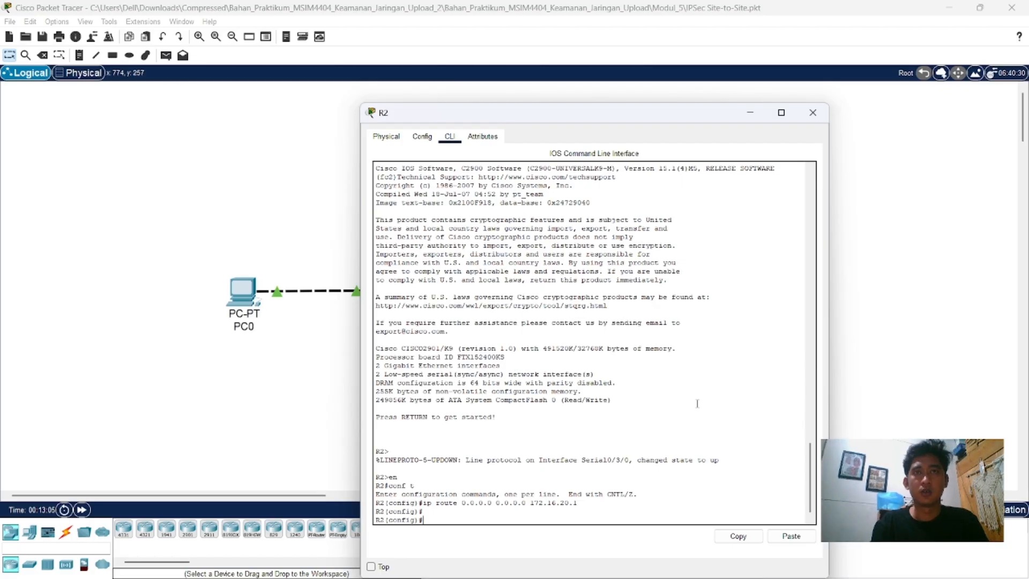
# Step: Create access list 110 on R2 permitting IP traffic from 192.168.20.0 0.0.0.255 to 192.168.10.0 0.0.0.255
pyautogui.write('cc')
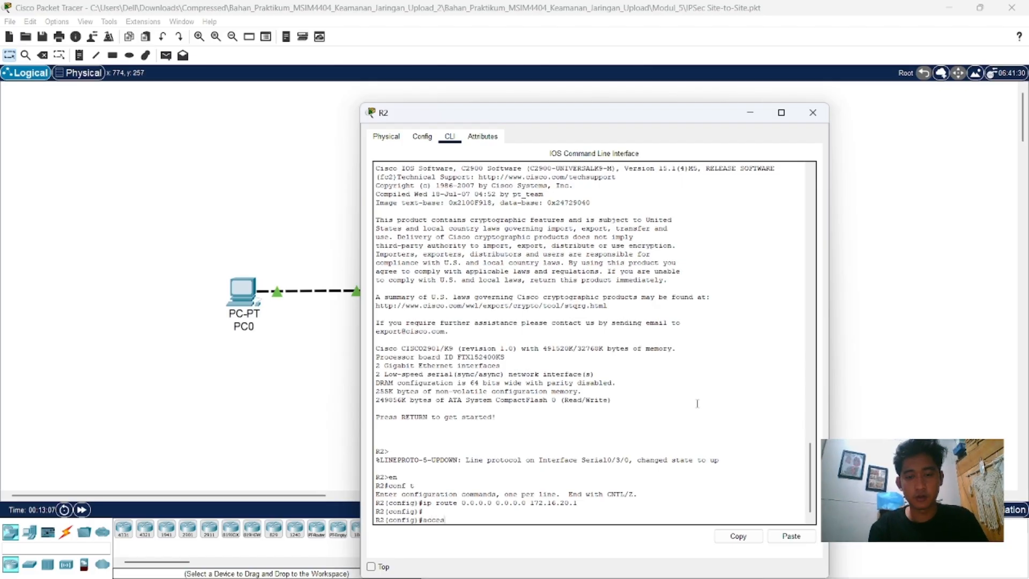
pyautogui.write('ess-list 1')
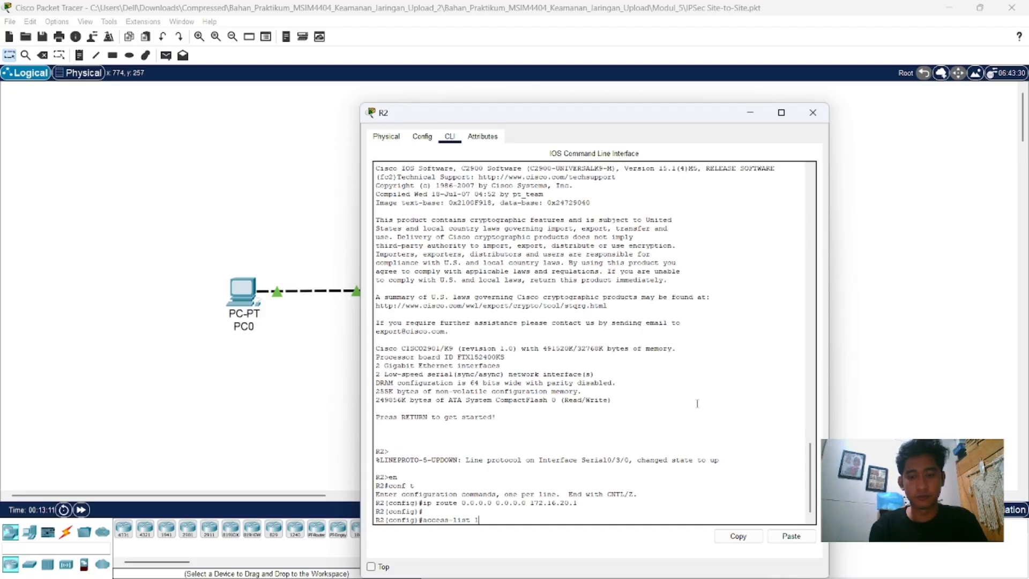
pyautogui.write('10 permit')
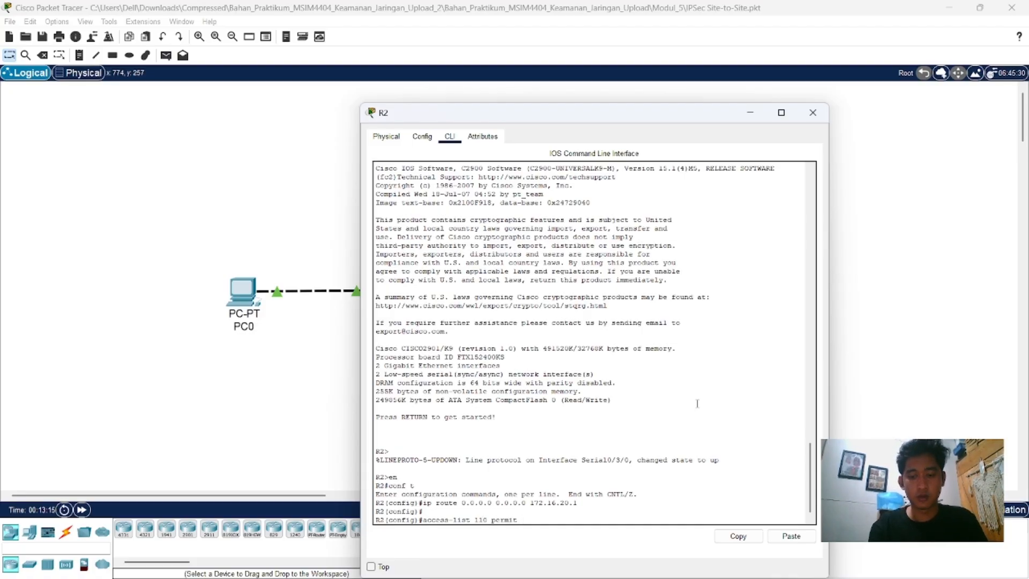
pyautogui.write(' ip 172.16.')
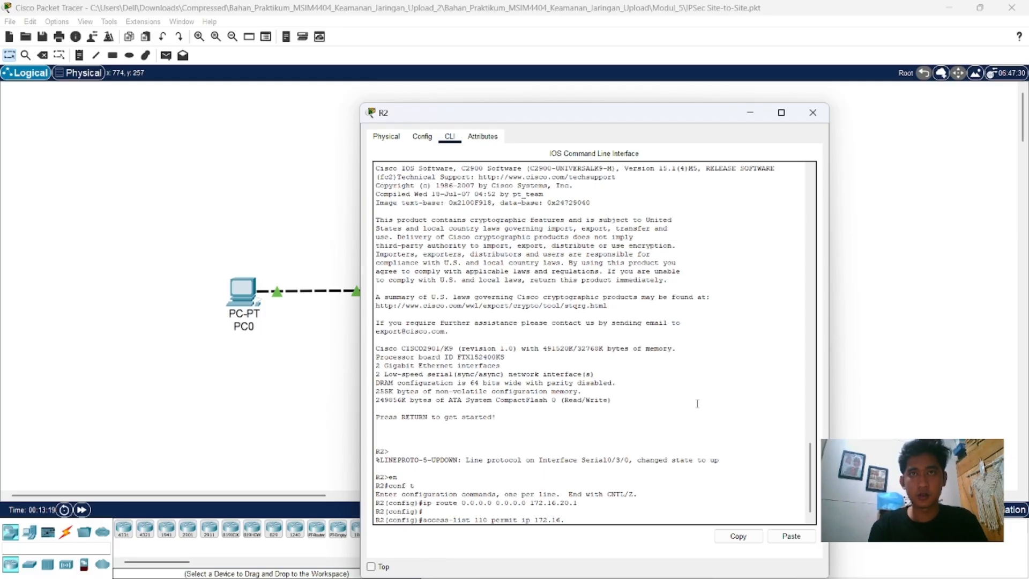
pyautogui.press('BackSpace')
pyautogui.press('BackSpace')
pyautogui.press('BackSpace')
pyautogui.press('BackSpace')
pyautogui.press('BackSpace')
pyautogui.press('BackSpace')
pyautogui.write('68')
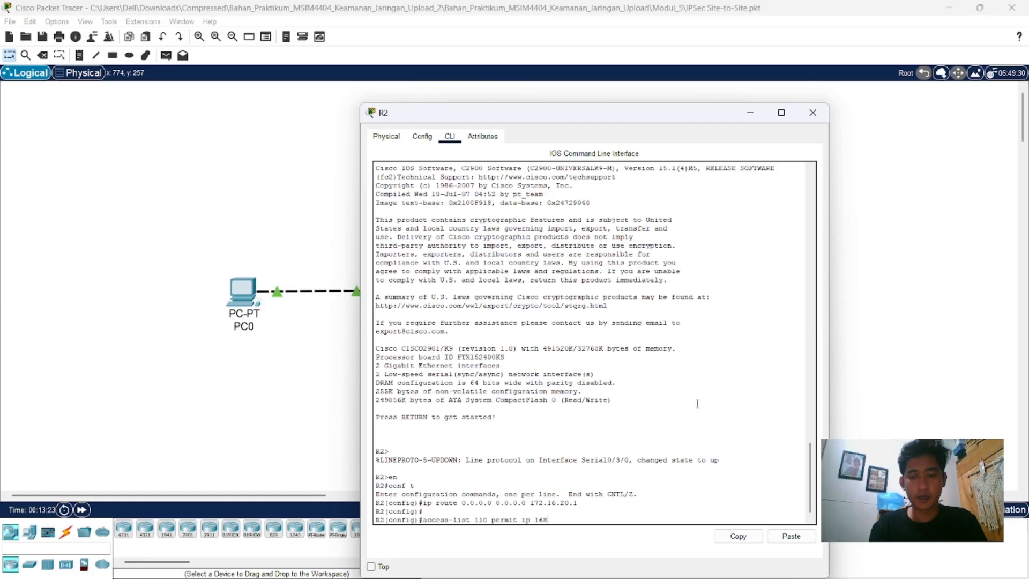
pyautogui.press('BackSpace')
pyautogui.press('BackSpace')
pyautogui.write('92.168.')
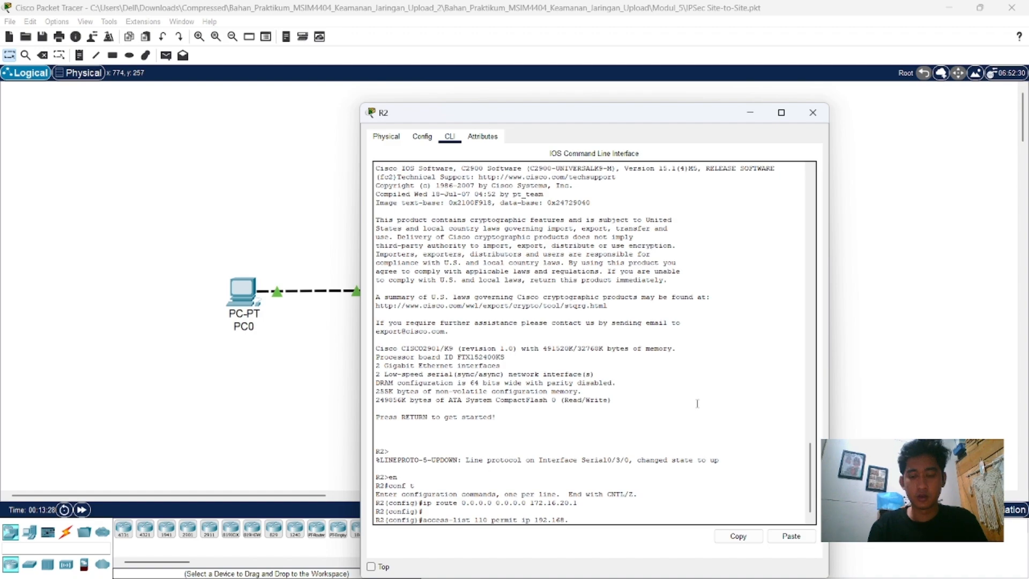
pyautogui.write('20.0 0.0.')
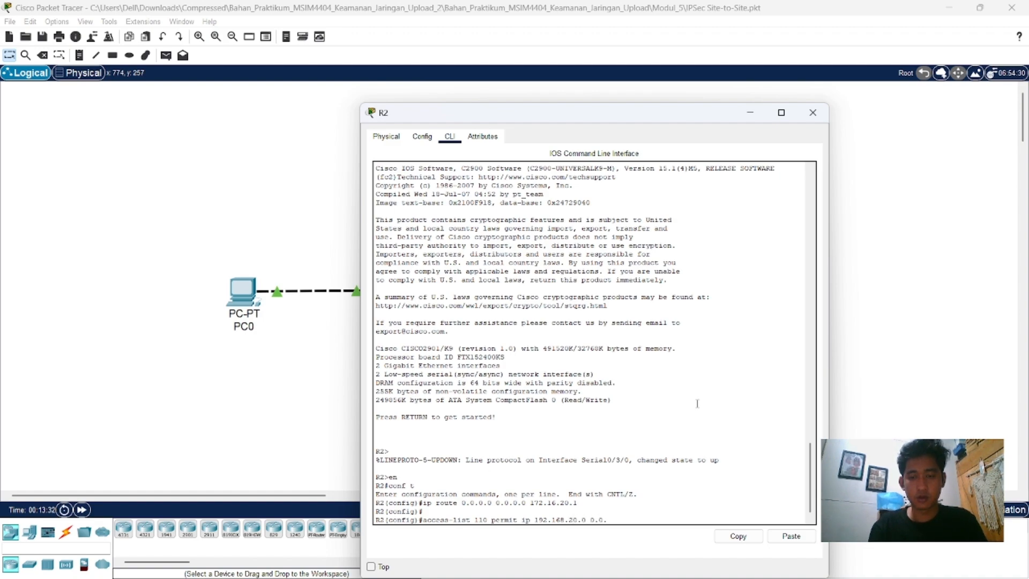
pyautogui.write('0.255')
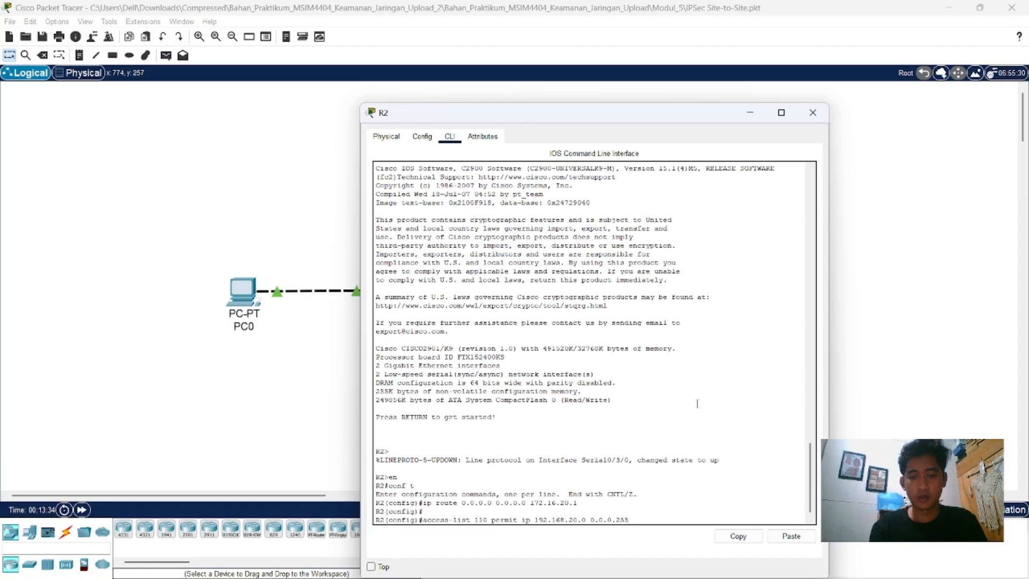
pyautogui.write(' 19')
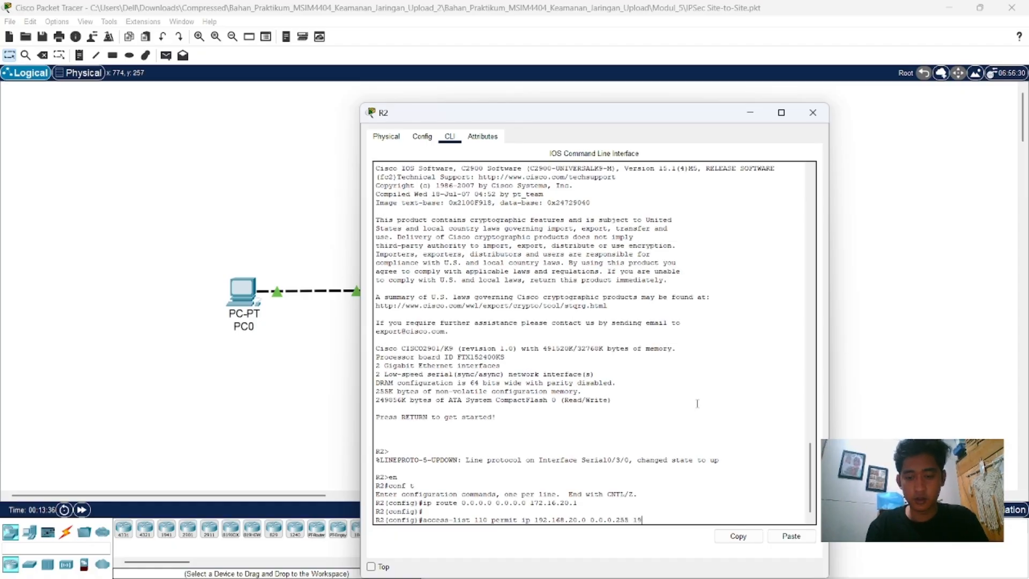
pyautogui.write('2.168.')
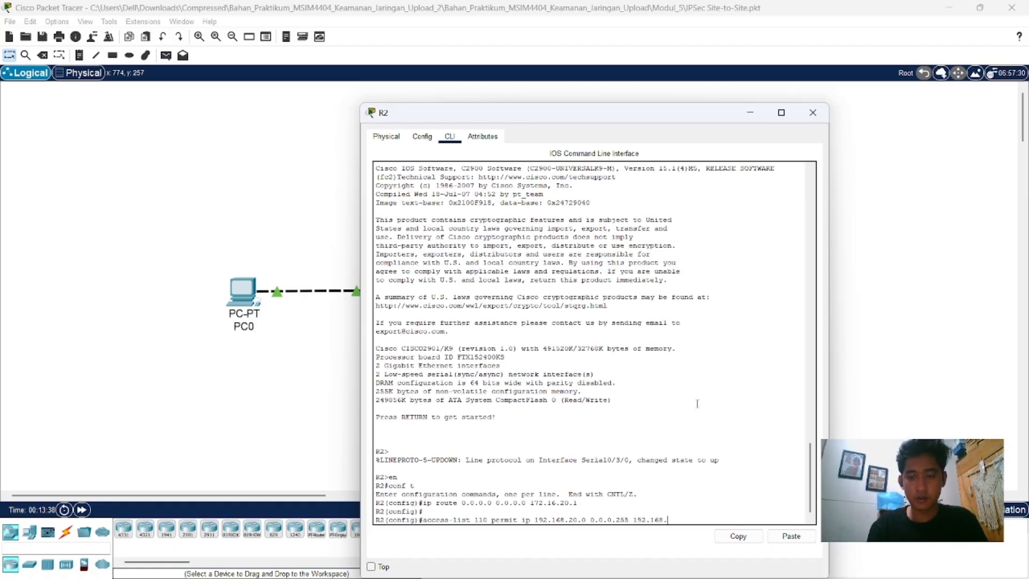
pyautogui.write('10.')
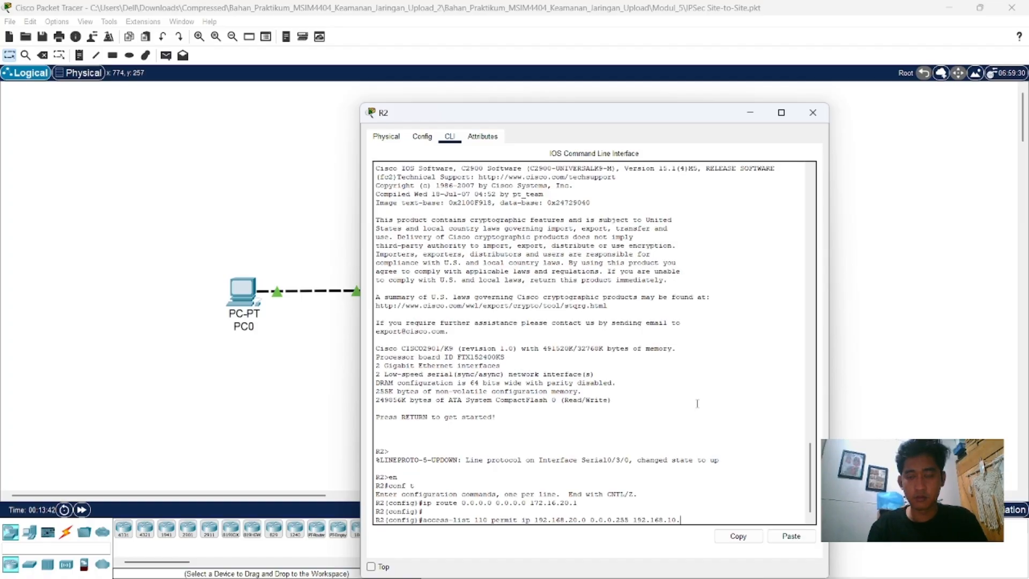
pyautogui.write('0 0.0.0.255')
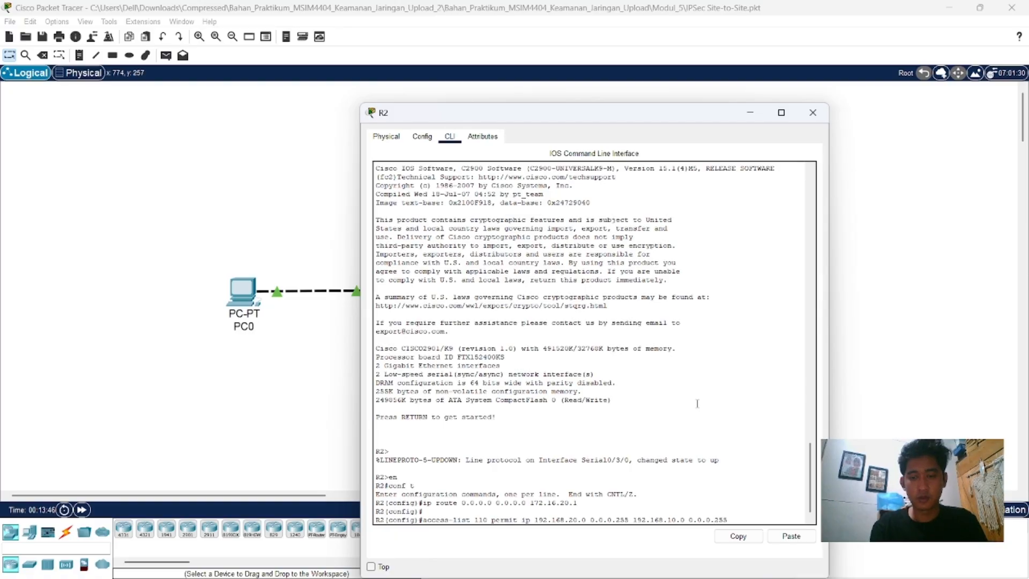
pyautogui.press('Return')
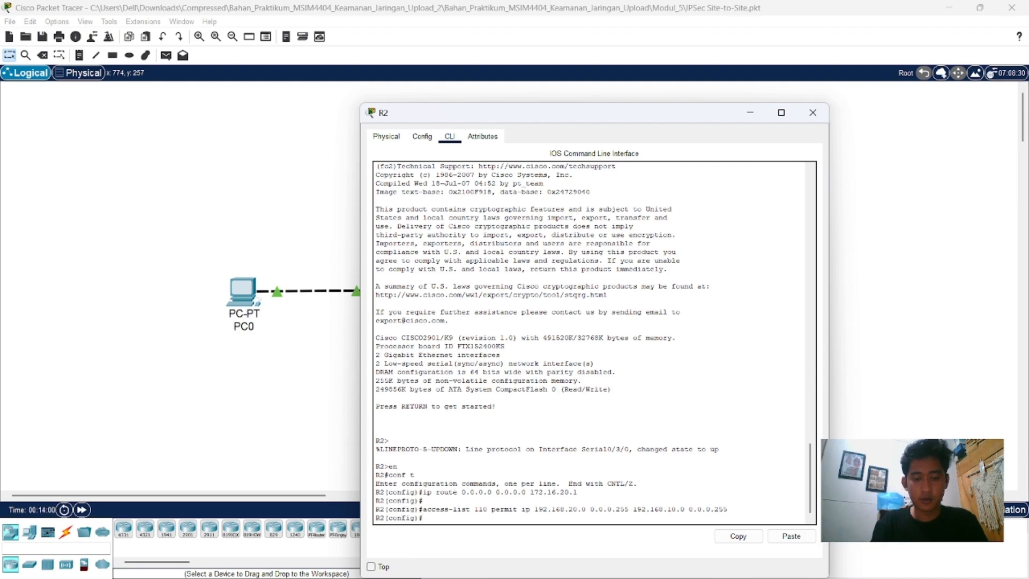
# Step: Create ISAKMP policy 10 on R2 with "crypto isakmp policy 10"
pyautogui.write('crypto ')
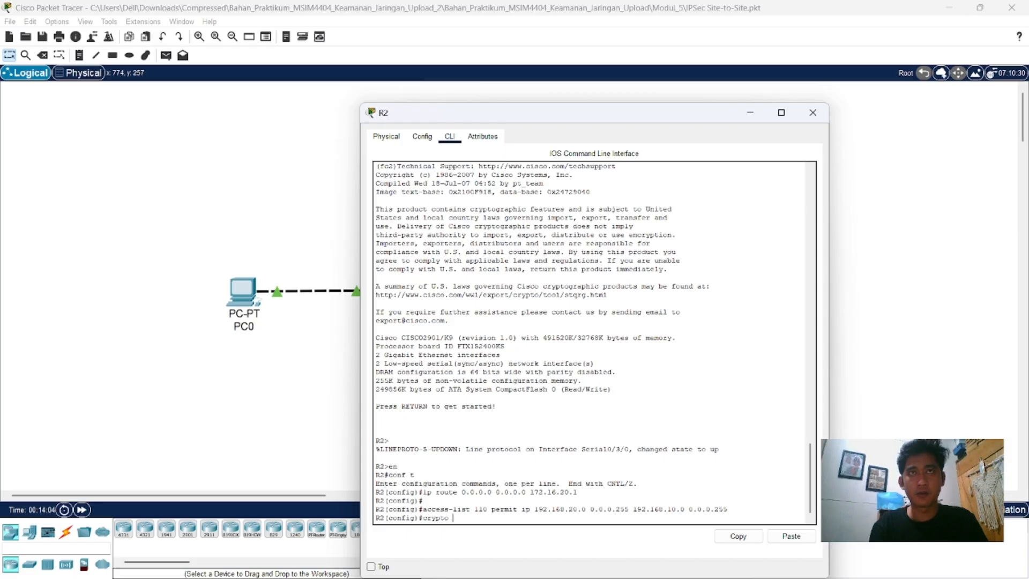
pyautogui.write('isakmp')
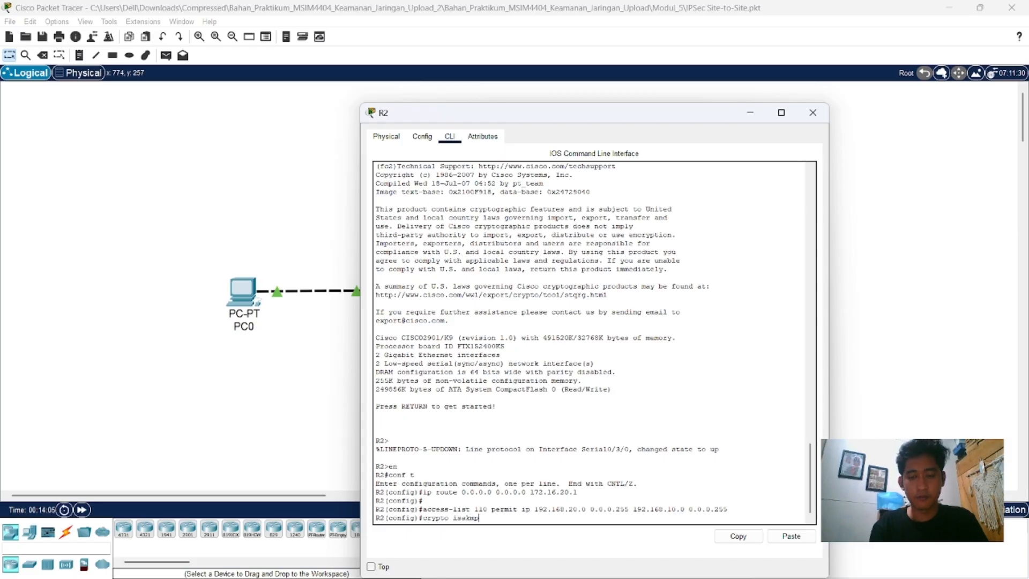
pyautogui.write(' policy ')
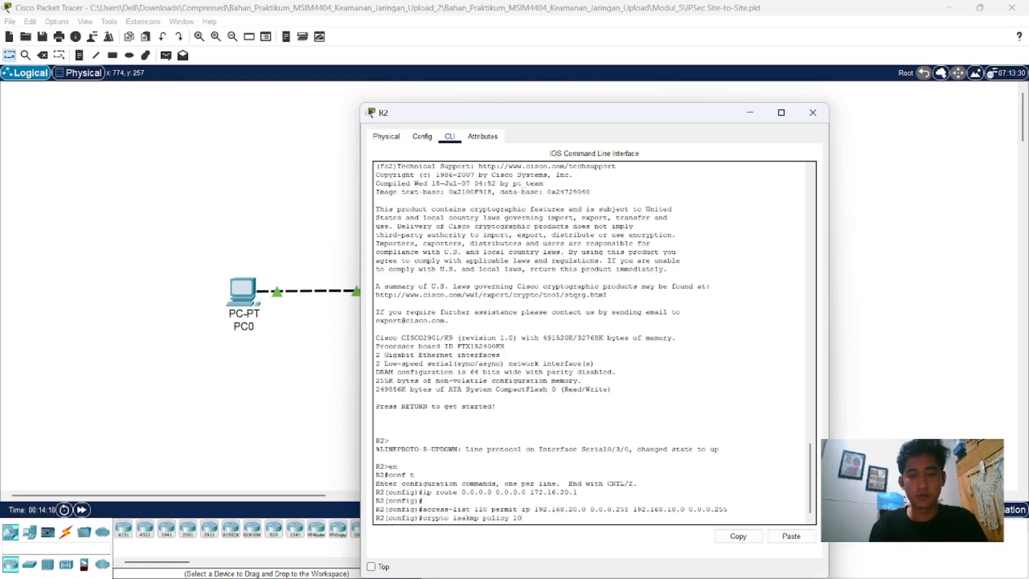
pyautogui.write('10')
pyautogui.press('Return')
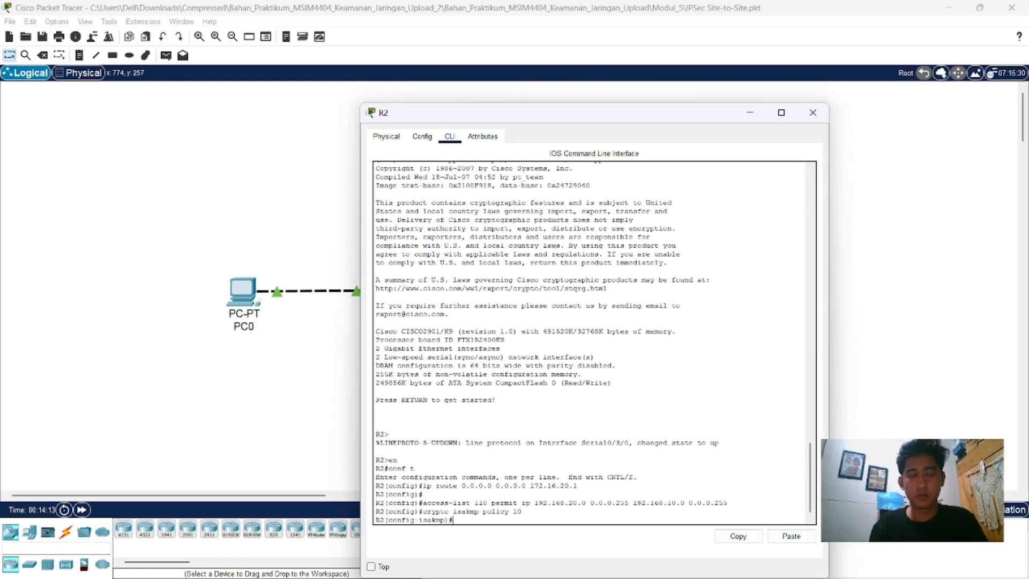
# Step: Set the encryption of R2's ISAKMP policy 10 to AES with "encryption aes"
pyautogui.write('encrypti')
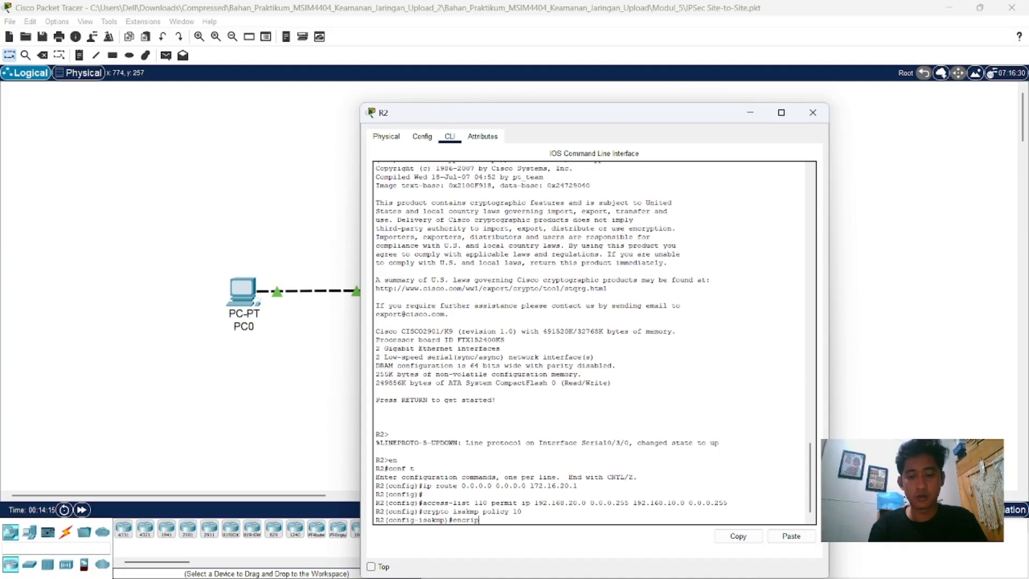
pyautogui.write('on')
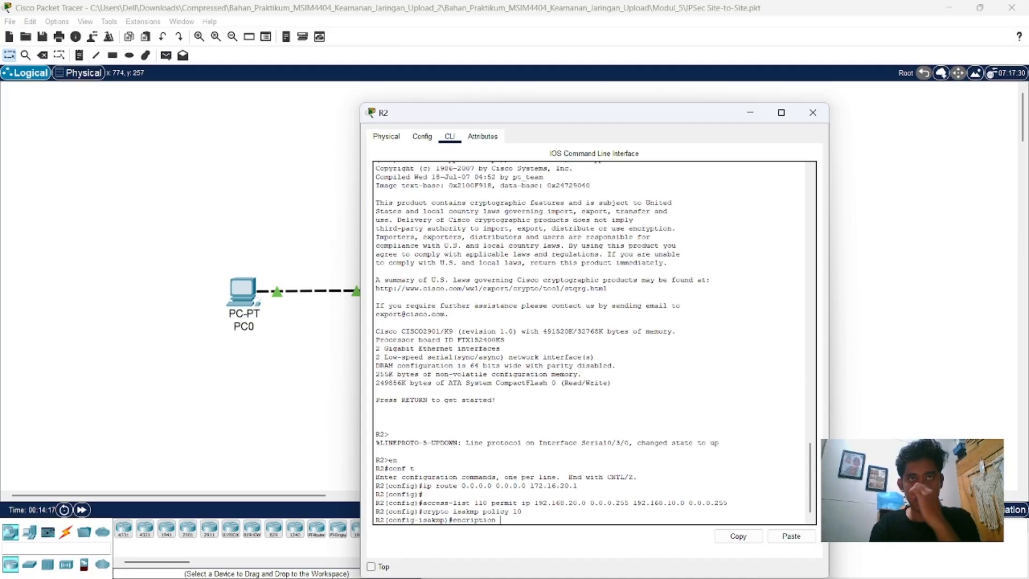
pyautogui.write(' ae')
pyautogui.press('Return')
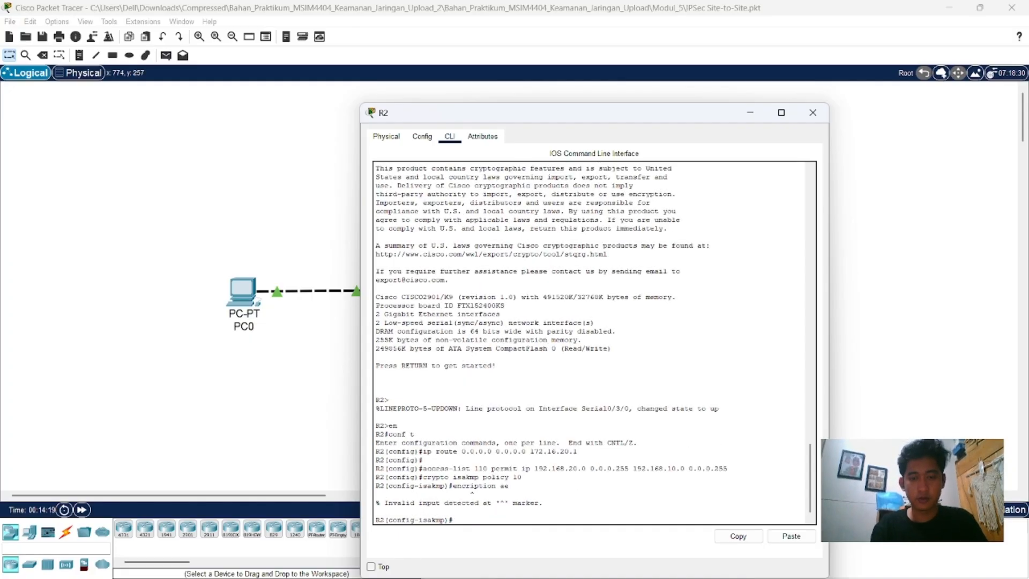
pyautogui.press('Up')
pyautogui.write('s')
pyautogui.press('Return')
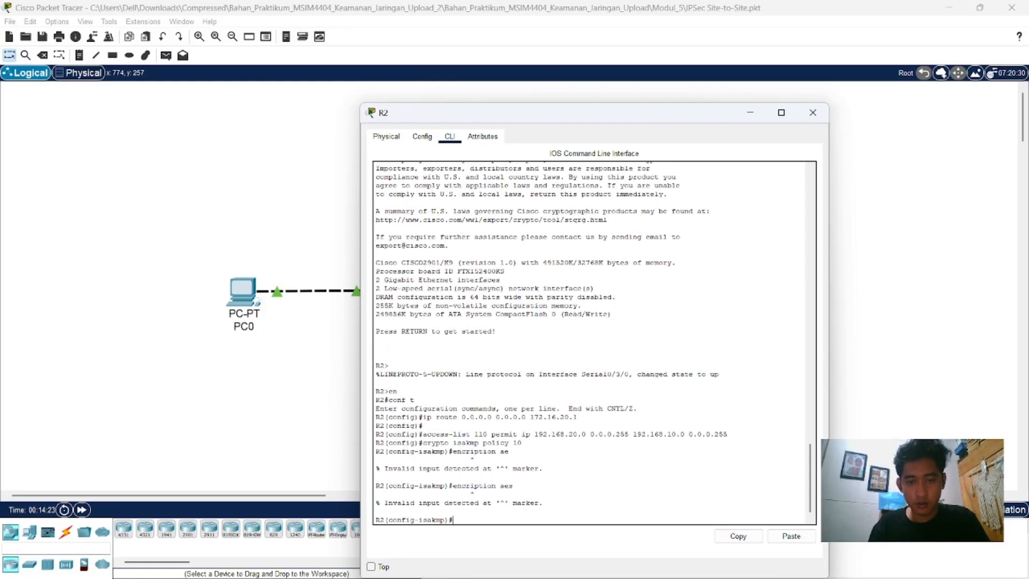
pyautogui.press('Up')
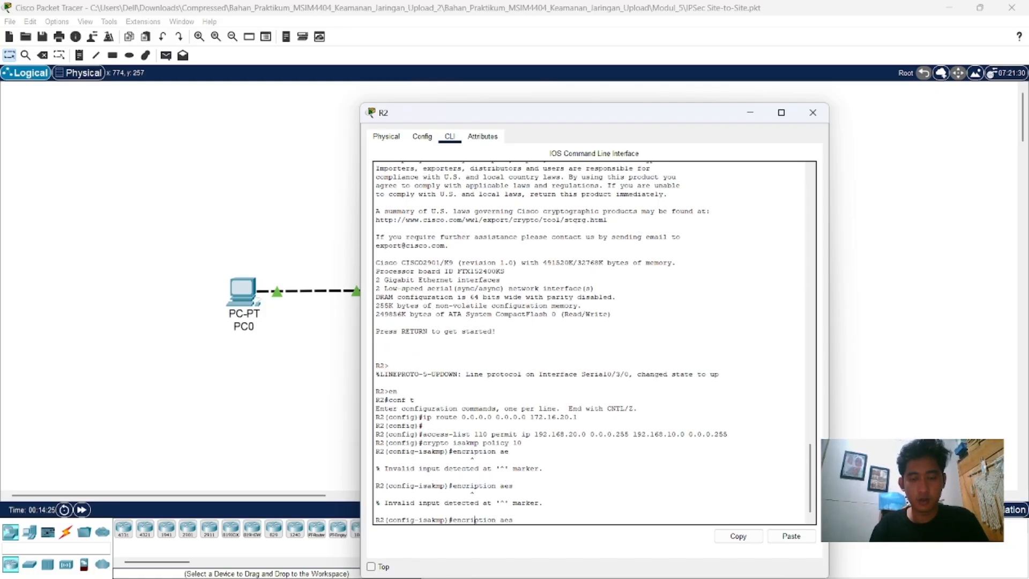
pyautogui.press('BackSpace')
pyautogui.write('y')
pyautogui.press('Return')
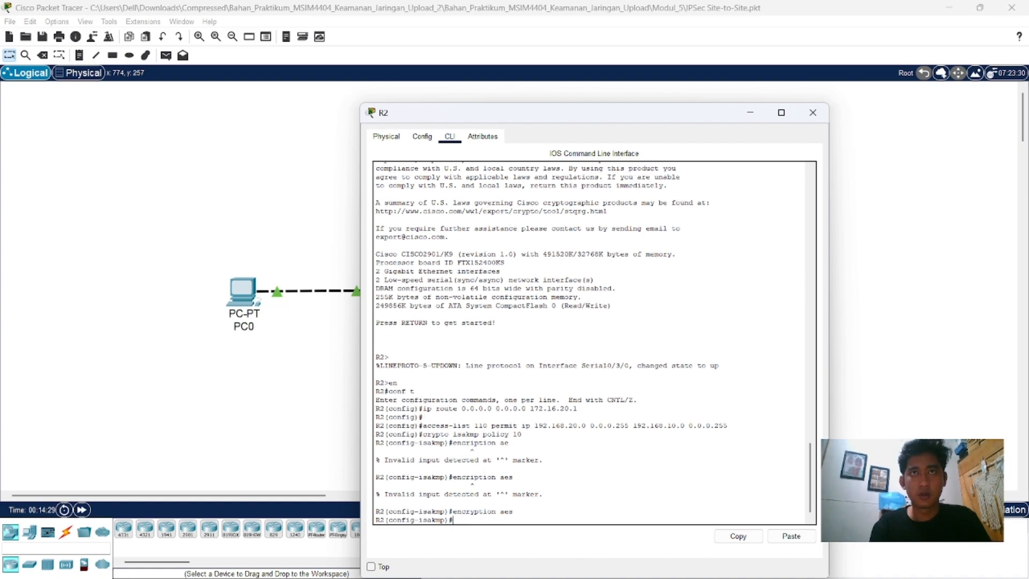
# Step: Set the authentication method of R2's ISAKMP policy 10 with "authentication pre-share"
pyautogui.write('autrn')
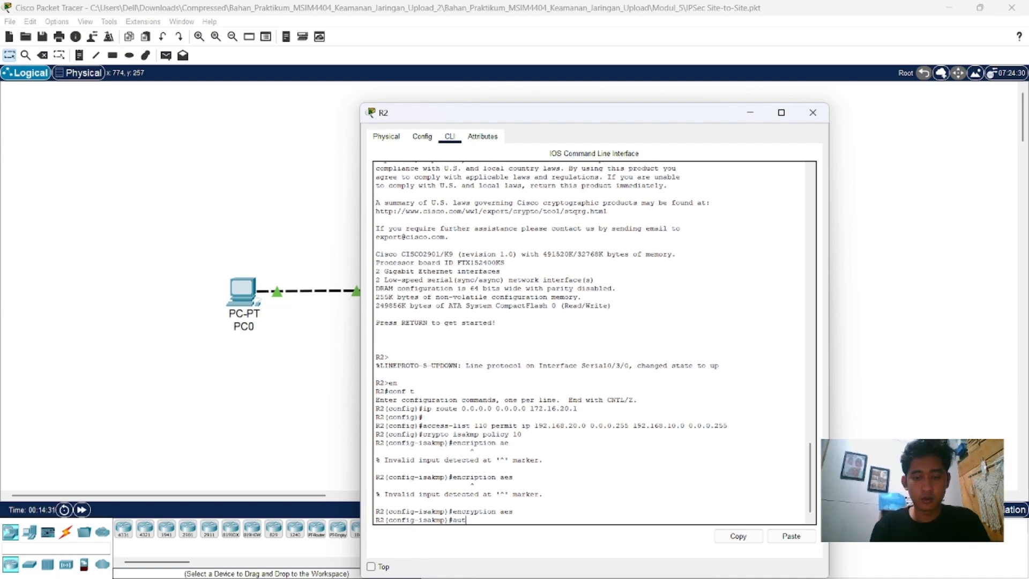
pyautogui.press('BackSpace')
pyautogui.write('en')
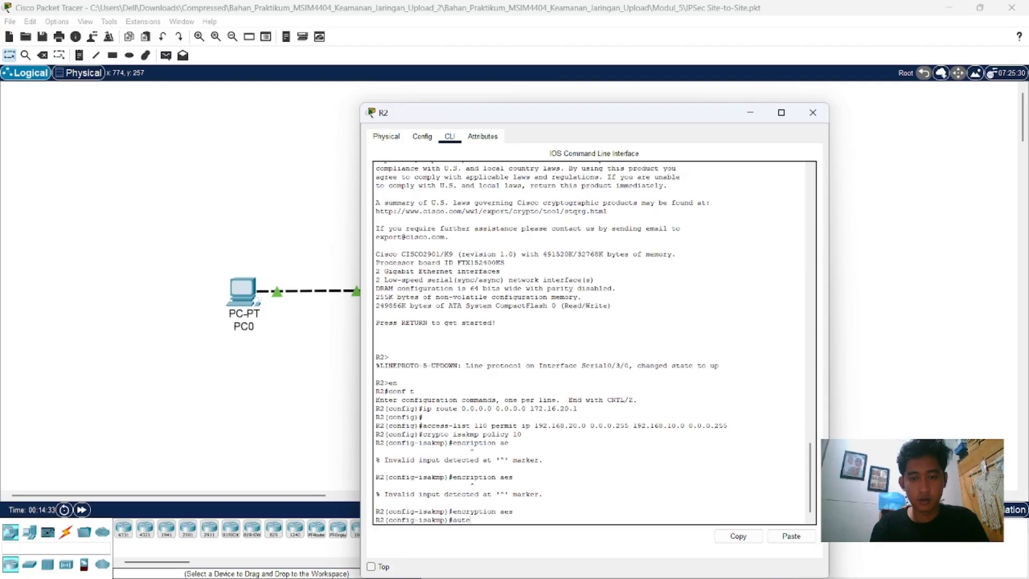
pyautogui.write('tication')
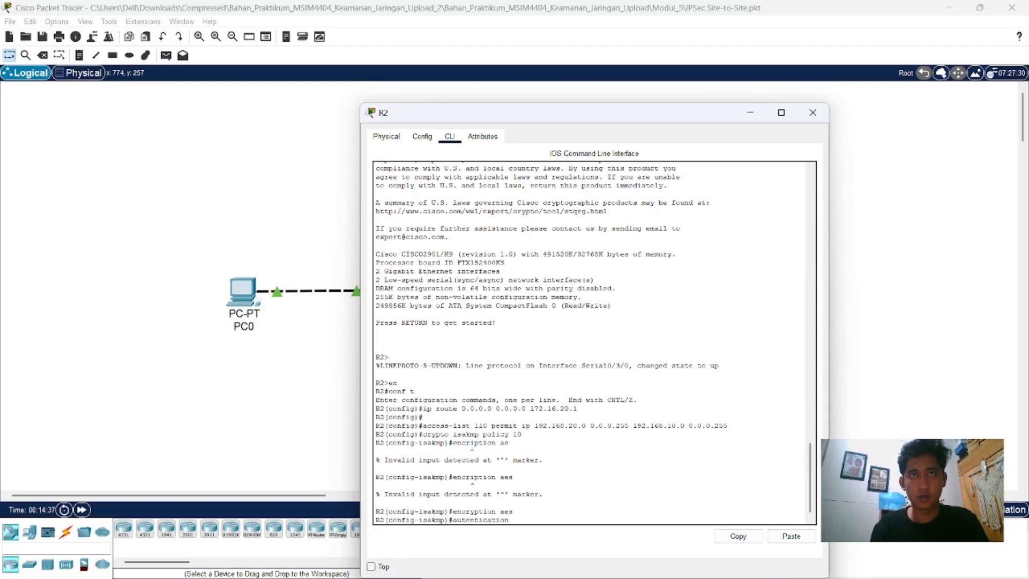
pyautogui.write(' pre ')
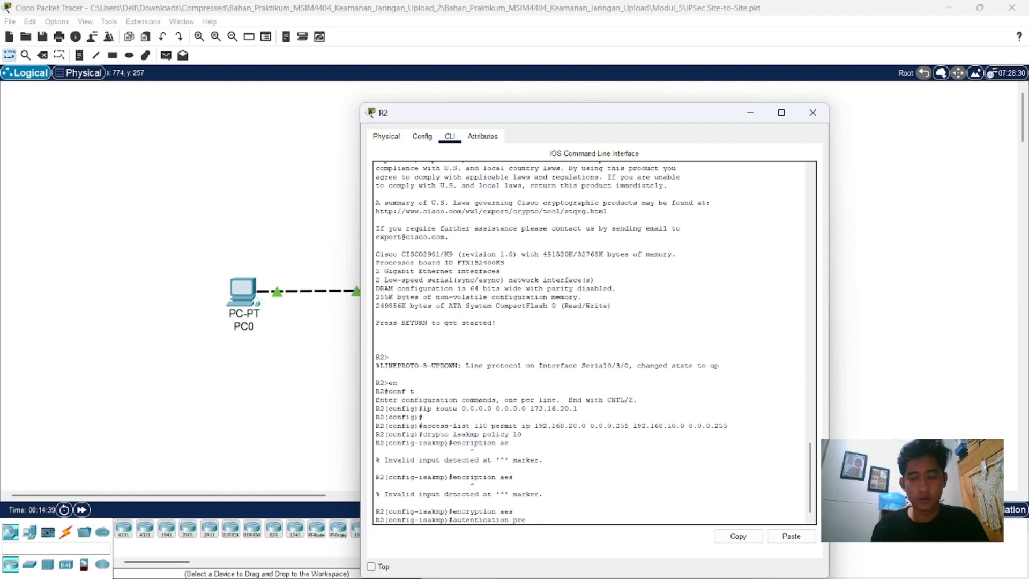
pyautogui.write('-share')
pyautogui.press('Return')
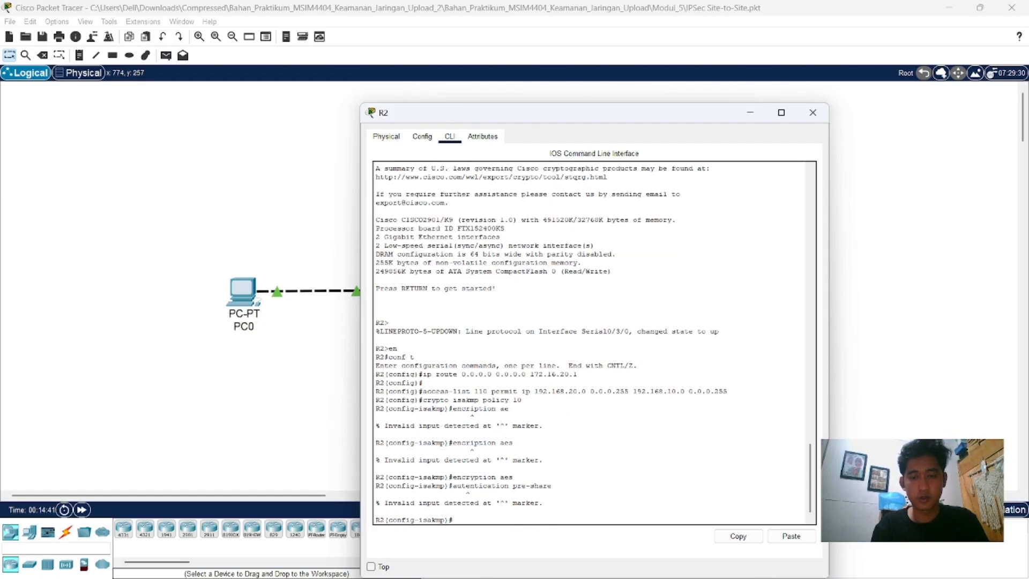
pyautogui.press('Up')
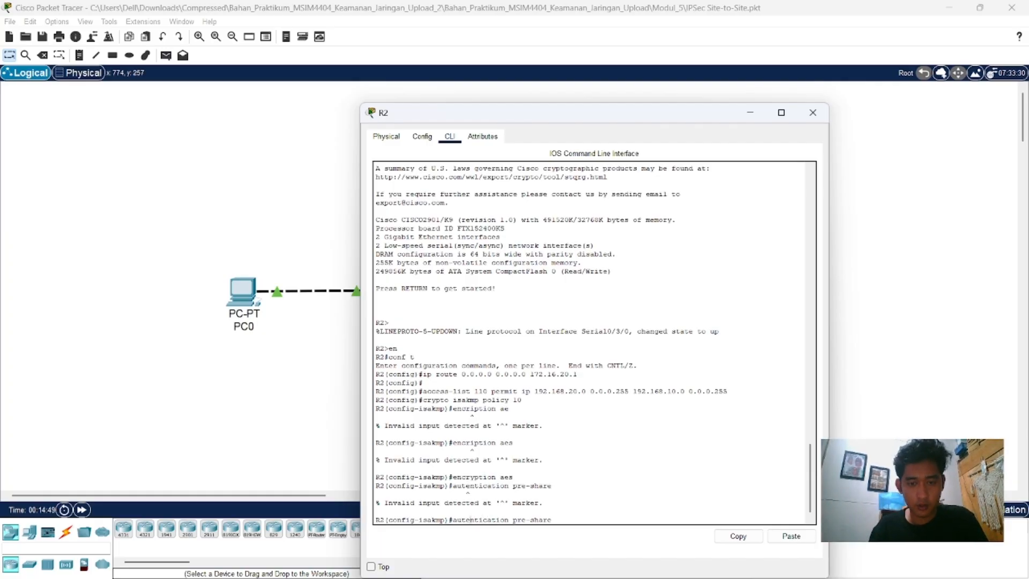
pyautogui.write('h')
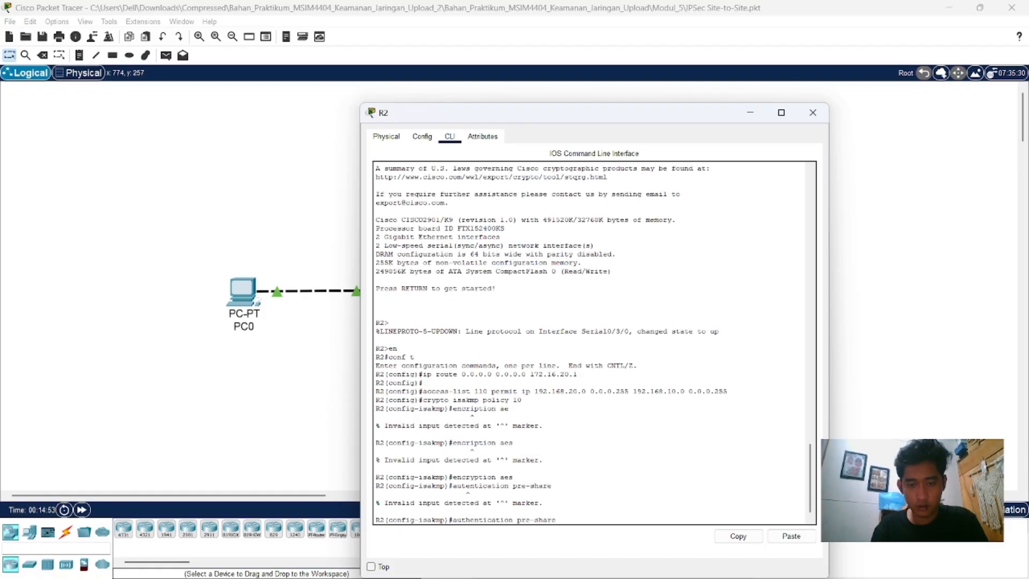
pyautogui.press('Return')
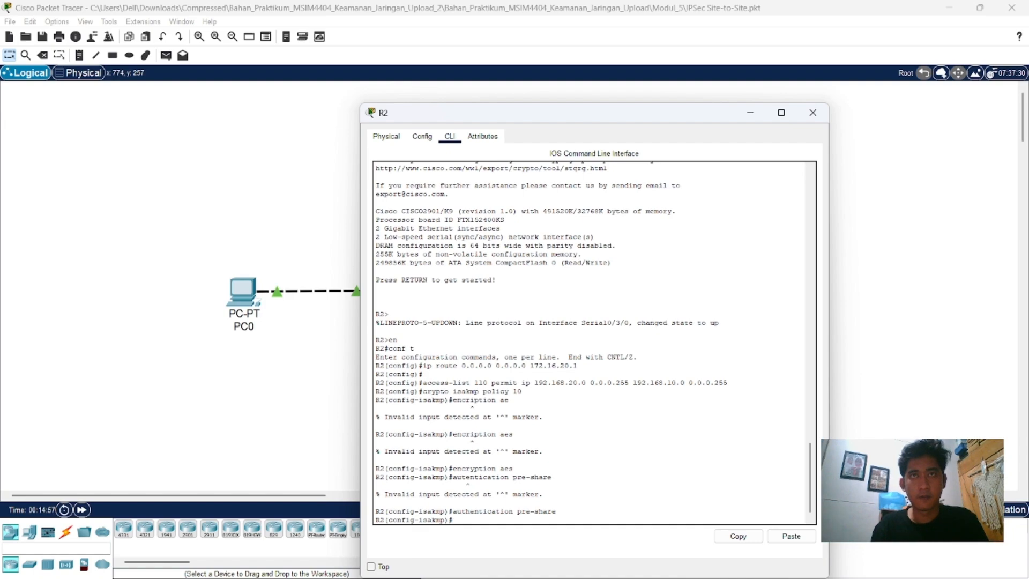
# Step: Set R2's ISAKMP policy 10 to group 2 and return to global configuration mode
pyautogui.write('gro')
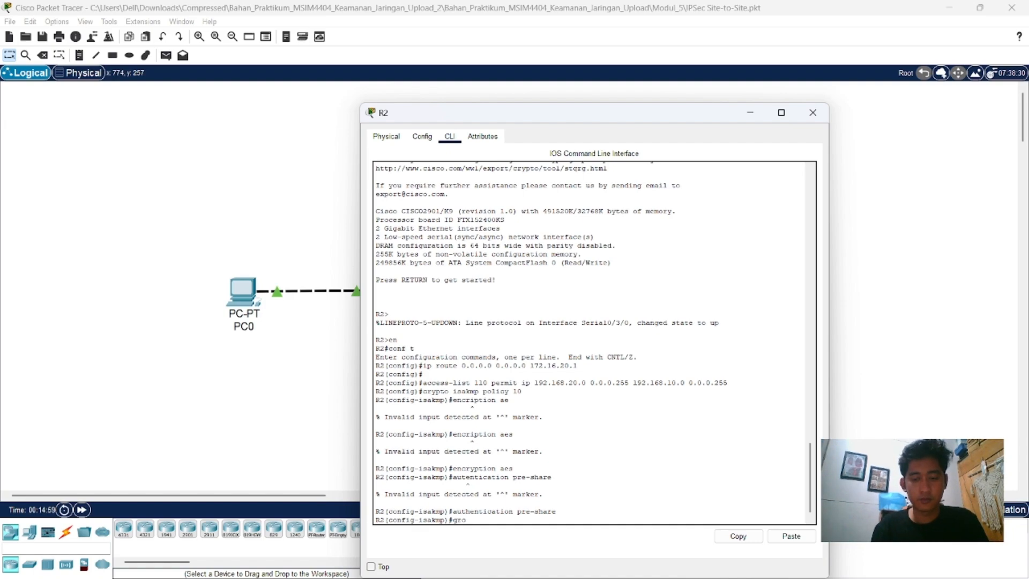
pyautogui.write('up 2')
pyautogui.press('Return')
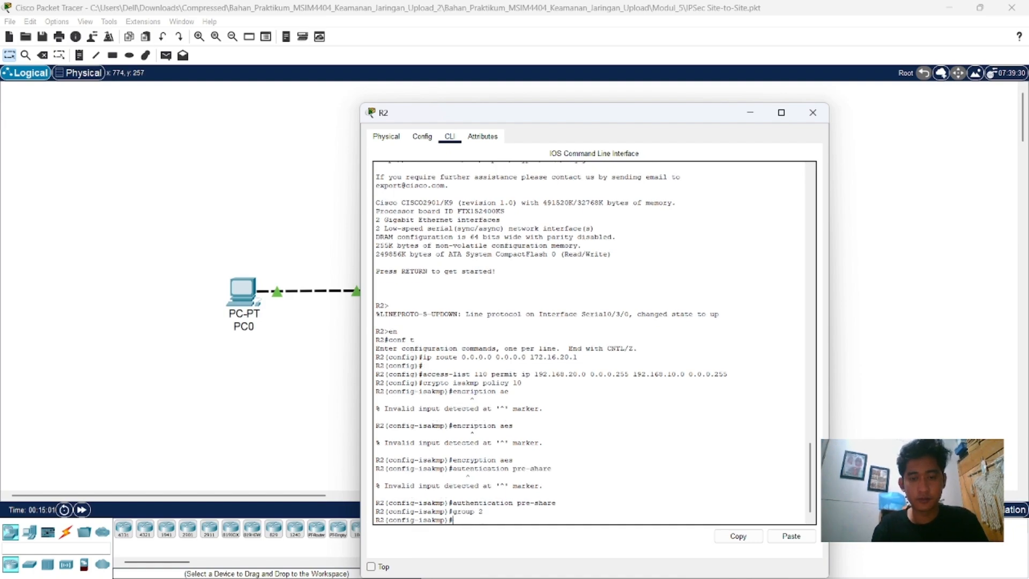
pyautogui.write('exit')
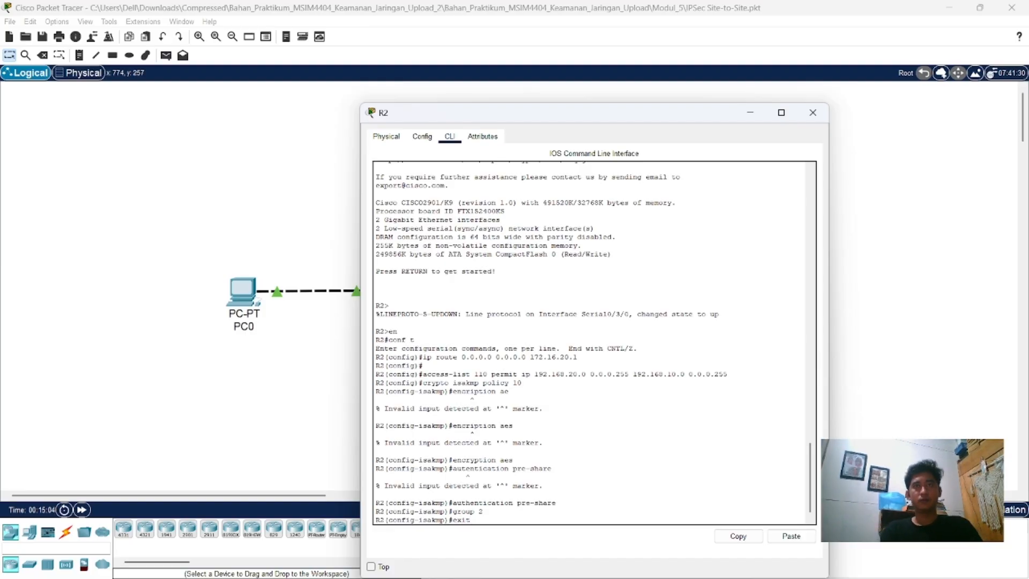
pyautogui.press('Return')
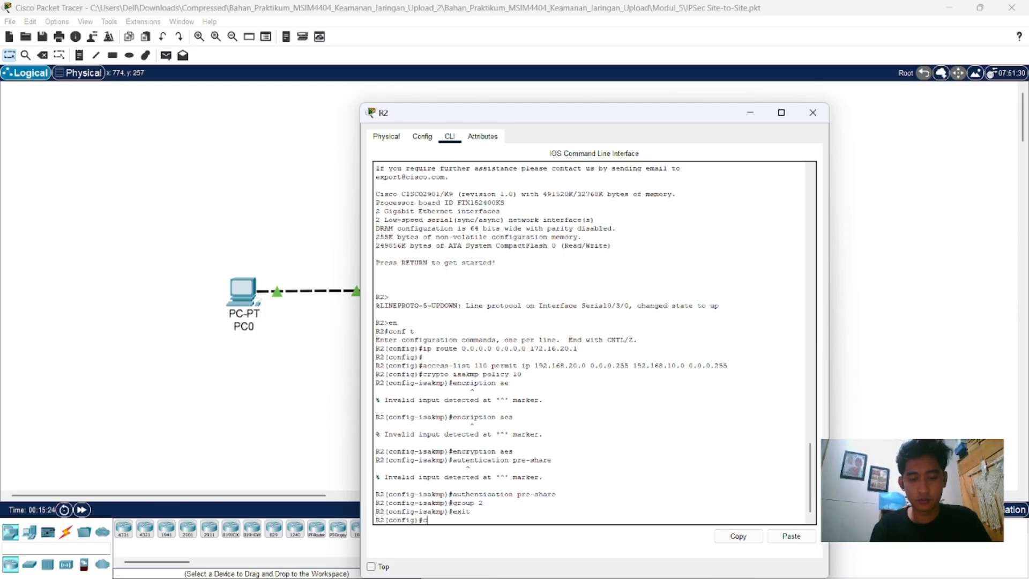
# Step: Define R2's ISAKMP pre-shared key for peer address 172.16.10.2 with "crypto isakmp key", entering the pre-shared key
pyautogui.write('rypto')
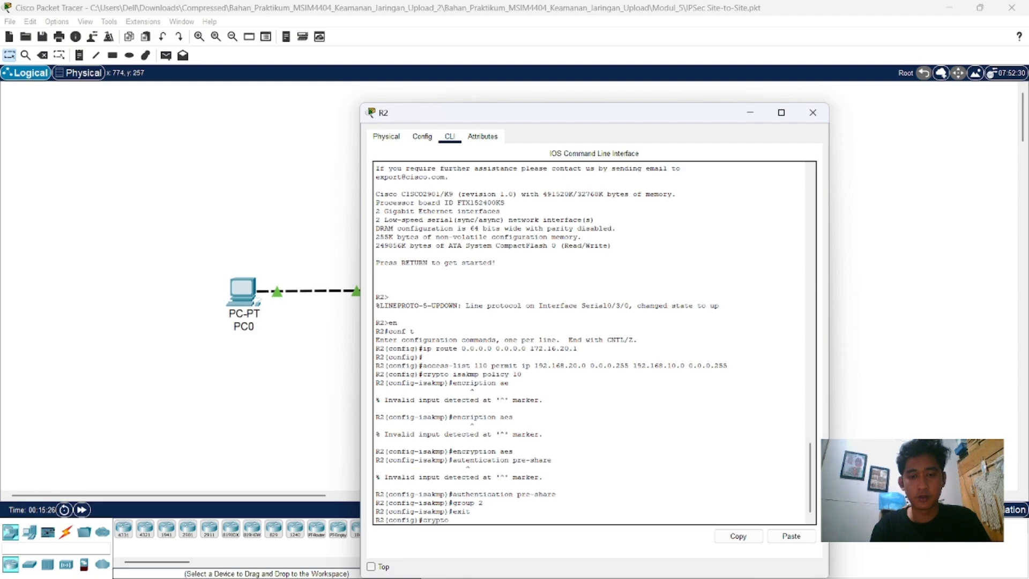
pyautogui.write(' isakmp key cisco')
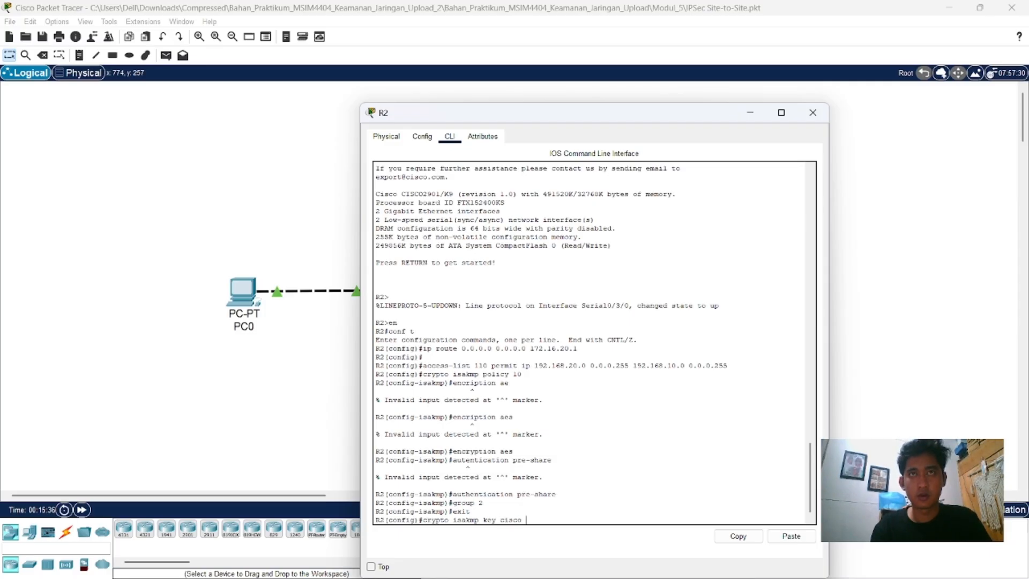
pyautogui.write(' address')
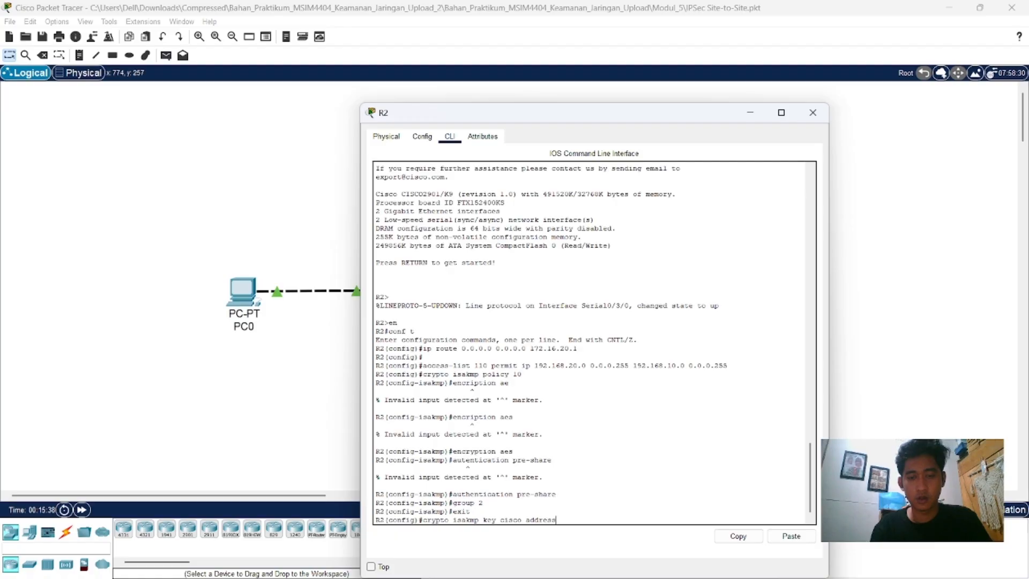
pyautogui.write(' 172')
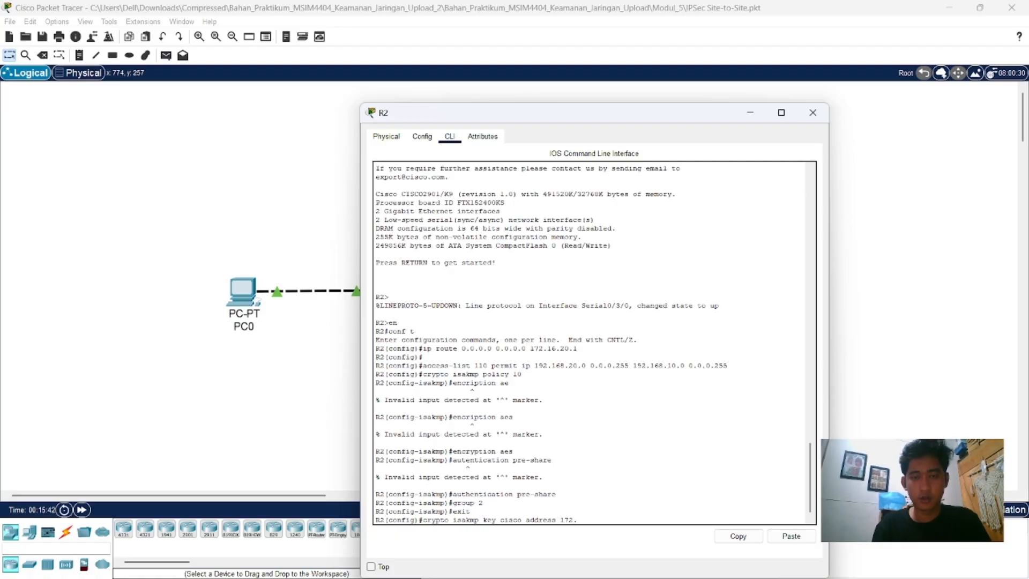
pyautogui.write('.16.')
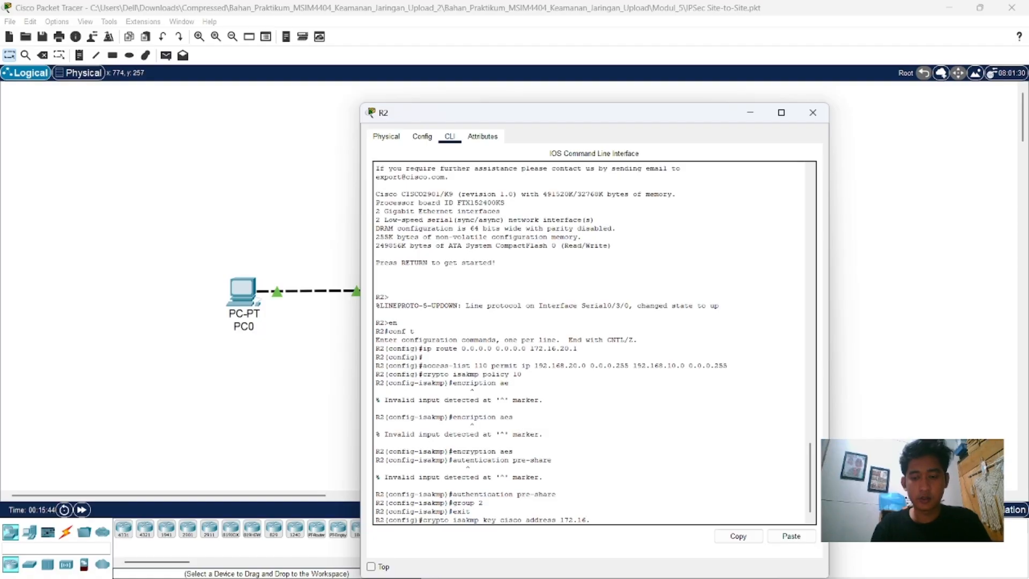
pyautogui.write('10')
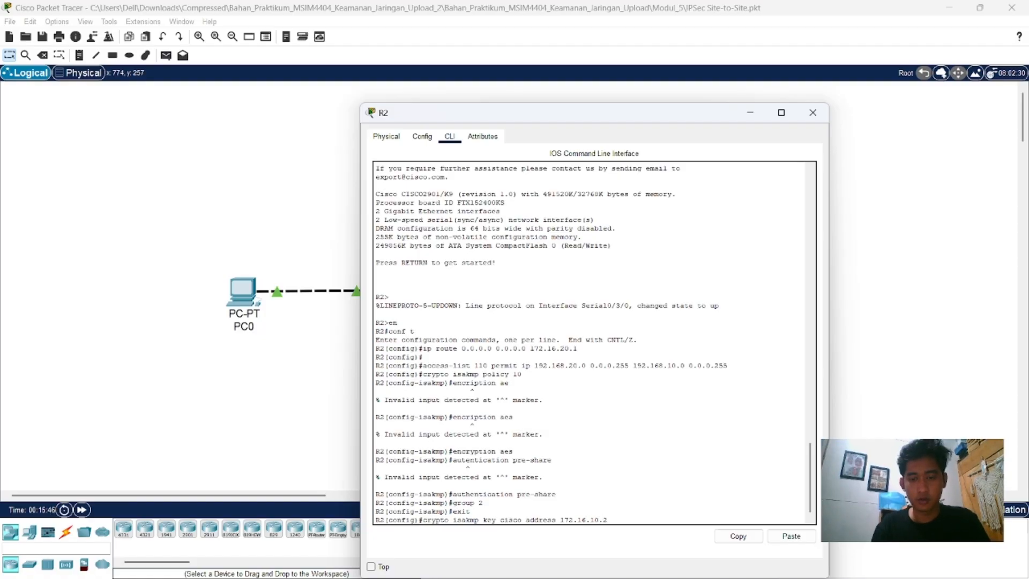
pyautogui.write('.2')
pyautogui.press('Return')
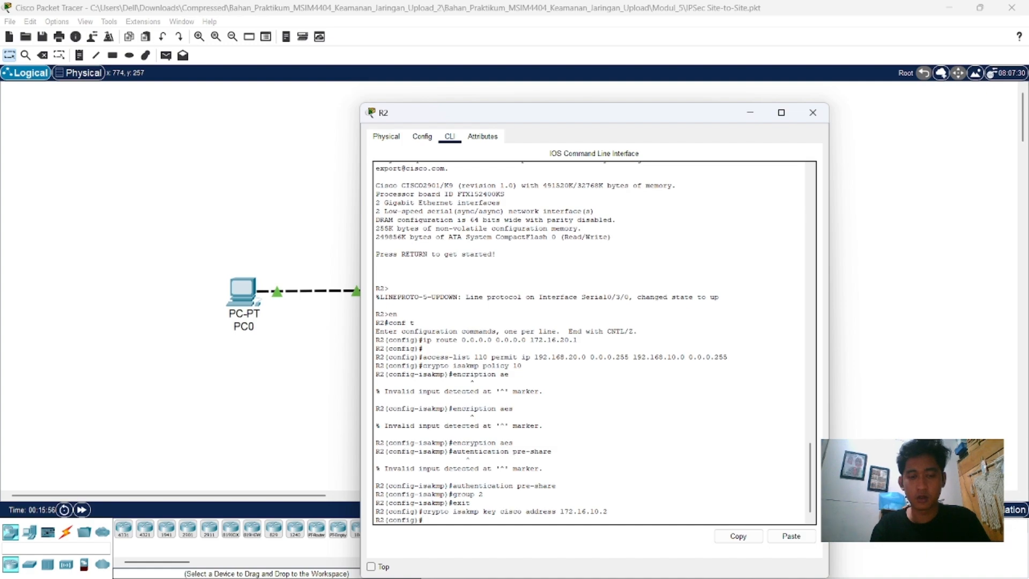
# Step: Create R2's IPSec transform set with "crypto ipsec transform-set VPN-SET esp-3des esp-sha-hmac"
pyautogui.write('cry')
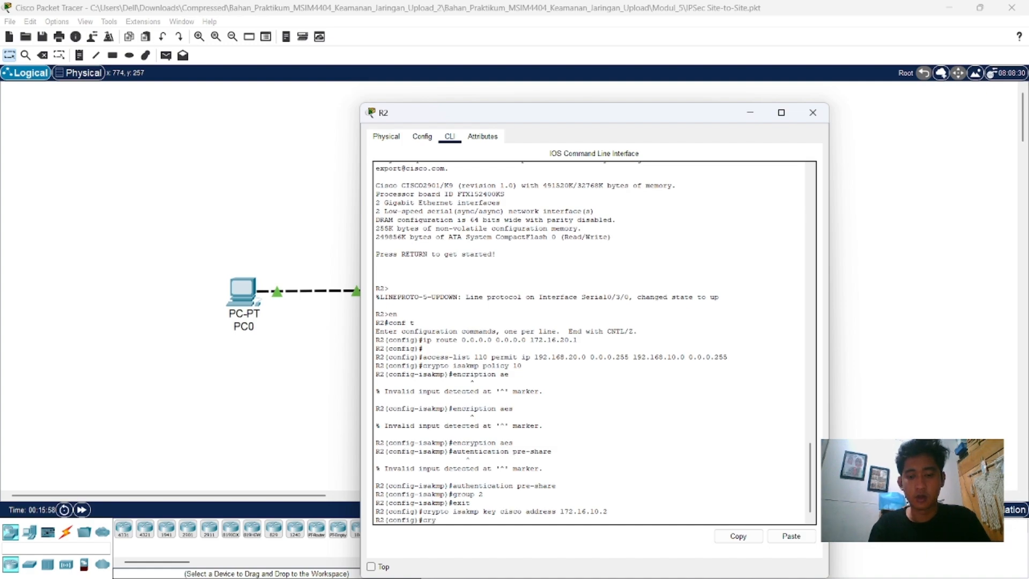
pyautogui.write('pto ')
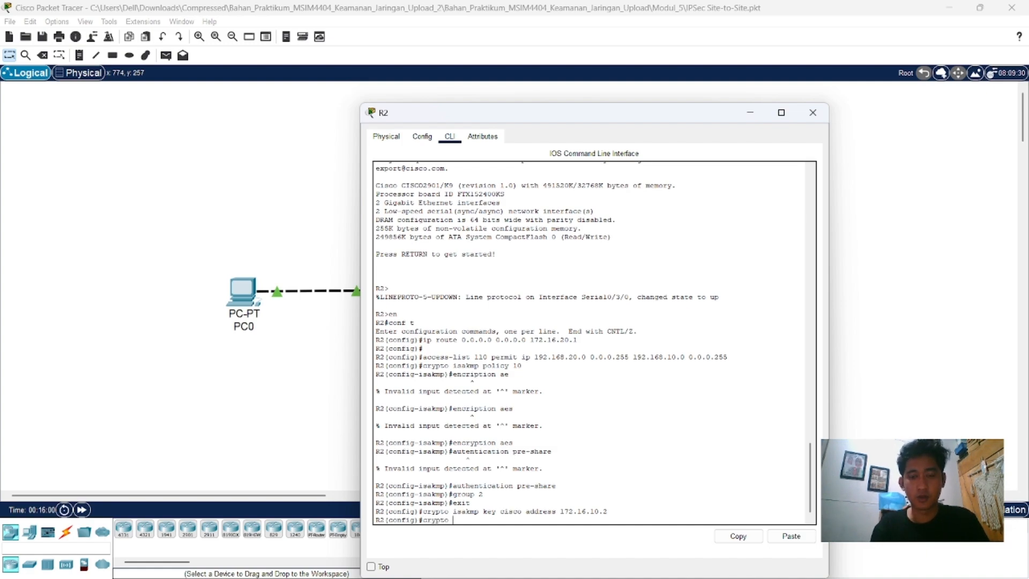
pyautogui.write('ipsec ')
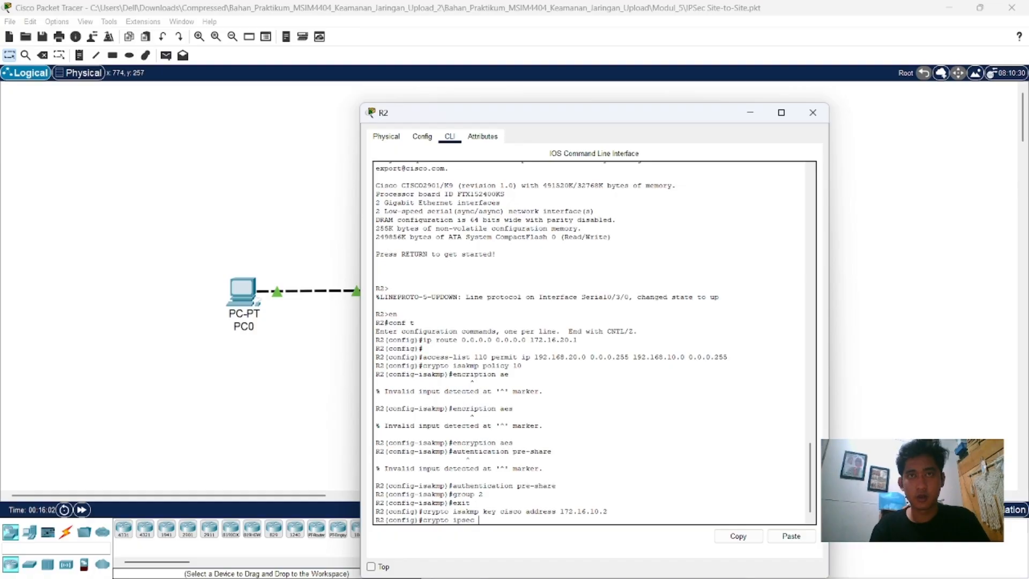
pyautogui.write('transfo')
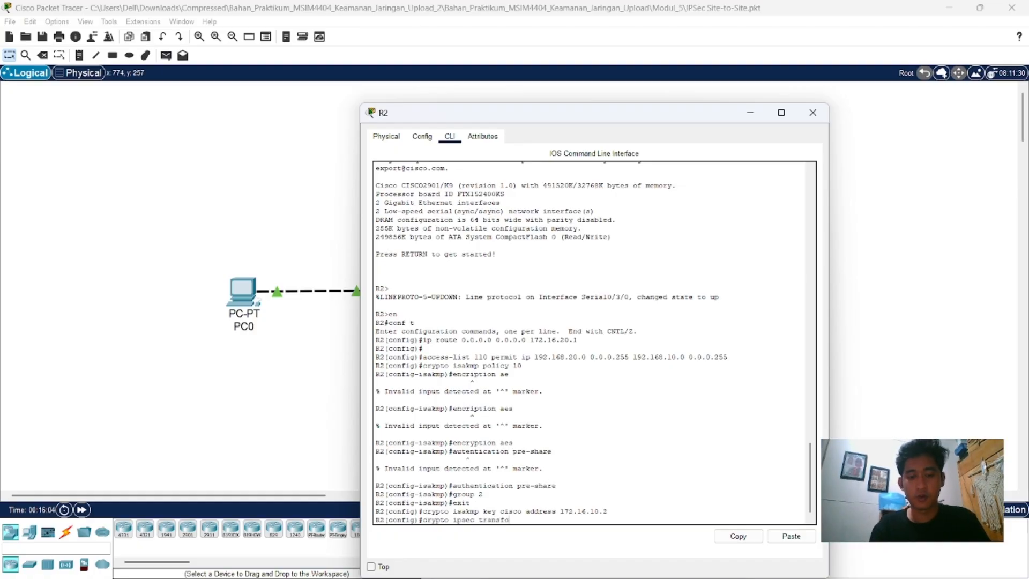
pyautogui.write('rm-s')
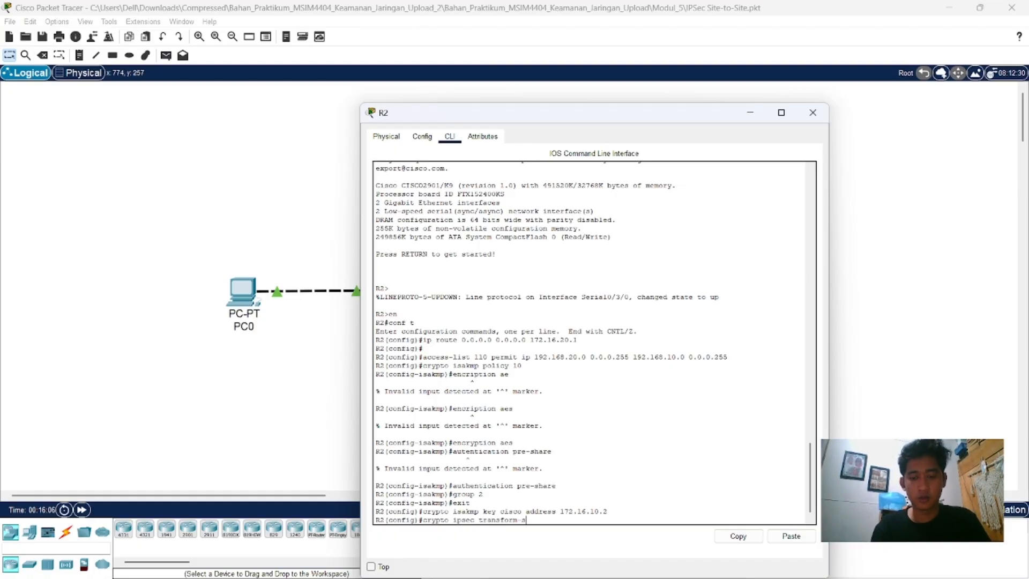
pyautogui.write('et V')
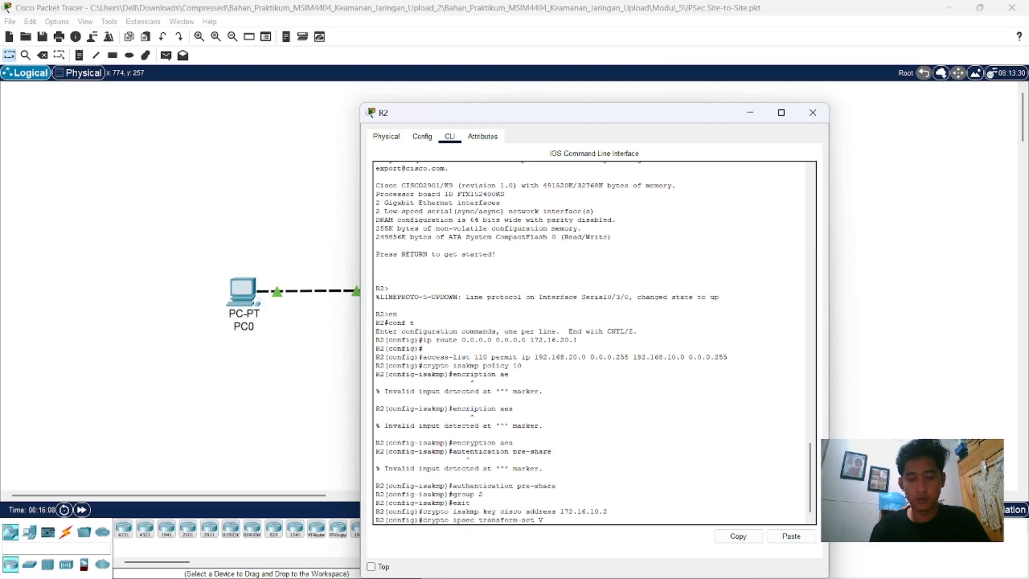
pyautogui.write('PN-SET')
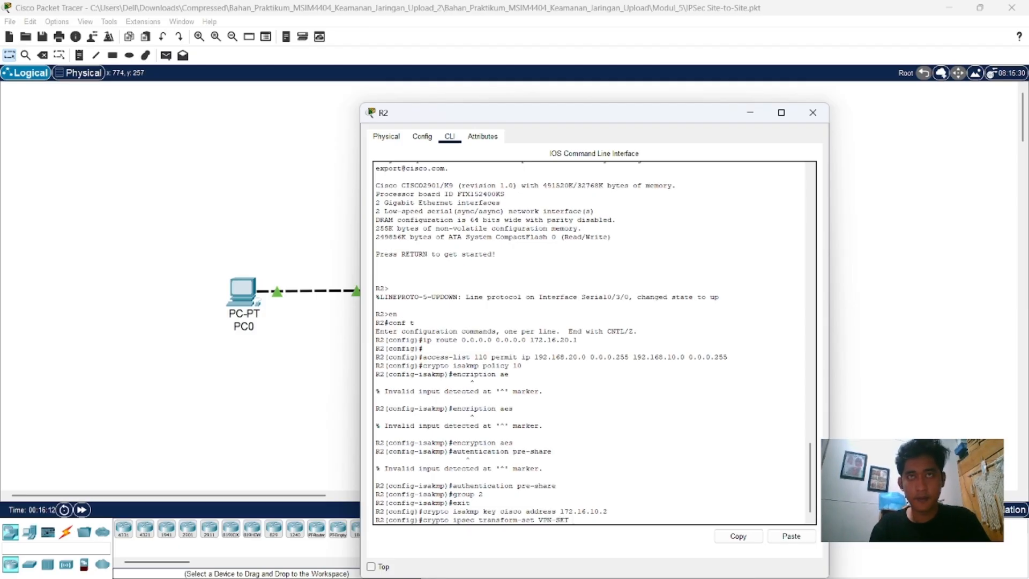
pyautogui.write(' esp-3des e')
pyautogui.write('sp')
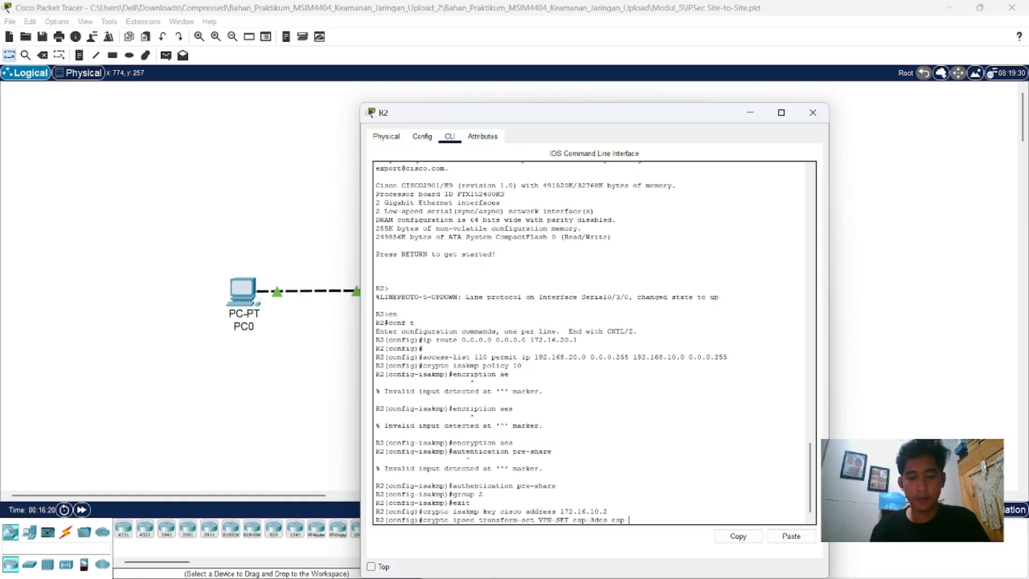
pyautogui.write('-sha')
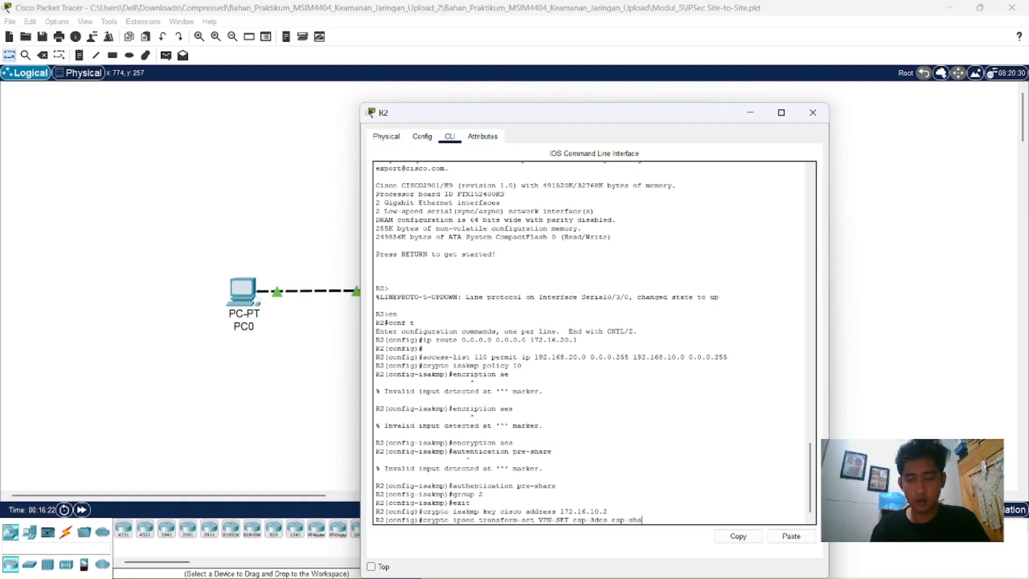
pyautogui.write('-hmac')
pyautogui.press('Return')
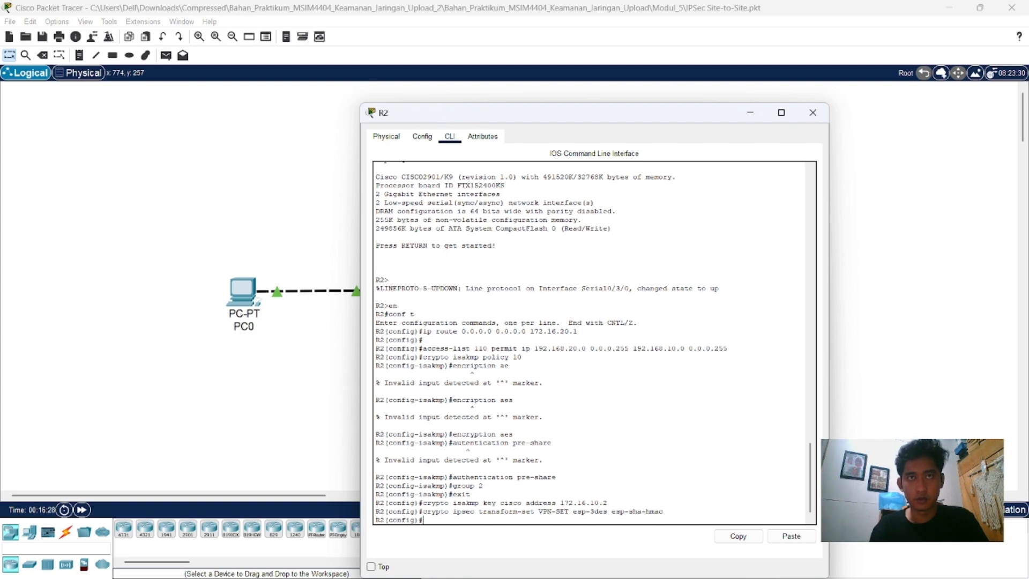
# Step: Create the crypto map on R2 with "crypto map VPN-MAP 10 ipsec-isakmp"
pyautogui.write('cry')
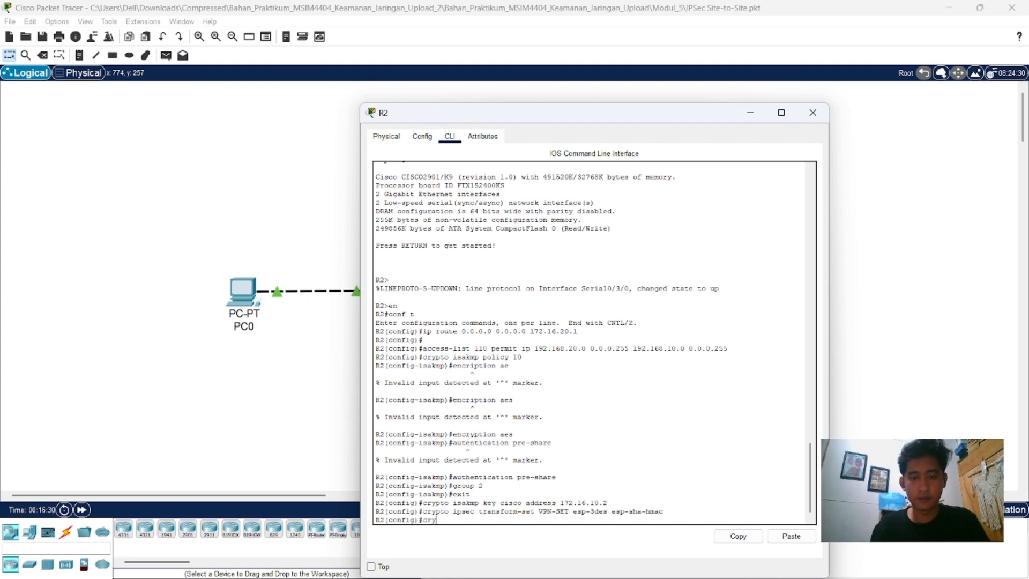
pyautogui.write('pto ')
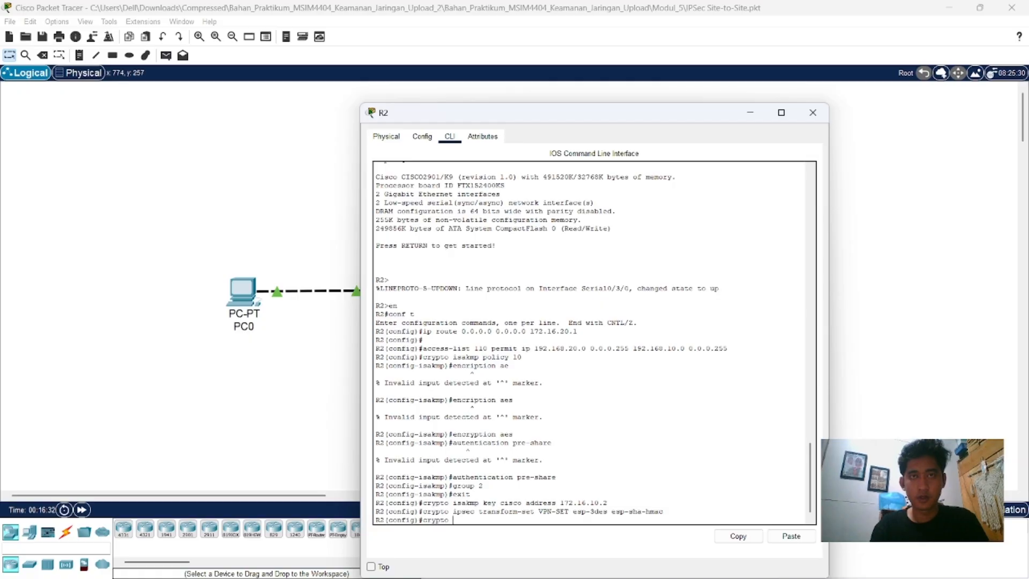
pyautogui.write('map')
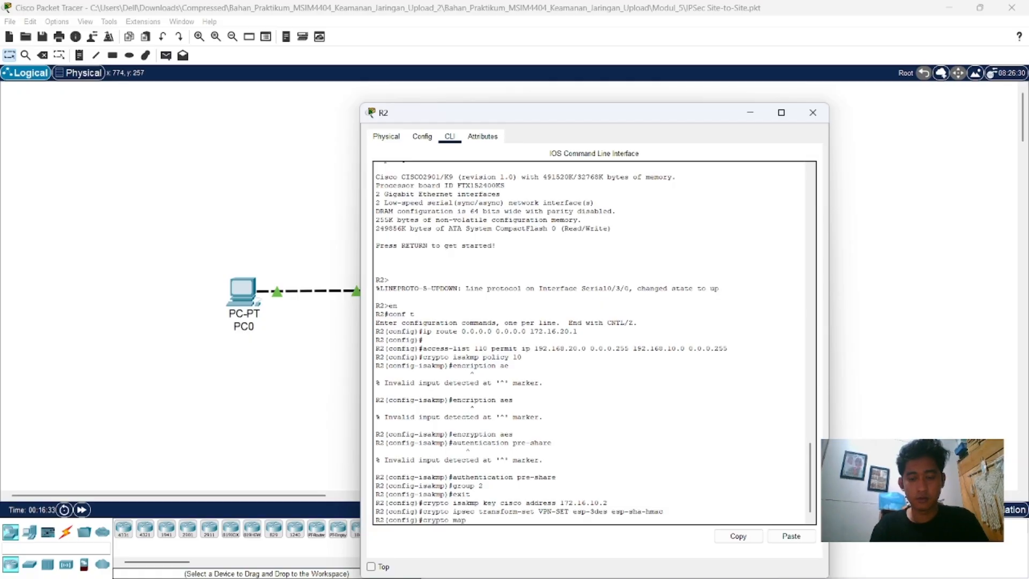
pyautogui.write(' VPN')
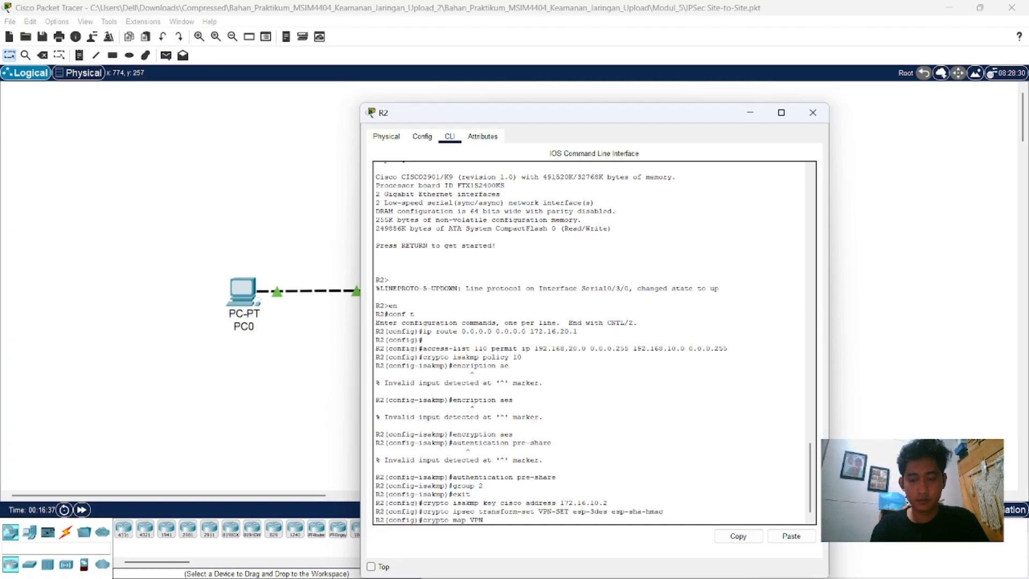
pyautogui.write('-MAP 10')
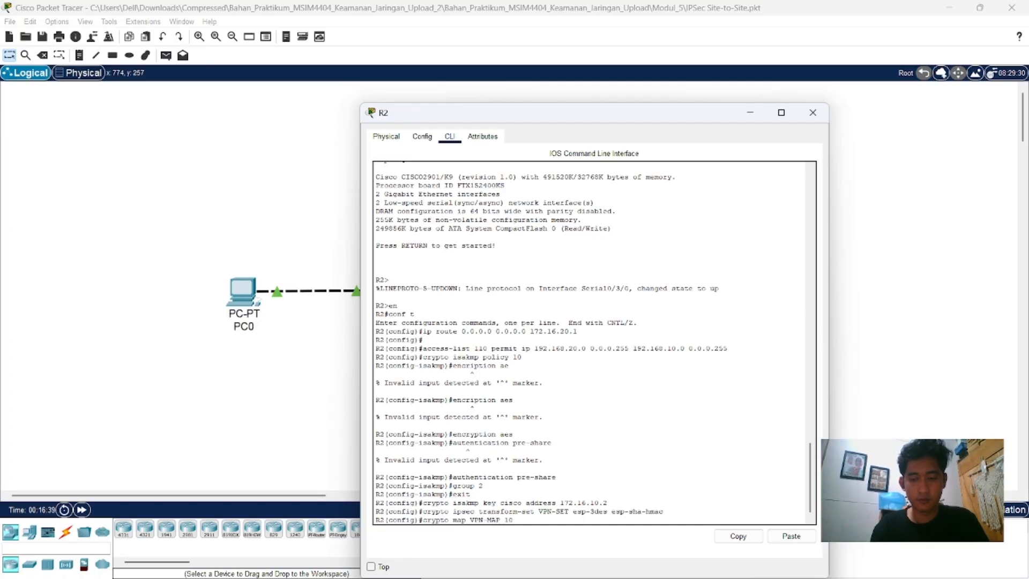
pyautogui.write(' ip')
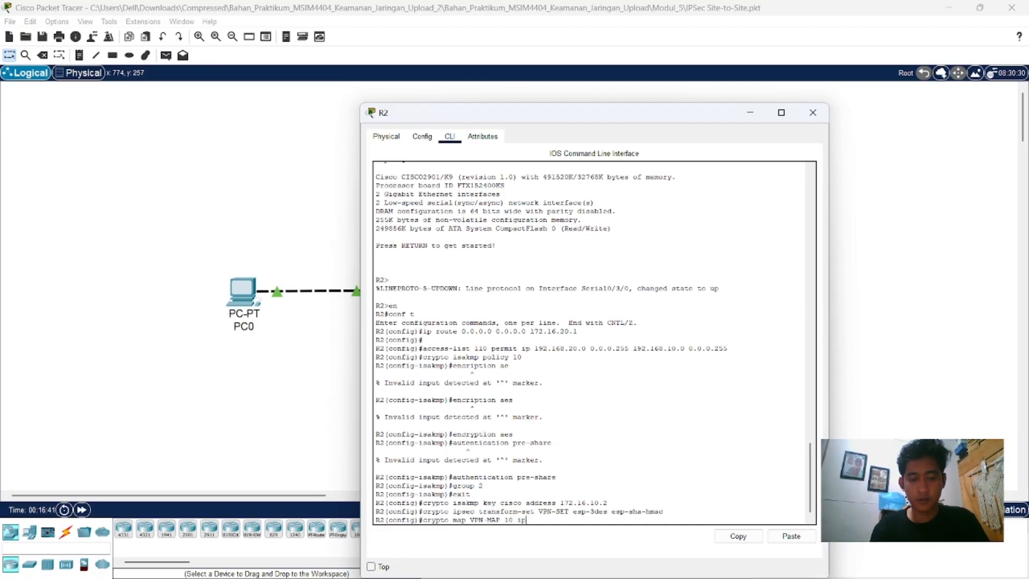
pyautogui.write('sec-isakmp')
pyautogui.press('Return')
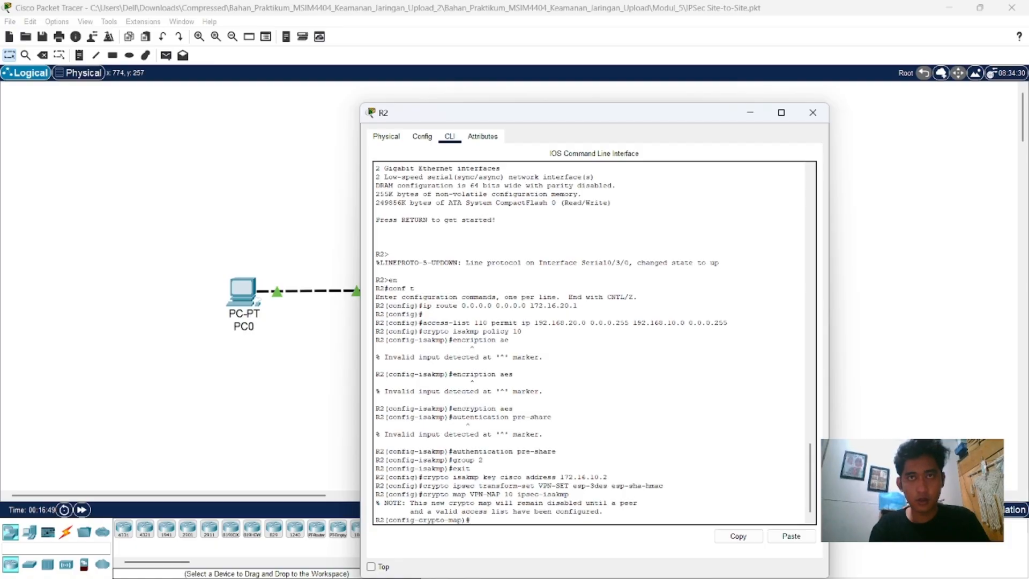
# Step: Set the peer of R2's crypto map VPN-MAP with "set peer 172.16.10.2"
pyautogui.write('set')
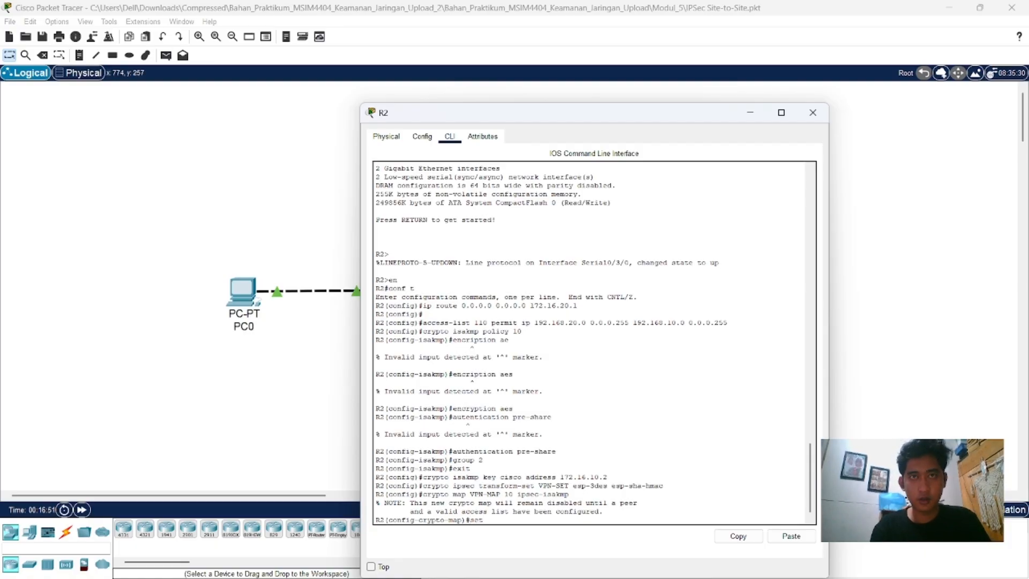
pyautogui.write(' pee')
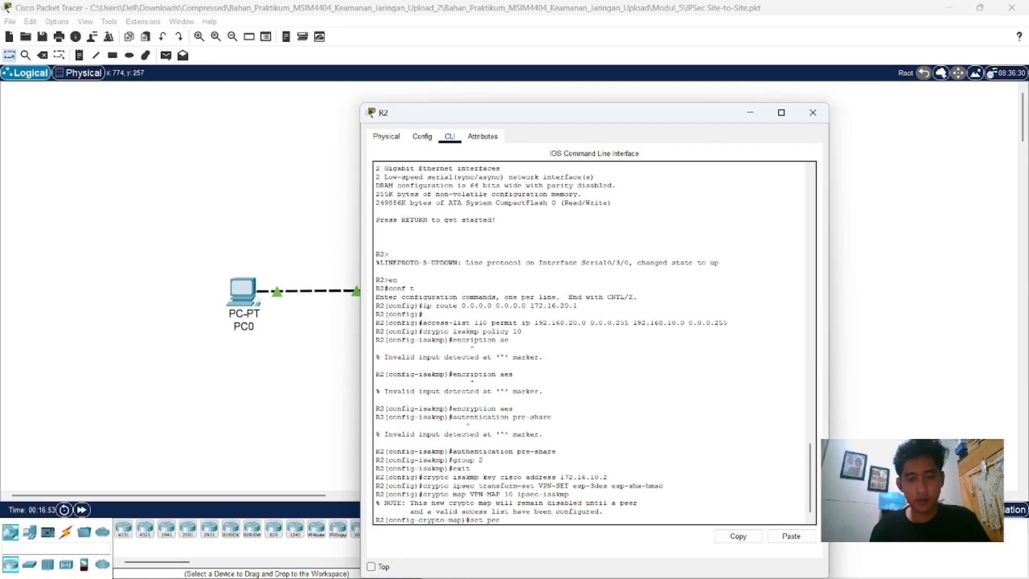
pyautogui.write('r 172.1')
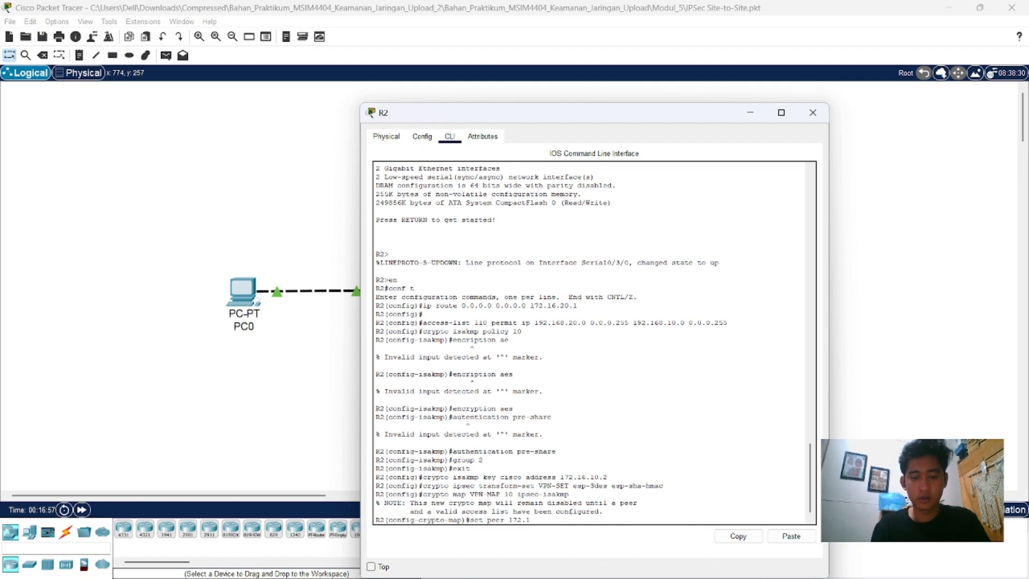
pyautogui.press('BackSpace')
pyautogui.press('BackSpace')
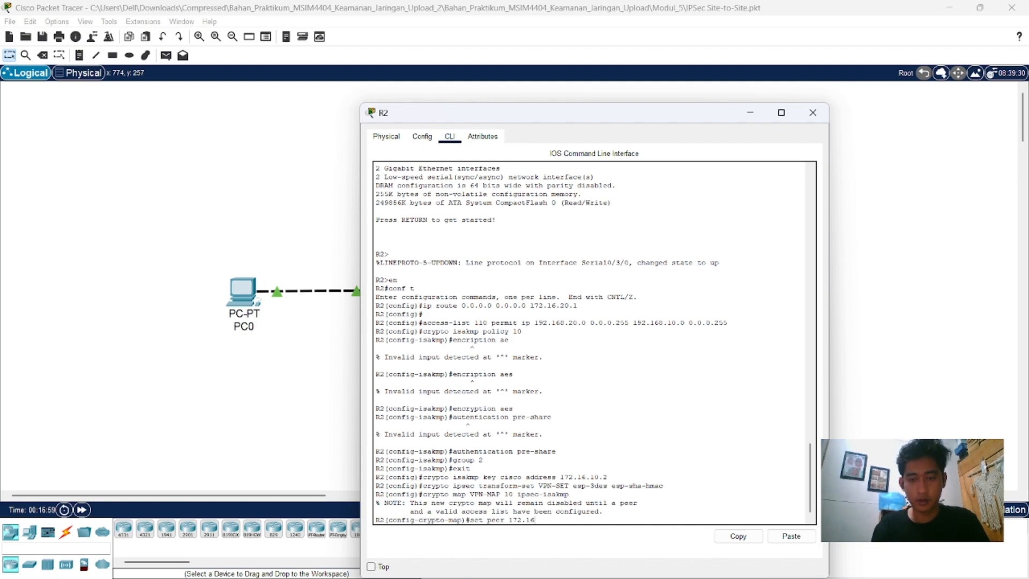
pyautogui.write('6')
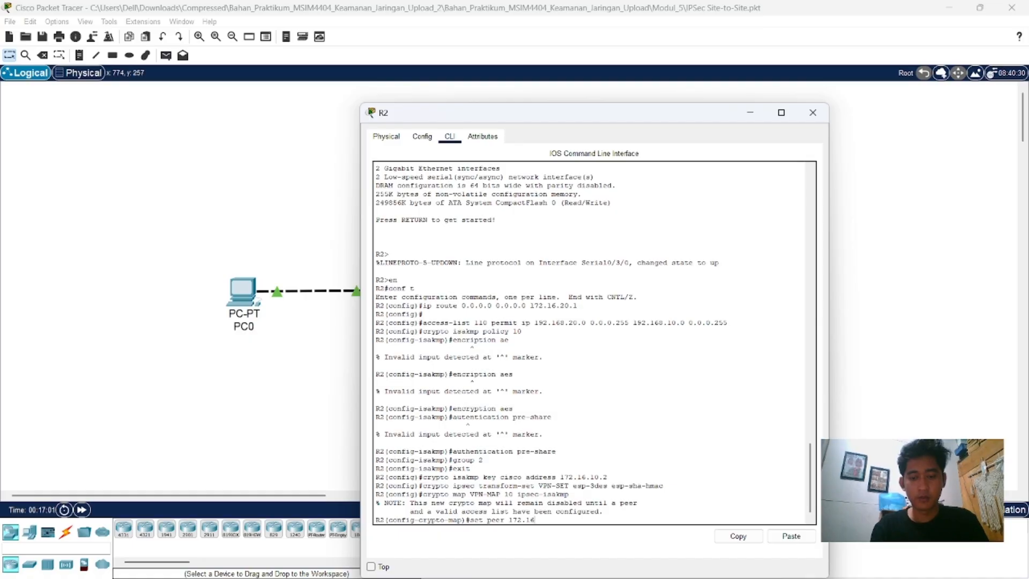
pyautogui.write('.10')
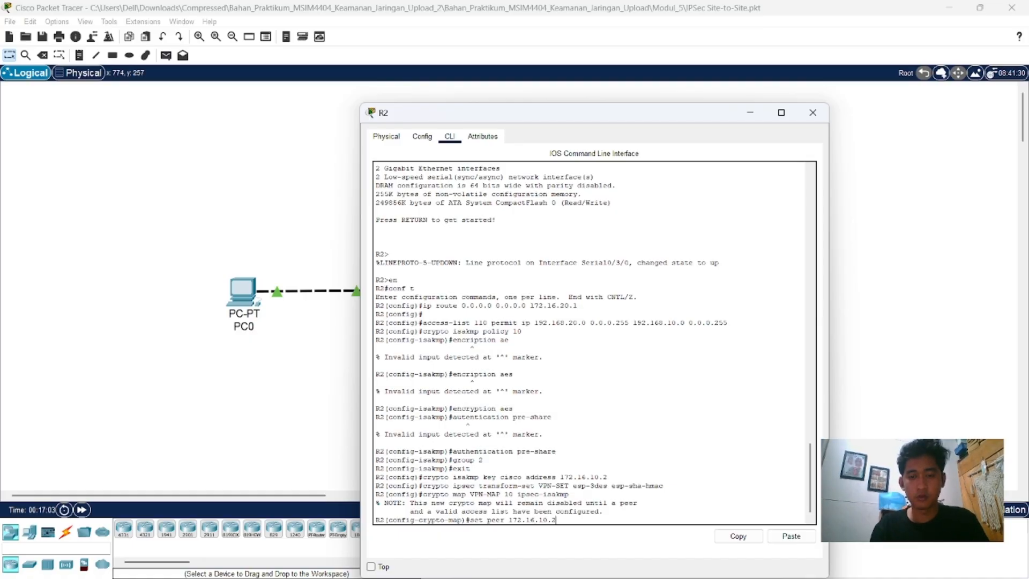
pyautogui.write('.2')
pyautogui.press('Return')
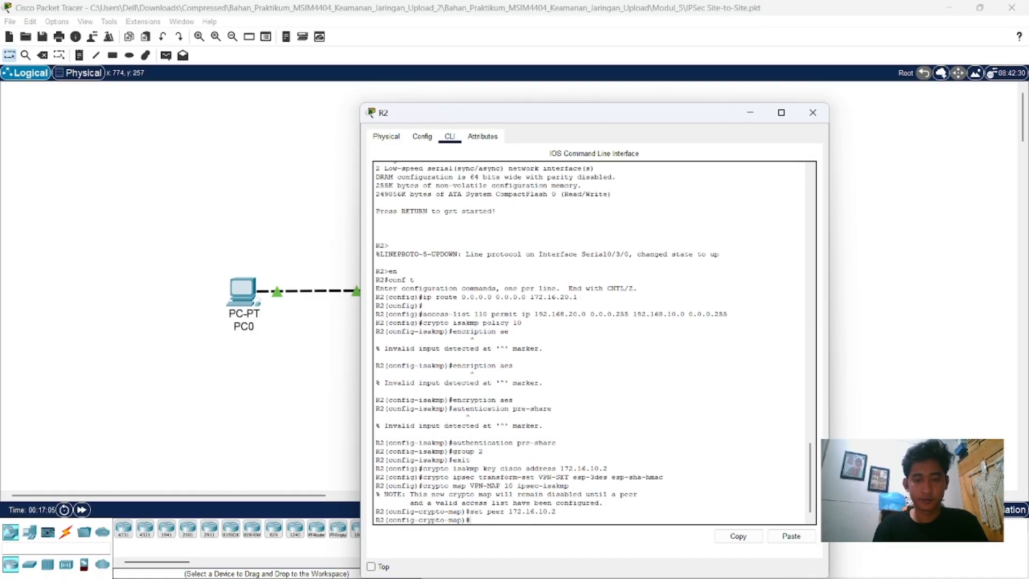
# Step: Assign the transform set to R2's crypto map VPN-MAP with "set transform-set VPN-SET"
pyautogui.write('set tran')
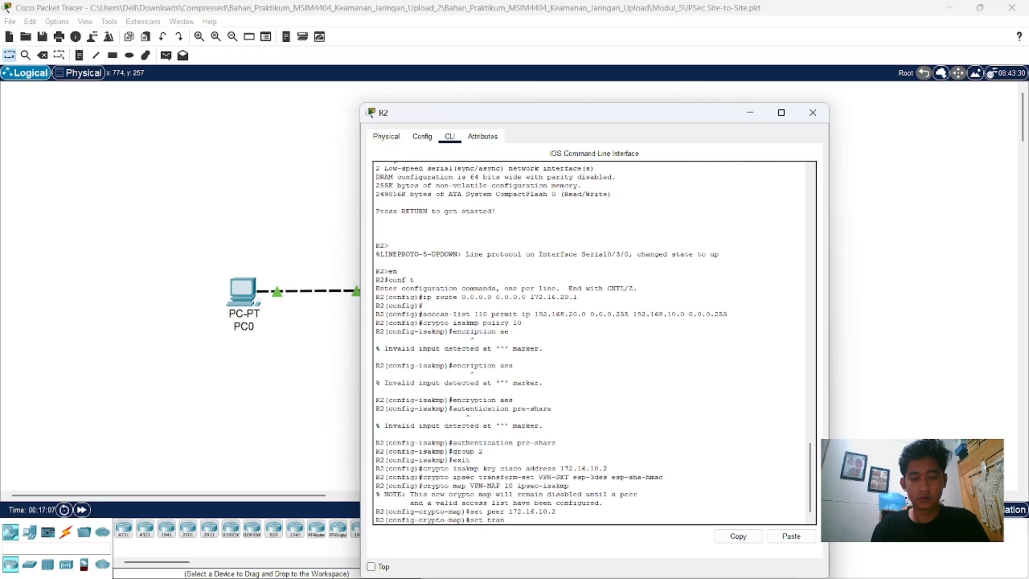
pyautogui.write('sform')
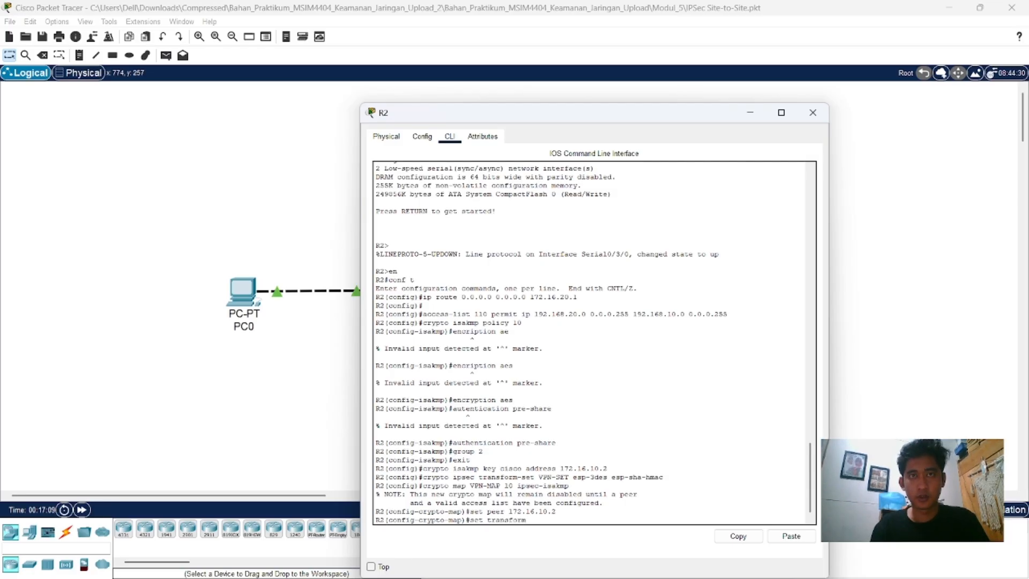
pyautogui.write('-se')
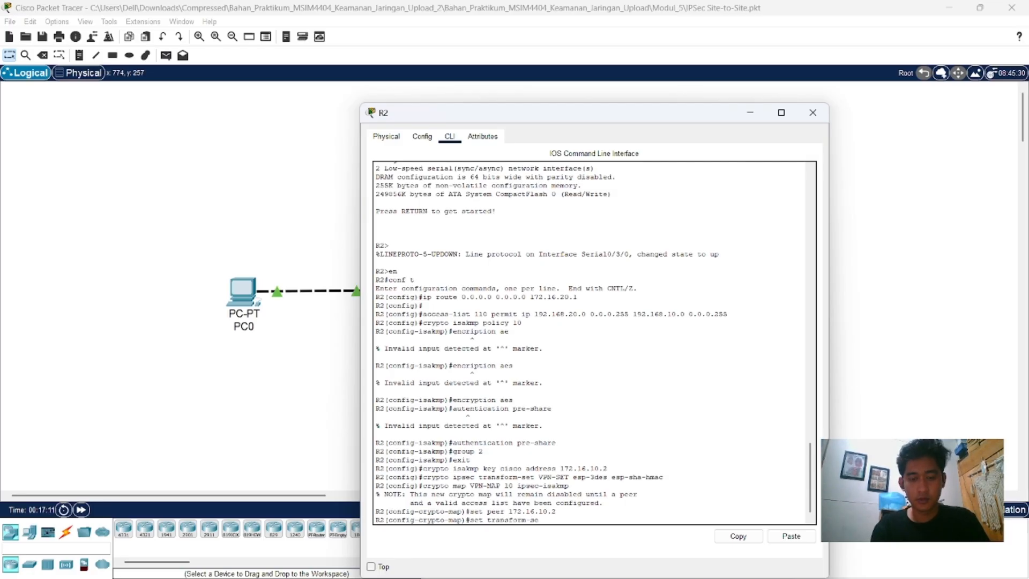
pyautogui.write('t VPN')
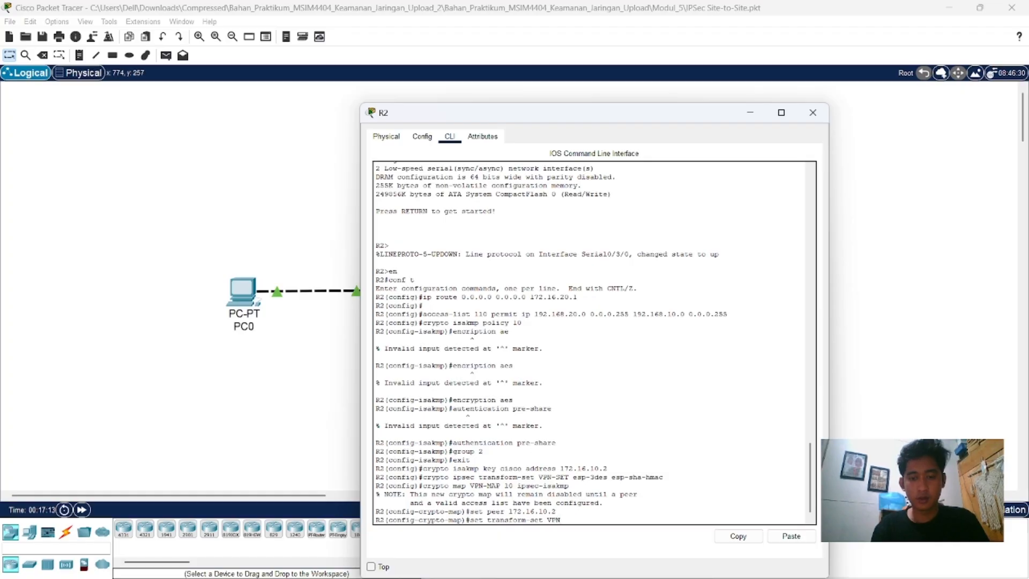
pyautogui.write('-SET')
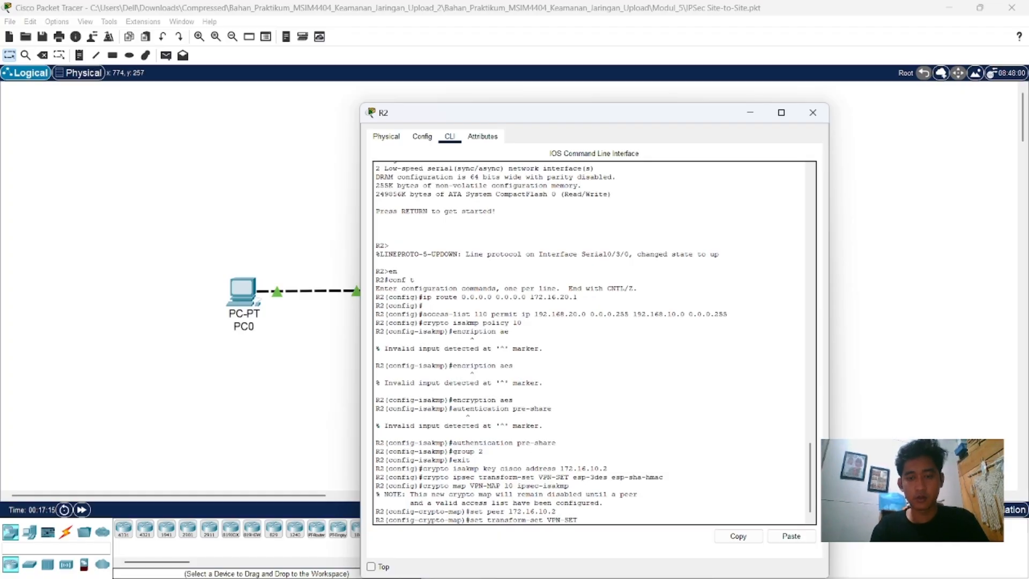
pyautogui.press('Return')
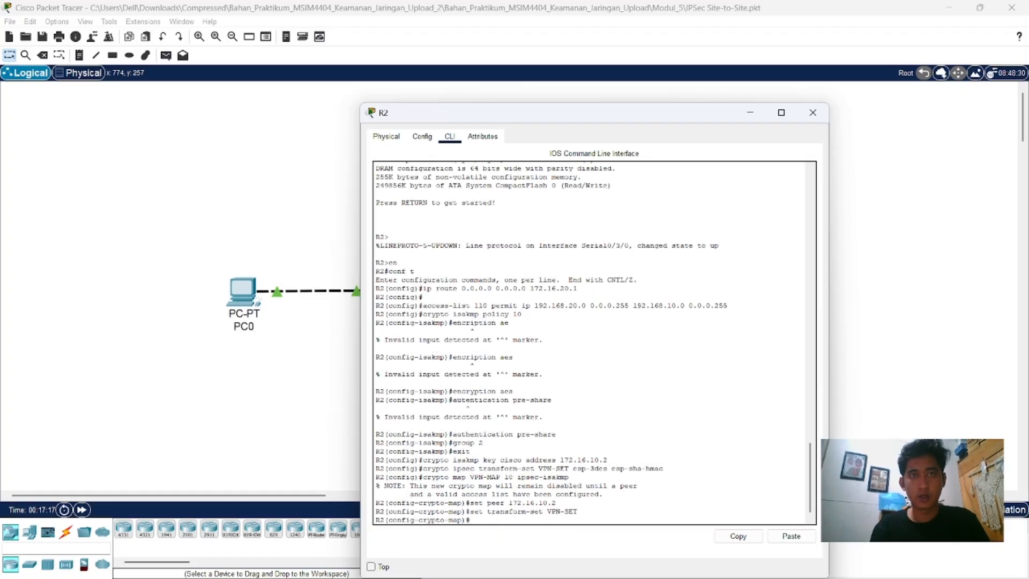
# Step: Try to reference access list 10 in R2's crypto map with "match address 10"
pyautogui.write('map)#metch')
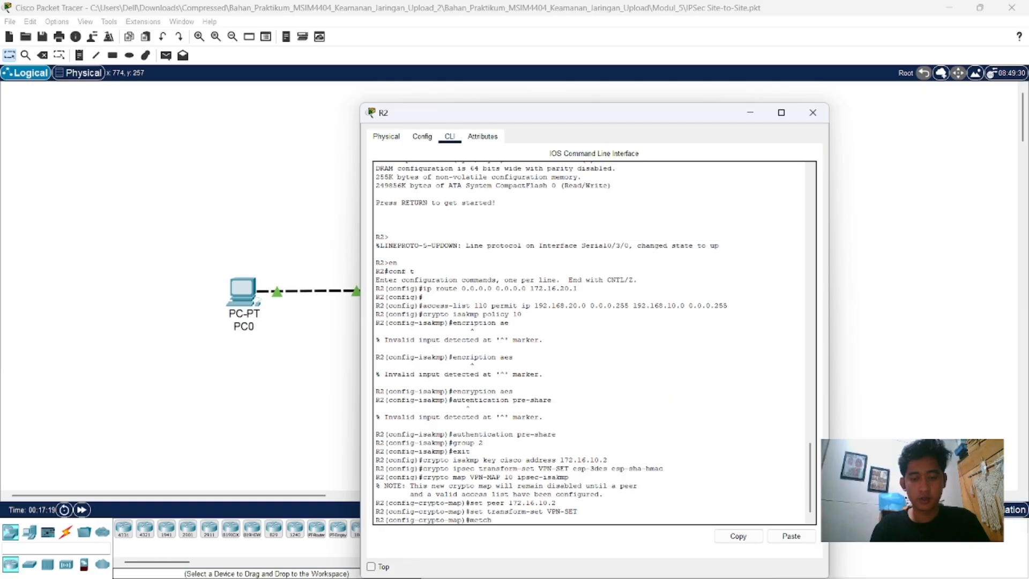
pyautogui.write(' addr')
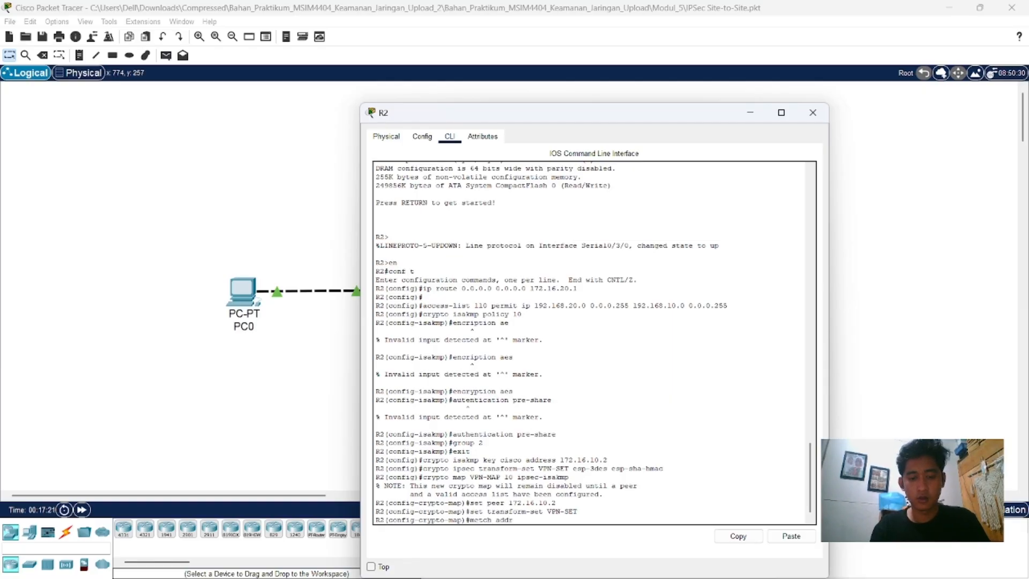
pyautogui.write('ess 1')
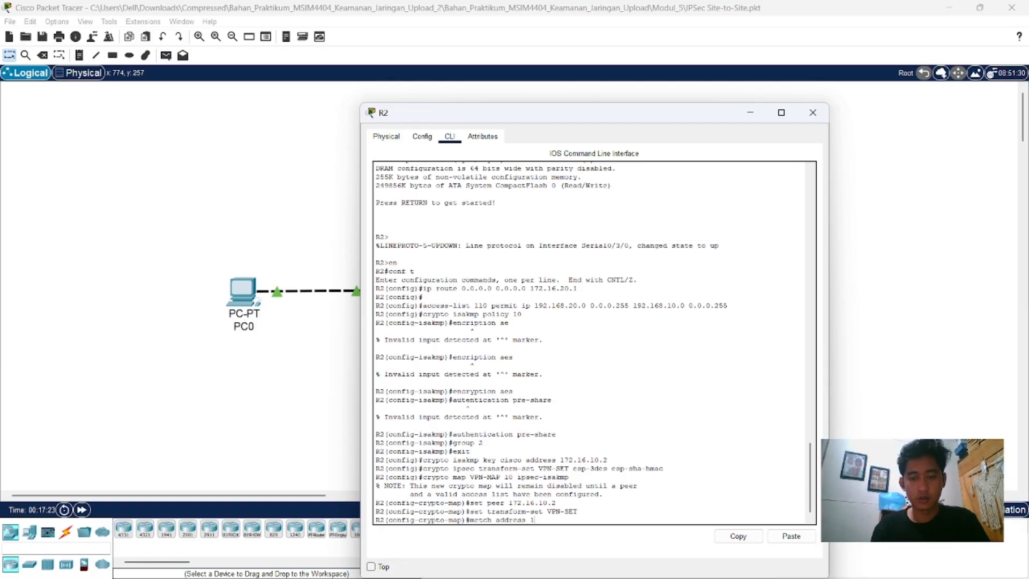
pyautogui.write('0')
pyautogui.press('Return')
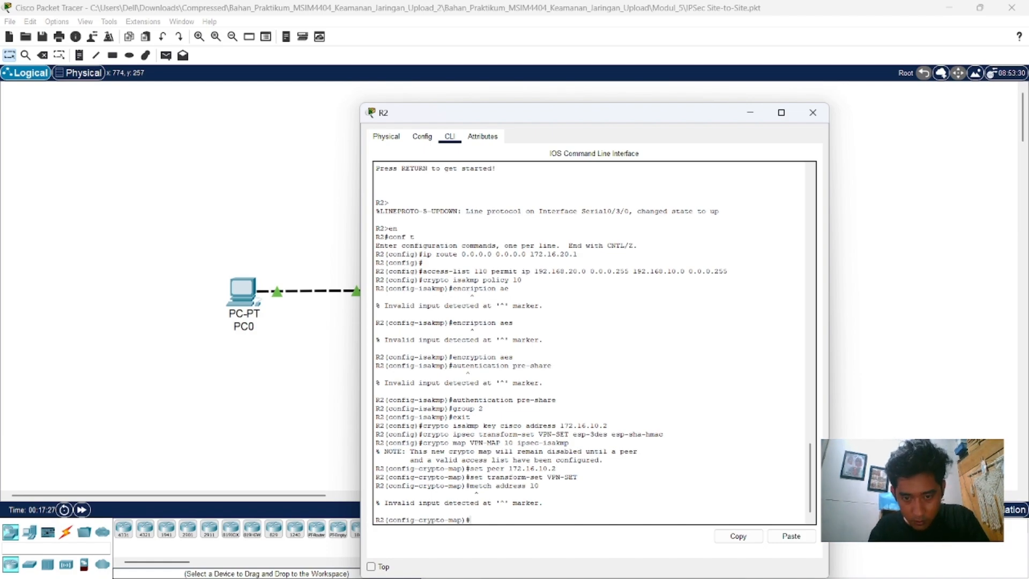
pyautogui.press('Up')
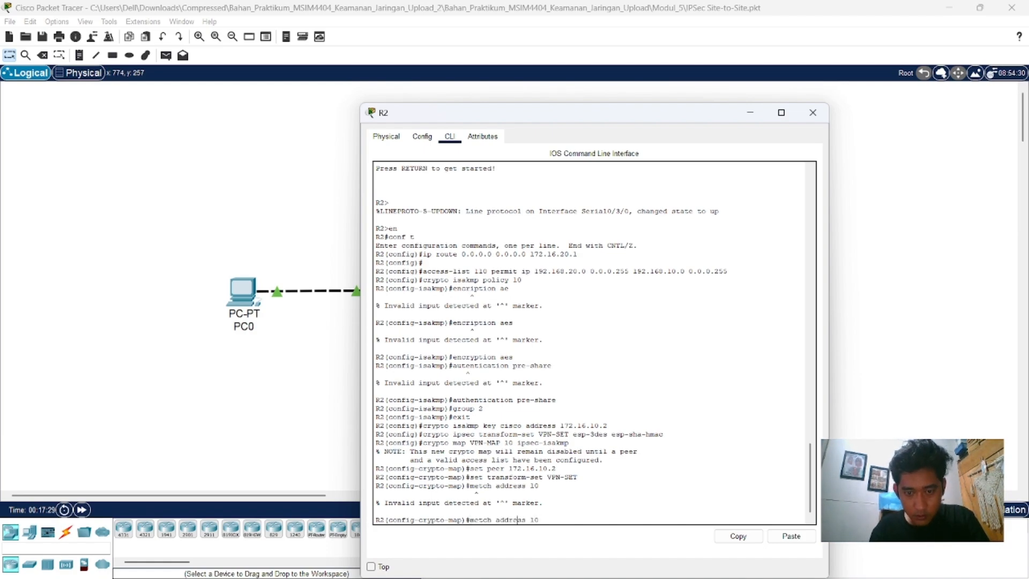
pyautogui.press('Return')
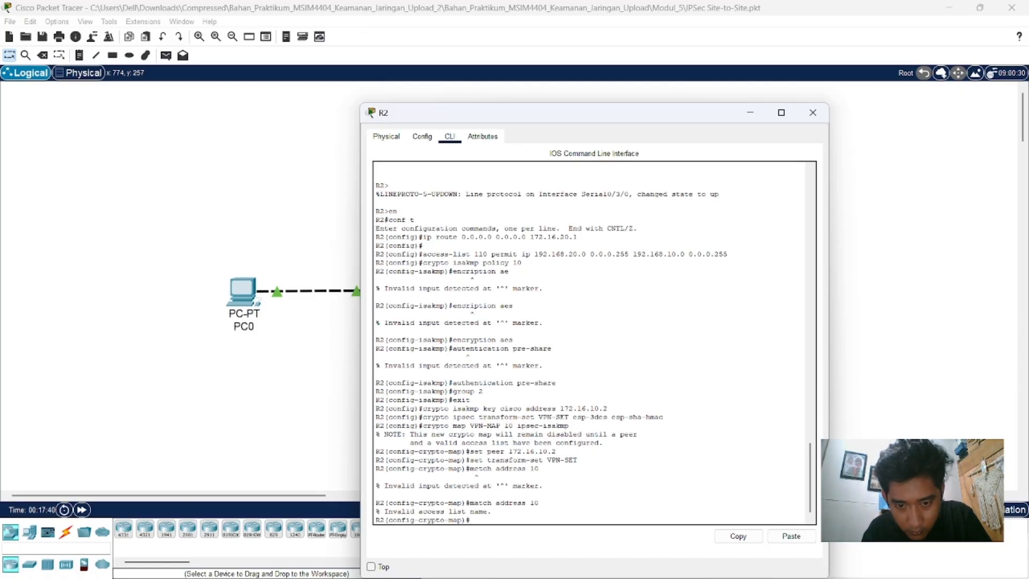
# Step: Bind access list 110 to R2's crypto map with "match address 110" and exit crypto map configuration
pyautogui.press('Up')
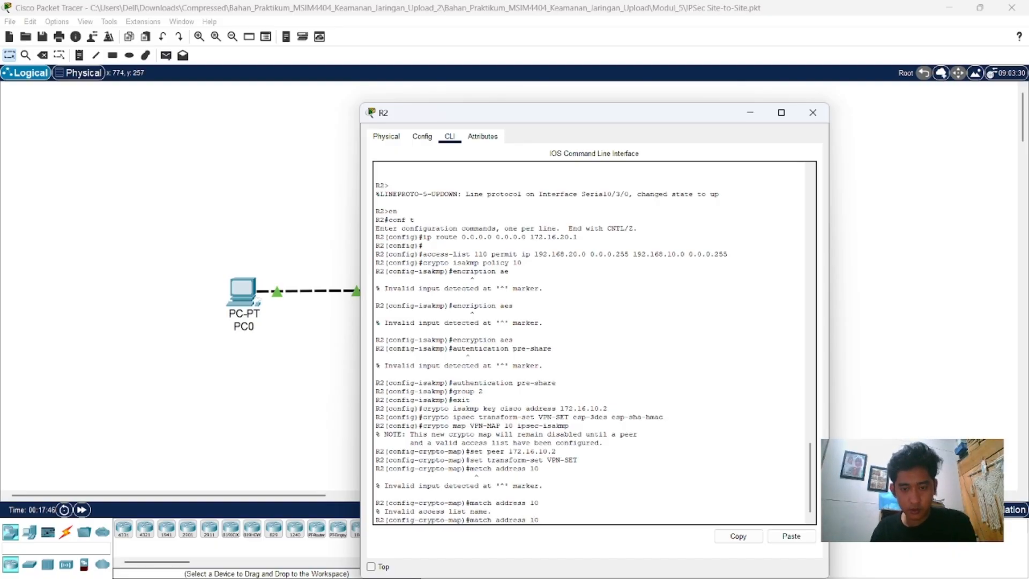
pyautogui.press('Left')
pyautogui.write('1')
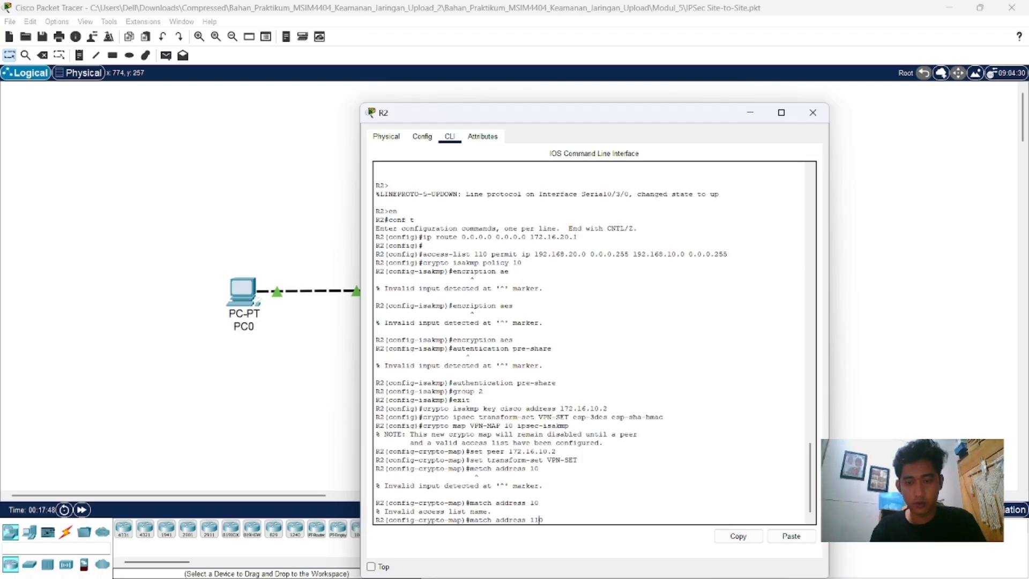
pyautogui.press('Return')
pyautogui.write('exit')
pyautogui.press('Return')
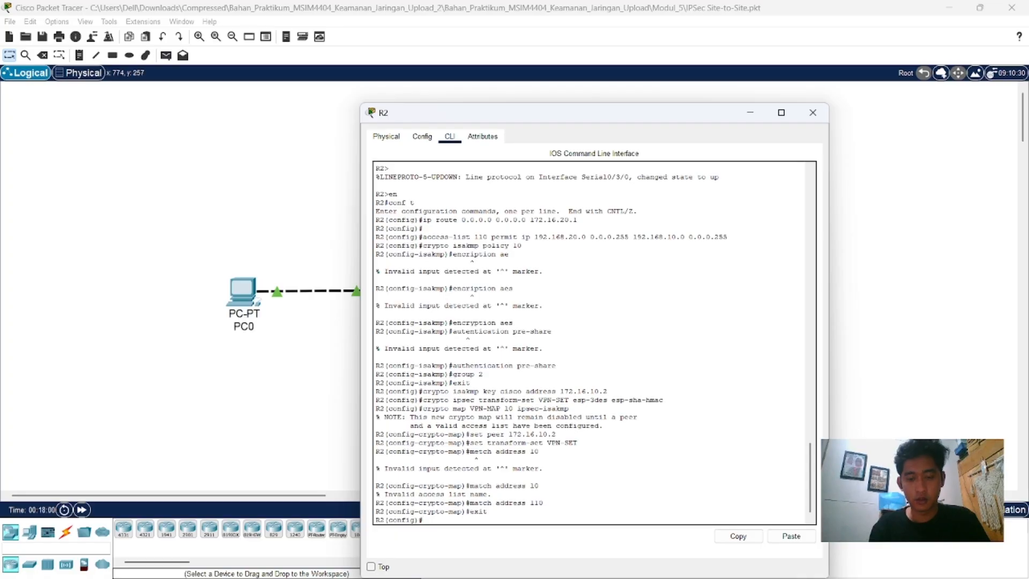
# Step: Apply the crypto map to R2's interface s0/3/0 with "crypto map VPN-MAP" and close R2's window
pyautogui.write('int ')
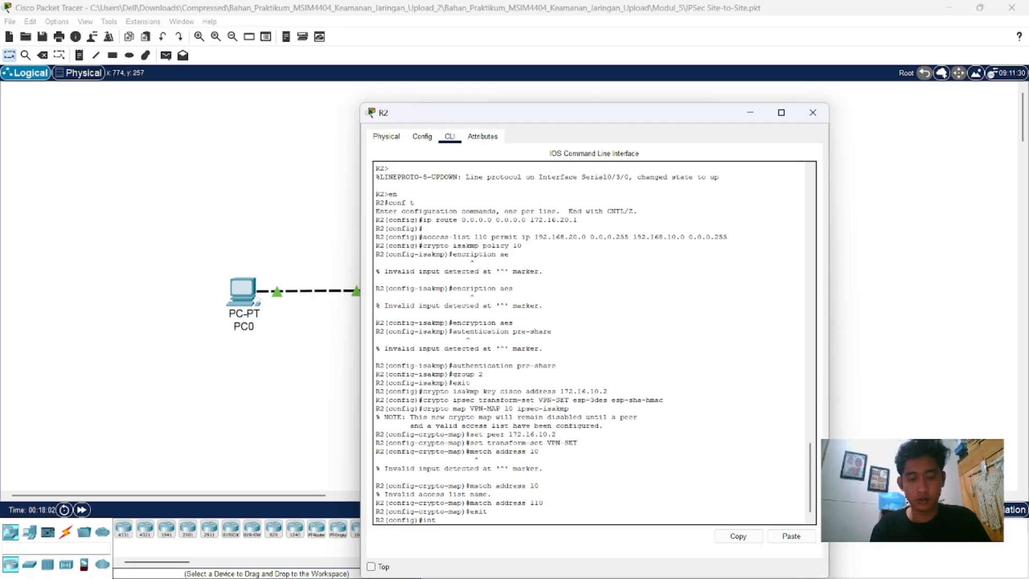
pyautogui.write('s0/')
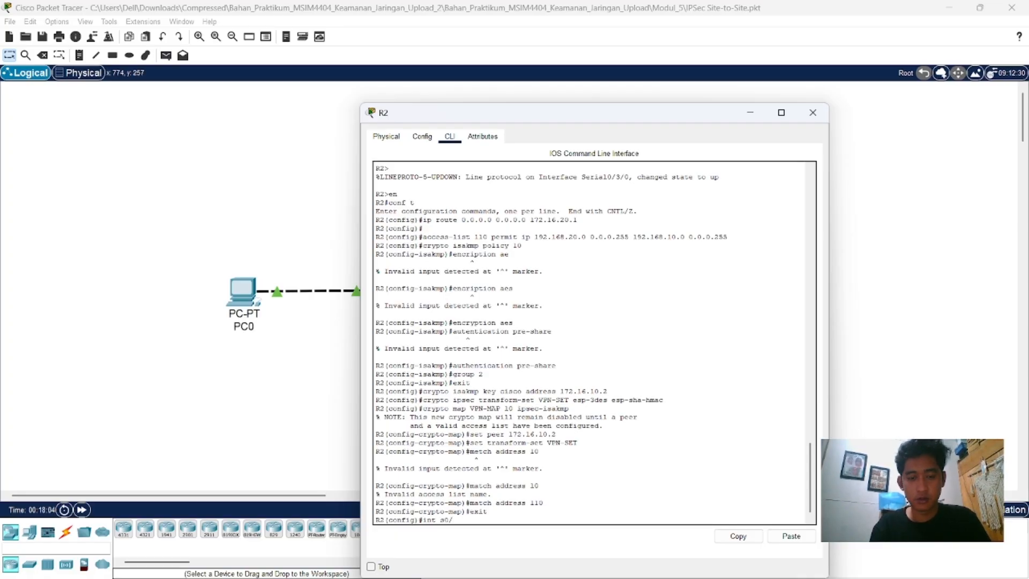
pyautogui.write('3/0')
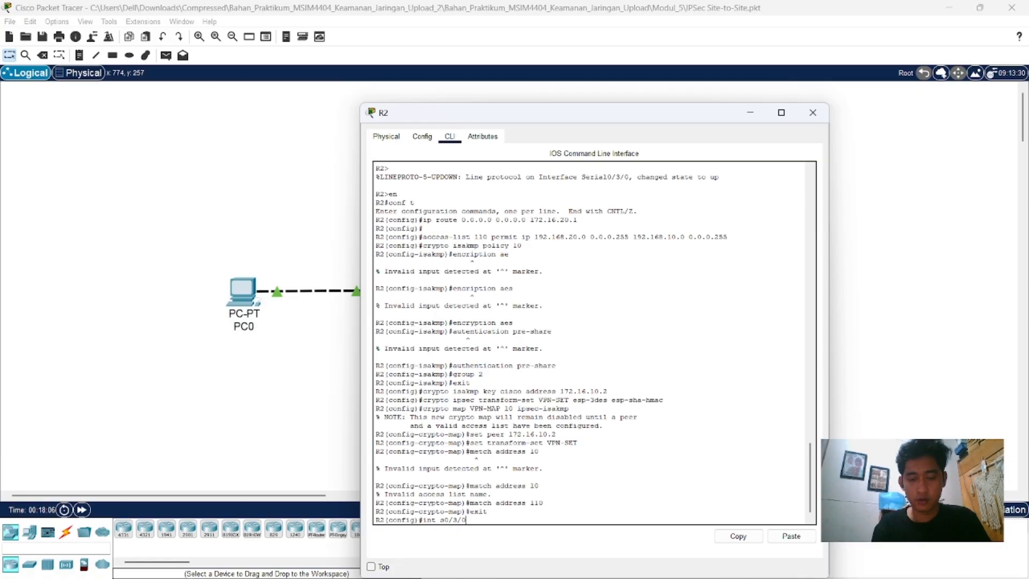
pyautogui.press('Return')
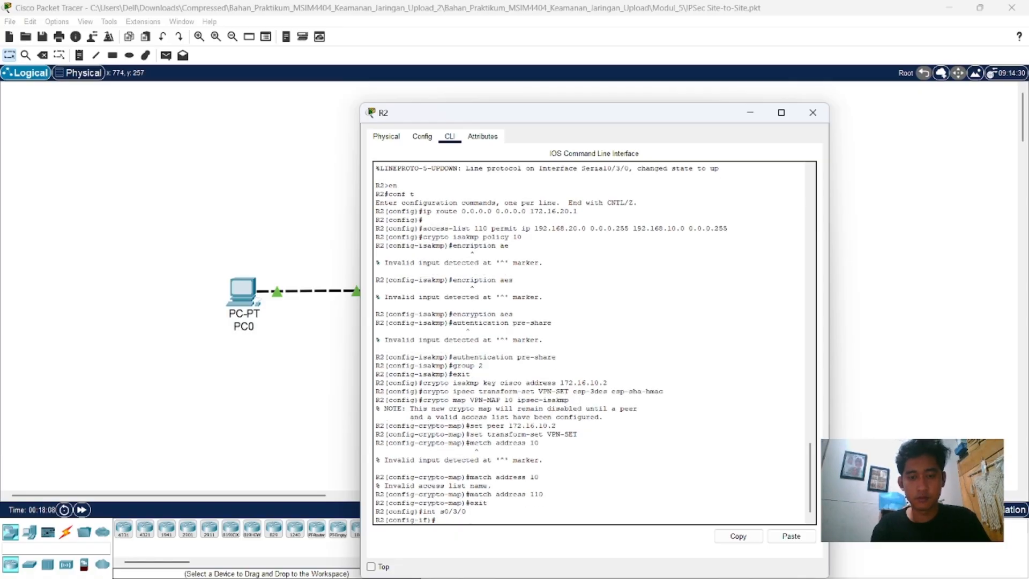
pyautogui.write('crypto')
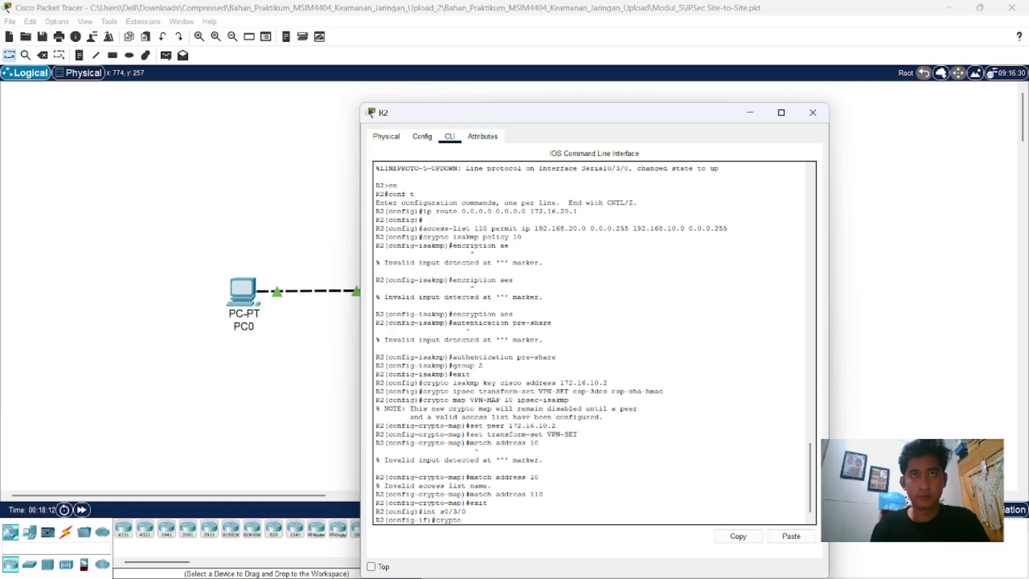
pyautogui.write(' map')
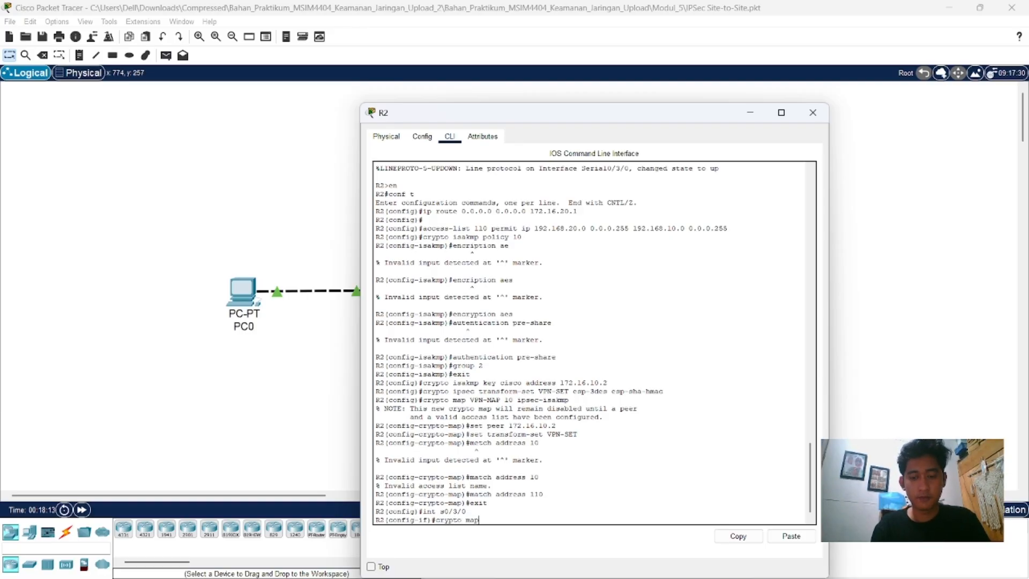
pyautogui.write(' VPN-MAP')
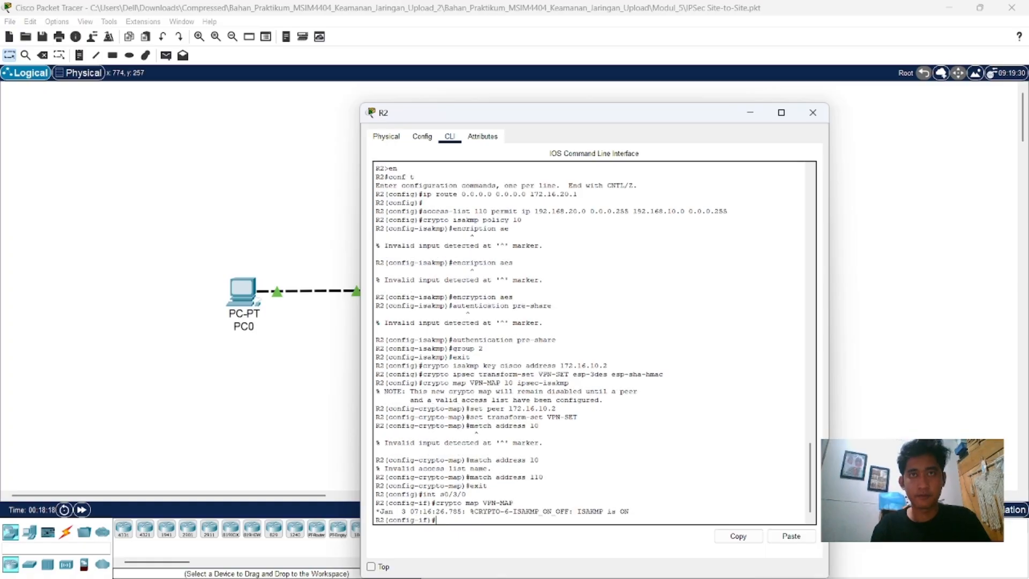
pyautogui.press('Return')
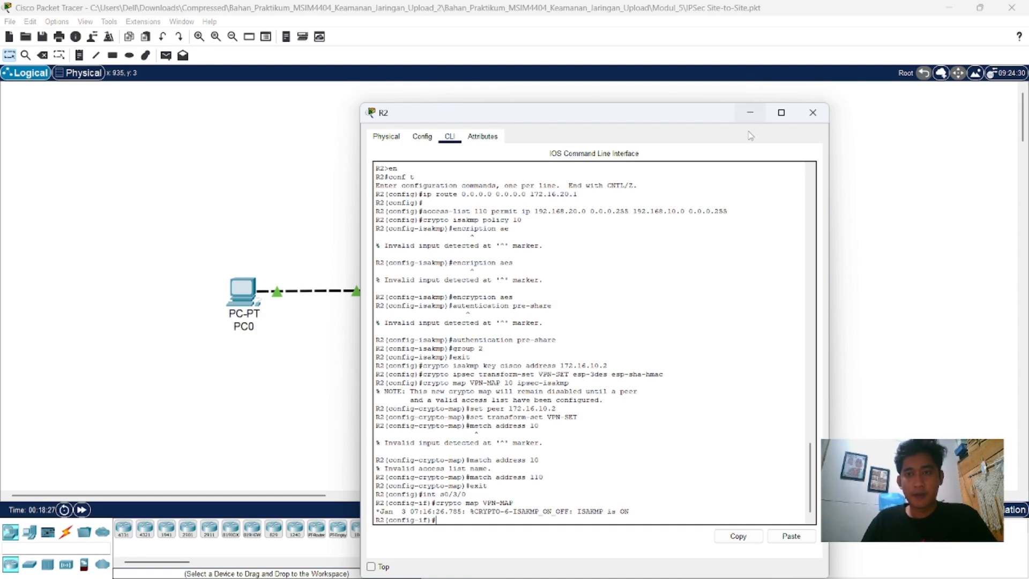
pyautogui.click(813, 113)
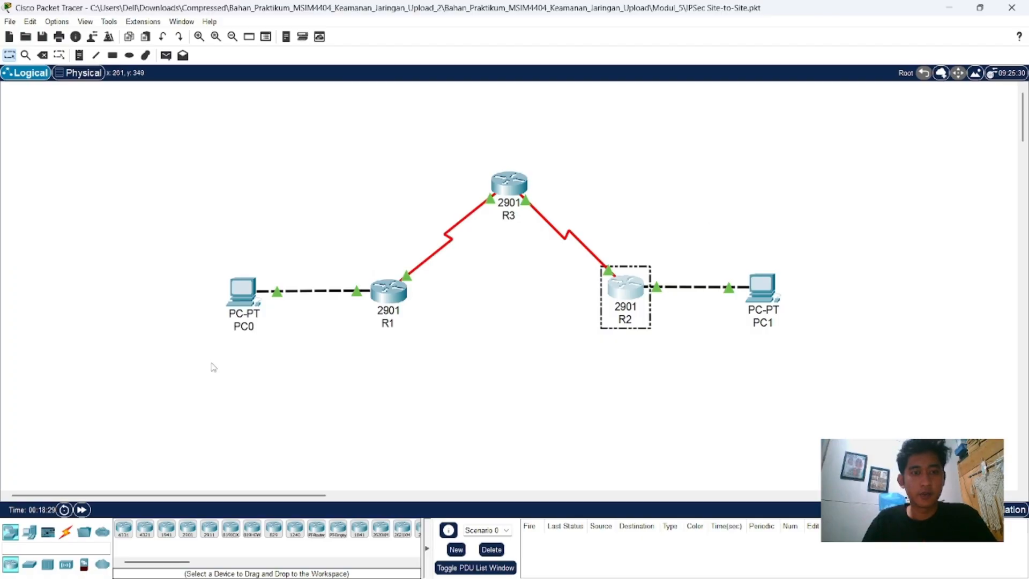
# Step: Test connectivity across the VPN by running "ping 192.168.20.10" in PC0's Command Prompt
pyautogui.moveTo(229, 323)
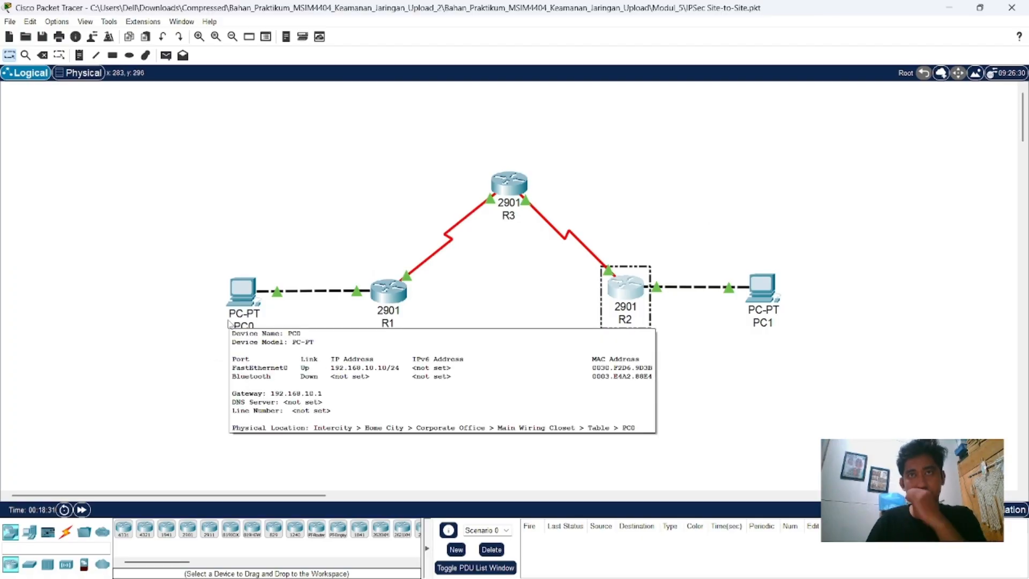
pyautogui.click(239, 290)
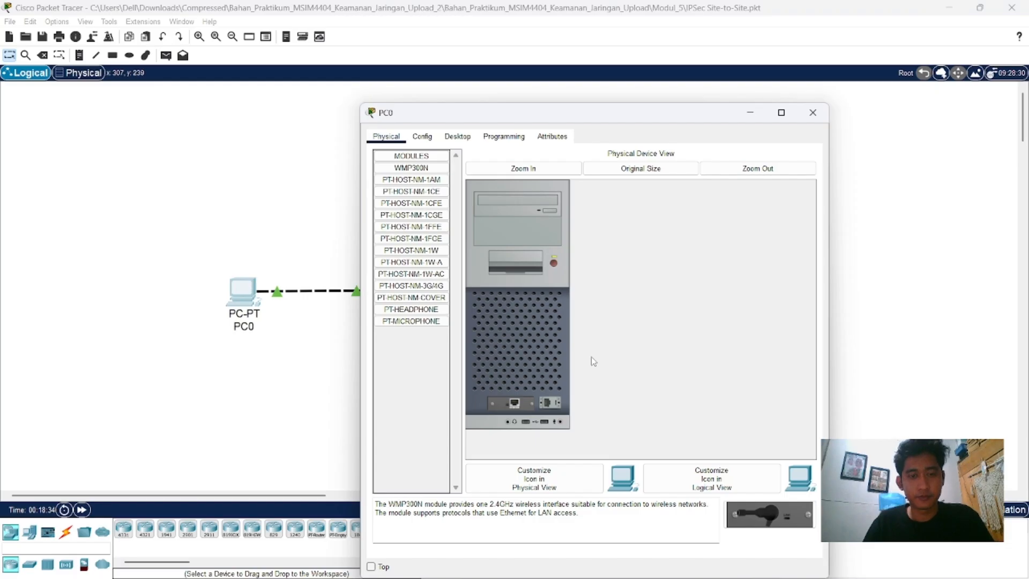
pyautogui.click(422, 138)
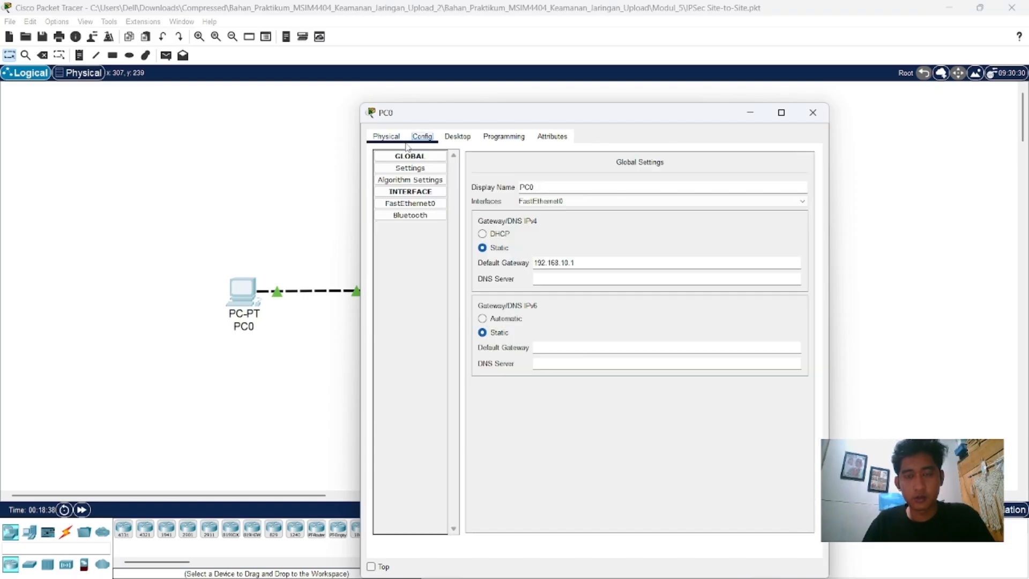
pyautogui.click(459, 139)
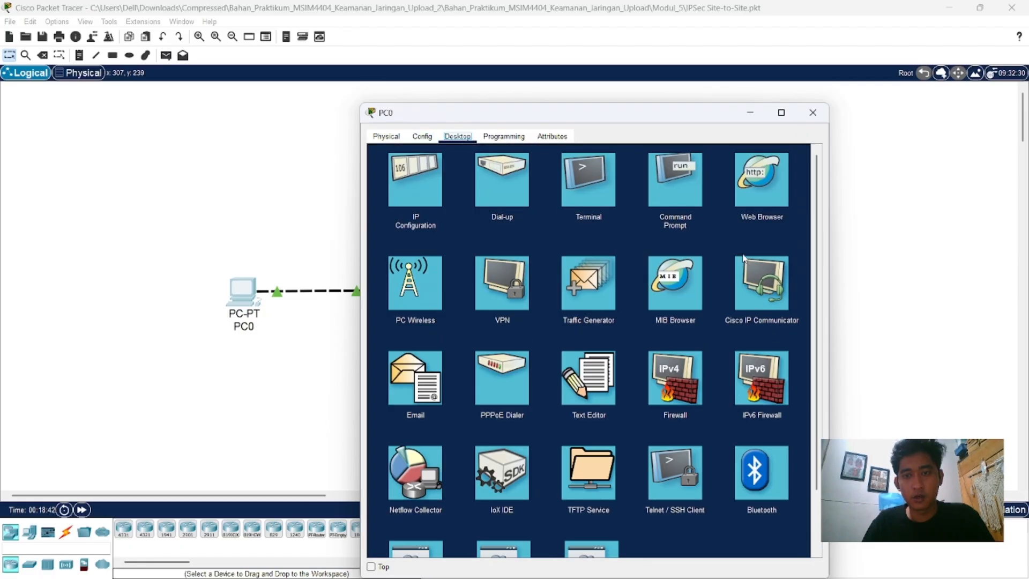
pyautogui.click(673, 191)
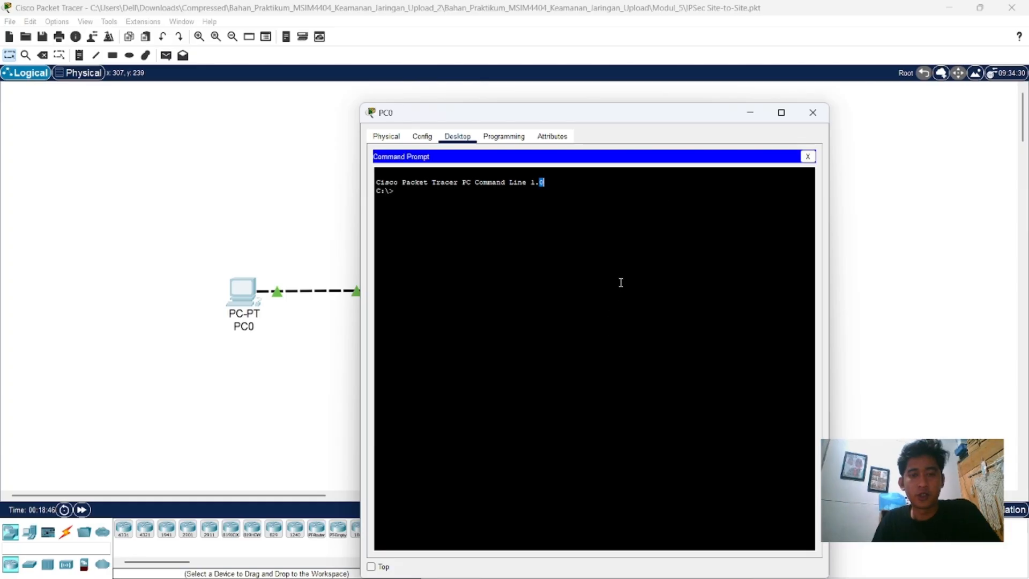
pyautogui.write('i')
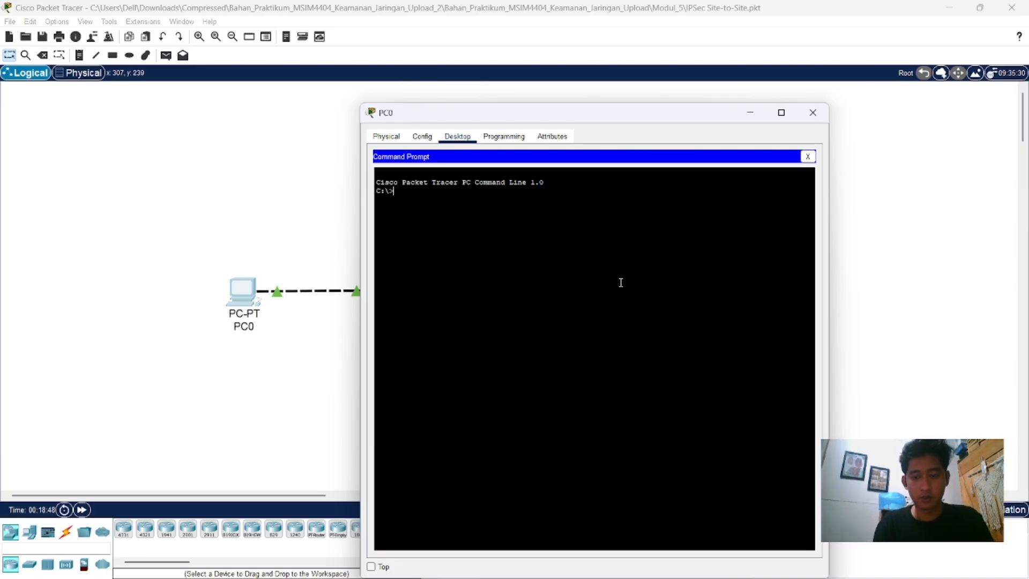
pyautogui.write('ping 192.')
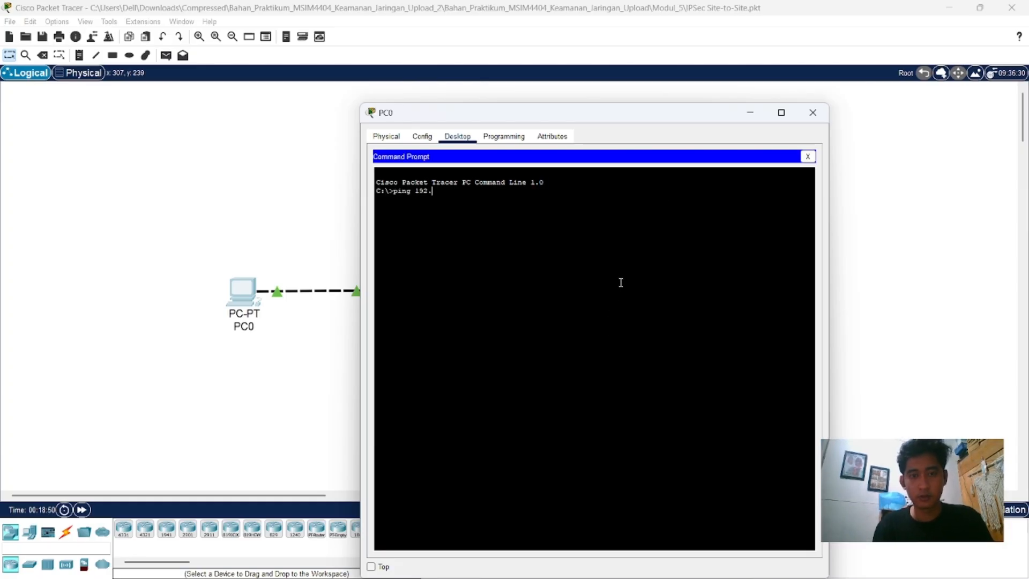
pyautogui.write('168')
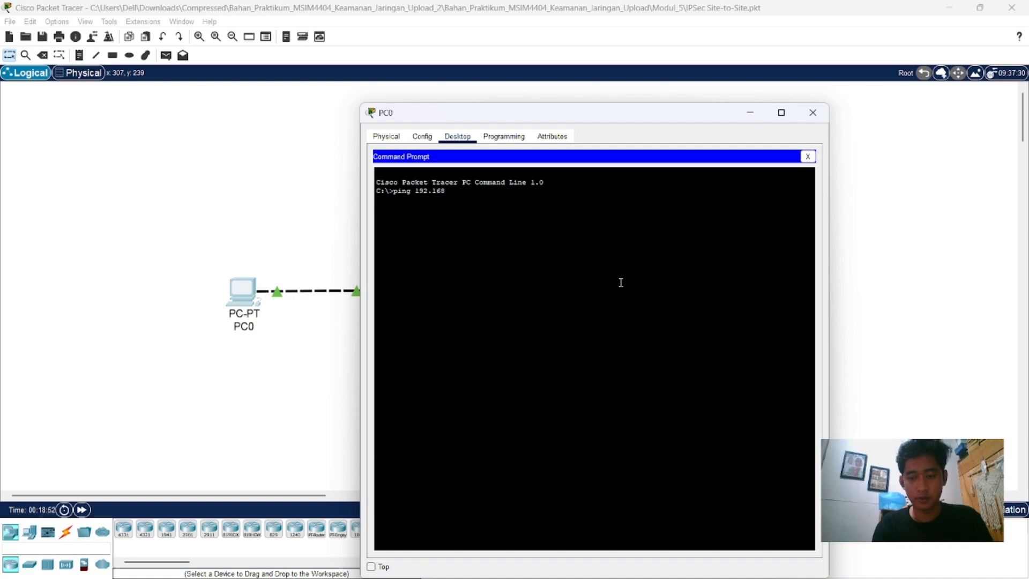
pyautogui.write('.20.')
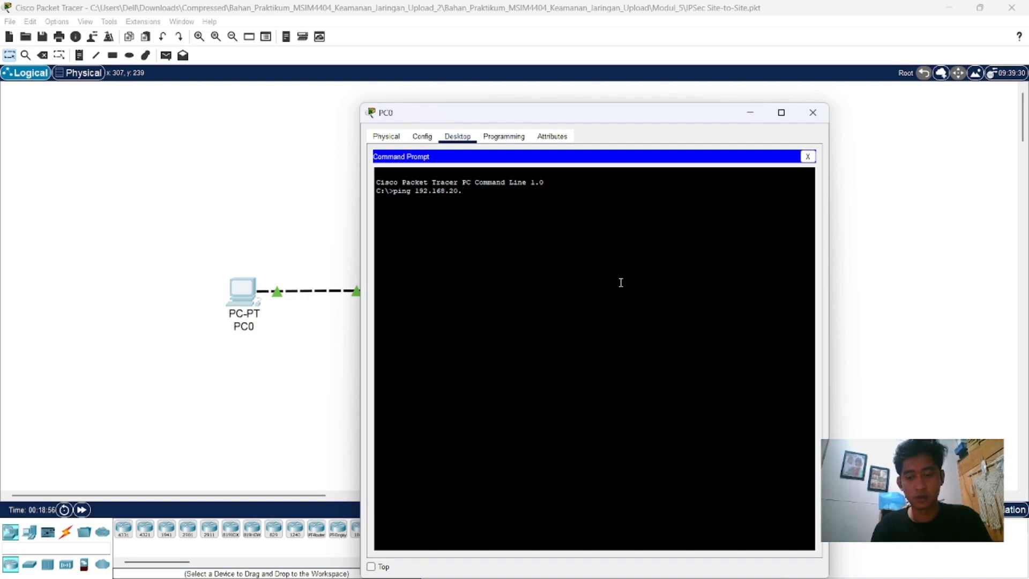
pyautogui.write('10')
pyautogui.press('Return')
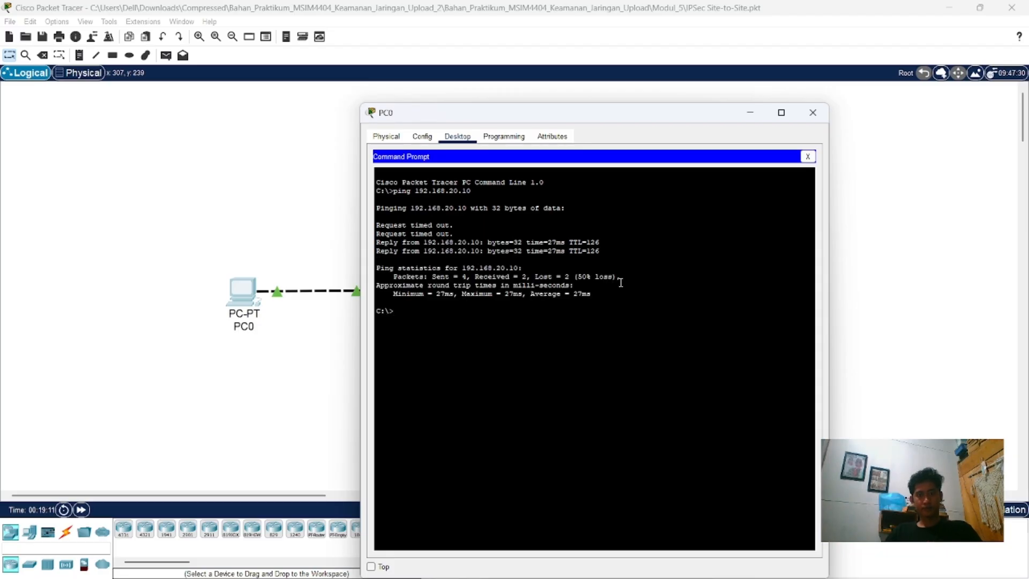
# Step: Rerun "ping 192.168.20.10" twice in PC0's Command Prompt to recheck connectivity, and close PC0's window
pyautogui.press('Up')
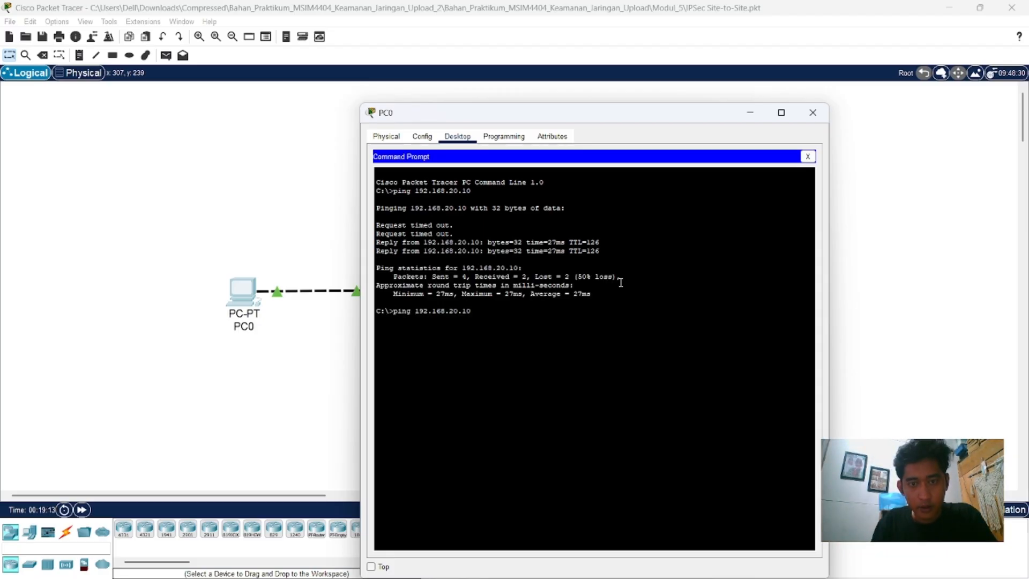
pyautogui.press('Return')
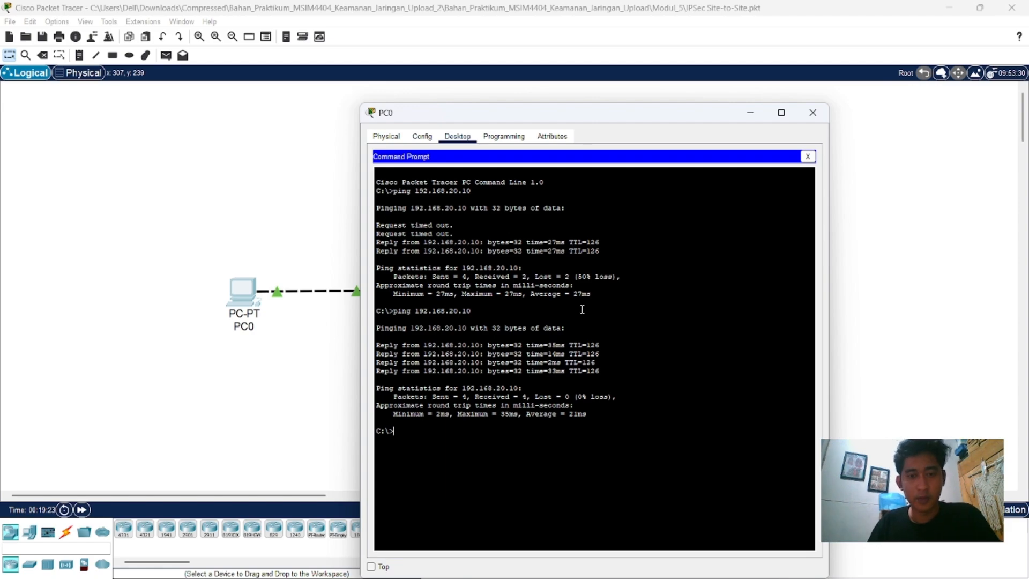
pyautogui.press('Up')
pyautogui.press('Return')
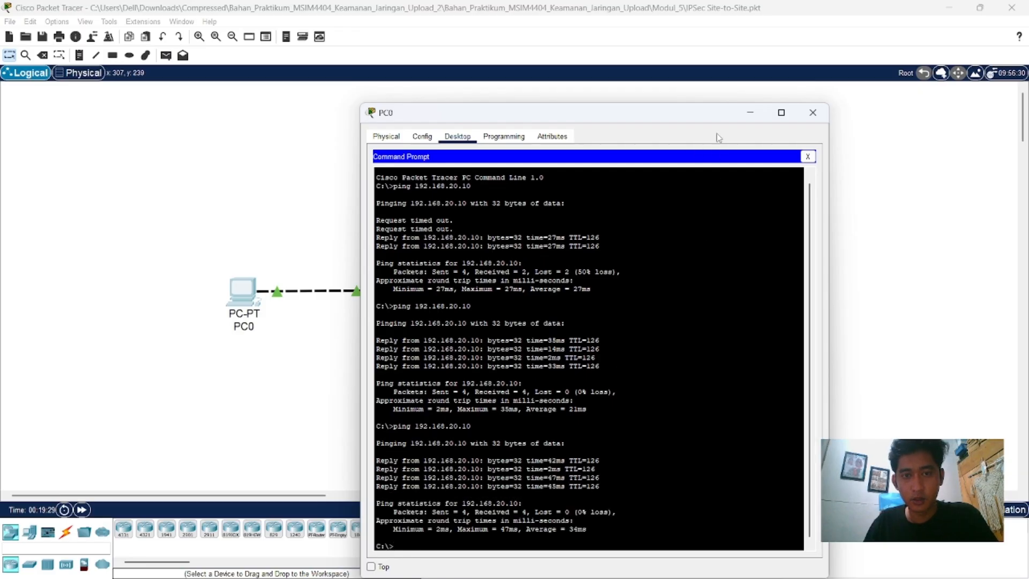
pyautogui.click(813, 112)
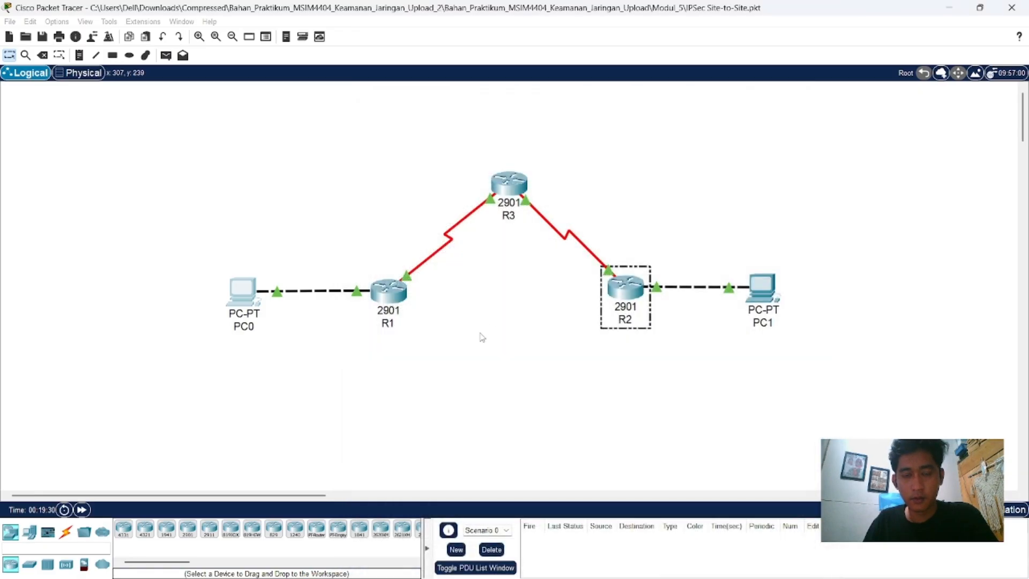
# Step: Open R1's command line, exit interface and global configuration modes, and restart the console session at the user EXEC prompt
pyautogui.click(387, 291)
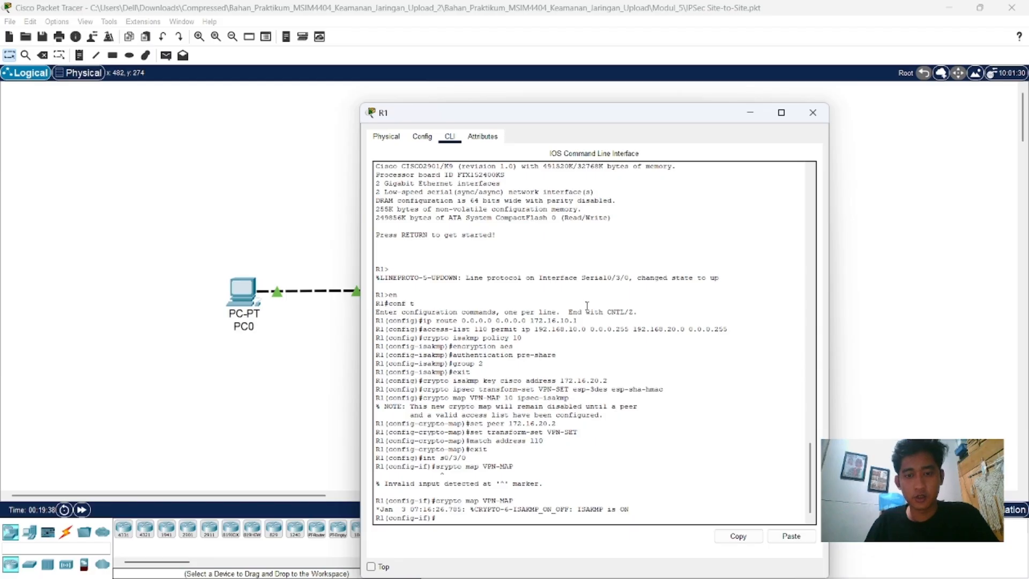
pyautogui.write('e')
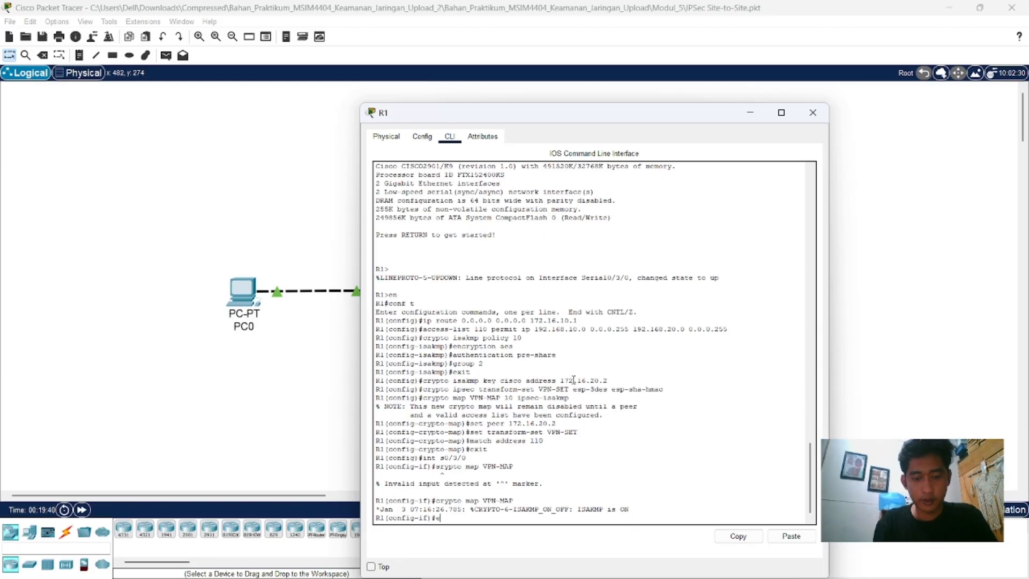
pyautogui.write('xit')
pyautogui.press('Return')
pyautogui.write('exi')
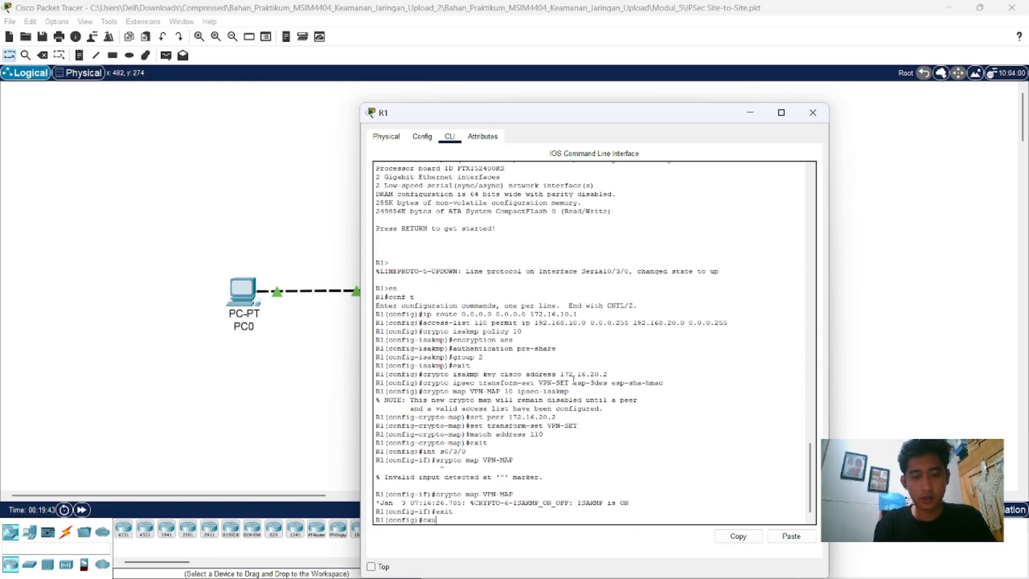
pyautogui.press('BackSpace')
pyautogui.write('it')
pyautogui.press('Return')
pyautogui.press('Return')
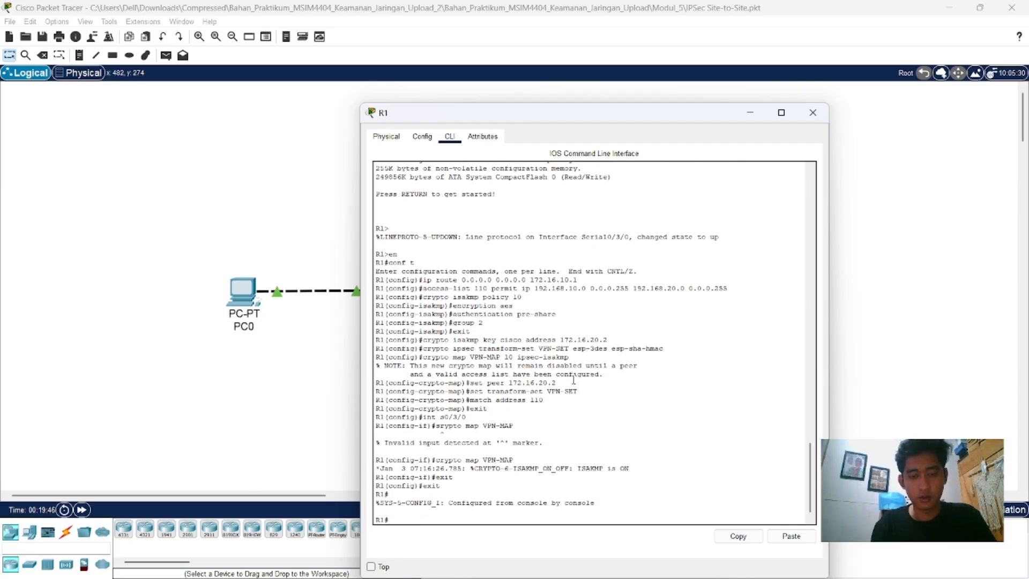
pyautogui.write('exit')
pyautogui.press('Return')
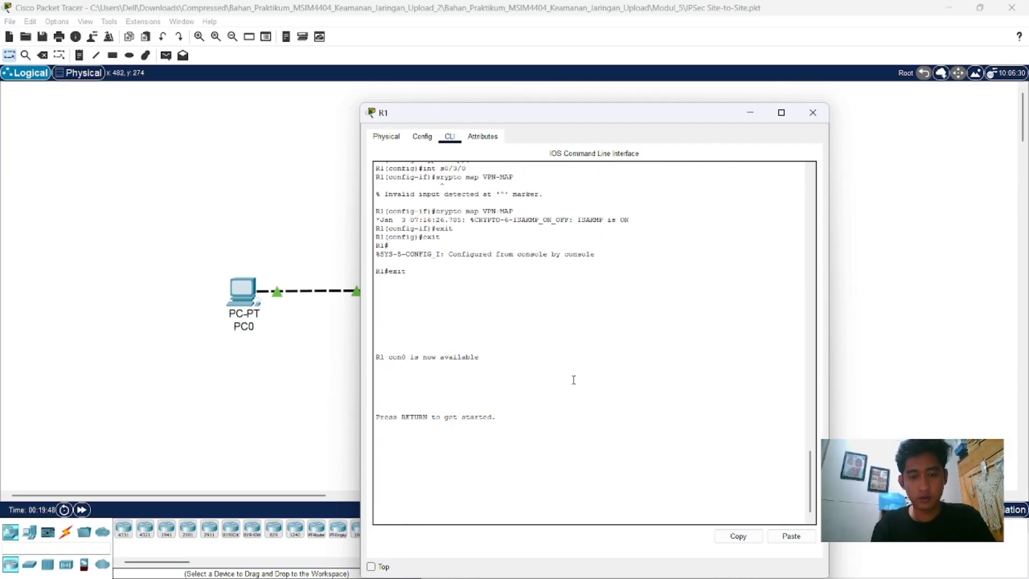
pyautogui.press('Return')
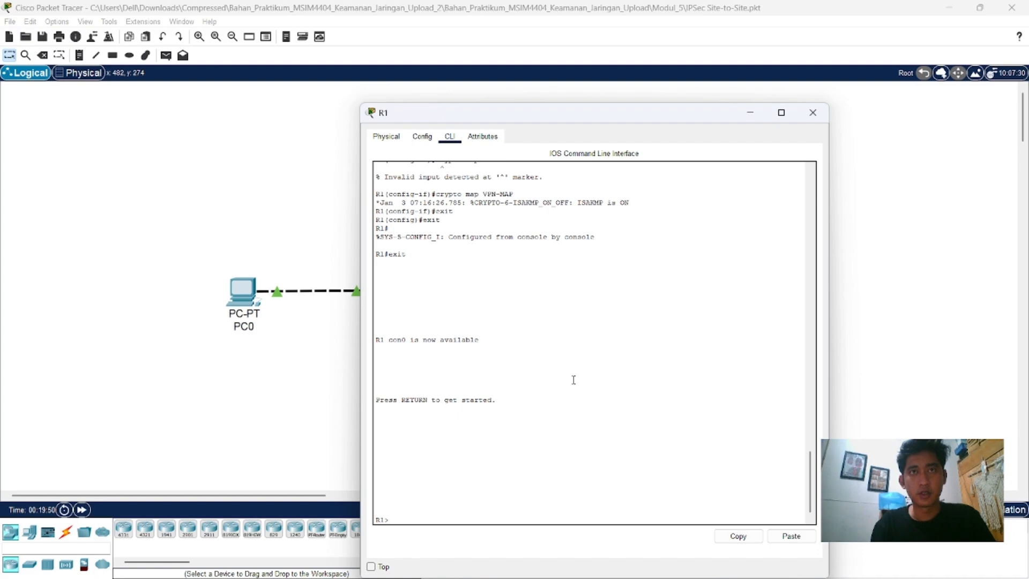
# Step: Try to display R1's IPSec security associations with "show crypto ipsec sa" from user EXEC mode
pyautogui.write('sh')
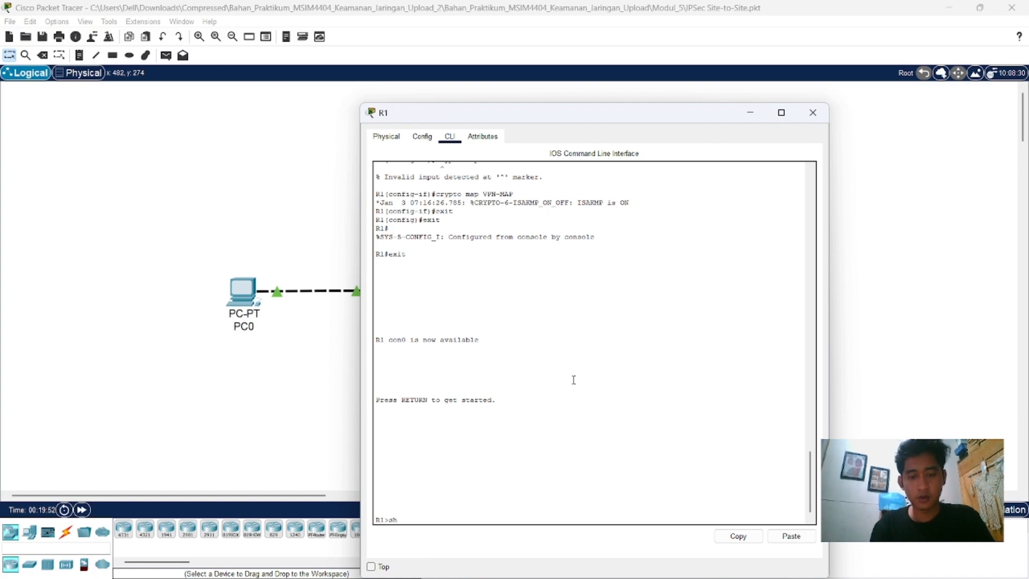
pyautogui.write('ow ')
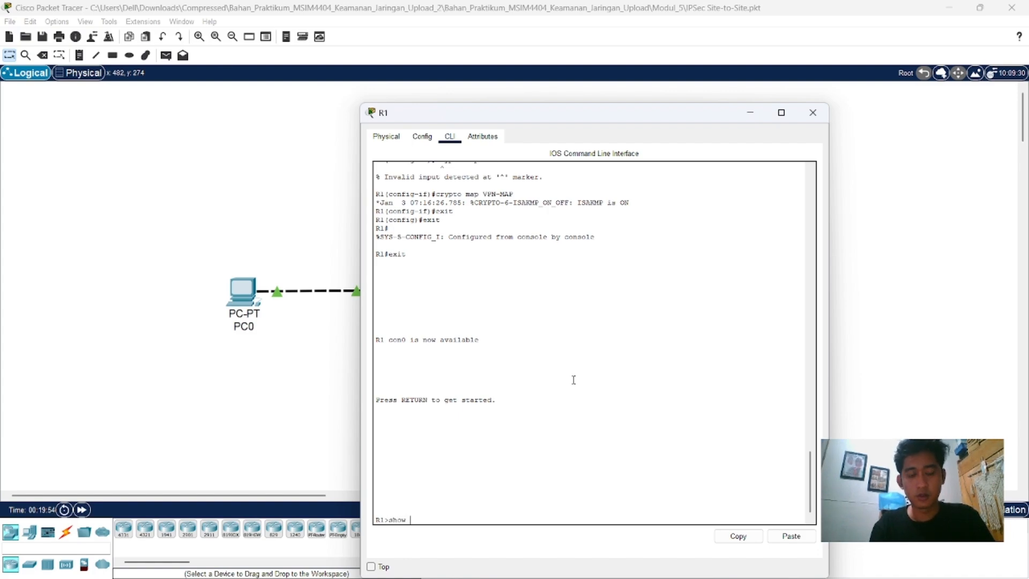
pyautogui.write('crp')
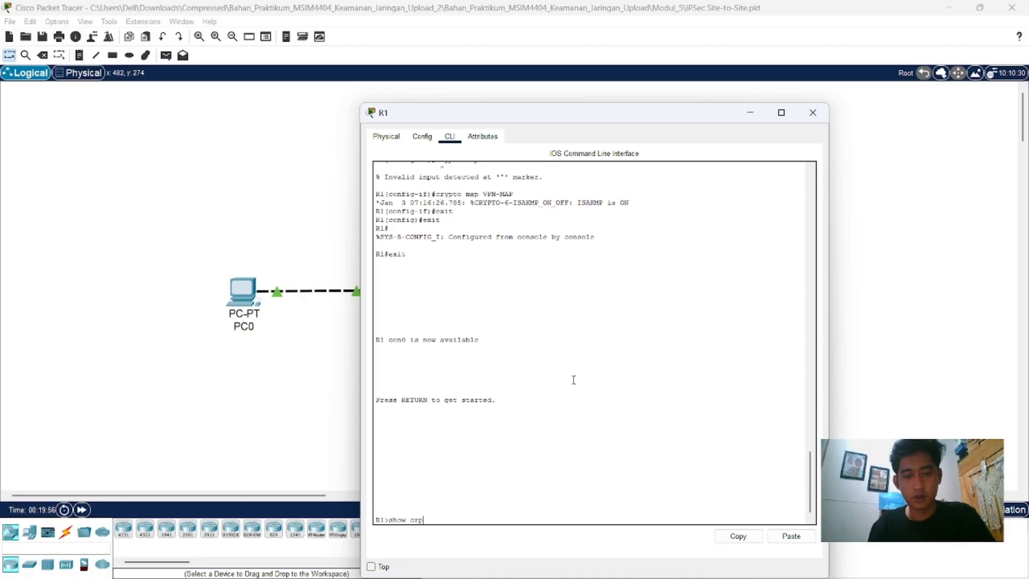
pyautogui.press('BackSpace')
pyautogui.write('y')
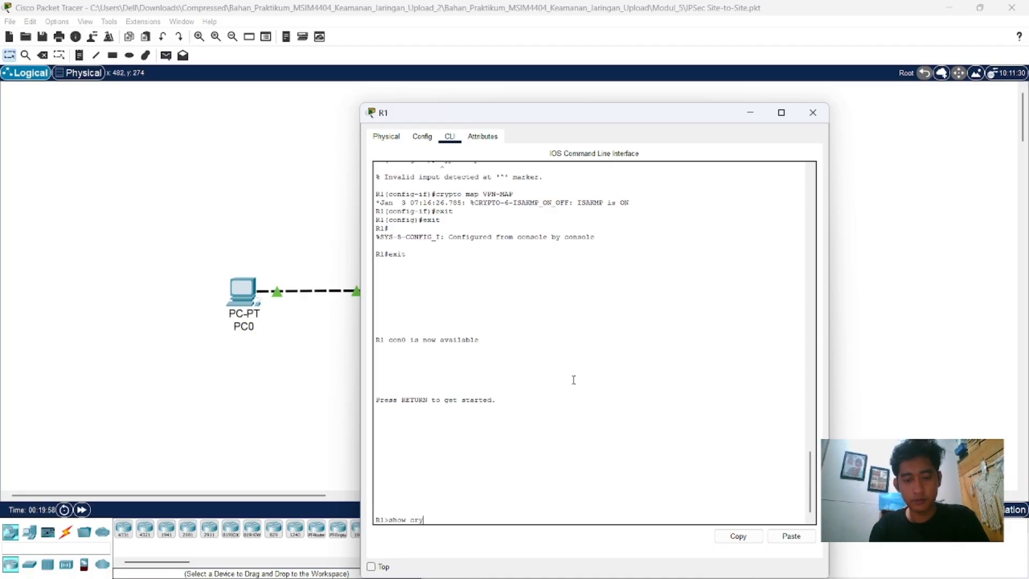
pyautogui.write('pto')
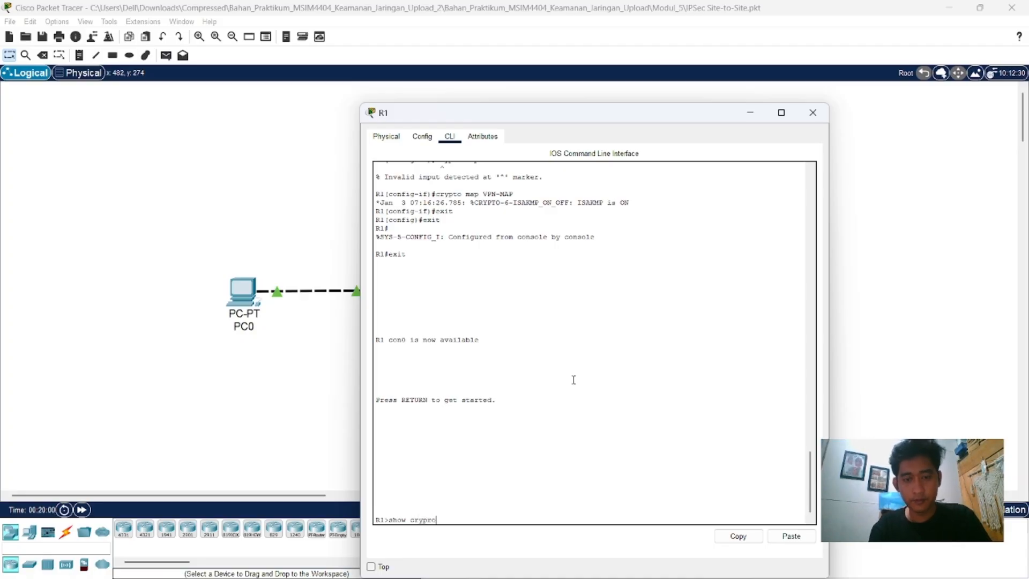
pyautogui.press('BackSpace')
pyautogui.press('BackSpace')
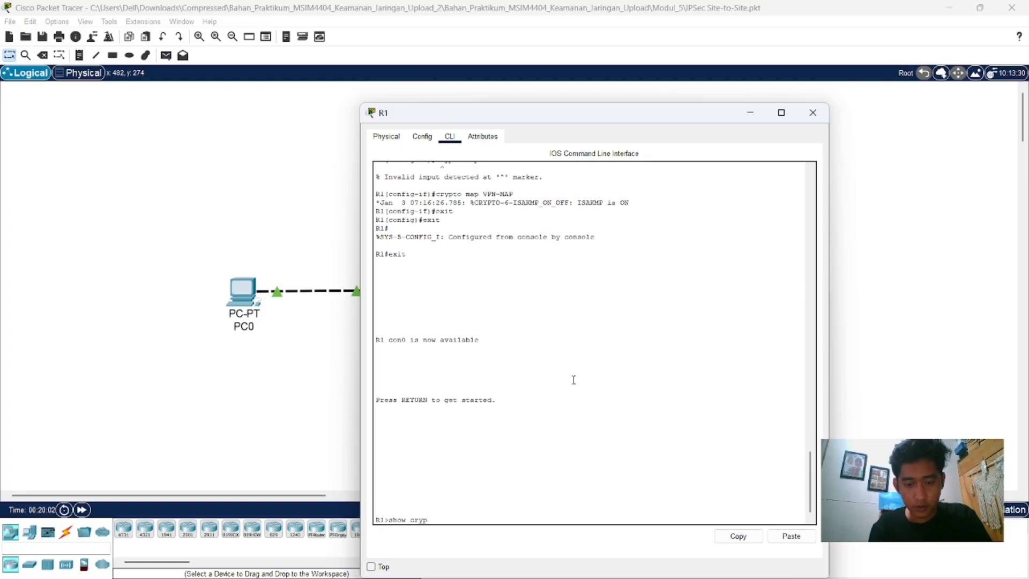
pyautogui.write('to')
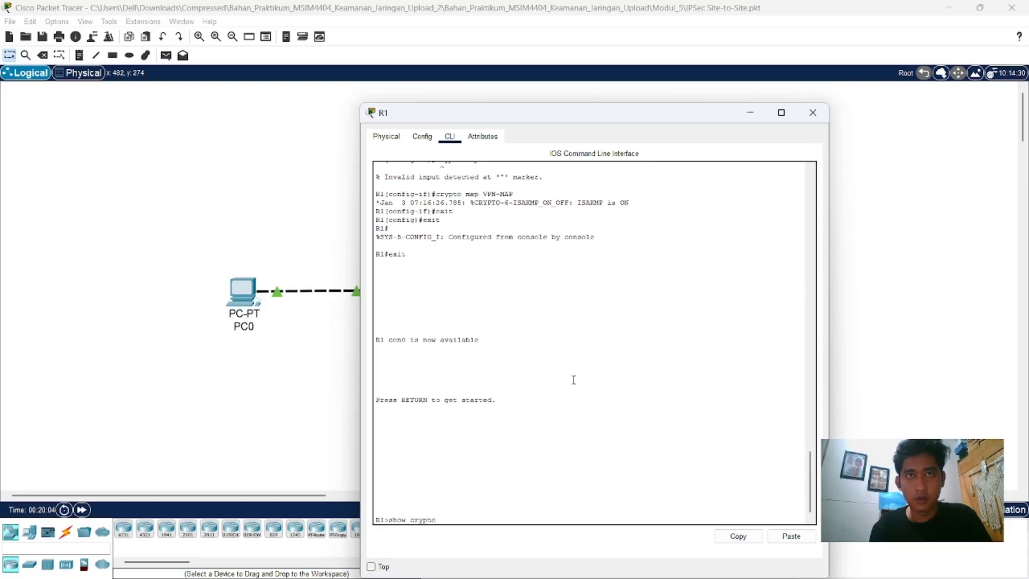
pyautogui.write(' ip')
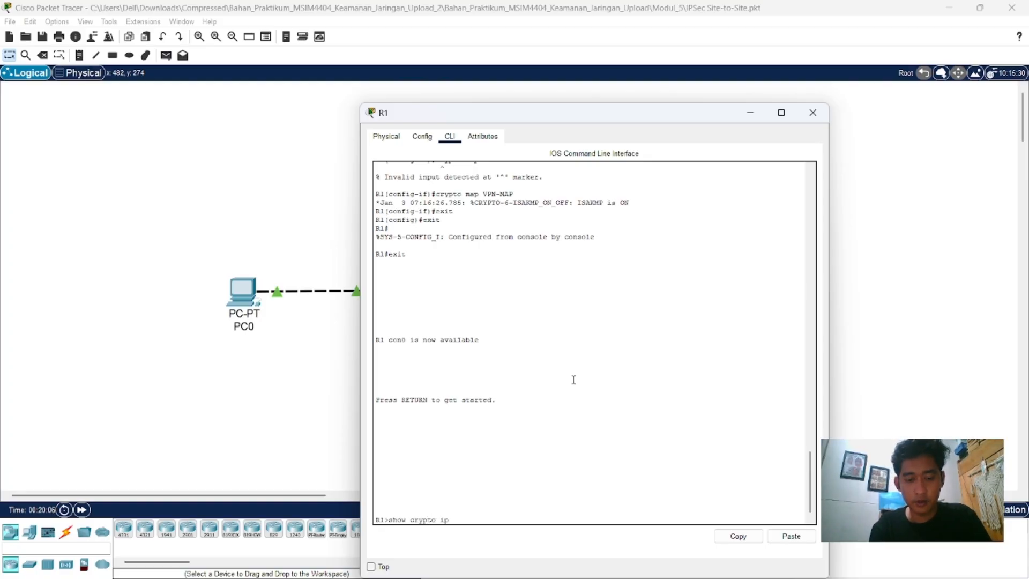
pyautogui.write('sec')
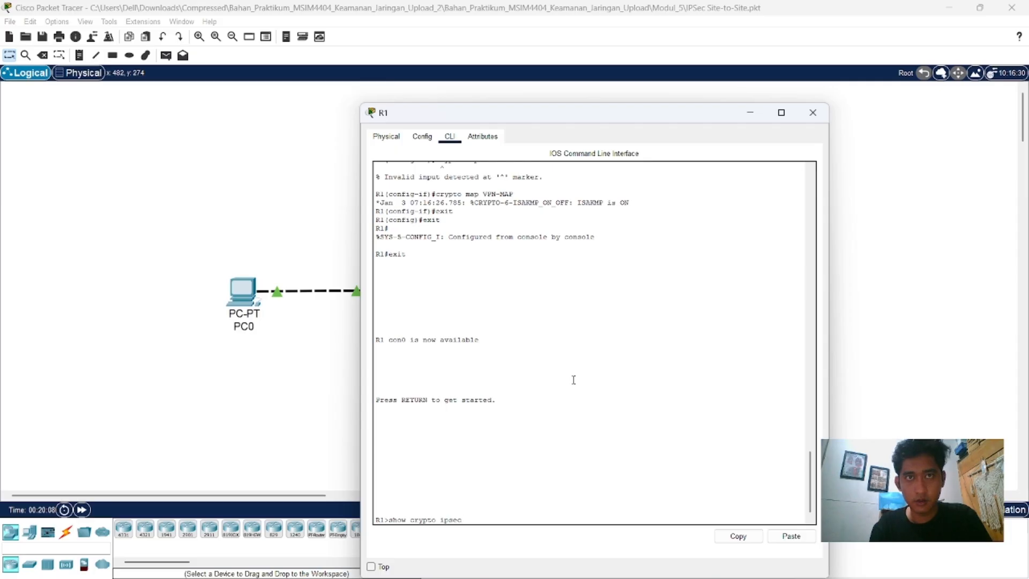
pyautogui.write(' sa')
pyautogui.press('Return')
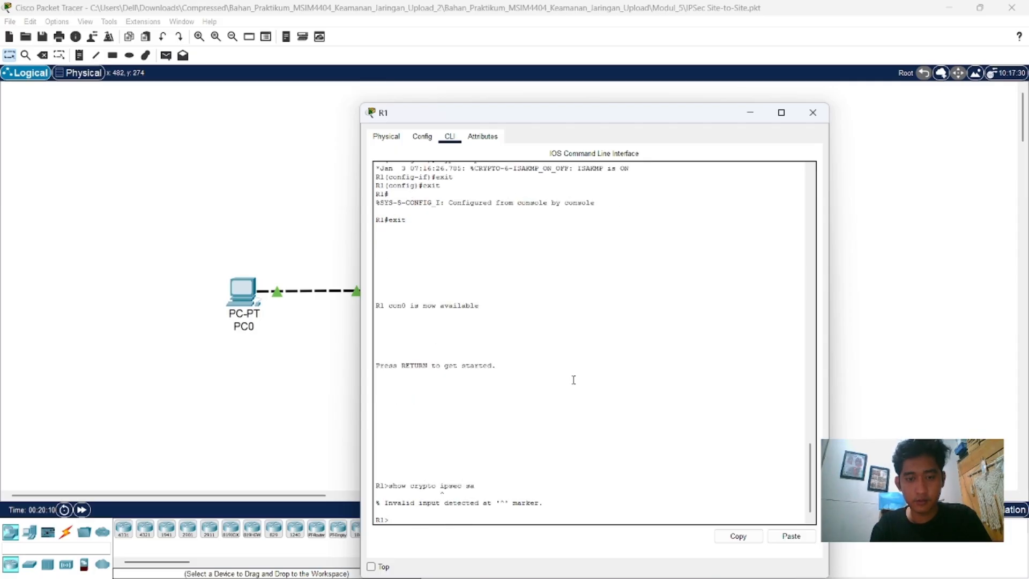
# Step: Enter privileged mode on R1 with "en", run "show crypto ipsec sa", and examine the encrypted and decrypted packet counters
pyautogui.write('e')
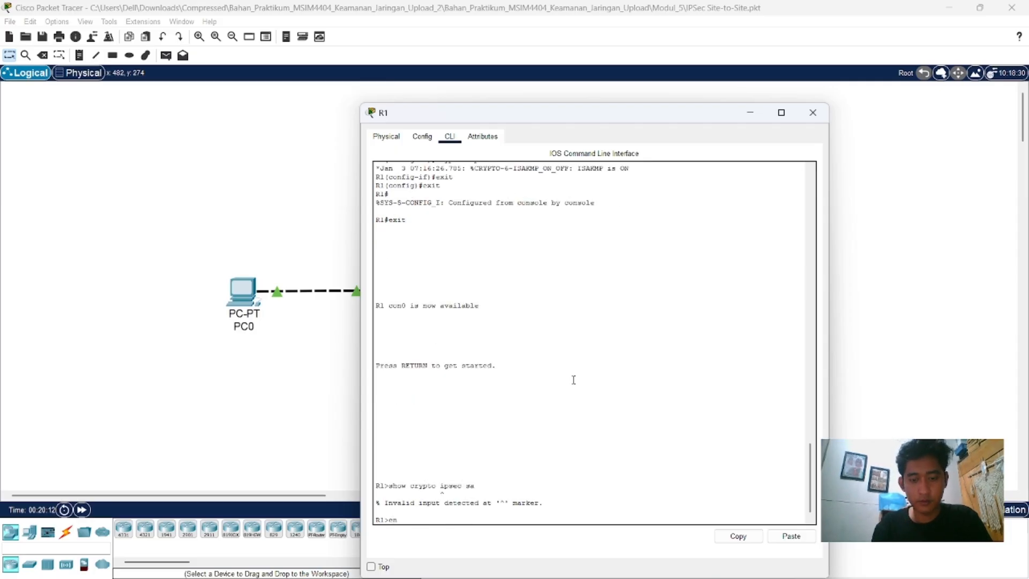
pyautogui.write('n')
pyautogui.press('Return')
pyautogui.write('show crypto ipsec sa')
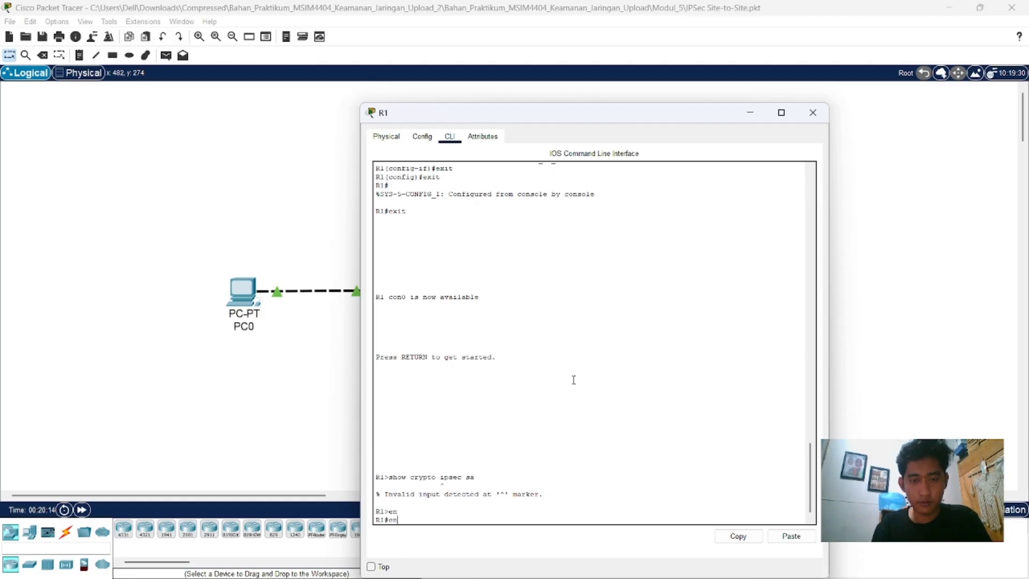
pyautogui.press('Return')
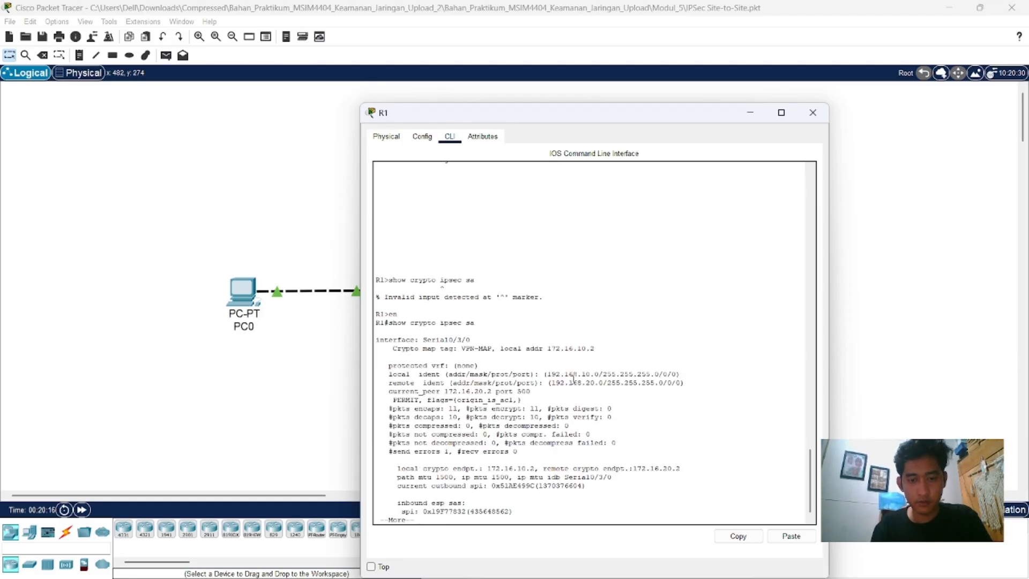
pyautogui.hotkey('ctrl', 'c')
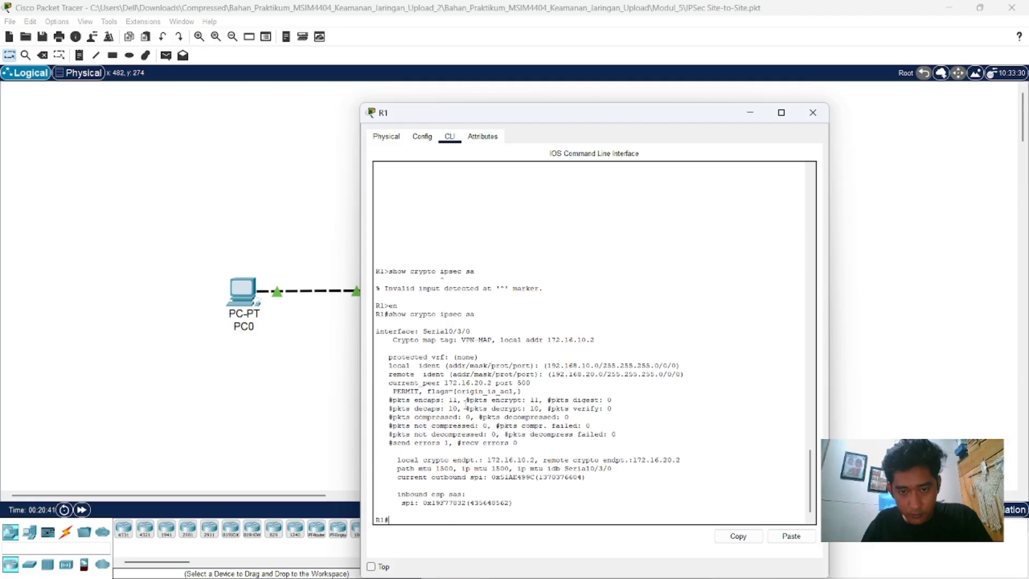
pyautogui.moveTo(463, 400); pyautogui.dragTo(513, 401)
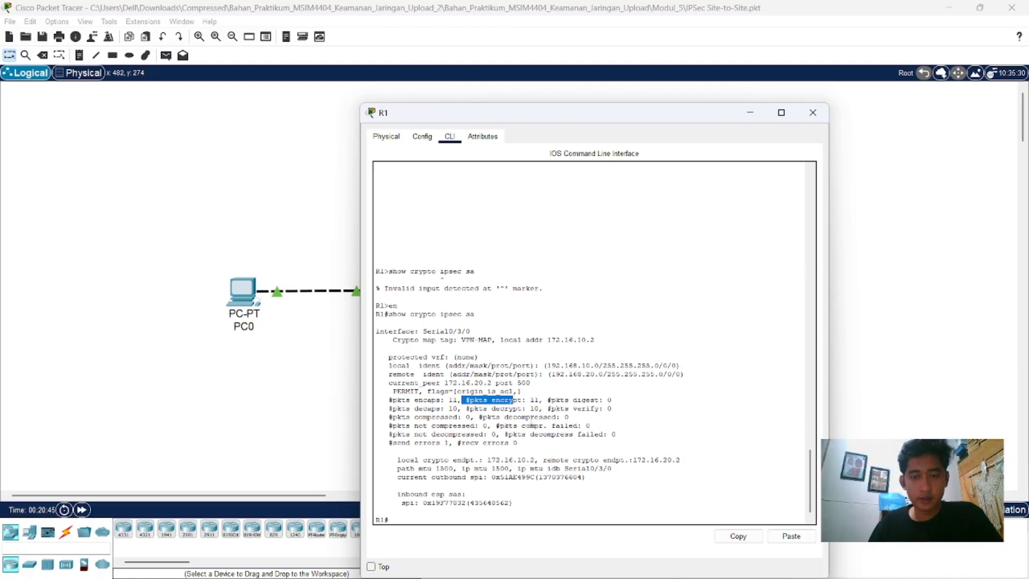
pyautogui.click(526, 408)
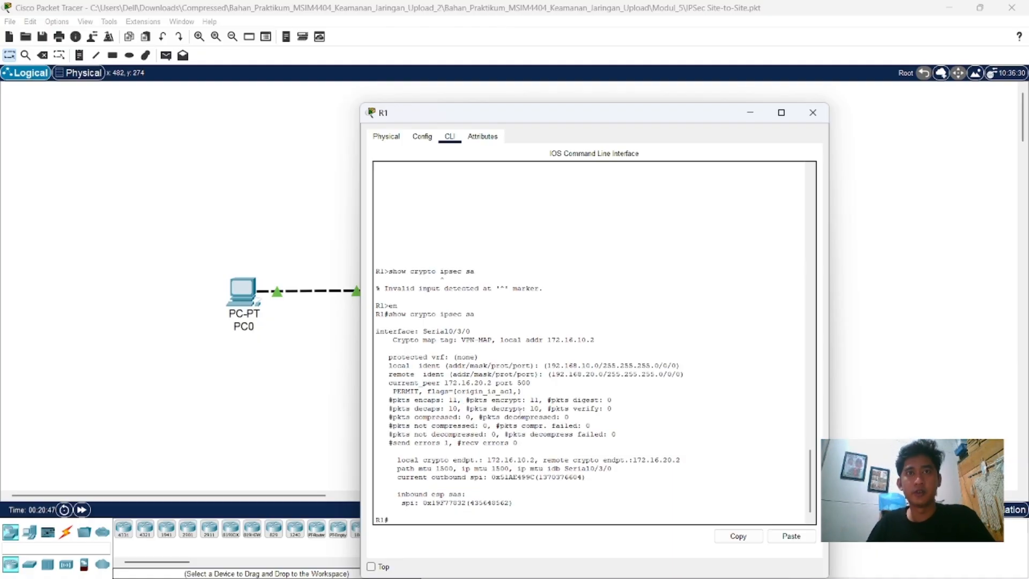